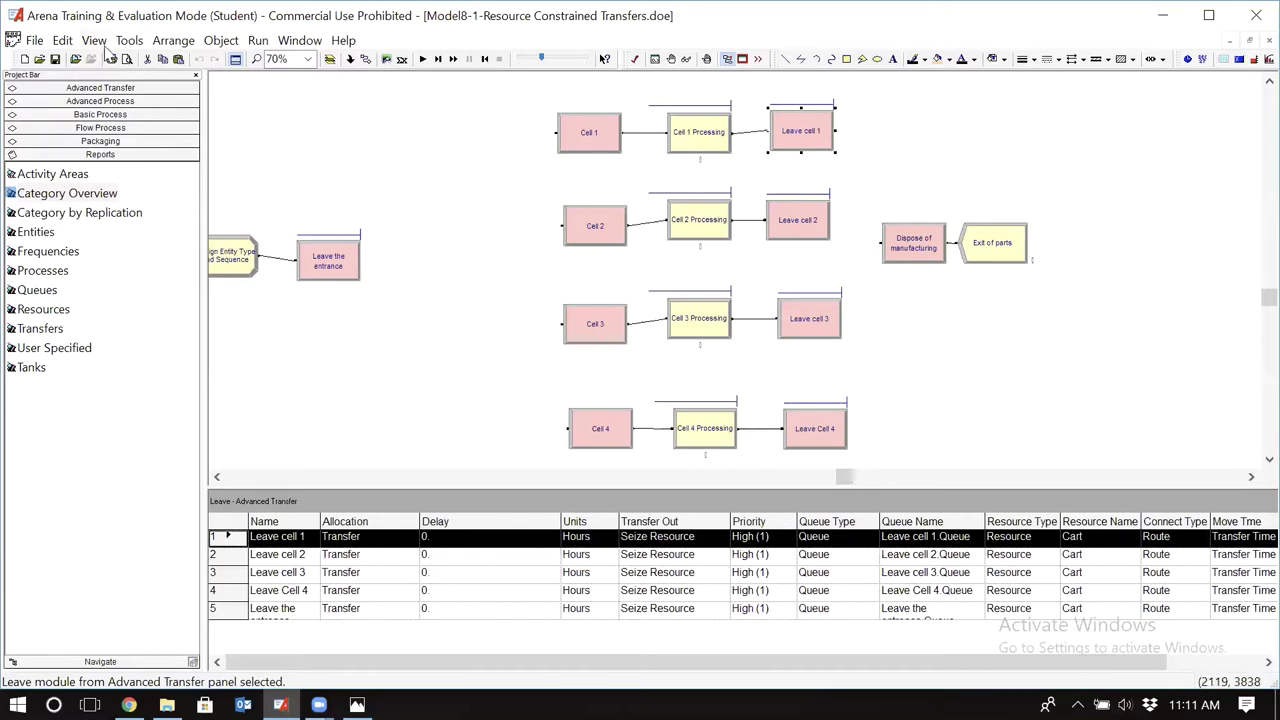
Save a copy of the model as Model8-2-Transporters.doe in the Week 13 folder
left_click(35, 41)
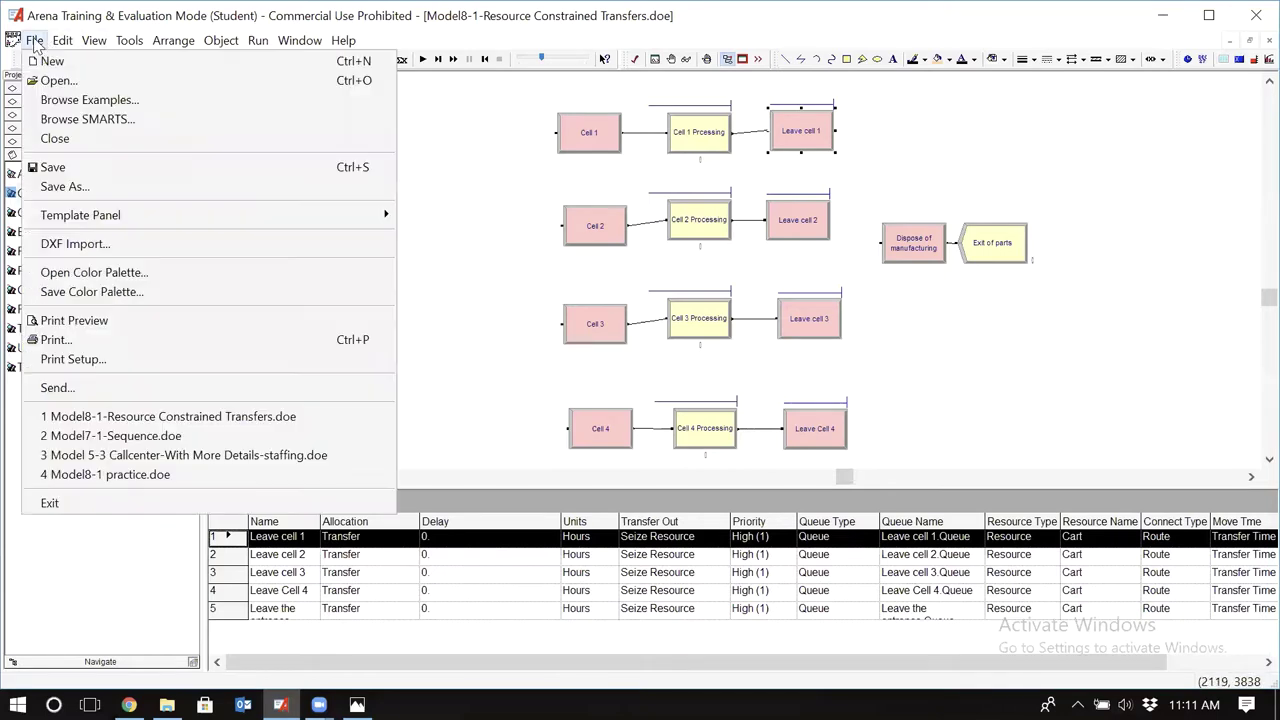
left_click(80, 186)
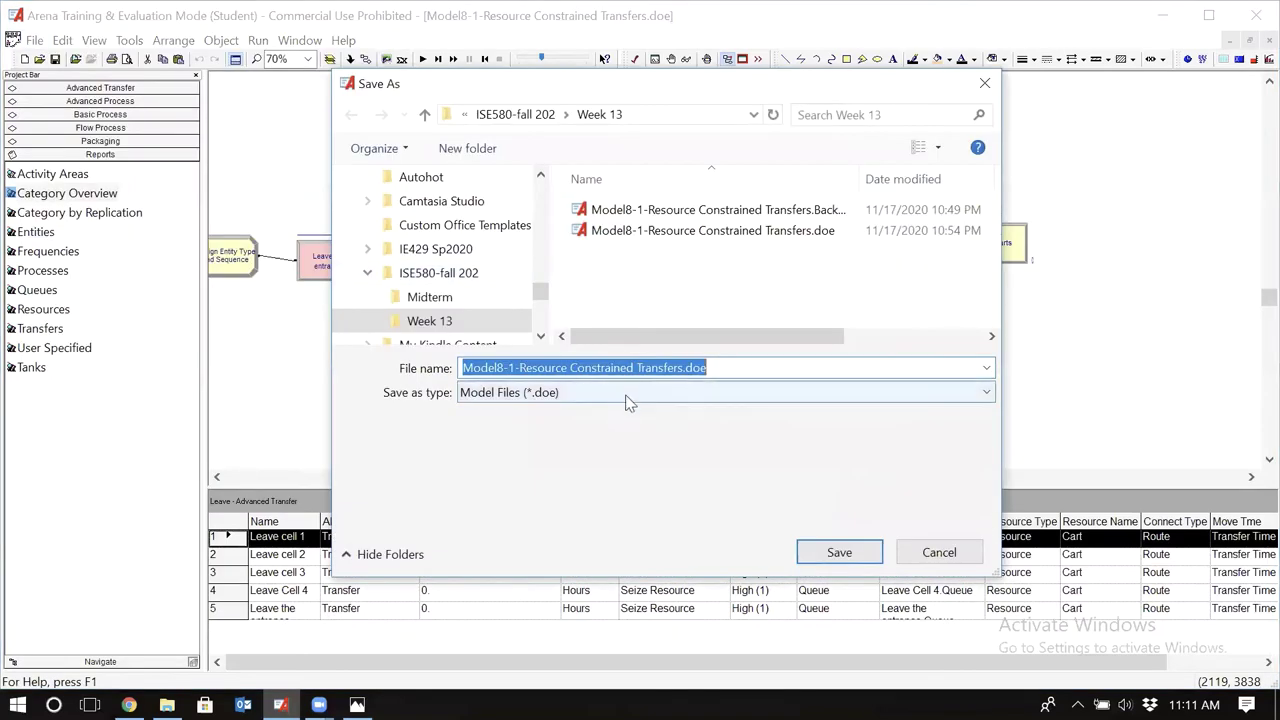
left_click(513, 368)
key("BackSpace")
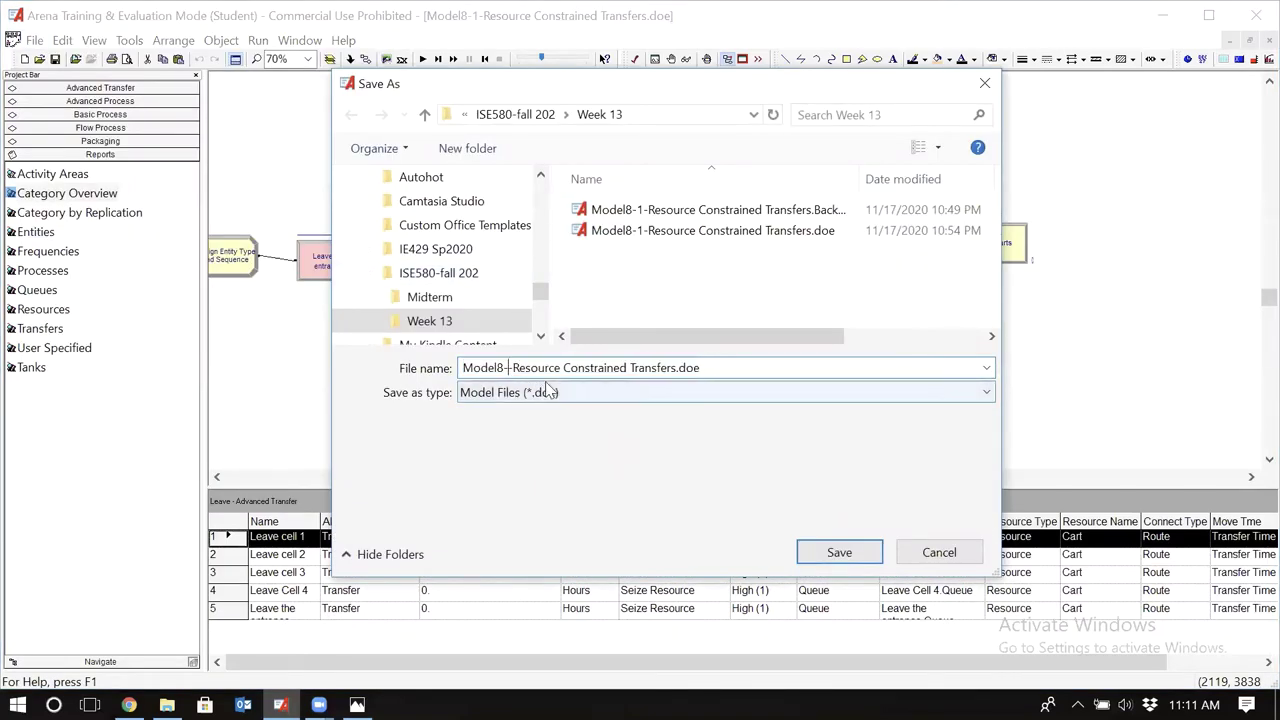
type("2")
left_click(519, 368)
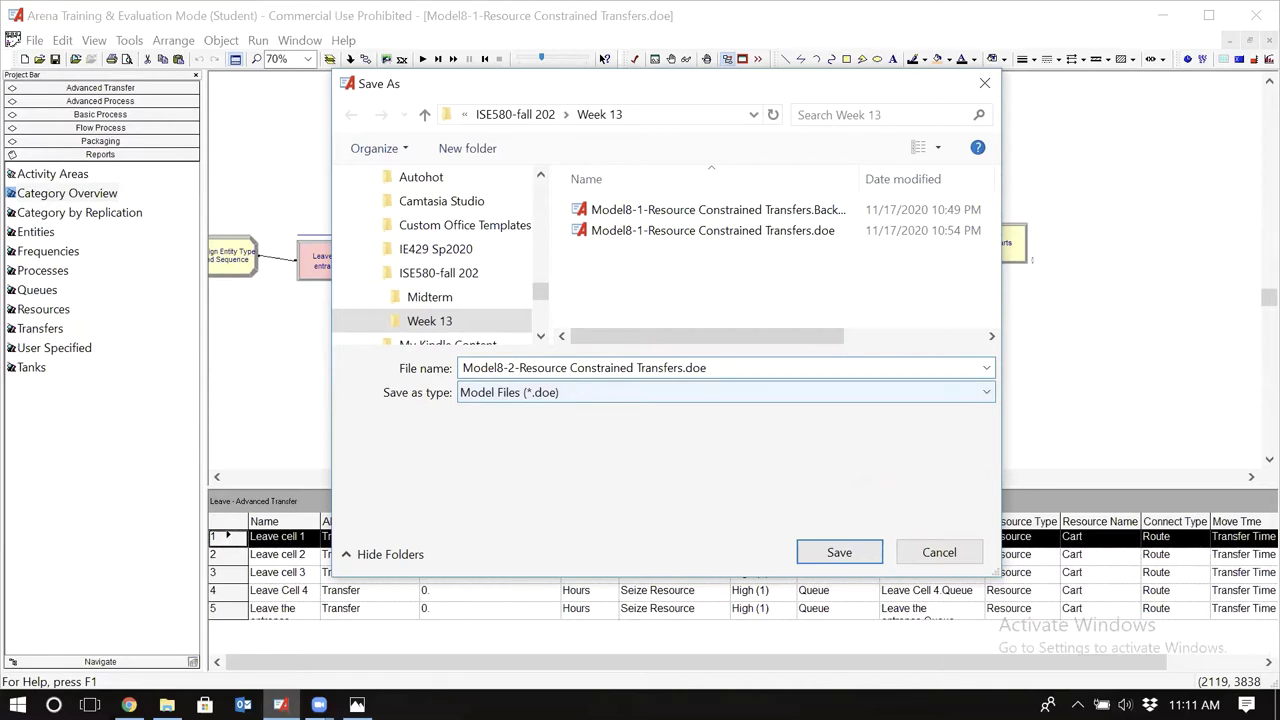
left_click_drag(519, 368, 683, 368)
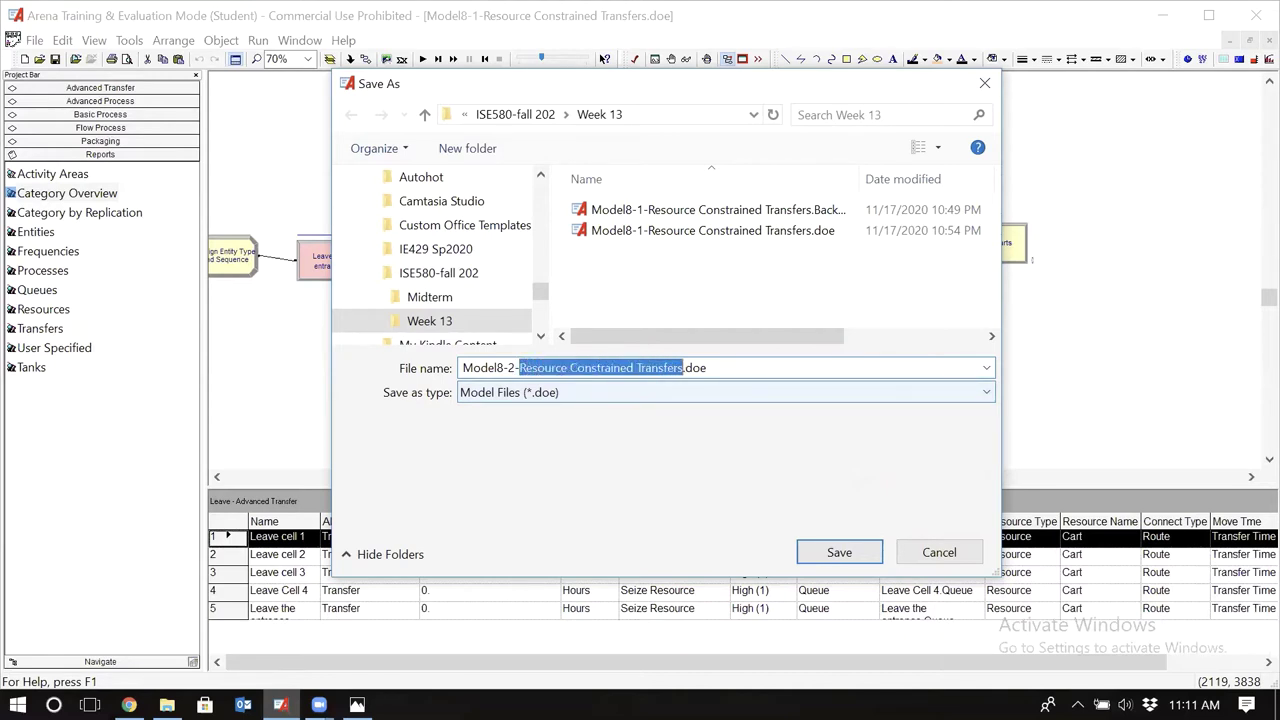
type("Transporters")
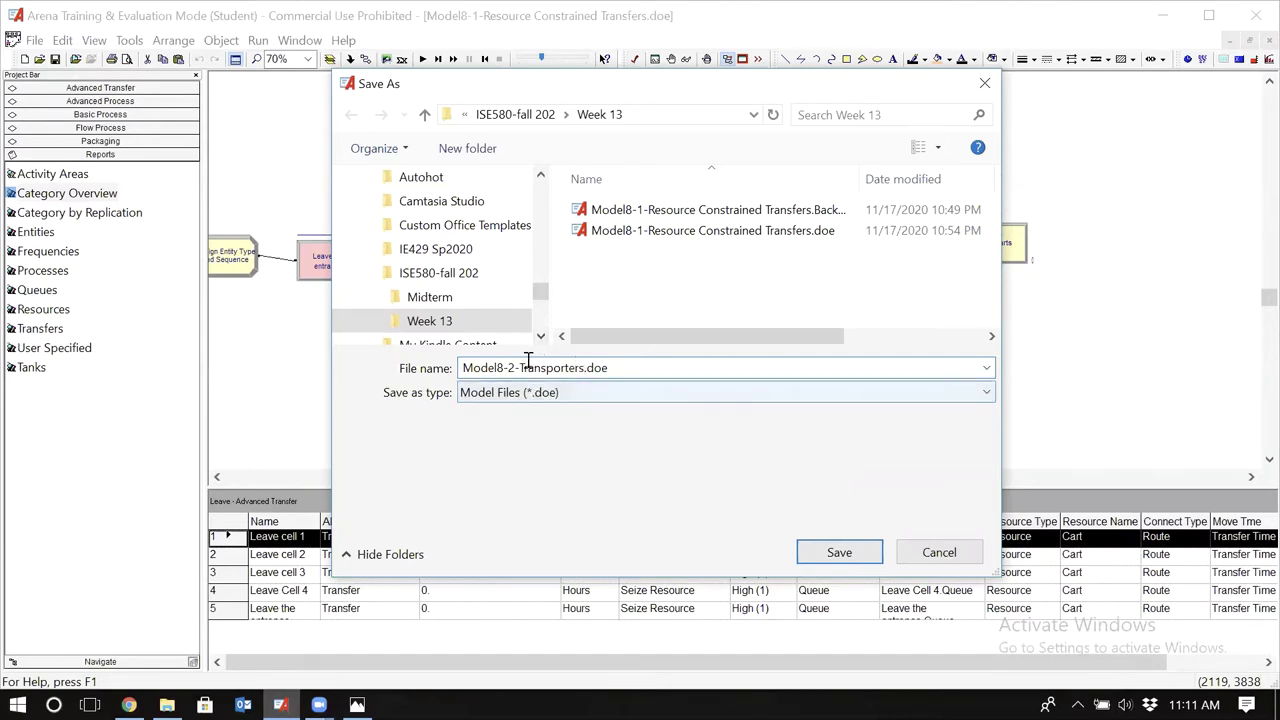
key("Return")
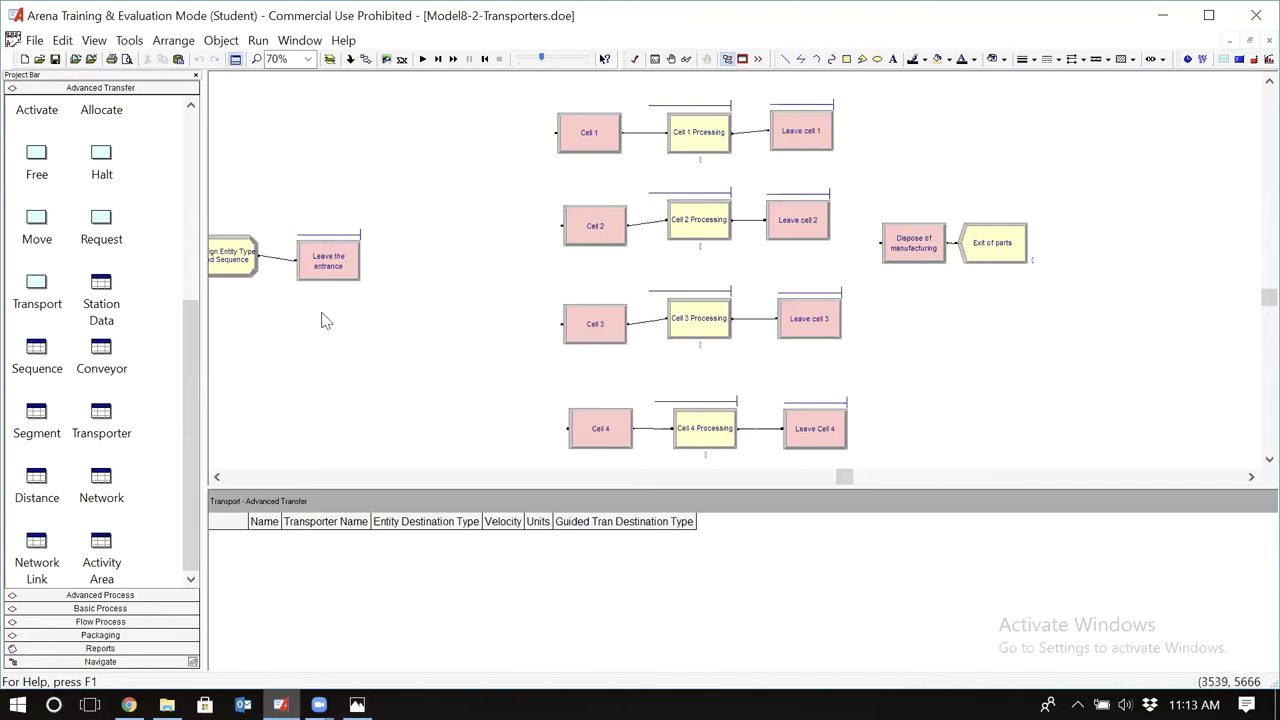
Delete the Cart resource from the Basic Process resource data
left_click(104, 428)
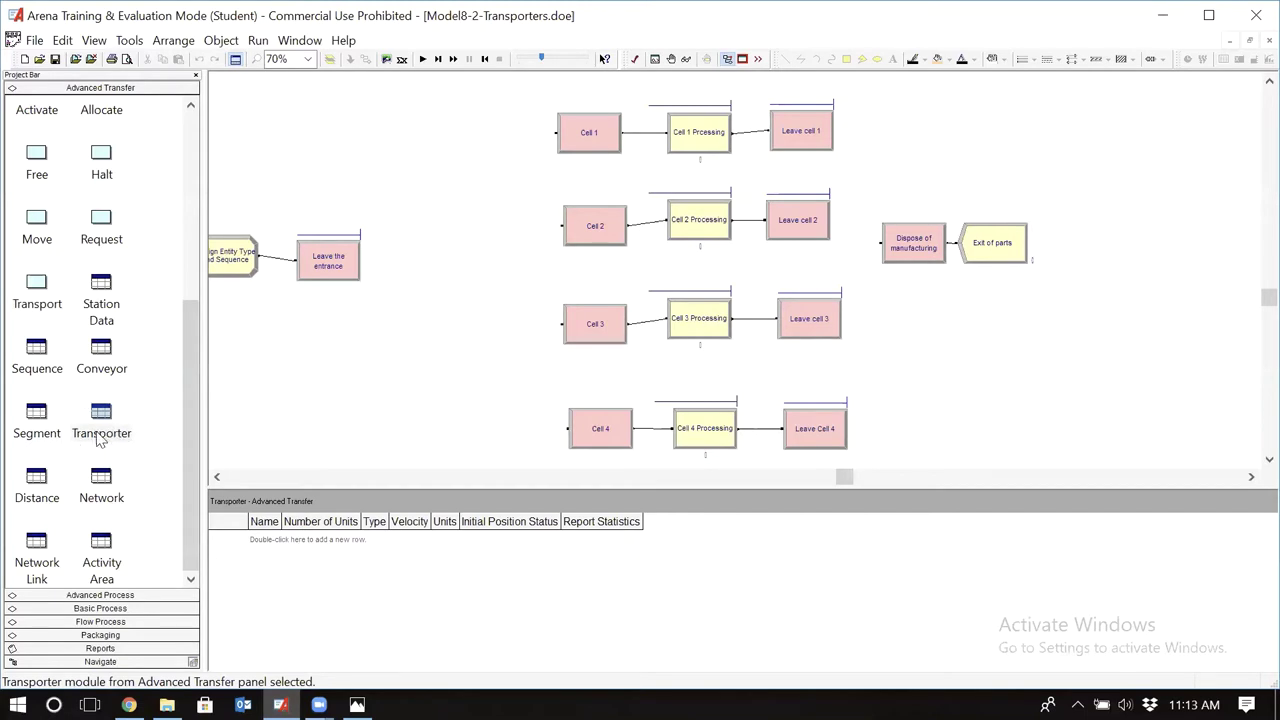
left_click(104, 440)
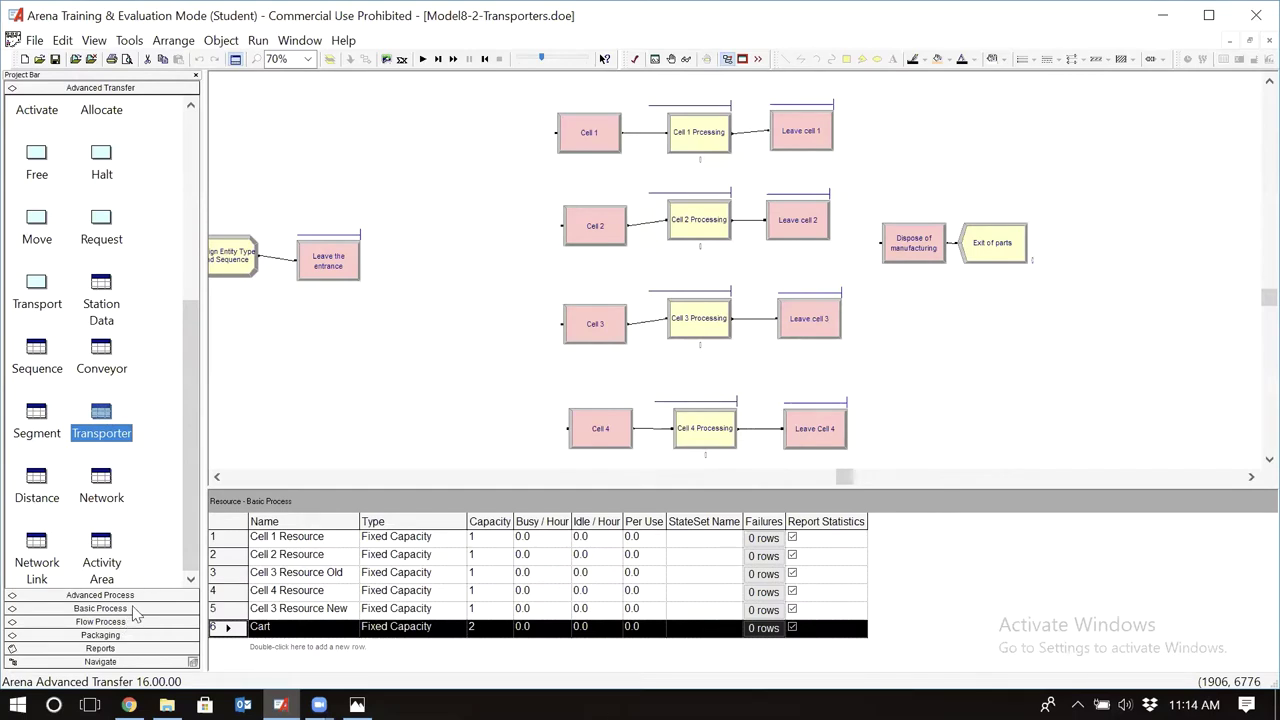
left_click(100, 608)
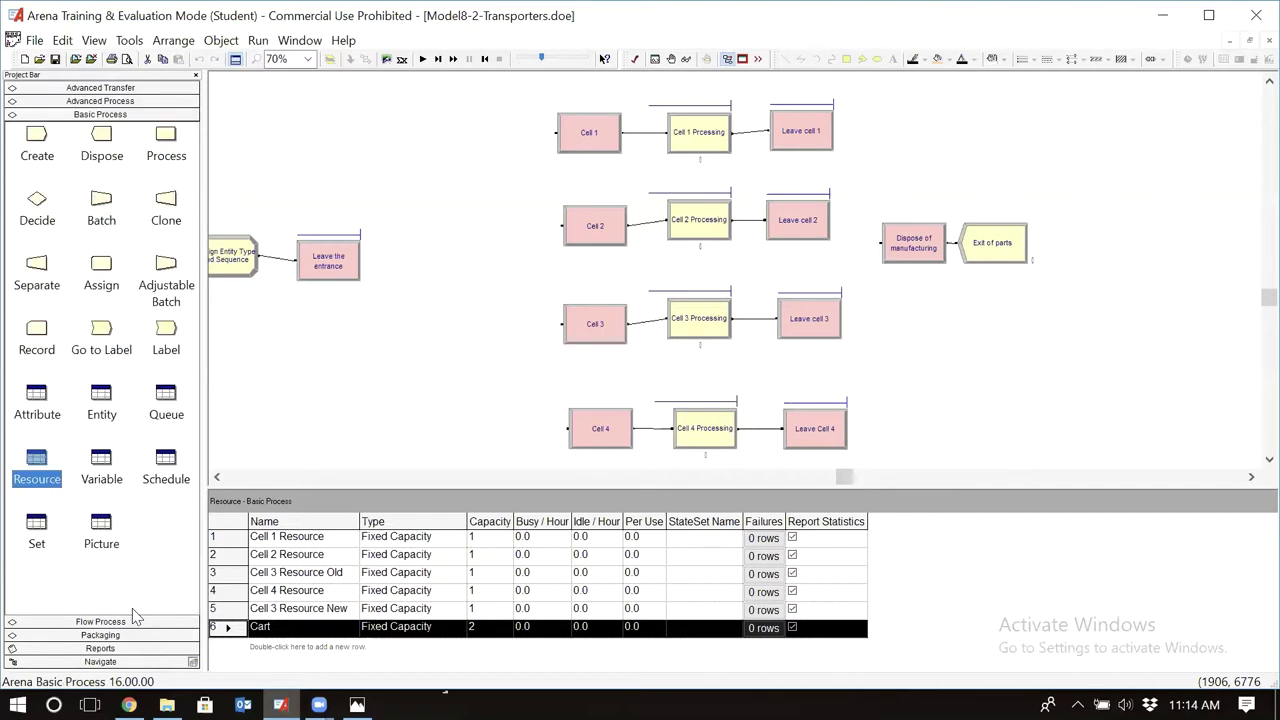
left_click(38, 470)
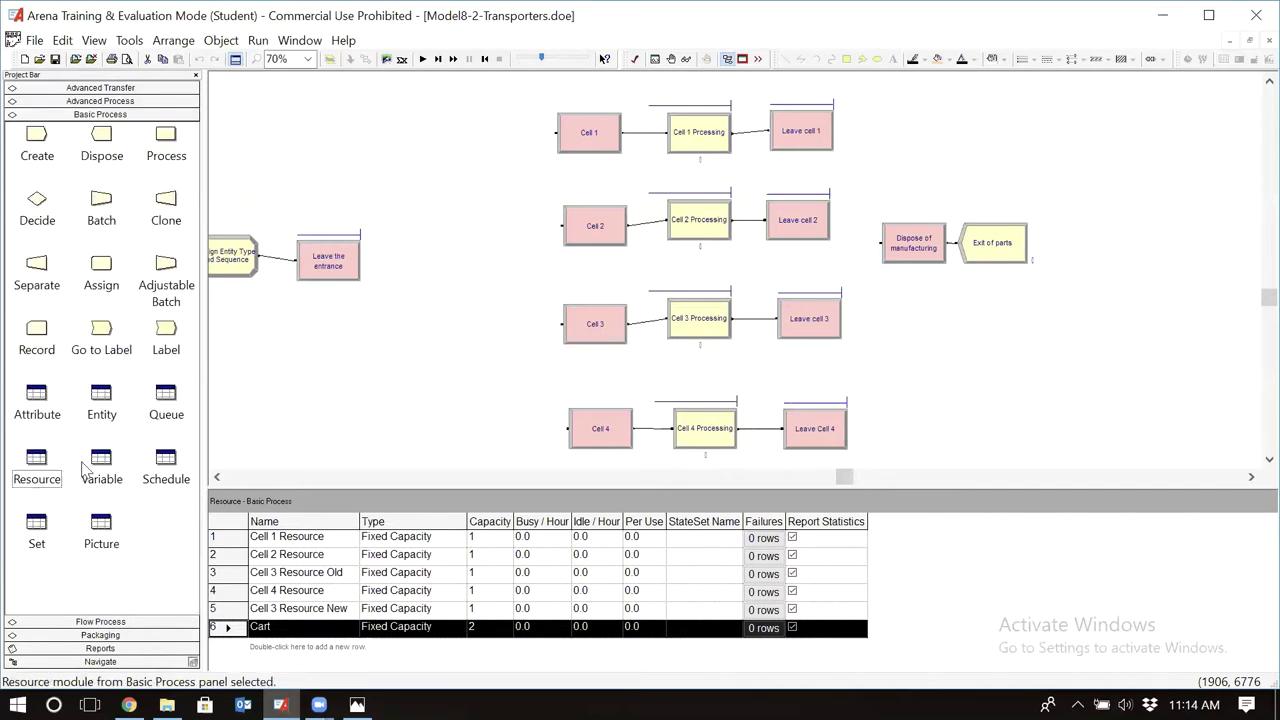
left_click(30, 462)
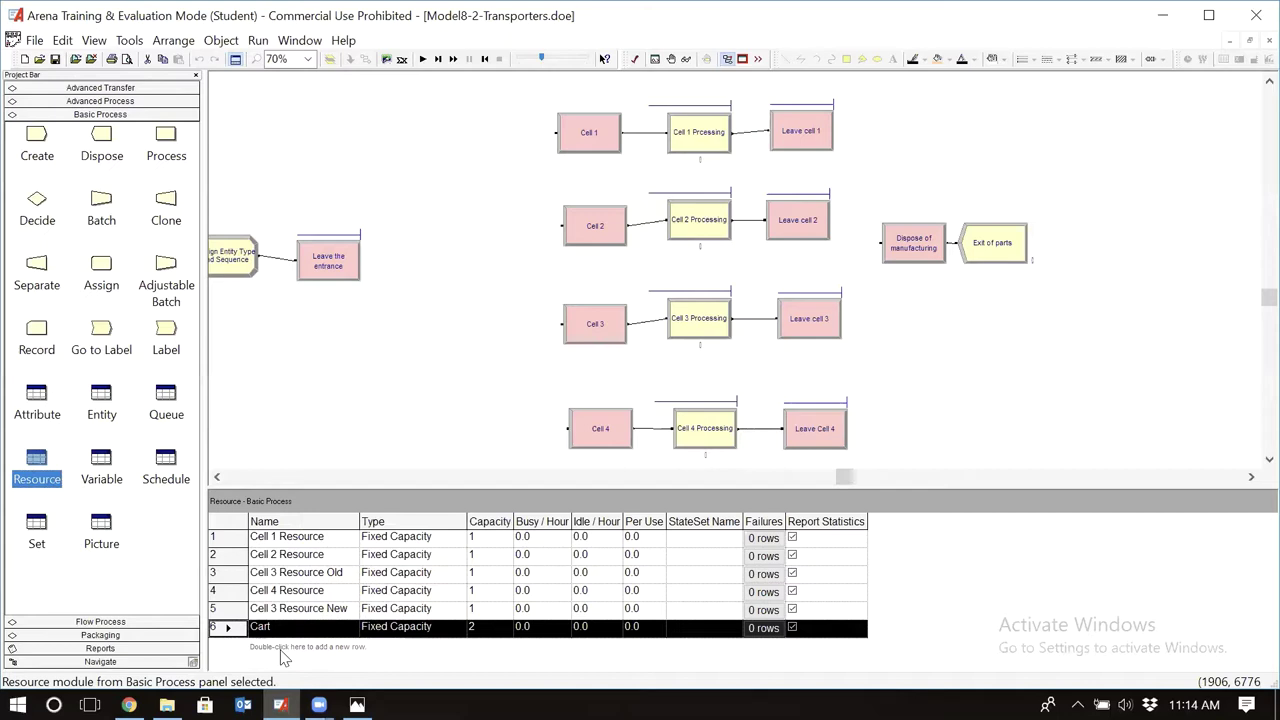
right_click(229, 633)
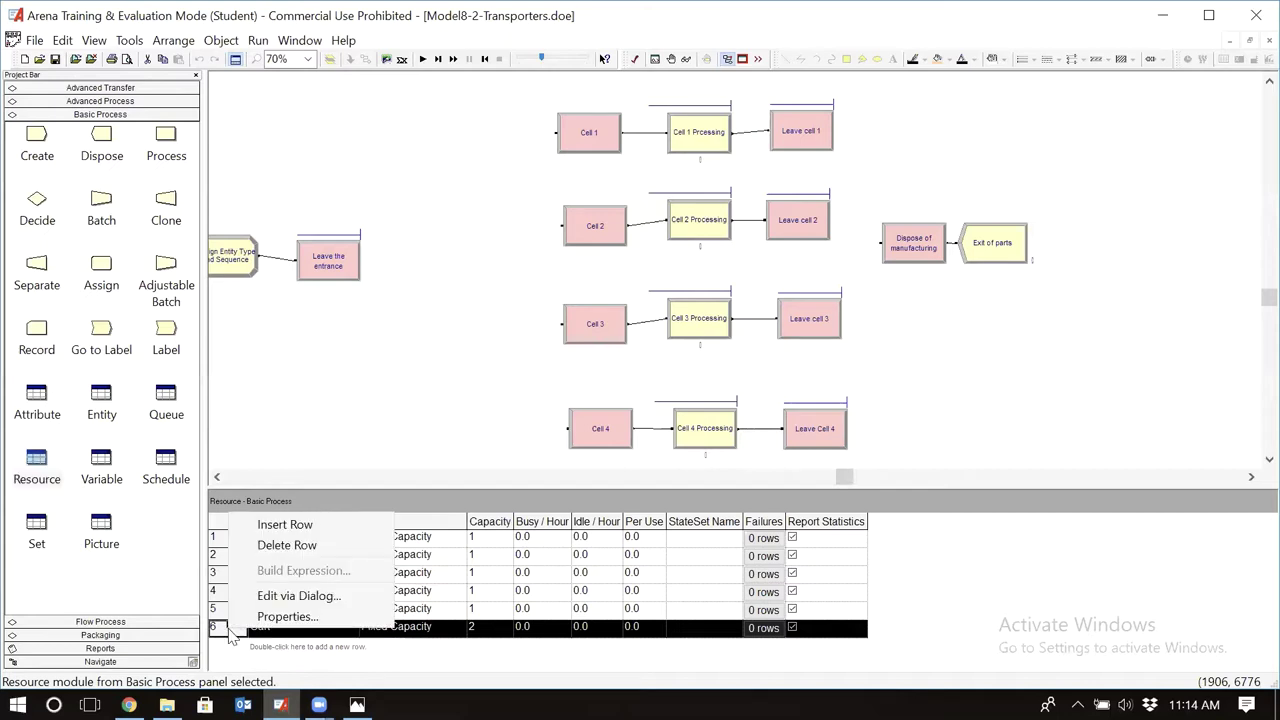
left_click(287, 545)
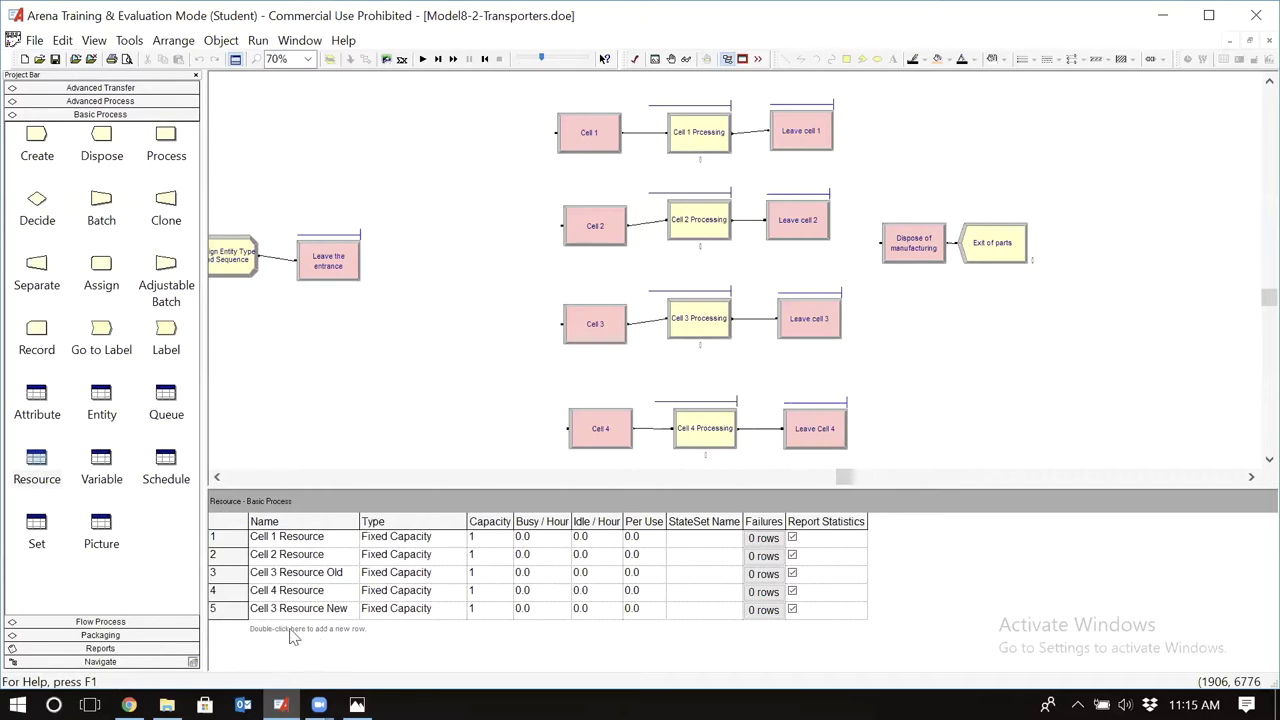
Add a transporter to the Advanced Transfer data, named Cart Transporter, with 2 units
left_click(130, 88)
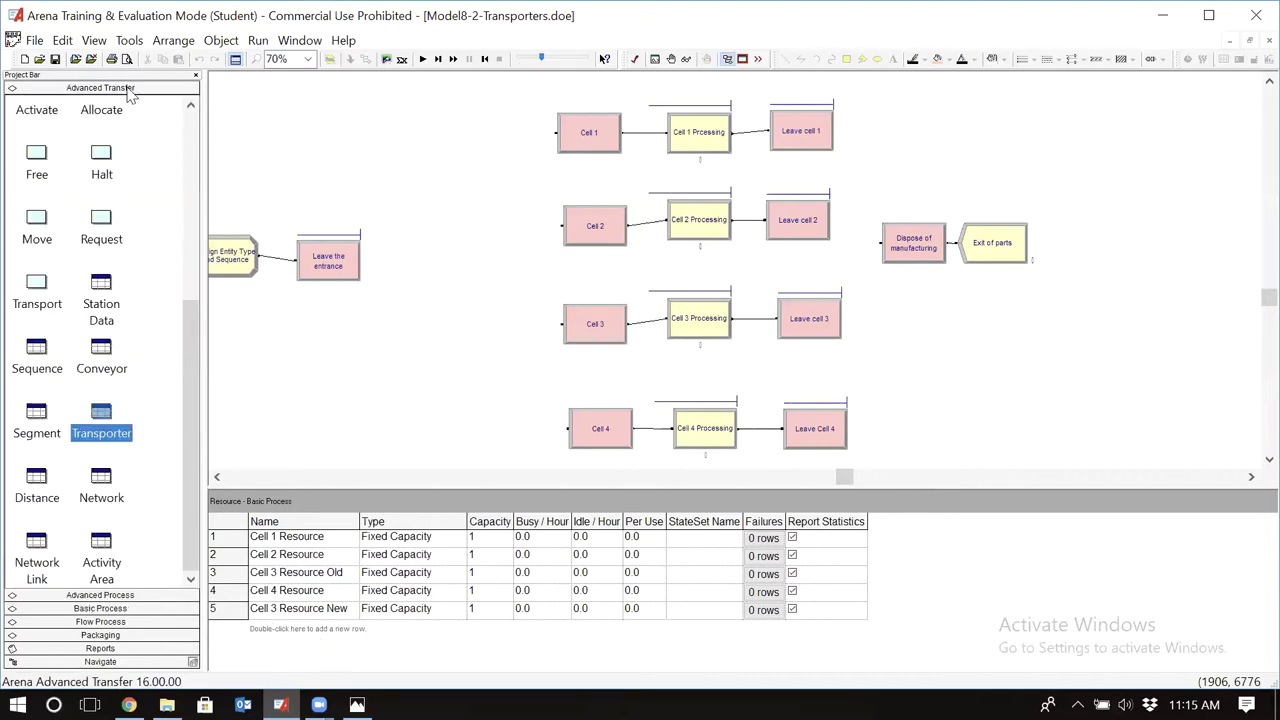
left_click(100, 418)
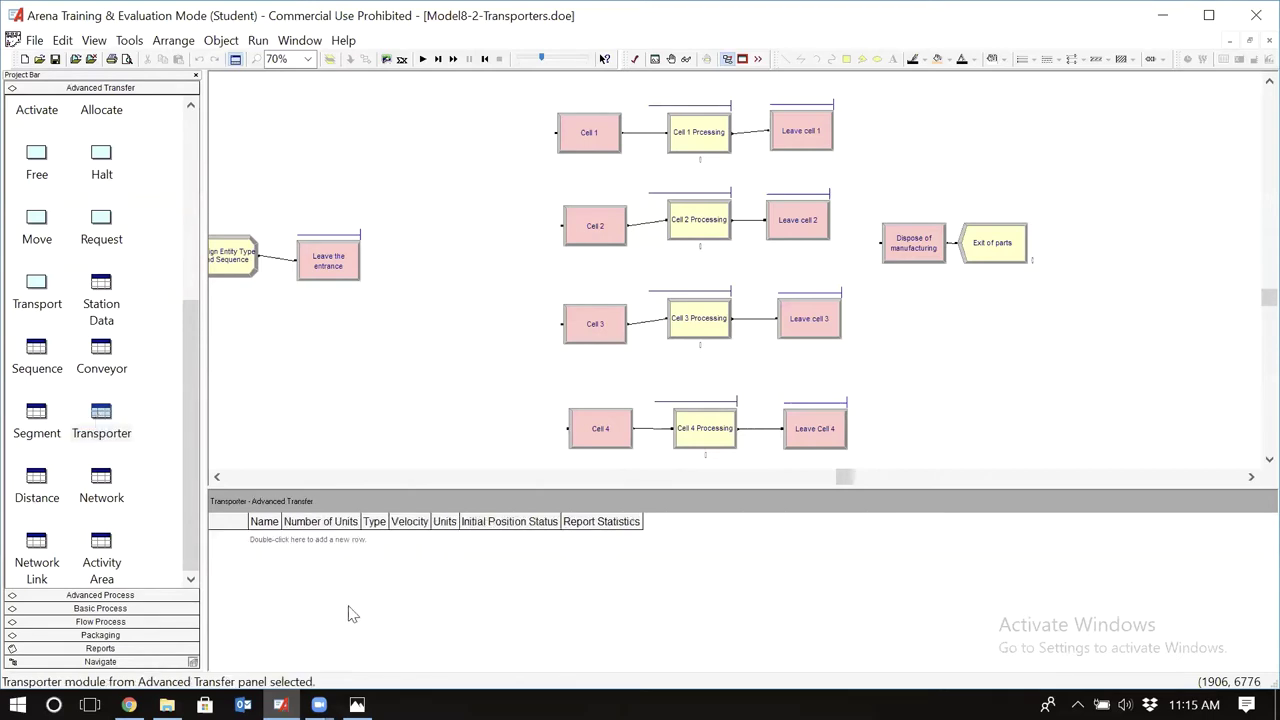
double_click(310, 539)
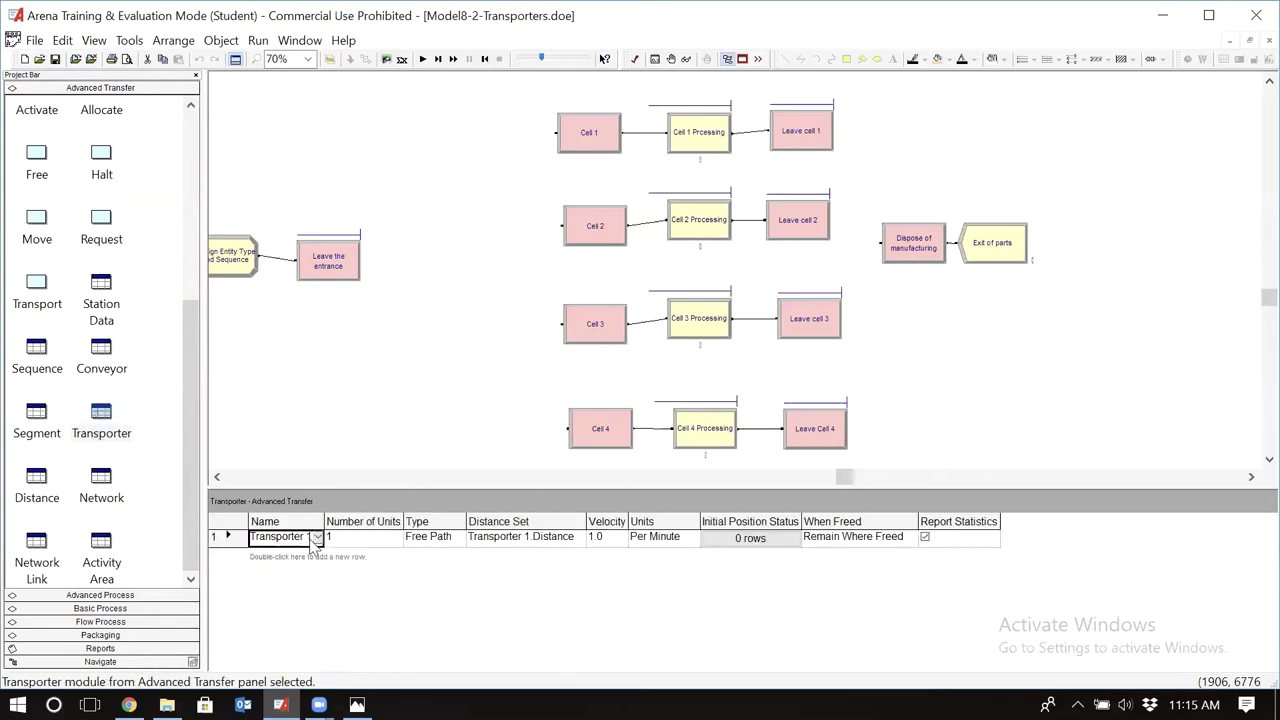
double_click(228, 542)
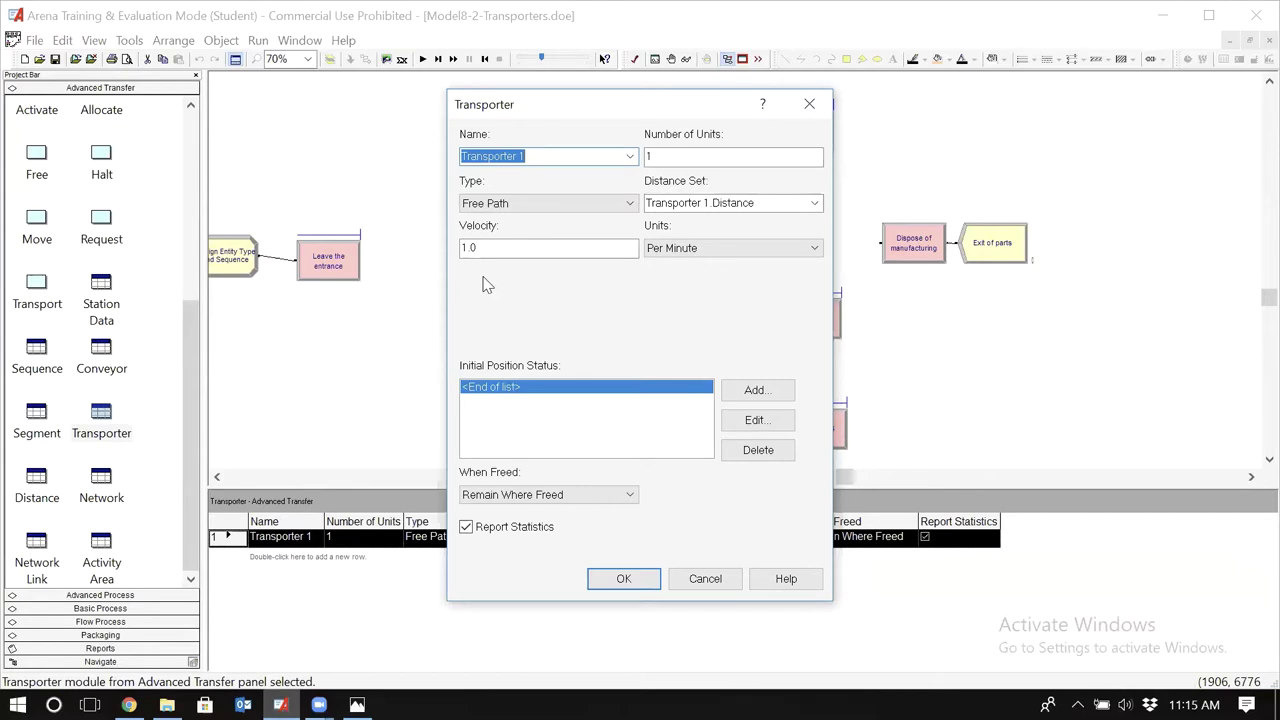
key("BackSpace")
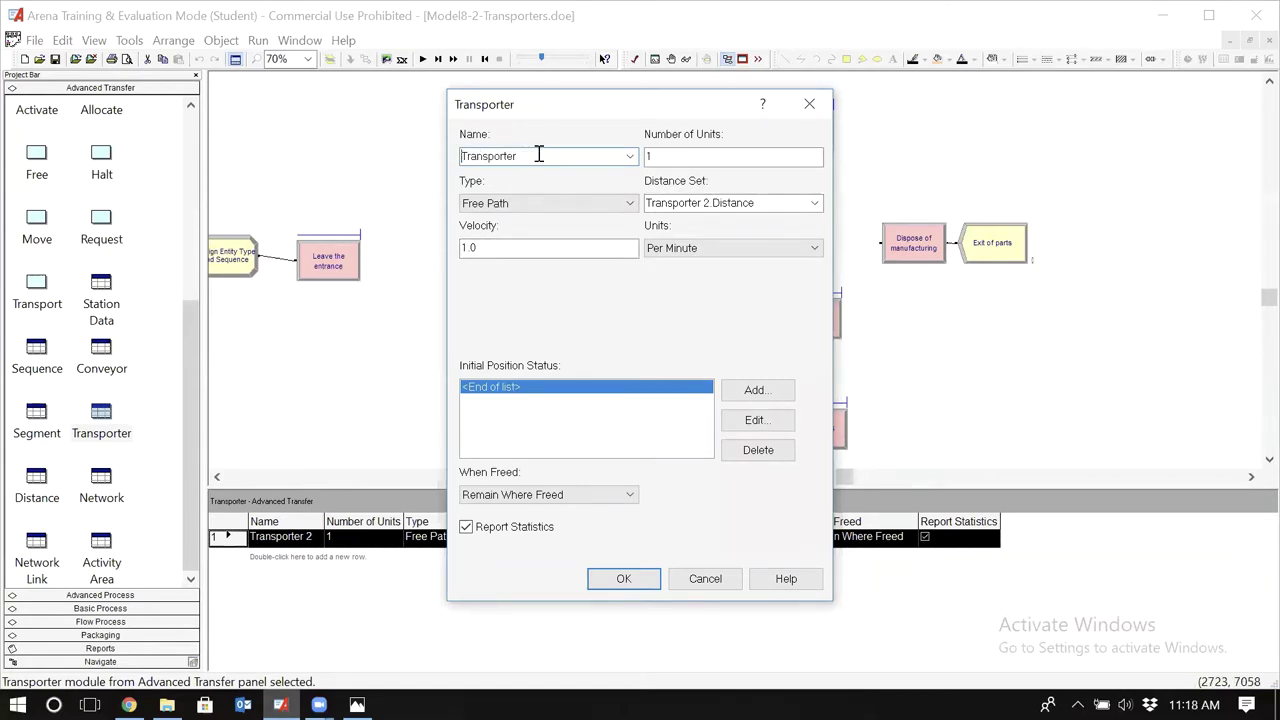
type("Cart")
left_click(652, 155)
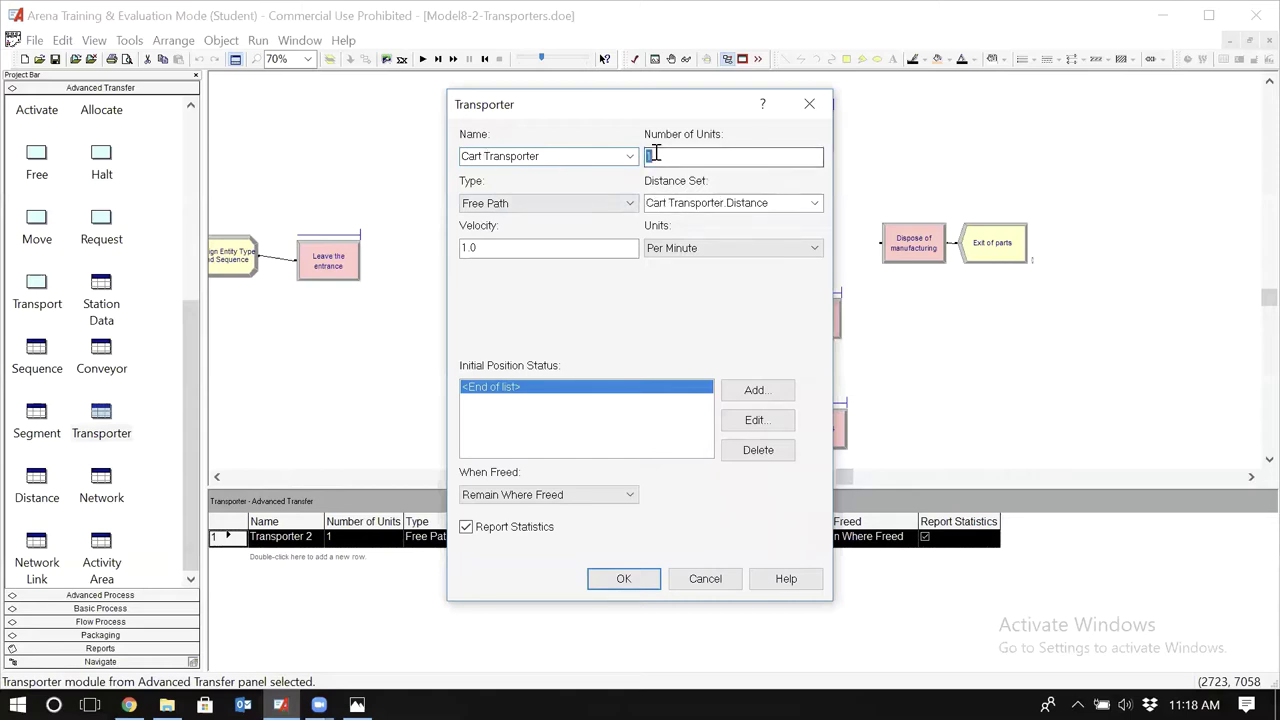
type("2")
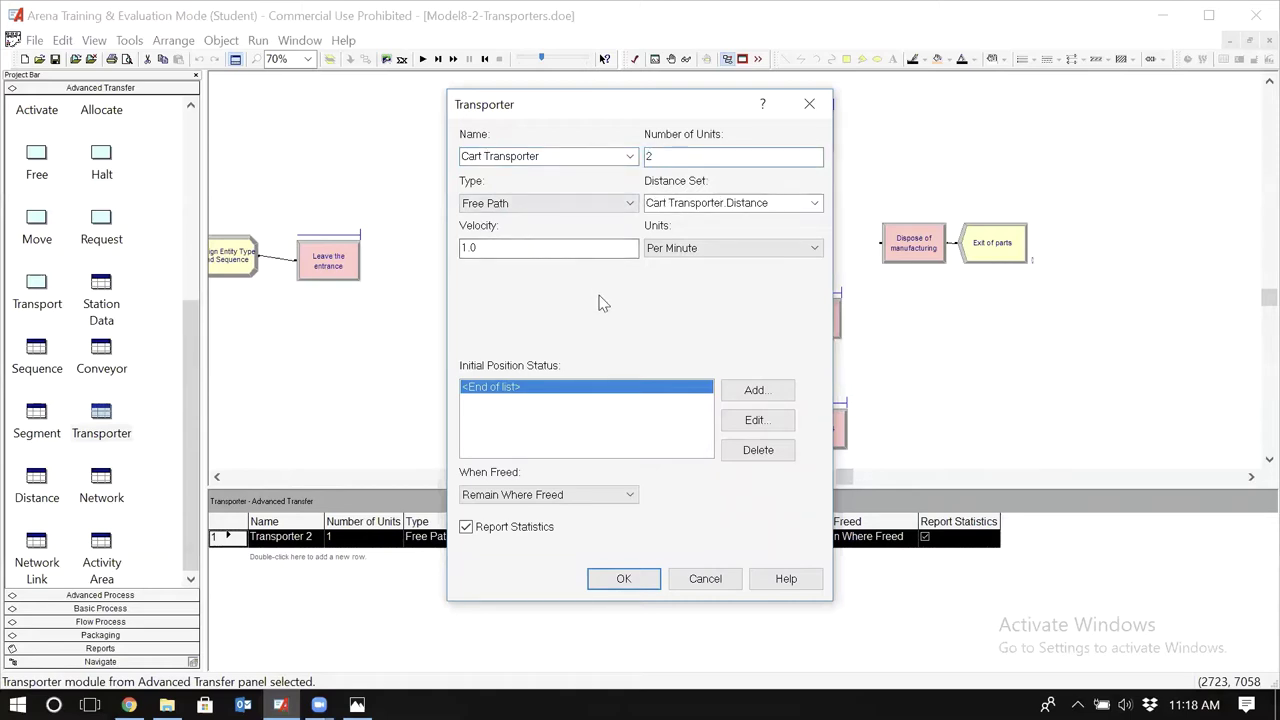
Keep the transporter's type as Free Path and set its velocity to 50 per minute
left_click(628, 206)
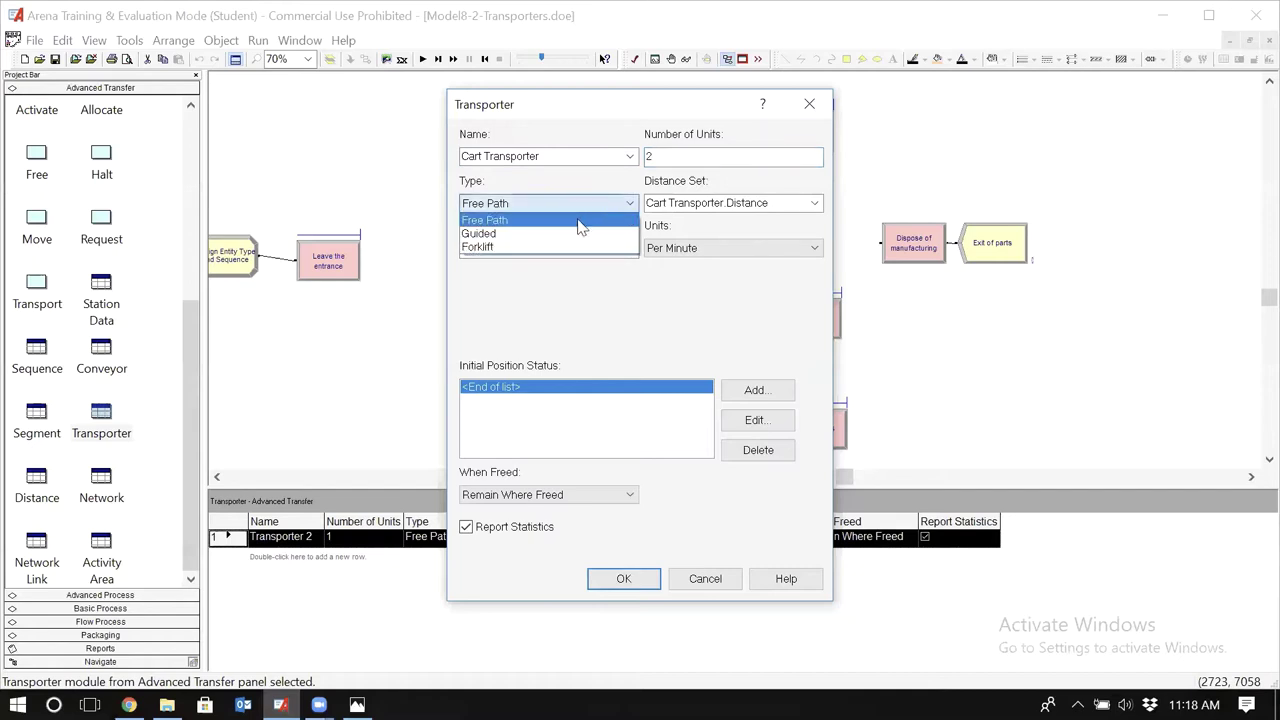
left_click(546, 309)
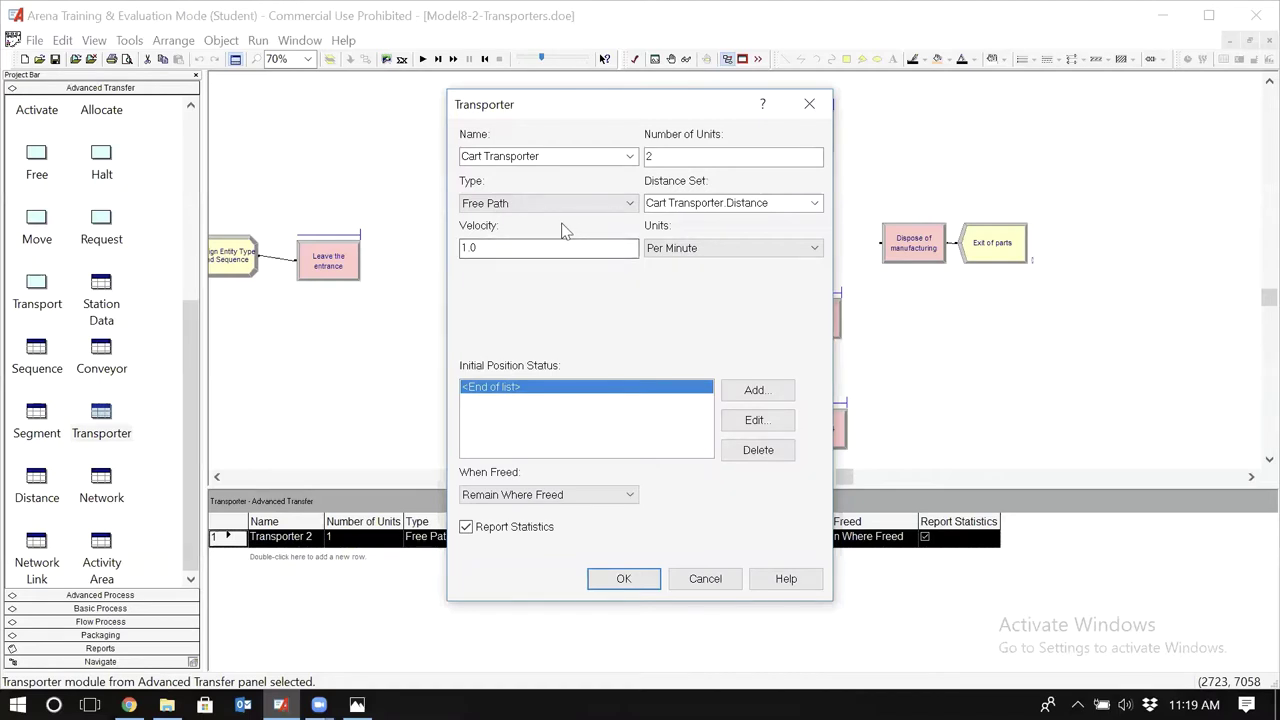
left_click(630, 203)
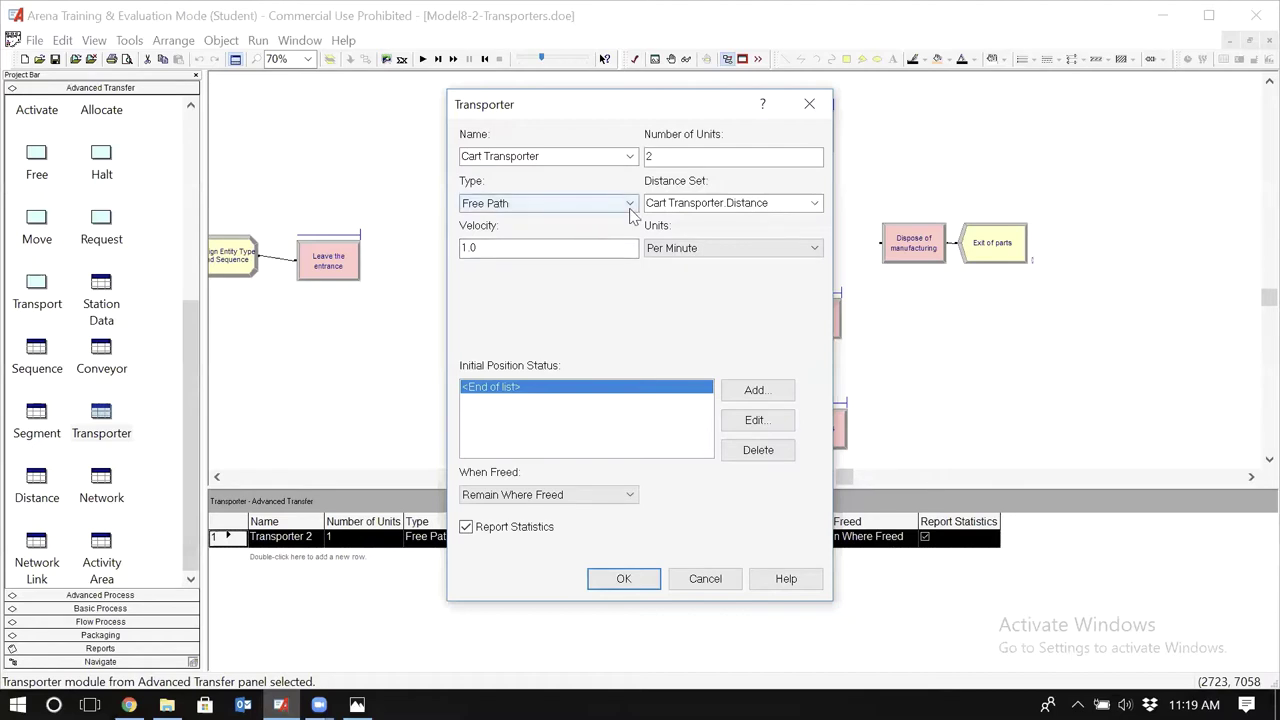
left_click(592, 292)
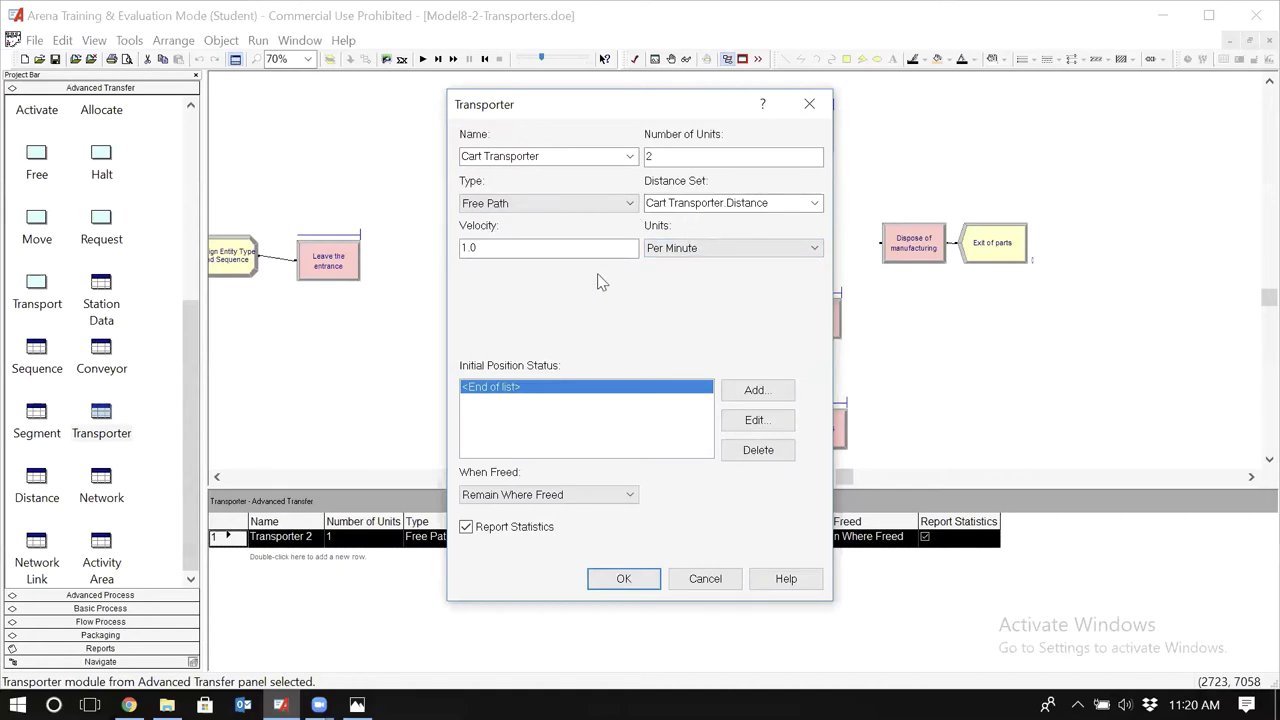
double_click(508, 248)
type("50")
left_click(623, 579)
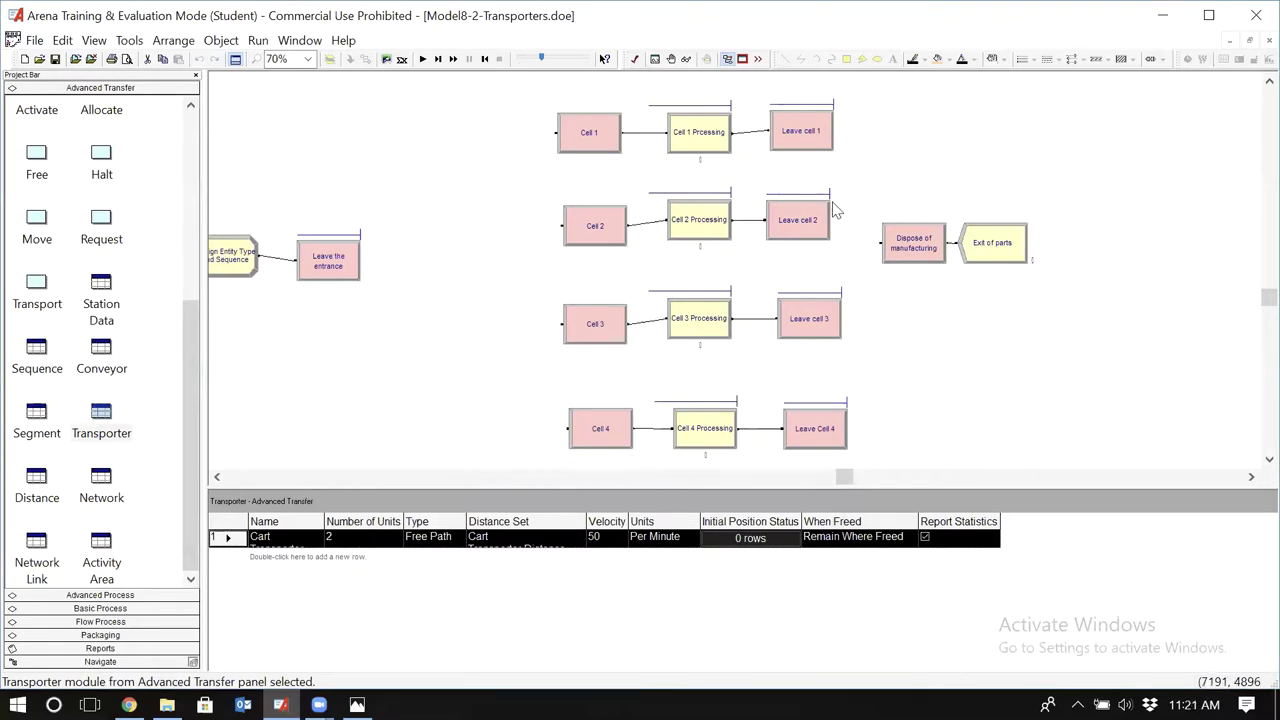
Set the Leave cell 1 module's transfer out to Request Transporter, using Cart Transporter
left_click(800, 140)
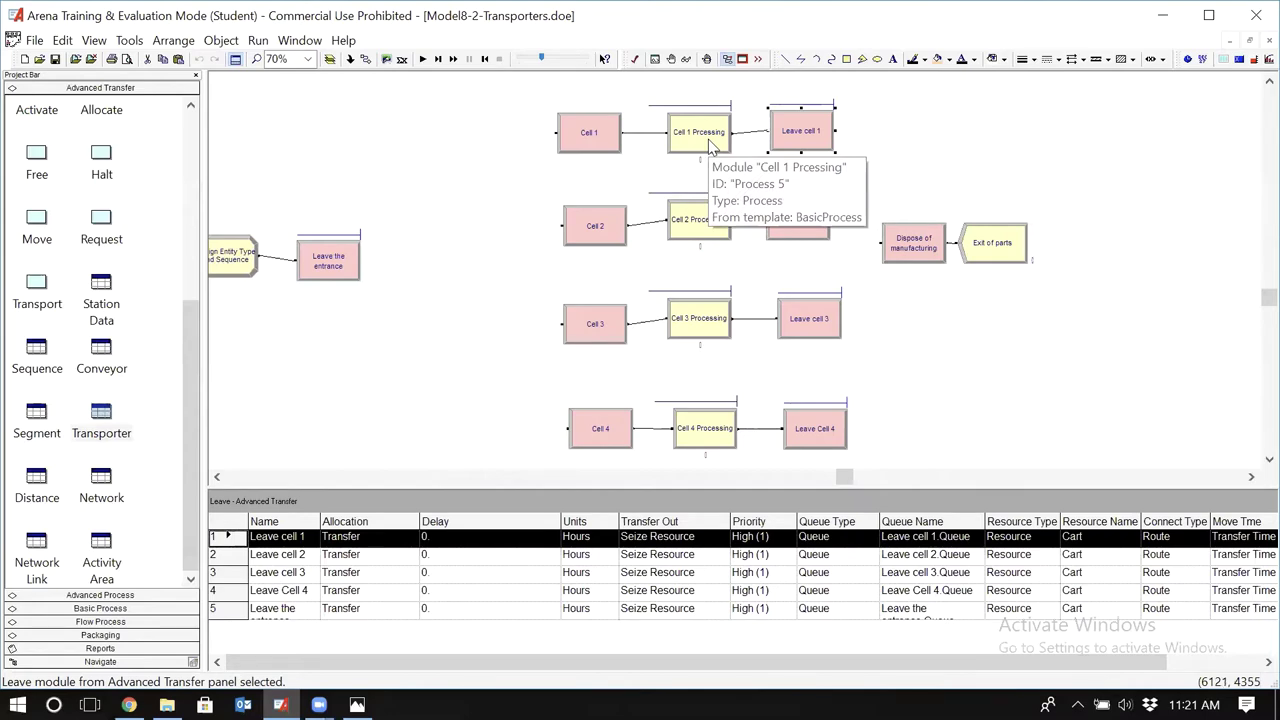
double_click(804, 143)
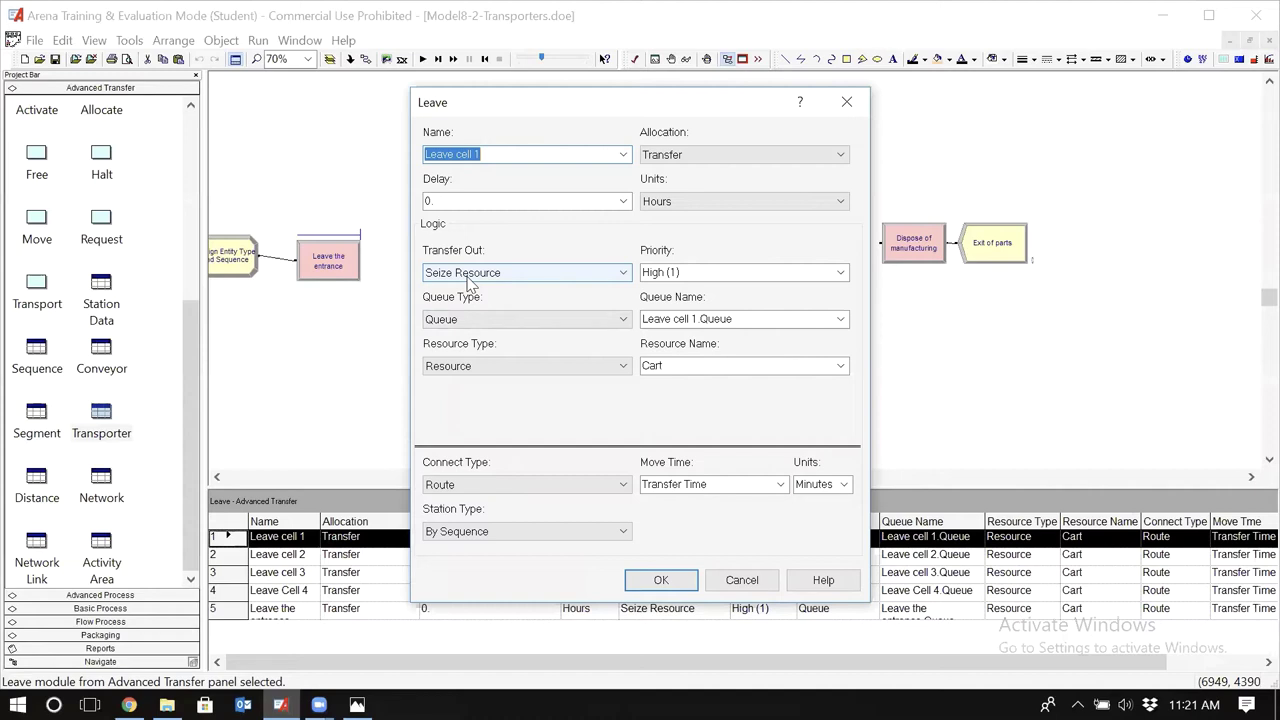
left_click(626, 277)
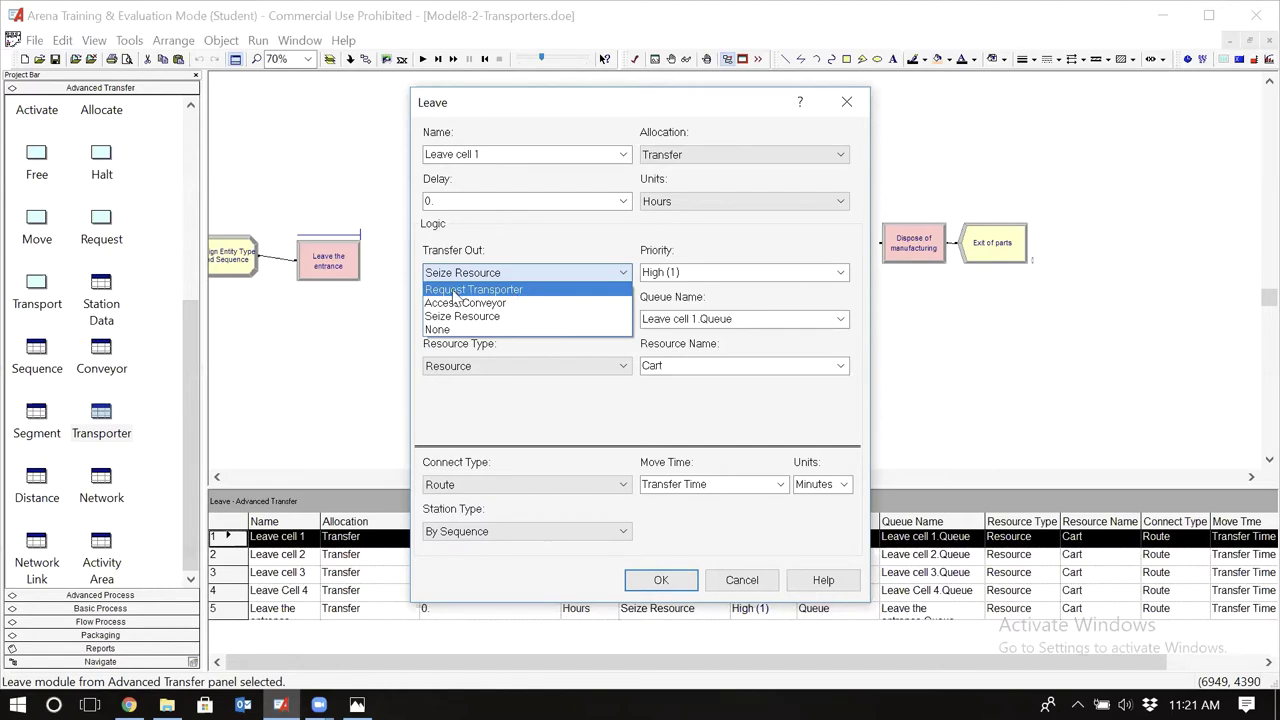
left_click(513, 290)
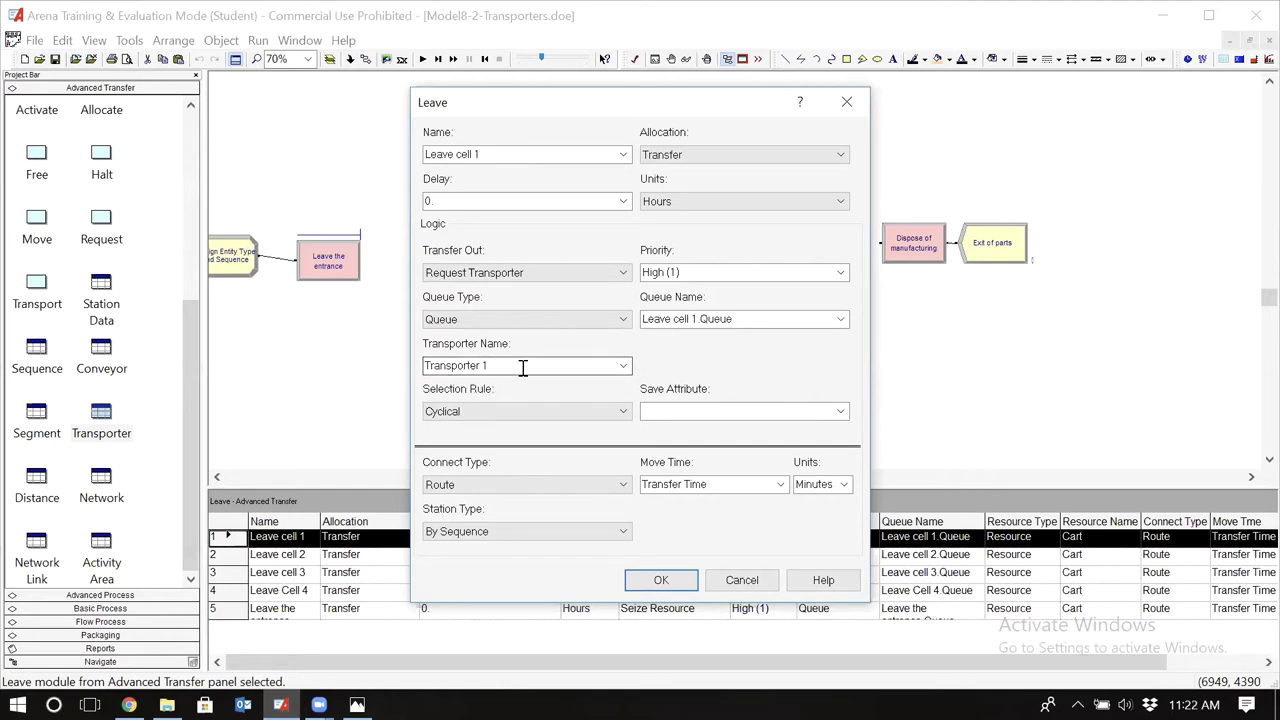
left_click(624, 366)
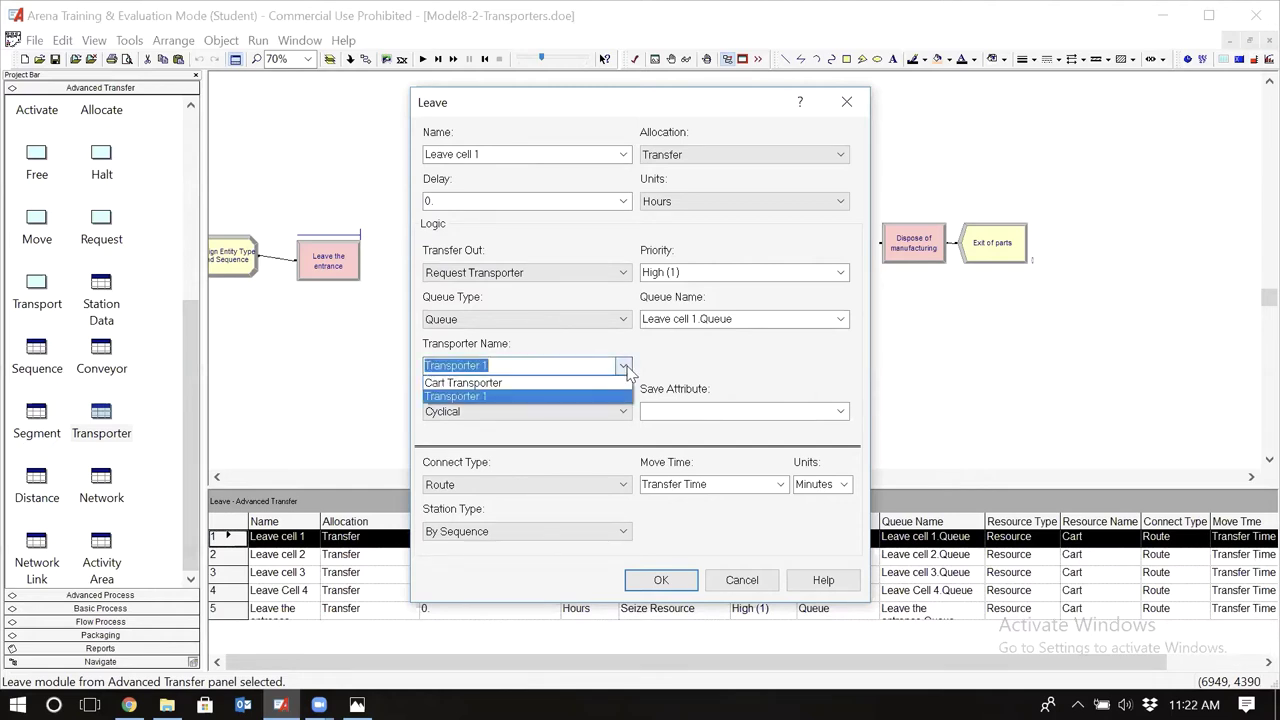
left_click(519, 384)
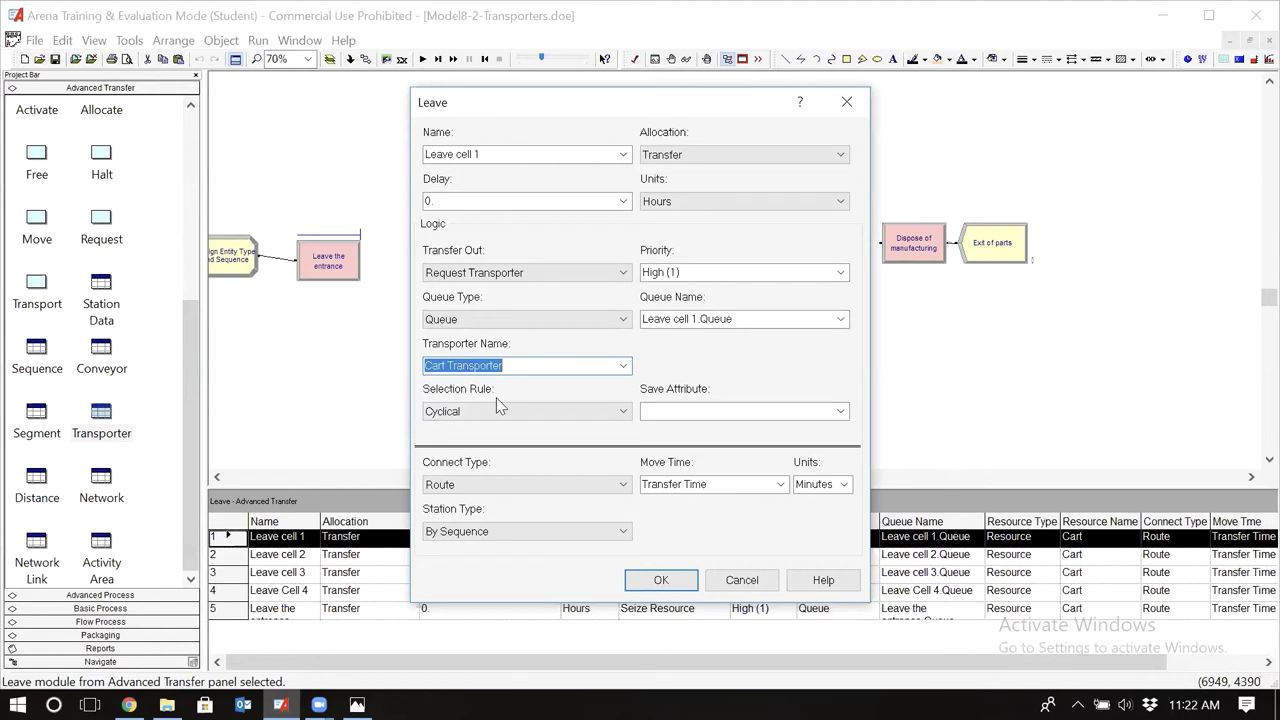
Set Leave cell 1's transporter selection rule to Smallest Distance and its save attribute to cartnumber
left_click(624, 412)
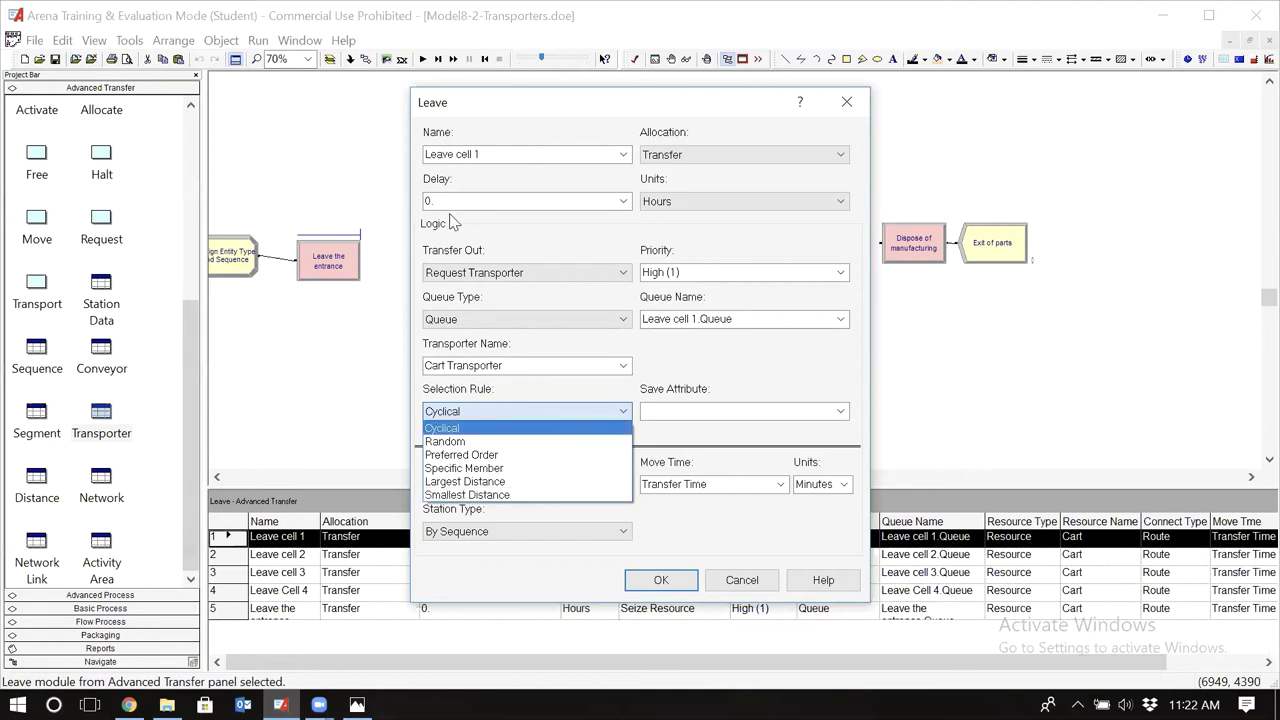
left_click(498, 495)
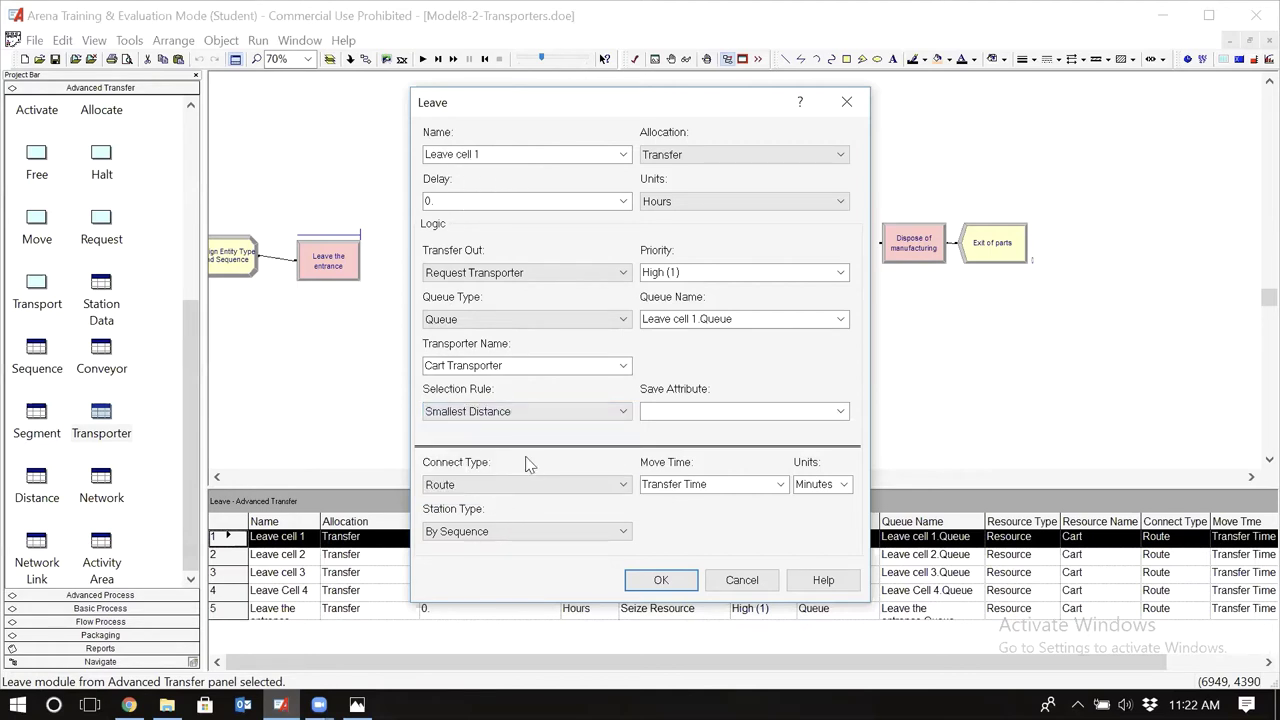
left_click(664, 410)
type("cartnumber")
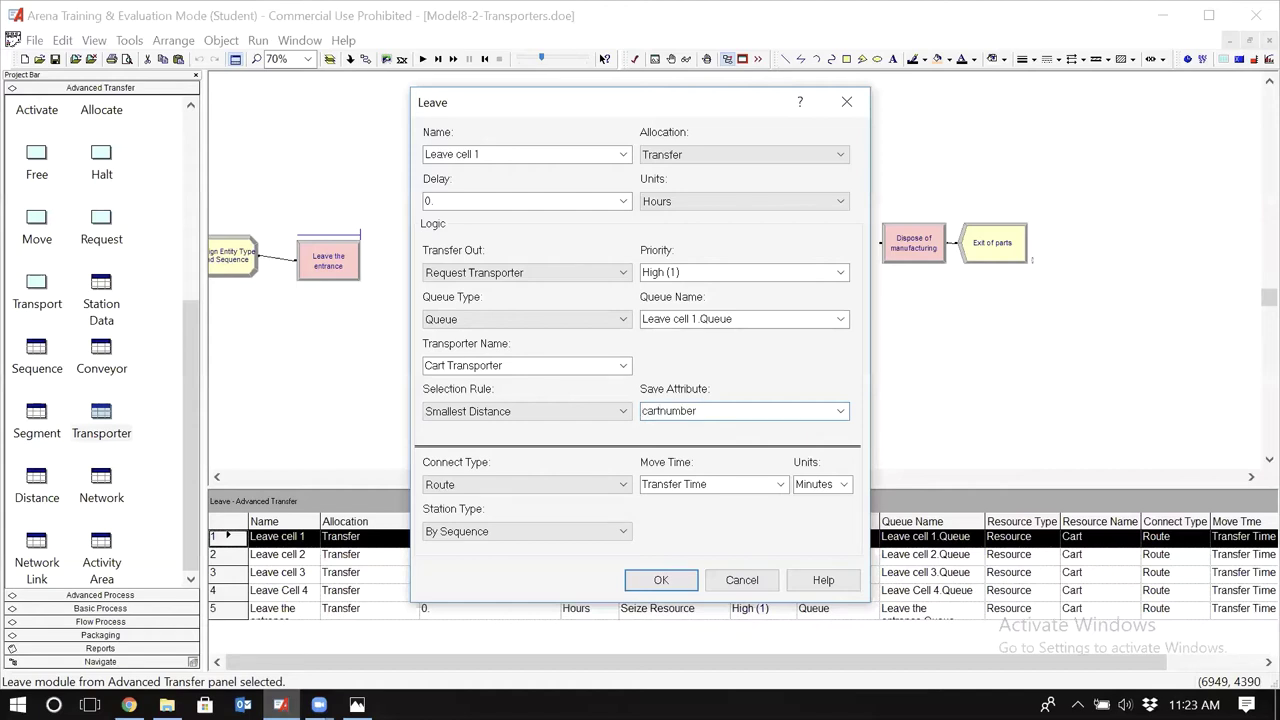
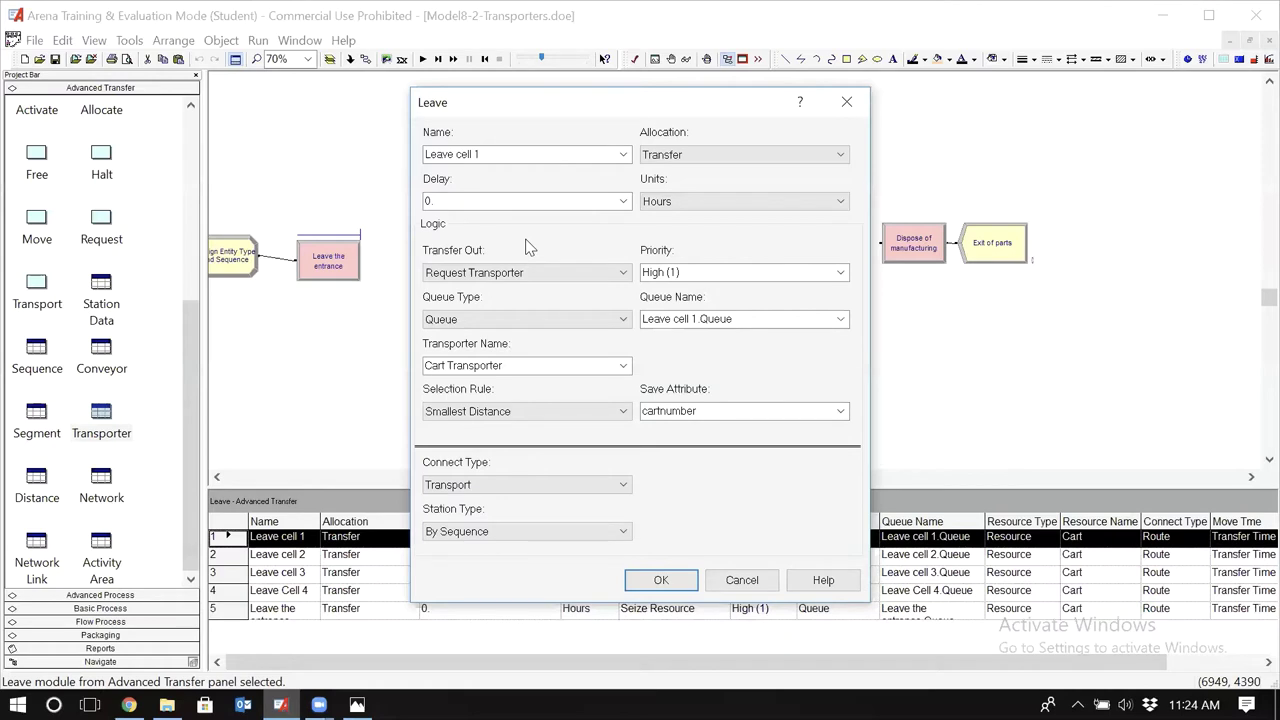
Set the Leave cell 1 module's connect type to Transport
left_click(623, 485)
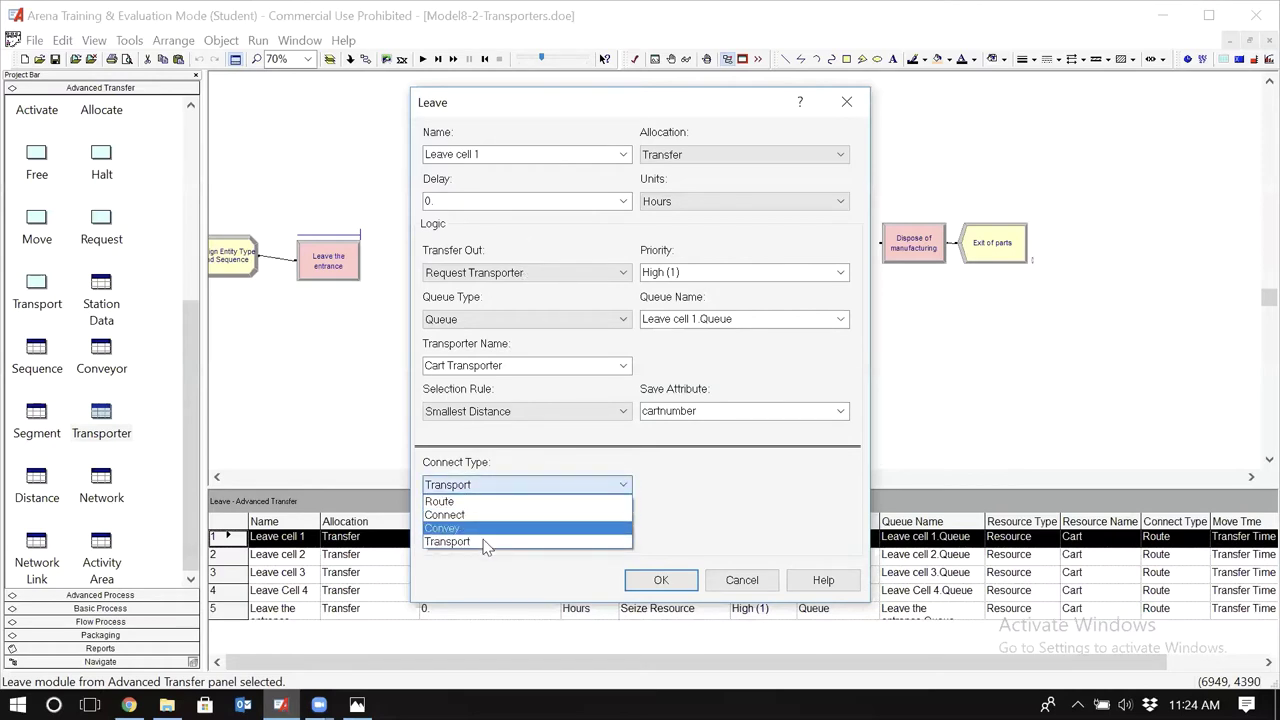
left_click(485, 542)
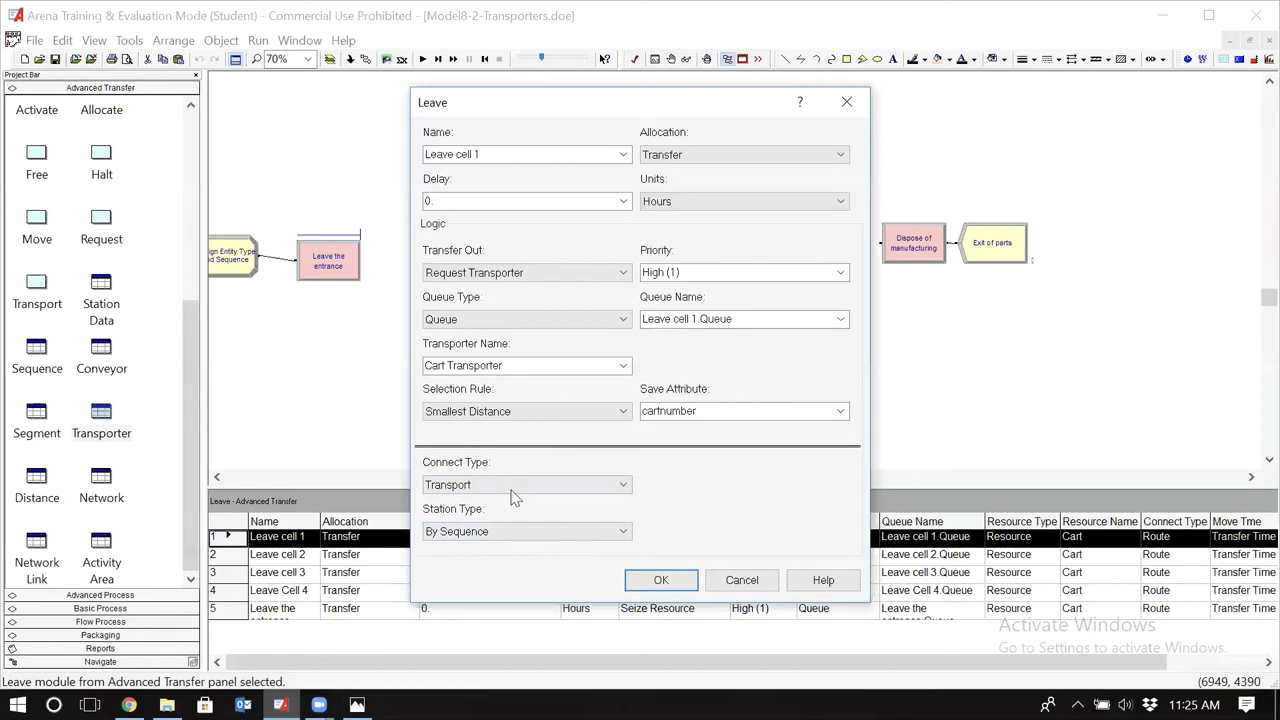
left_click(621, 485)
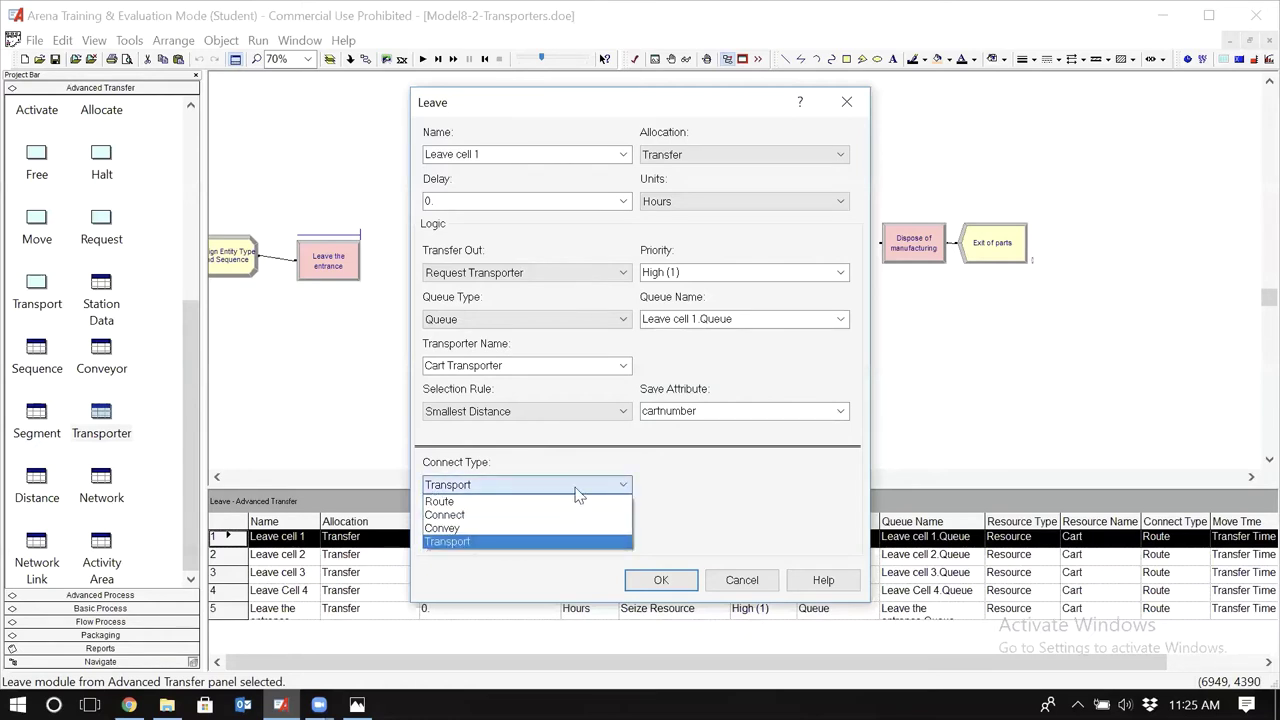
left_click(510, 543)
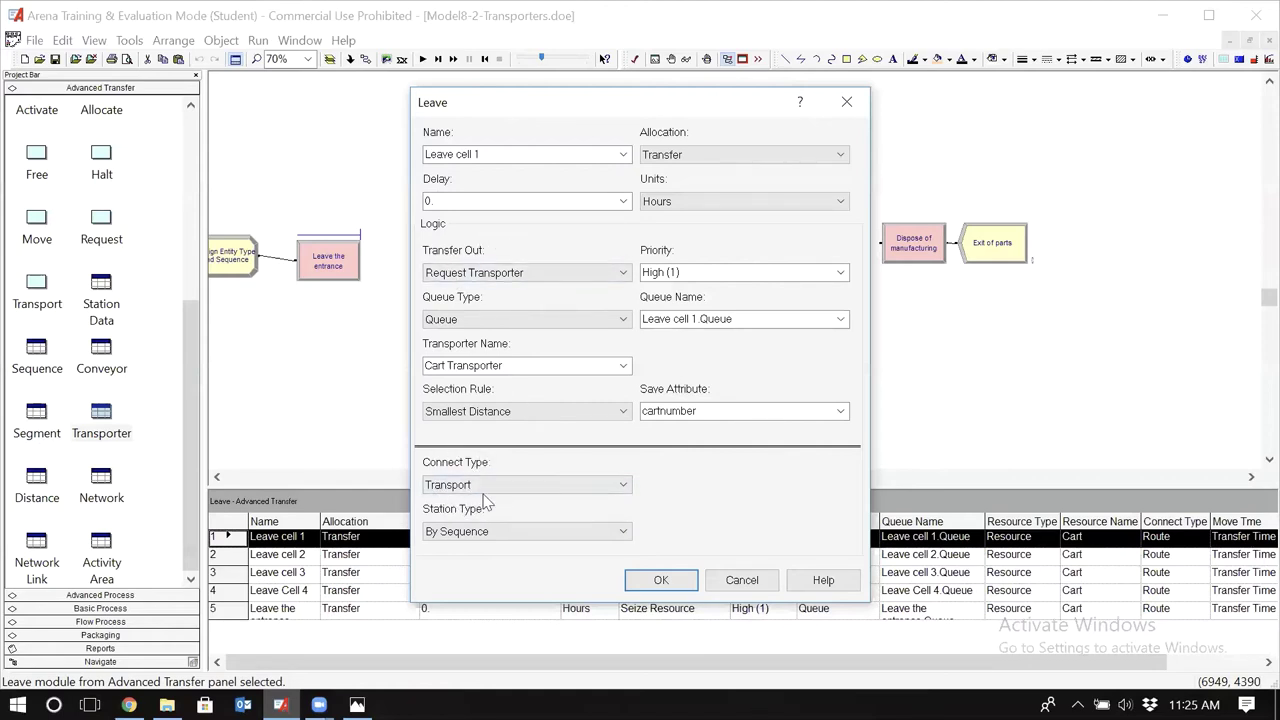
left_click(615, 486)
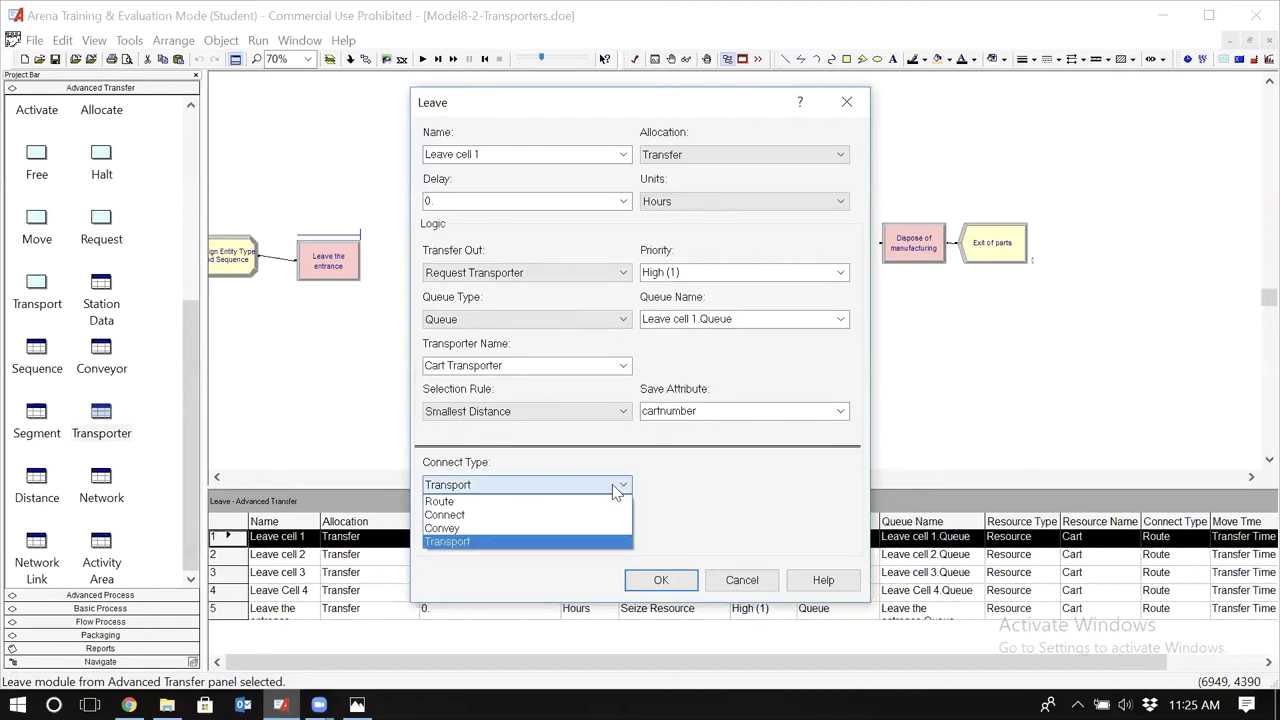
left_click(481, 542)
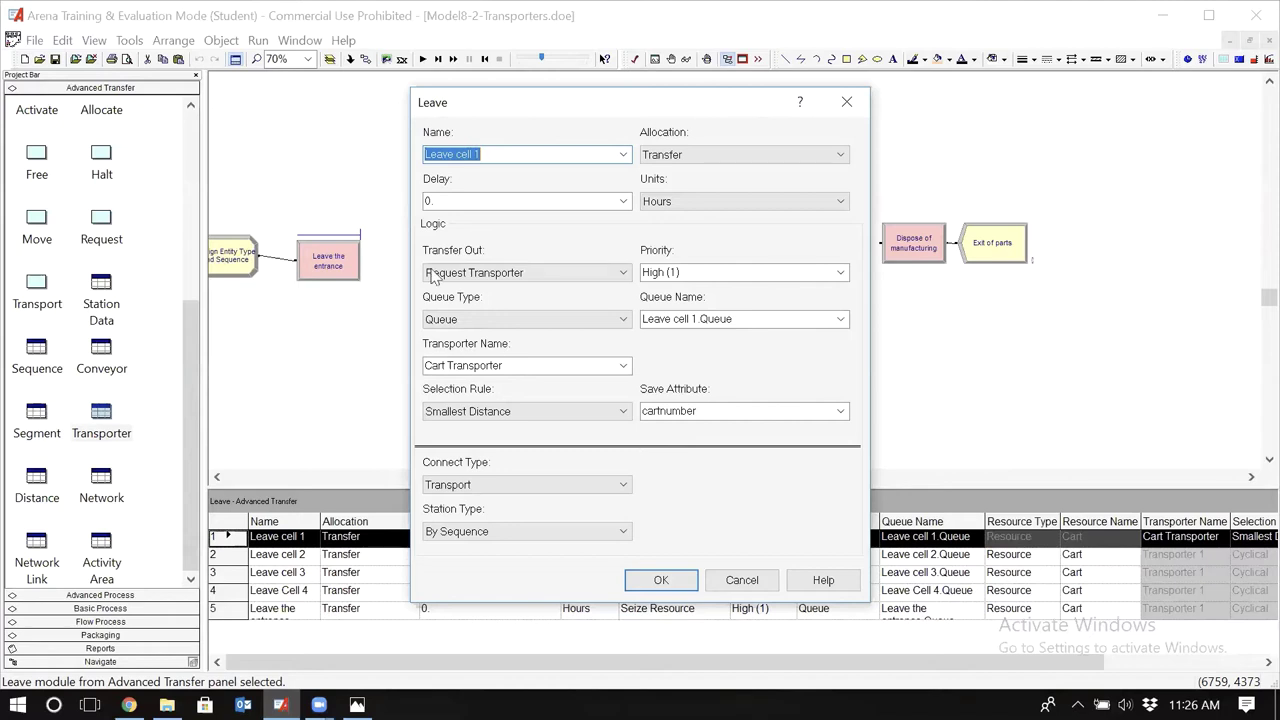
Give Leave cell 1 a delay of 0.25 minutes and accept the module's settings
double_click(446, 201)
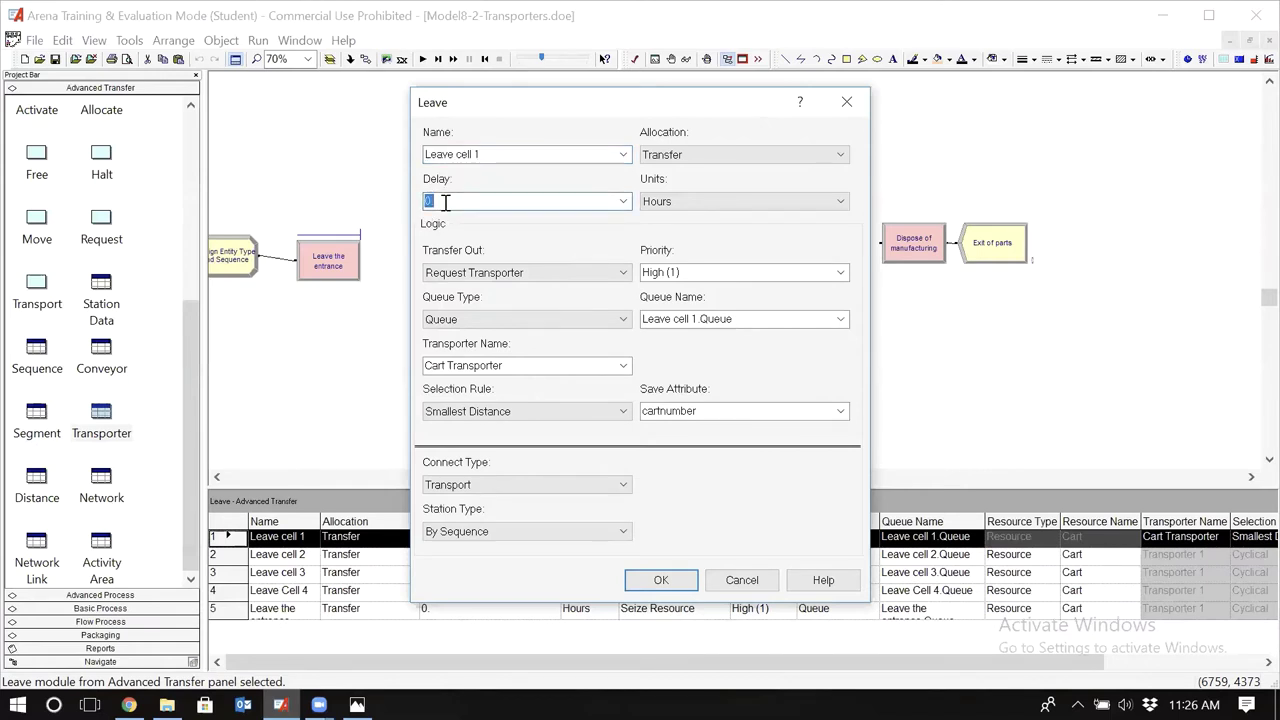
left_click(446, 201)
key("BackSpace")
type(".25")
scroll(752, 201, "up", 1)
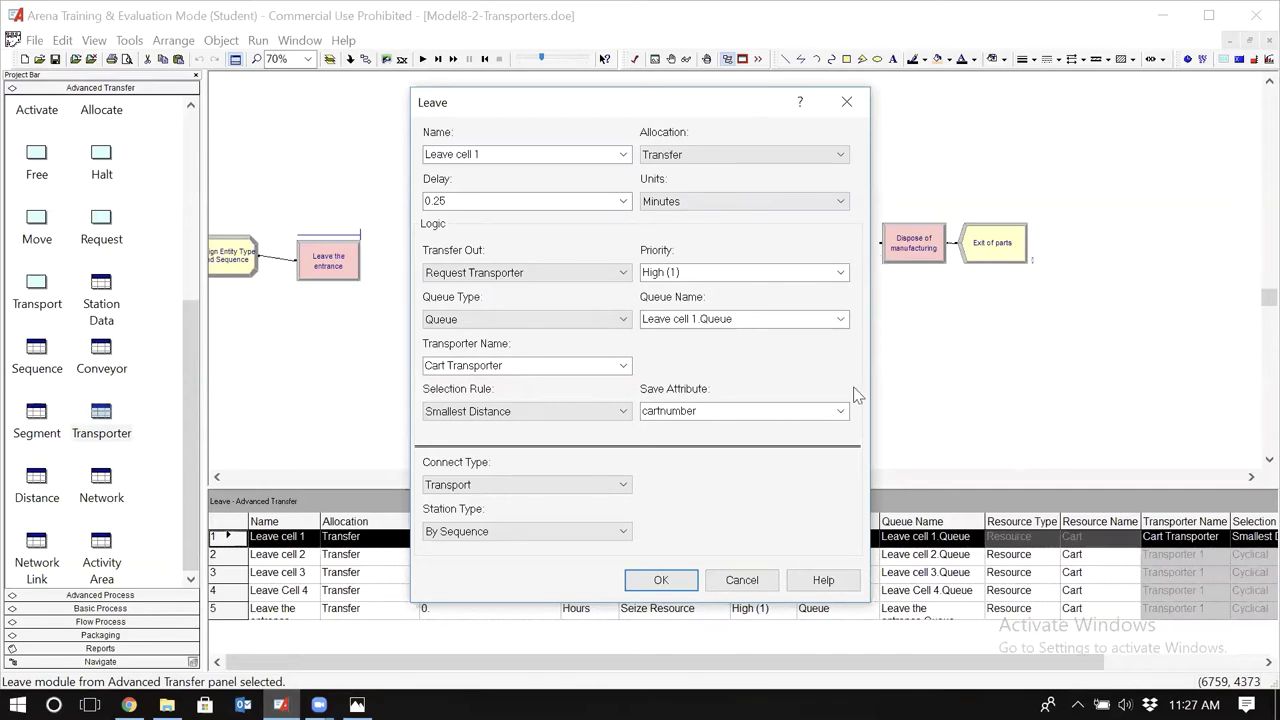
left_click(661, 580)
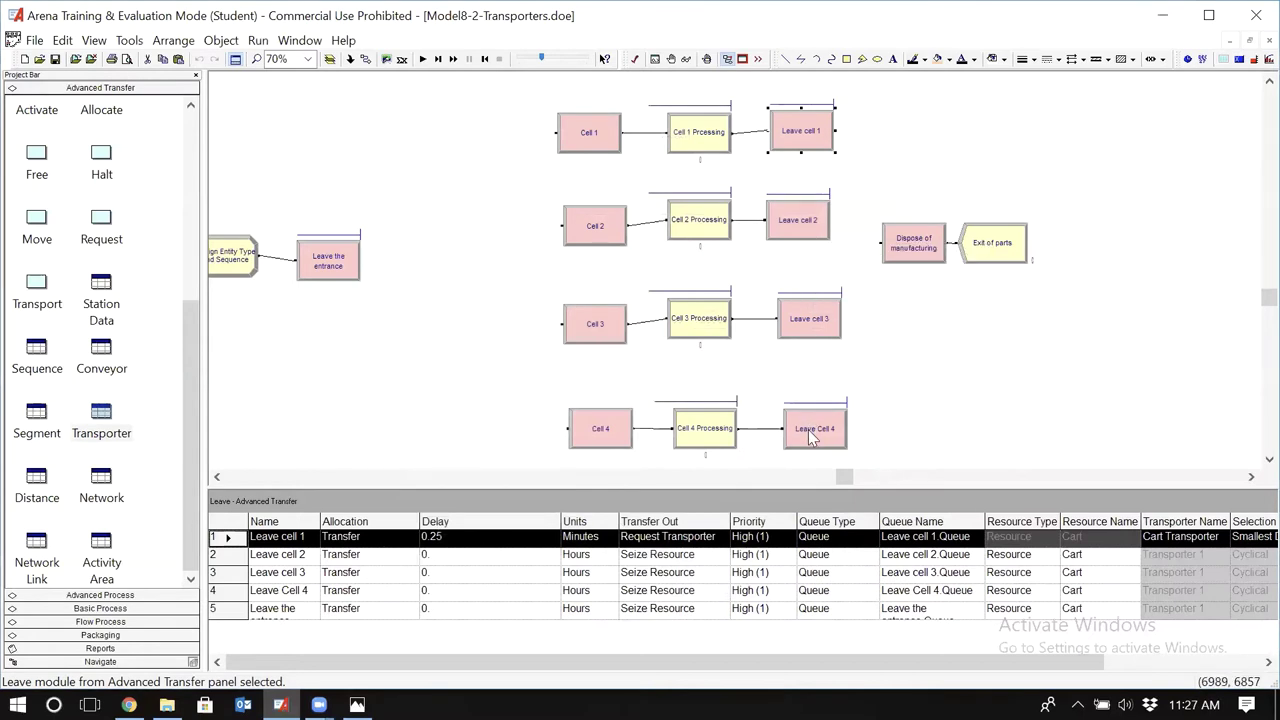
Open the Leave cell 2 module and set its delay to 0.25 minutes
double_click(800, 222)
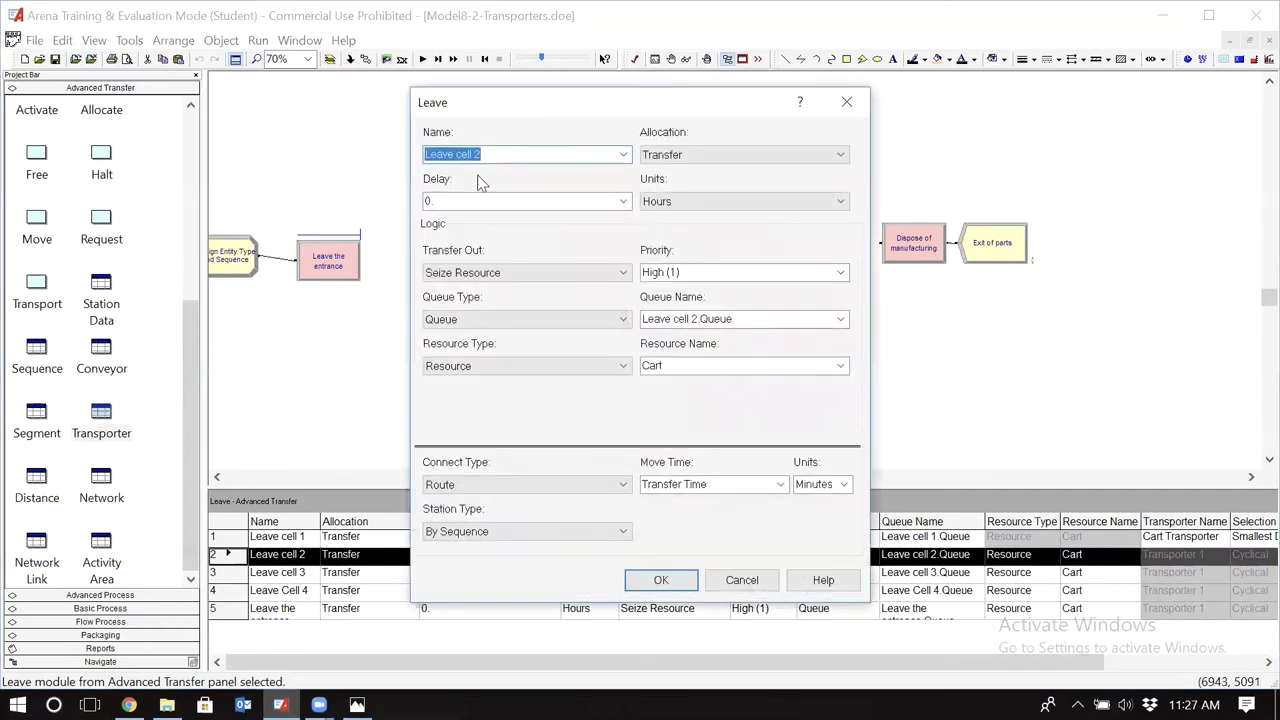
left_click(585, 201)
left_click(585, 201)
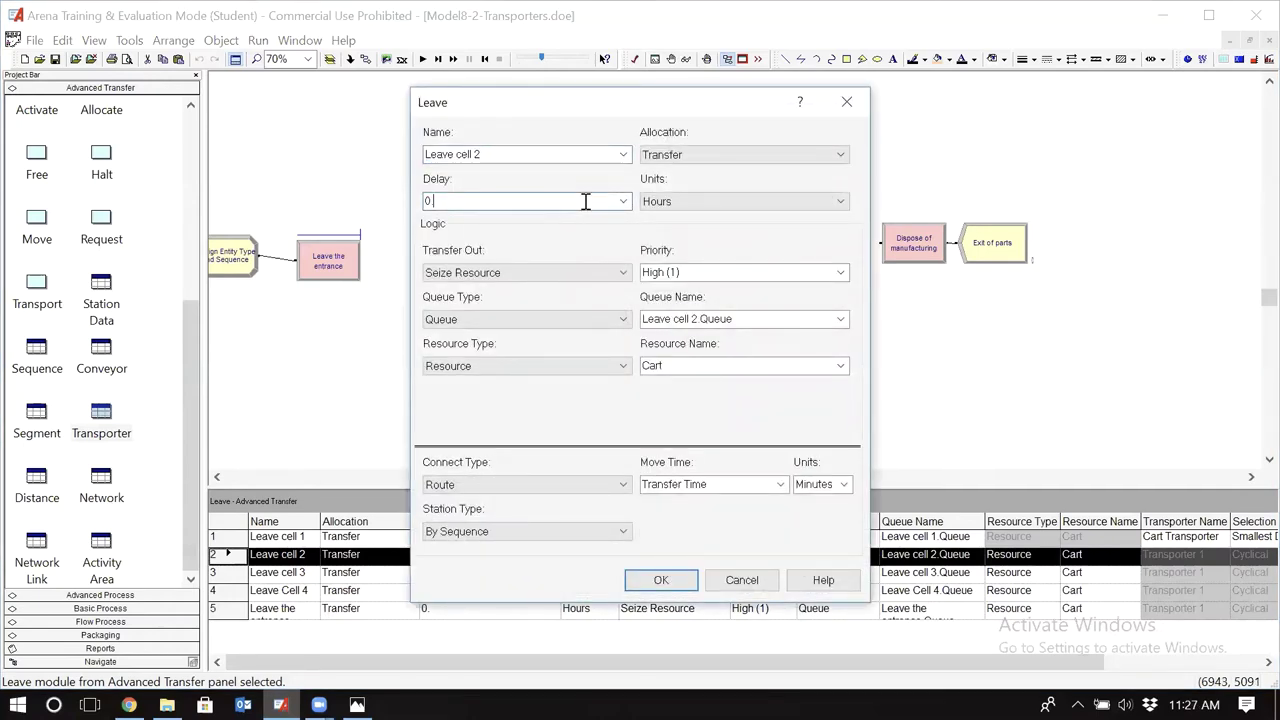
type("25")
left_click(672, 206)
left_click(660, 230)
Set Leave cell 2's transfer out to Request Transporter, using Cart Transporter
left_click(628, 277)
left_click(563, 287)
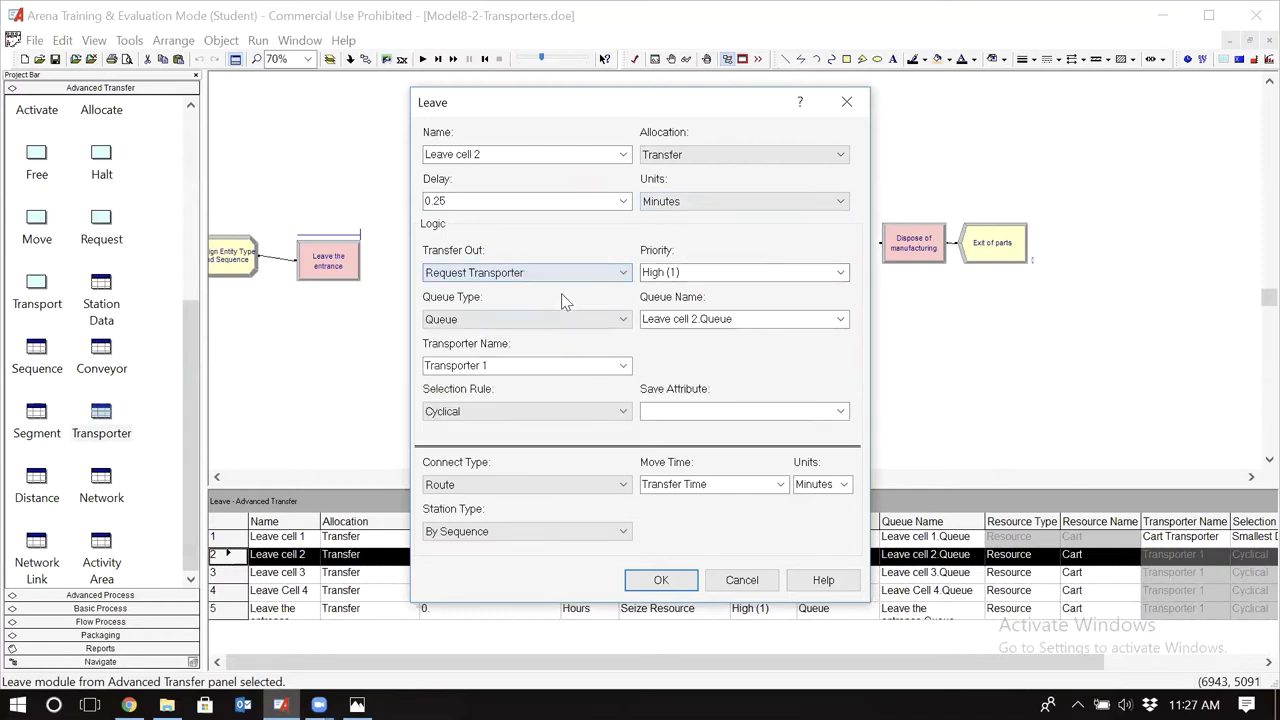
left_click(624, 368)
left_click(568, 380)
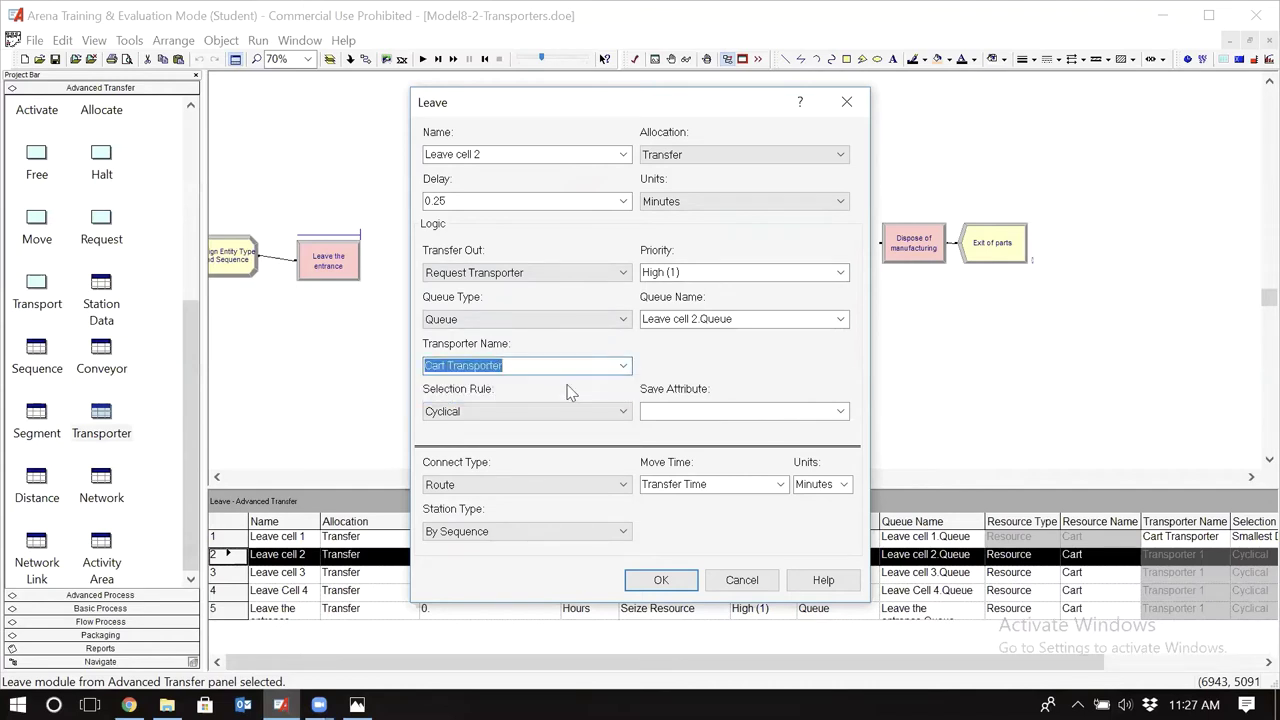
Set Leave cell 2's transporter selection rule to Smallest Distance and its save attribute to cartnumber
left_click(622, 411)
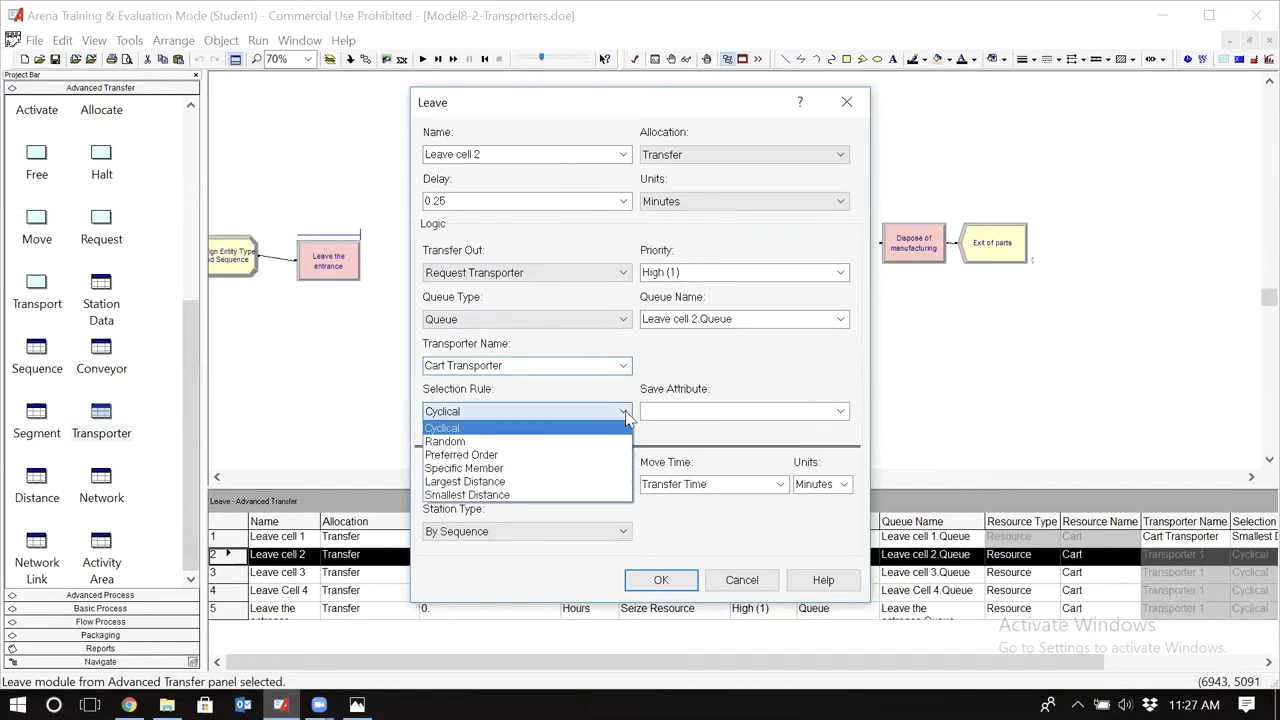
left_click(548, 495)
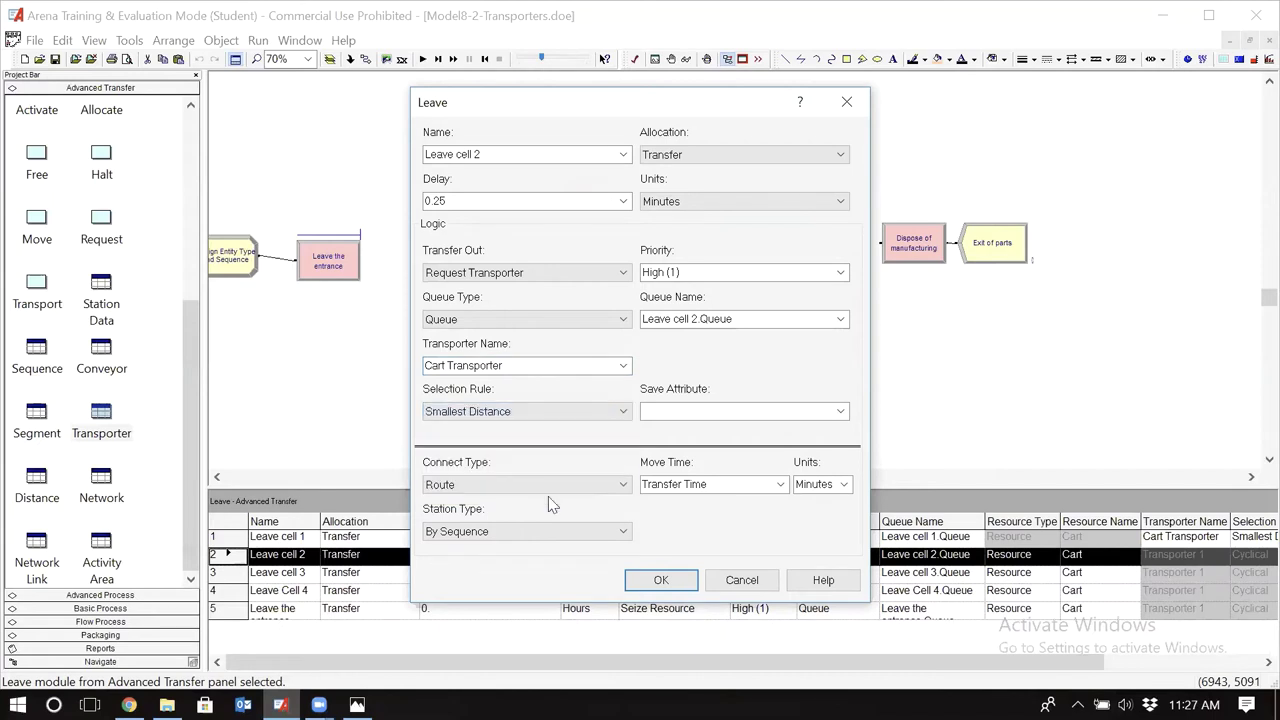
left_click(840, 411)
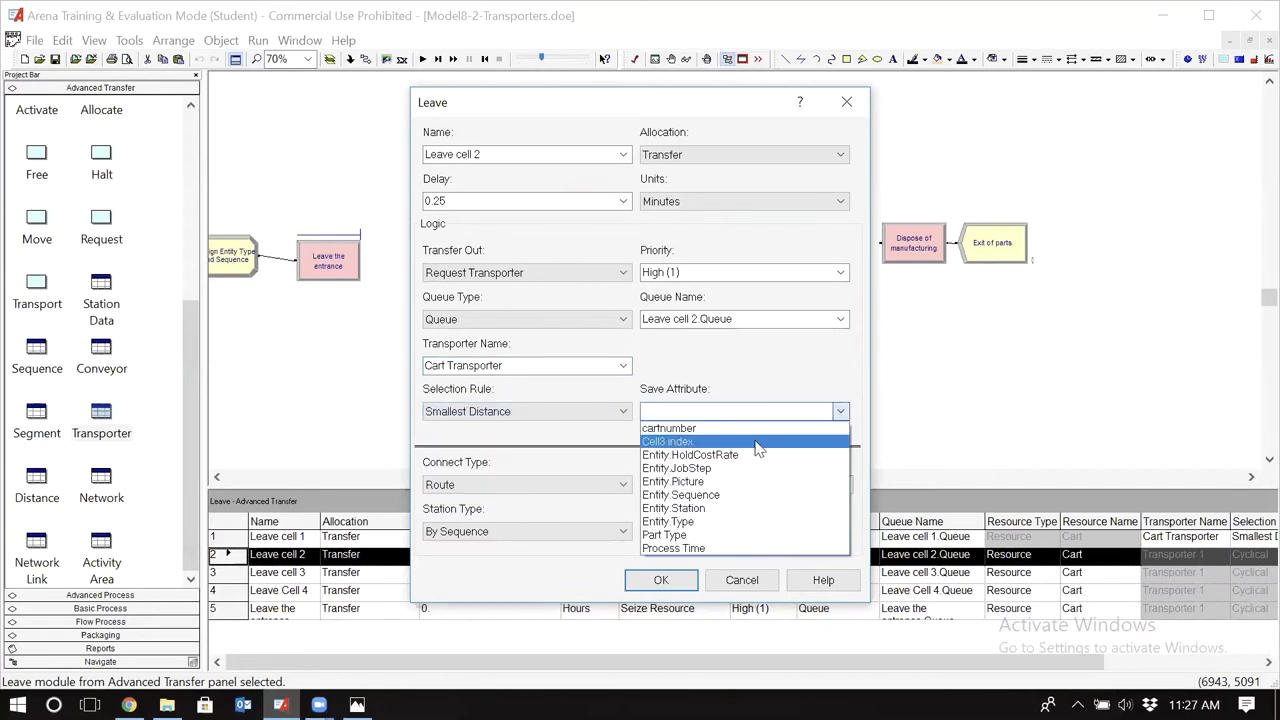
left_click(750, 428)
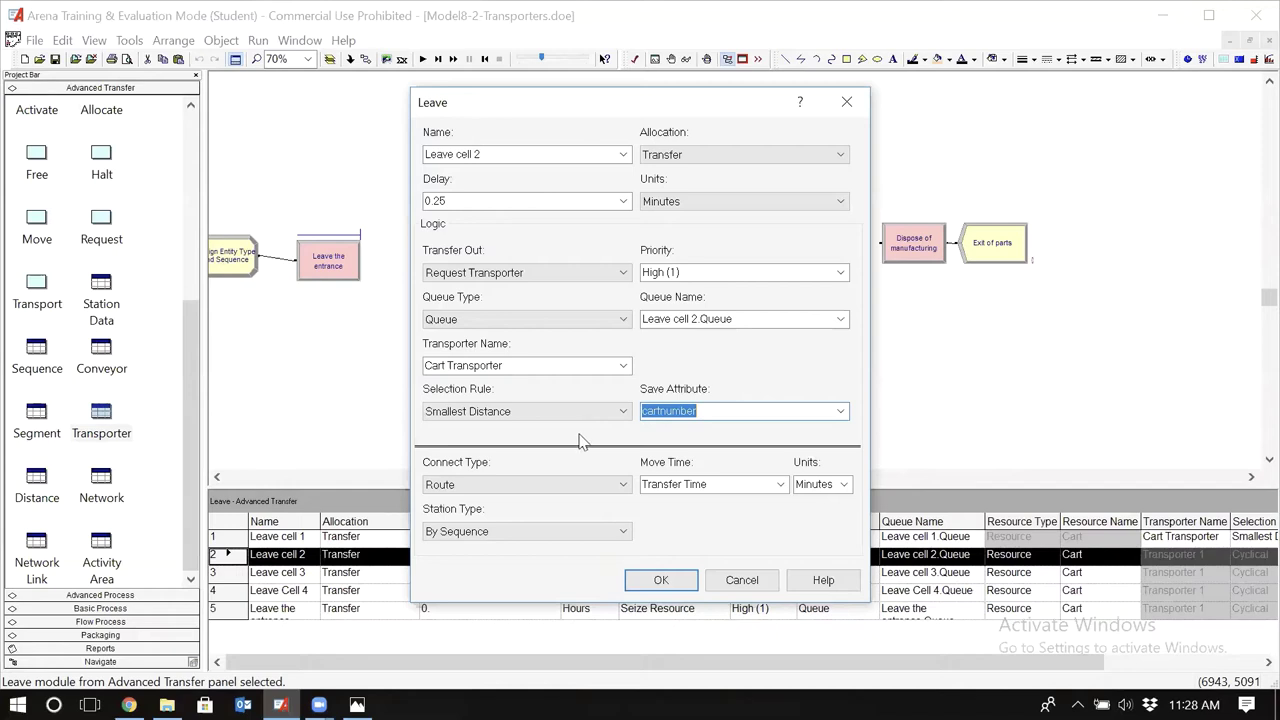
Set Leave cell 2's connect type to Transport and accept the module's settings
left_click(622, 487)
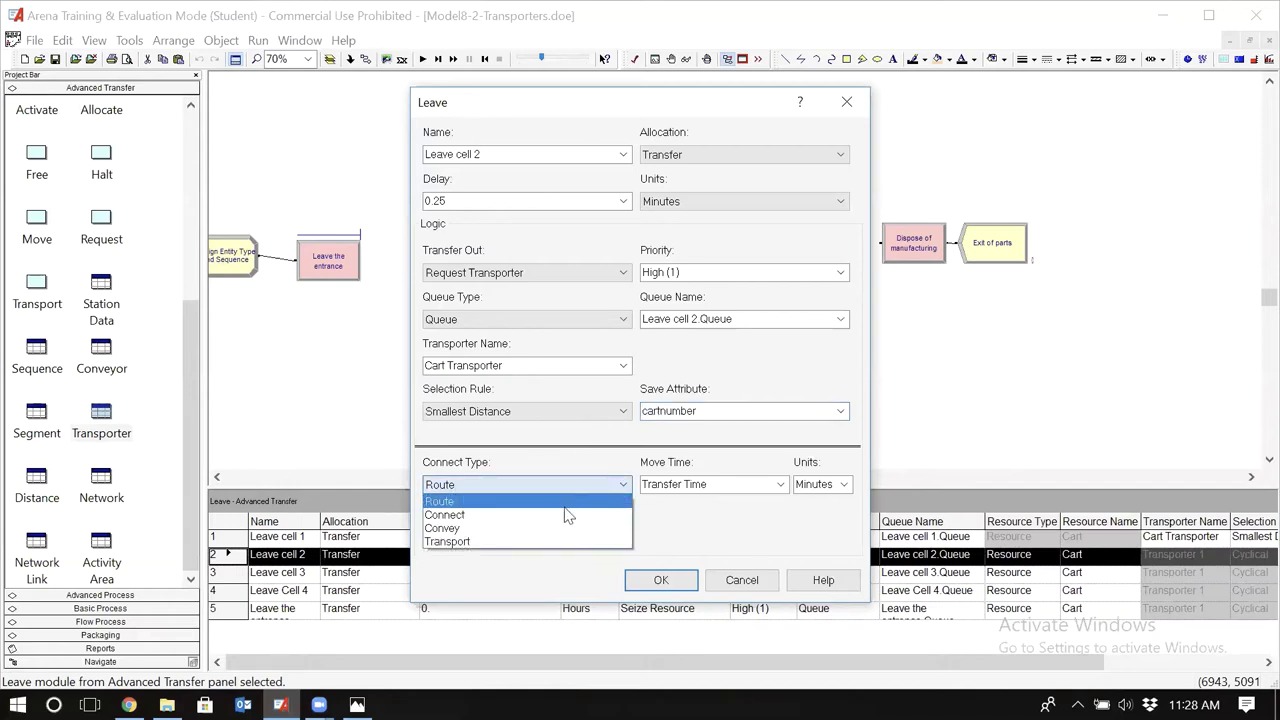
left_click(549, 542)
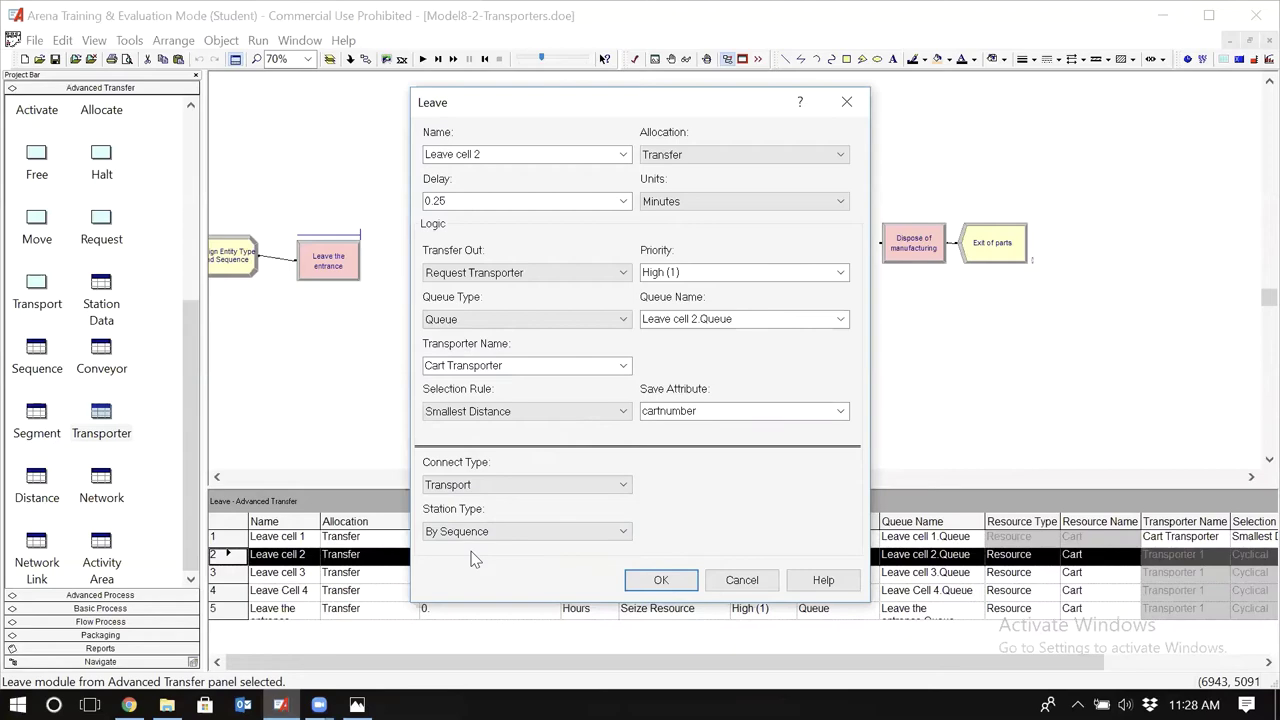
left_click(665, 582)
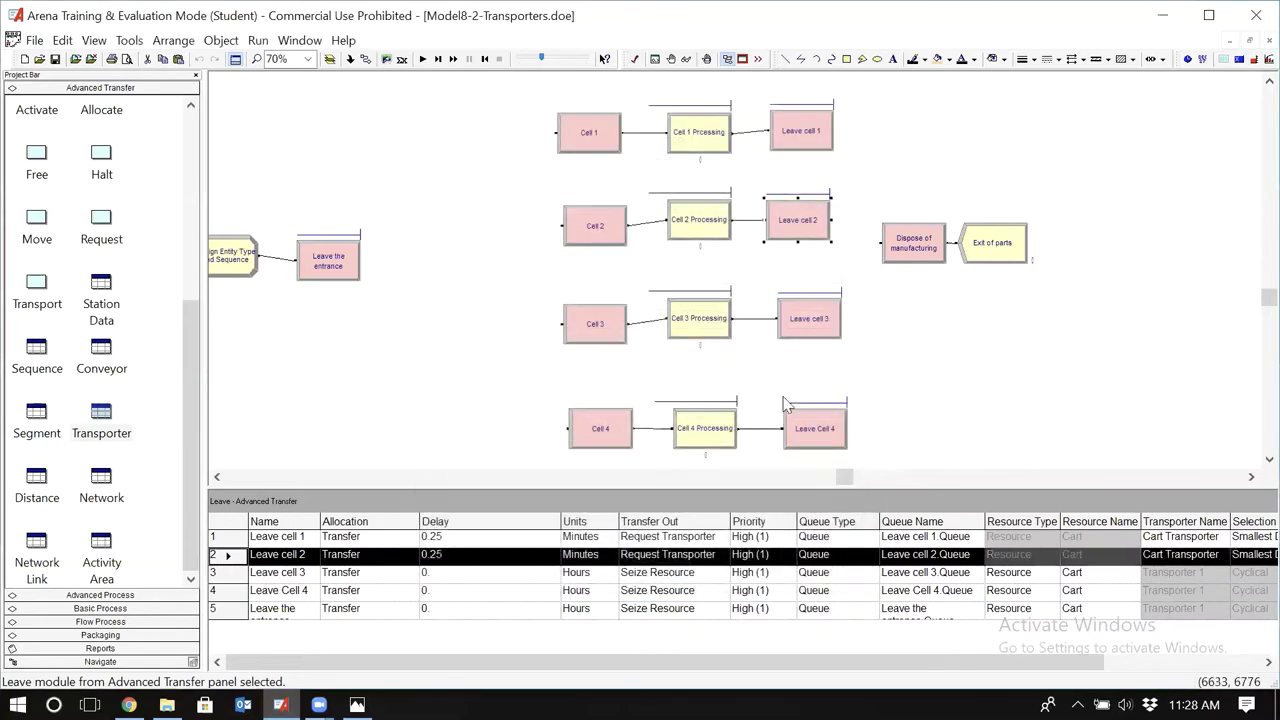
Open the Leave cell 3 module and set its delay to 0.25 minutes
double_click(810, 320)
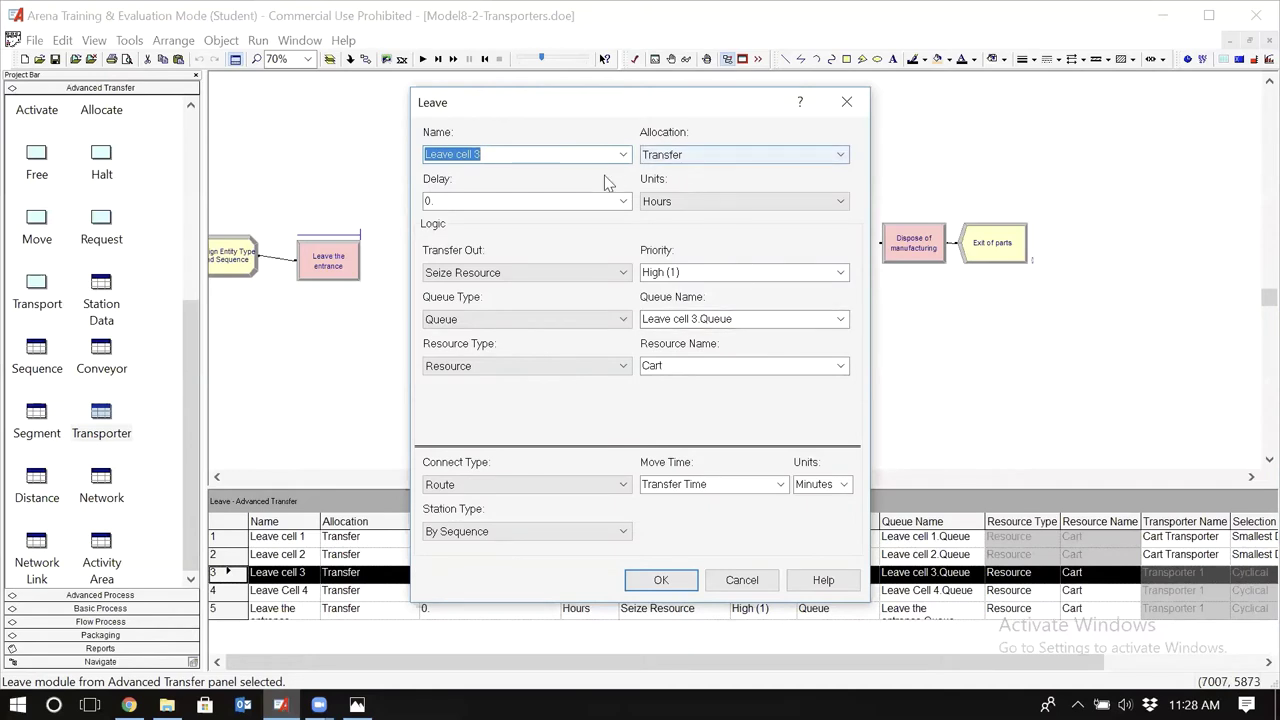
left_click(563, 202)
left_click(563, 202)
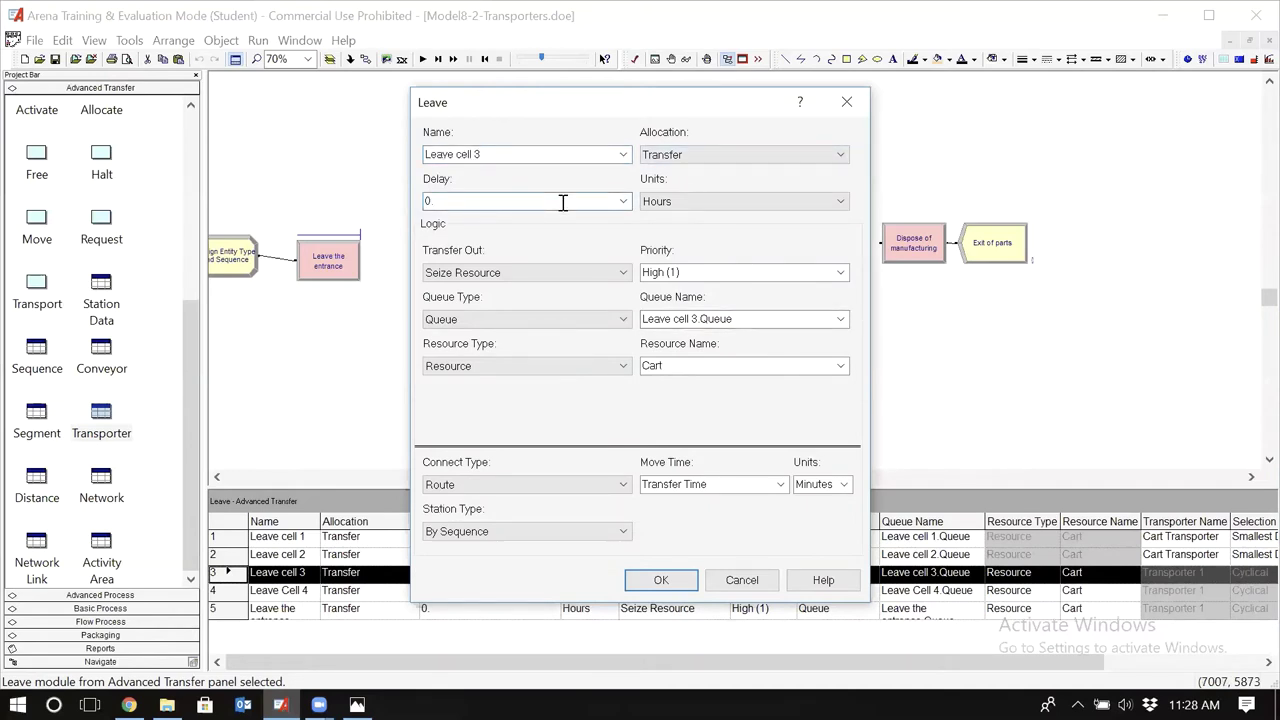
type("25")
left_click(689, 201)
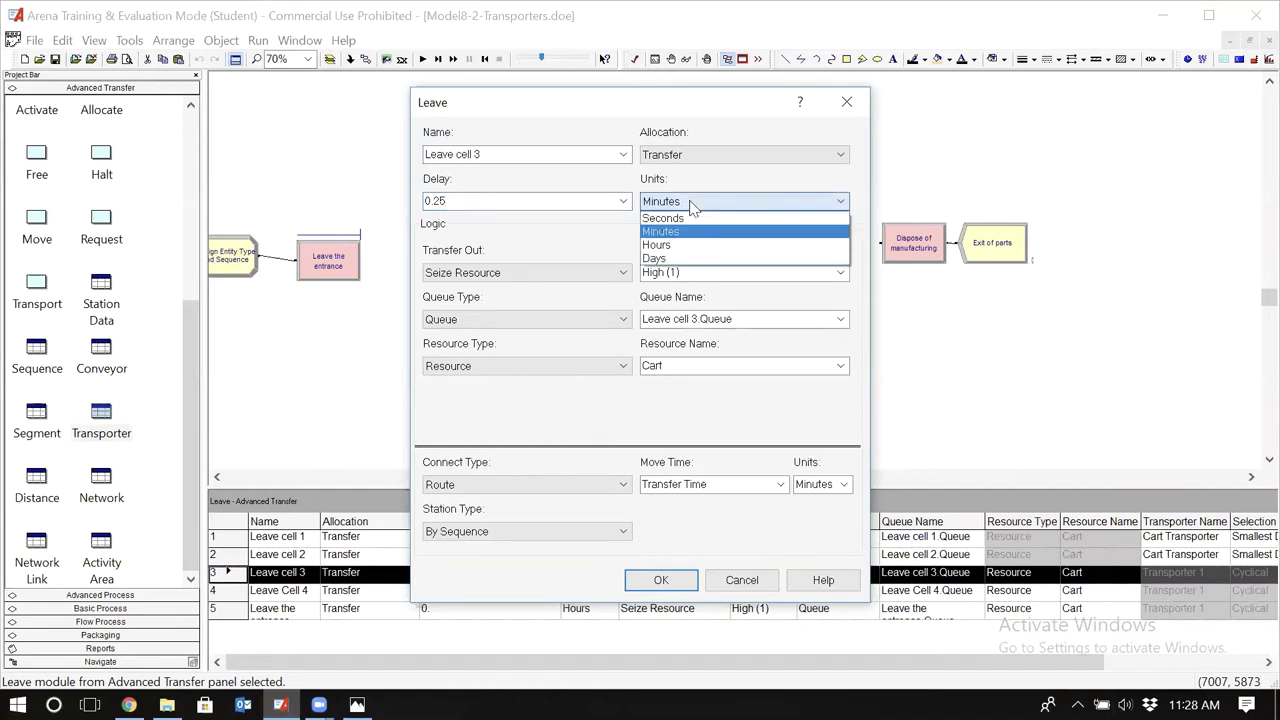
left_click(690, 229)
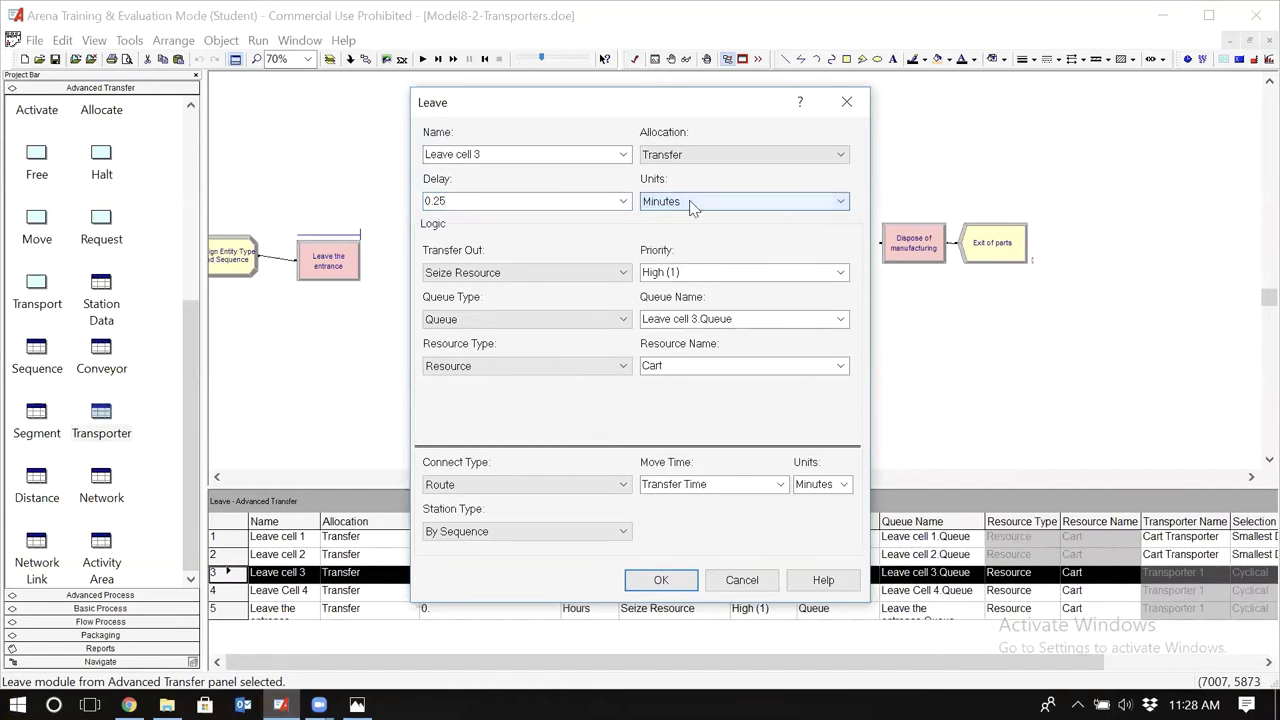
Set Leave cell 3's transfer out to Request Transporter with the Smallest Distance selection rule
left_click(569, 272)
left_click(538, 291)
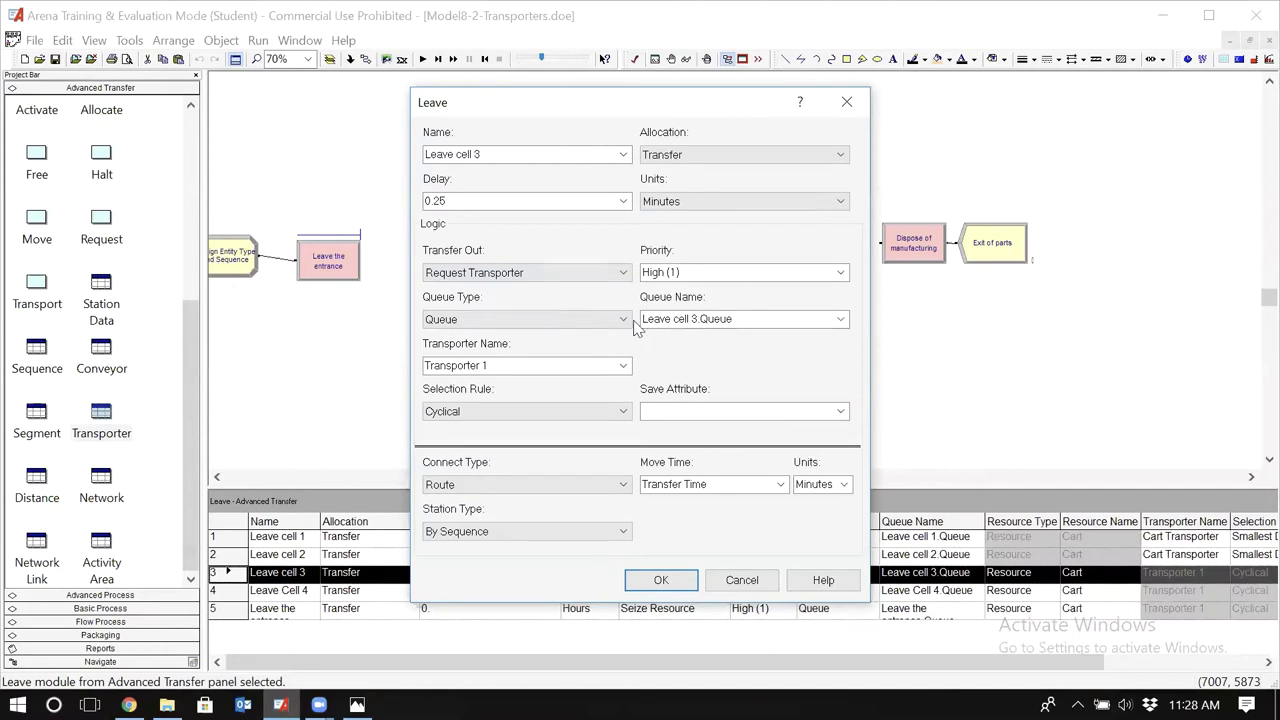
left_click(620, 413)
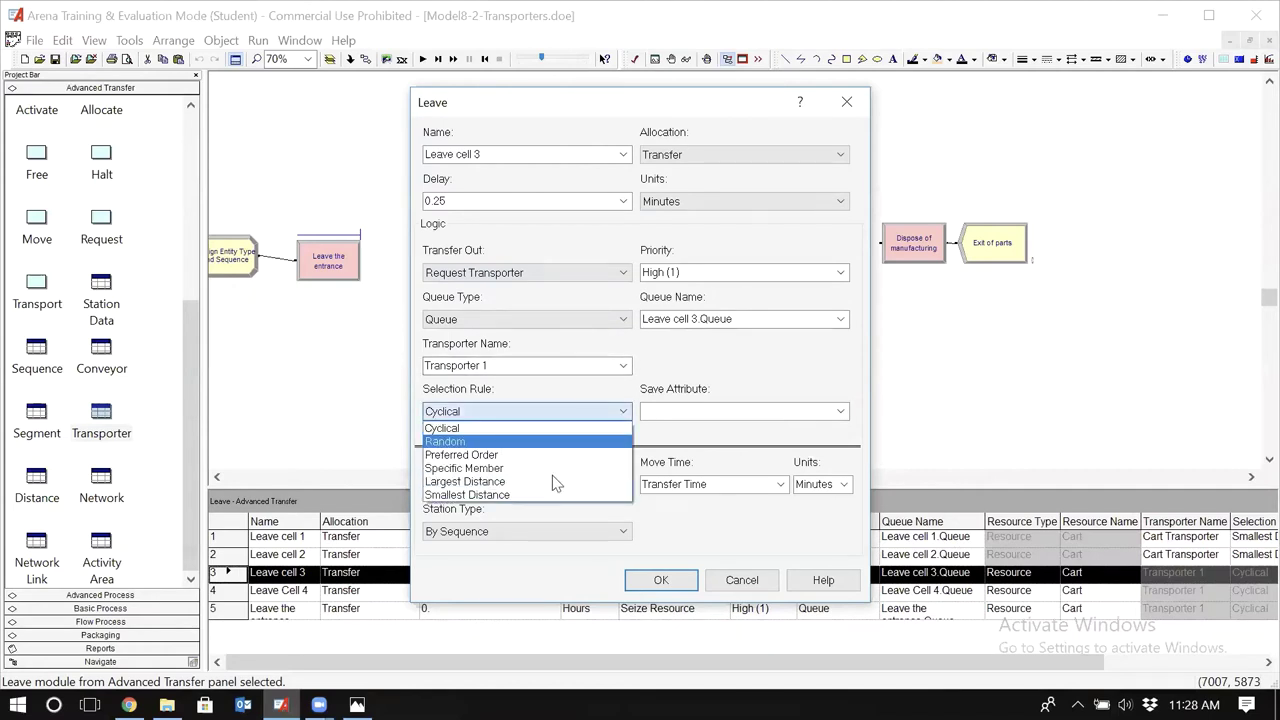
left_click(548, 491)
Set Leave cell 3's save attribute to cartnumber and its connect type to Transport, and accept the settings
left_click(754, 414)
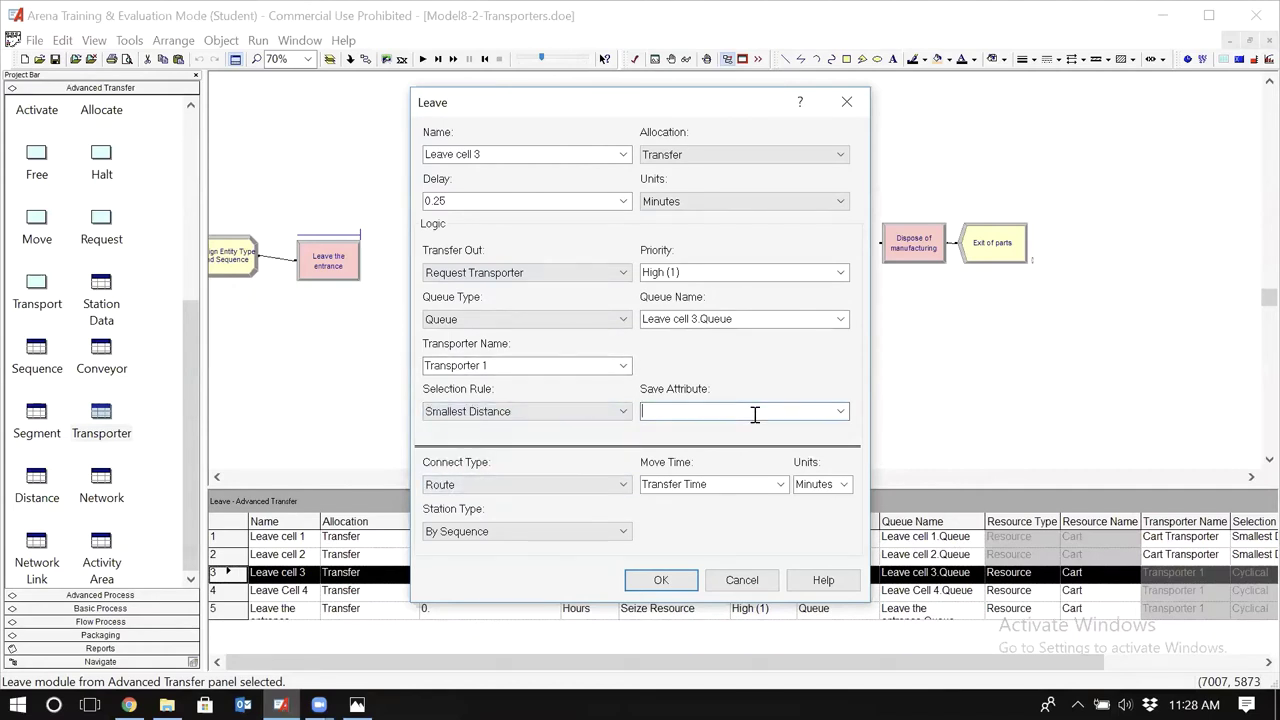
left_click(841, 418)
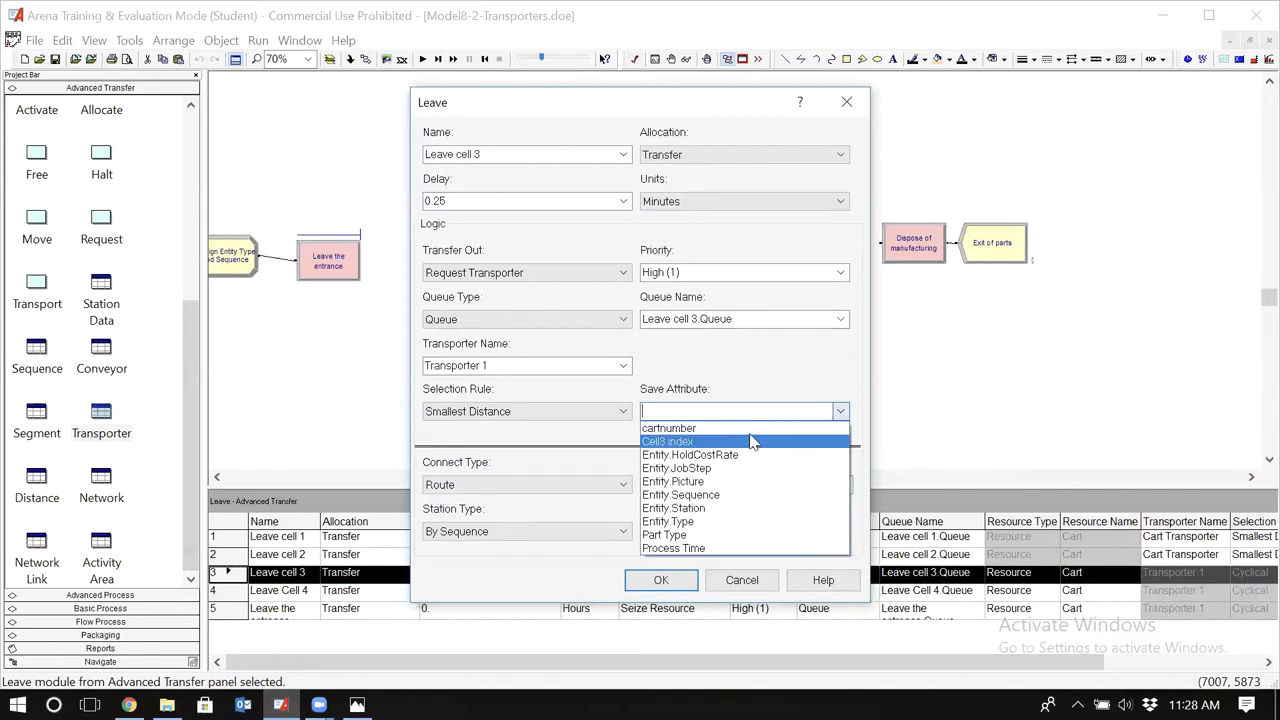
left_click(754, 437)
left_click(622, 484)
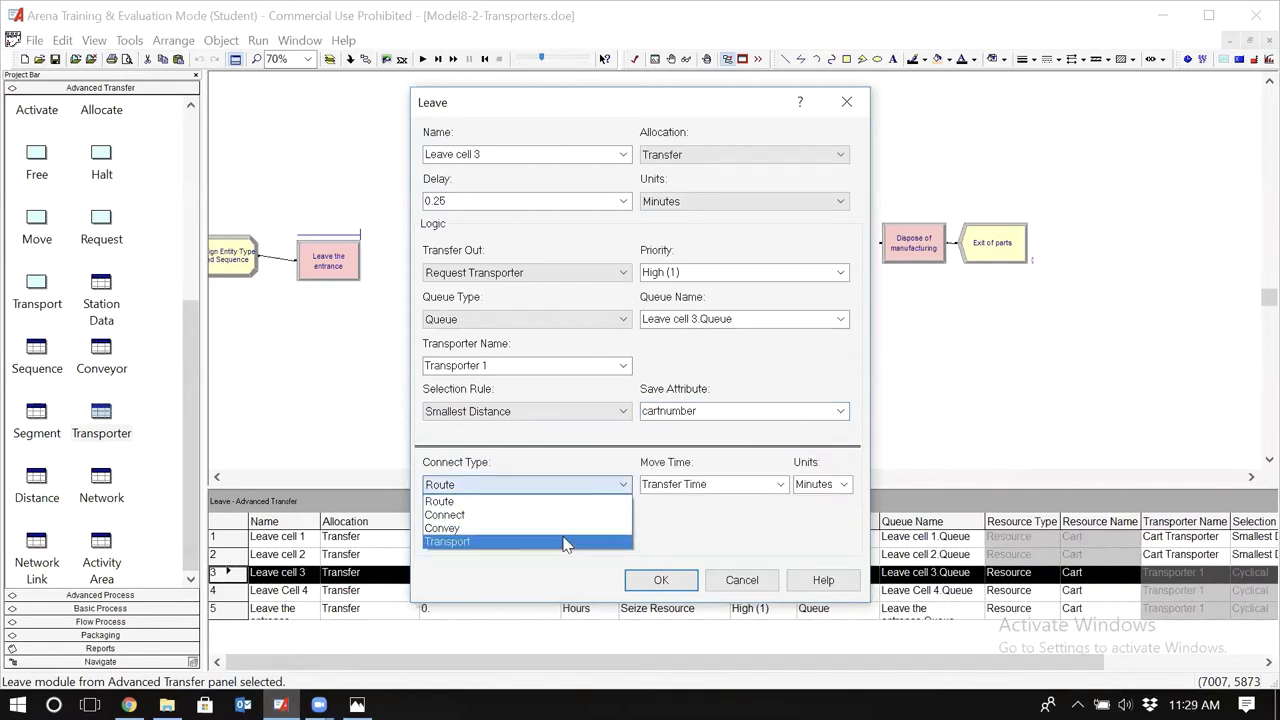
left_click(565, 541)
left_click(661, 580)
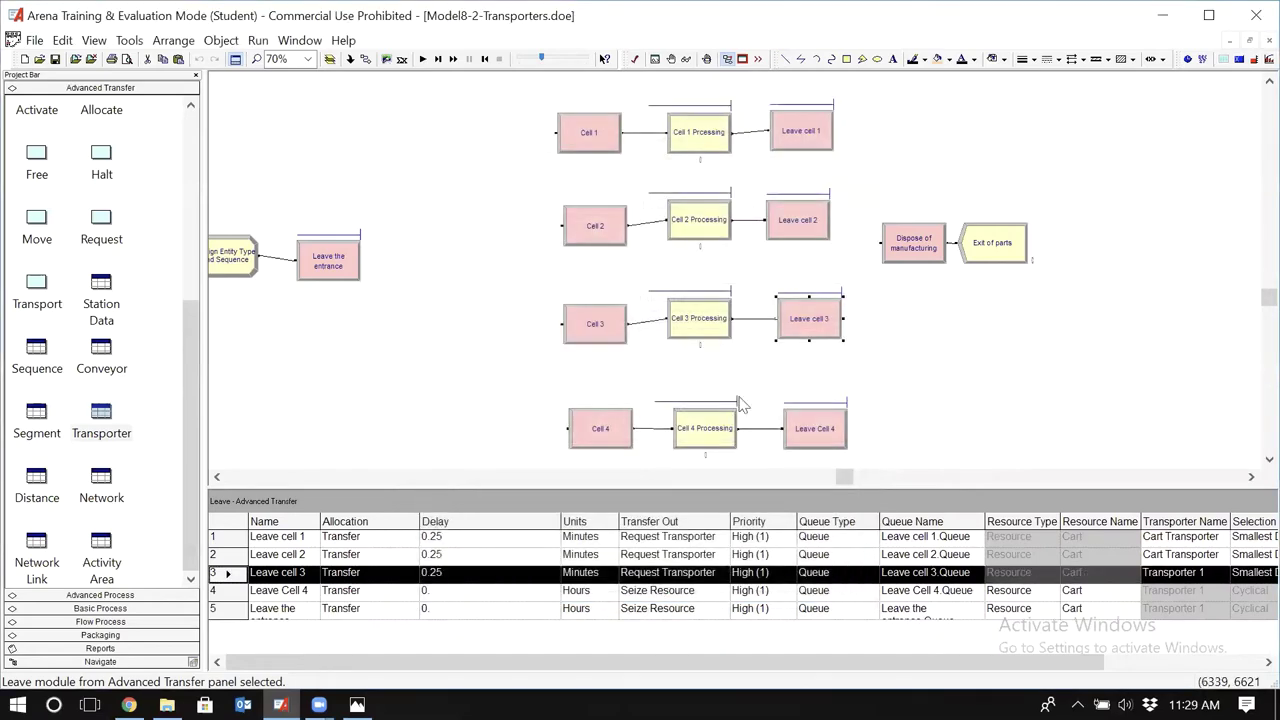
Open the Leave Cell 4 module and set its delay value to 0.25
double_click(813, 429)
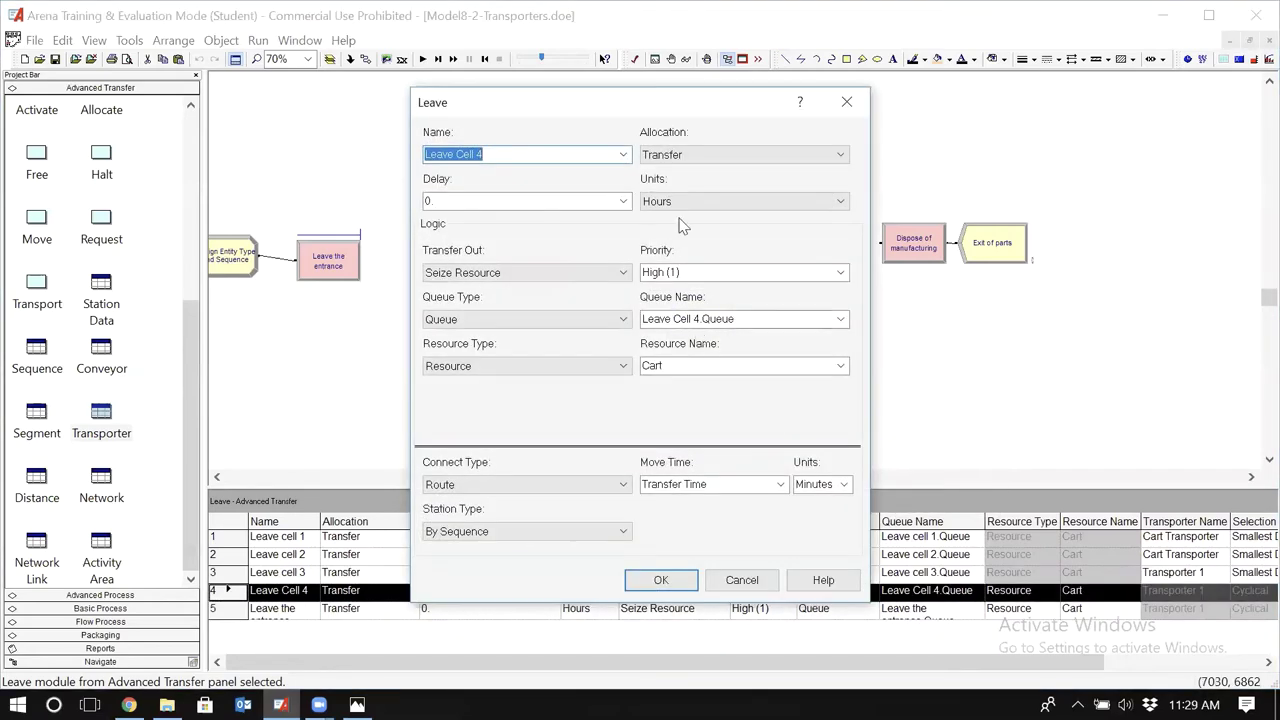
double_click(580, 201)
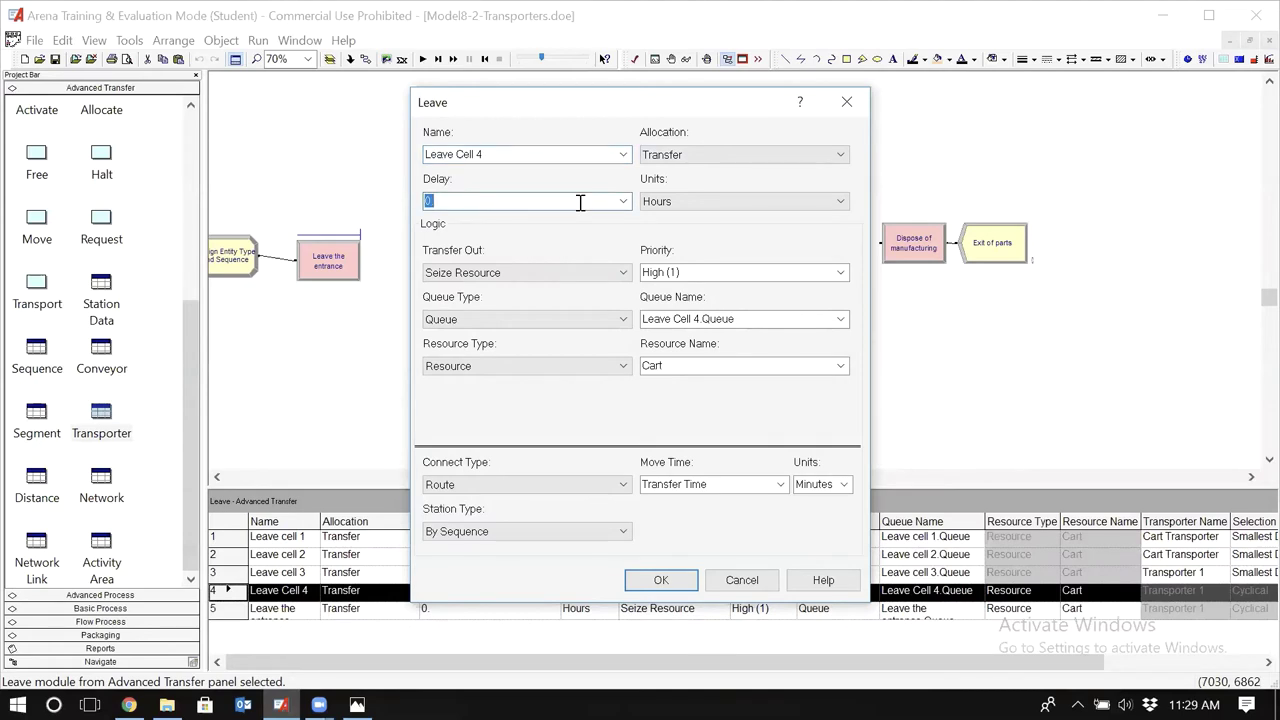
type("0.25")
Set Leave Cell 4's transfer out to Request Transporter, using Cart Transporter with the Smallest Distance selection rule
left_click(597, 273)
left_click(566, 291)
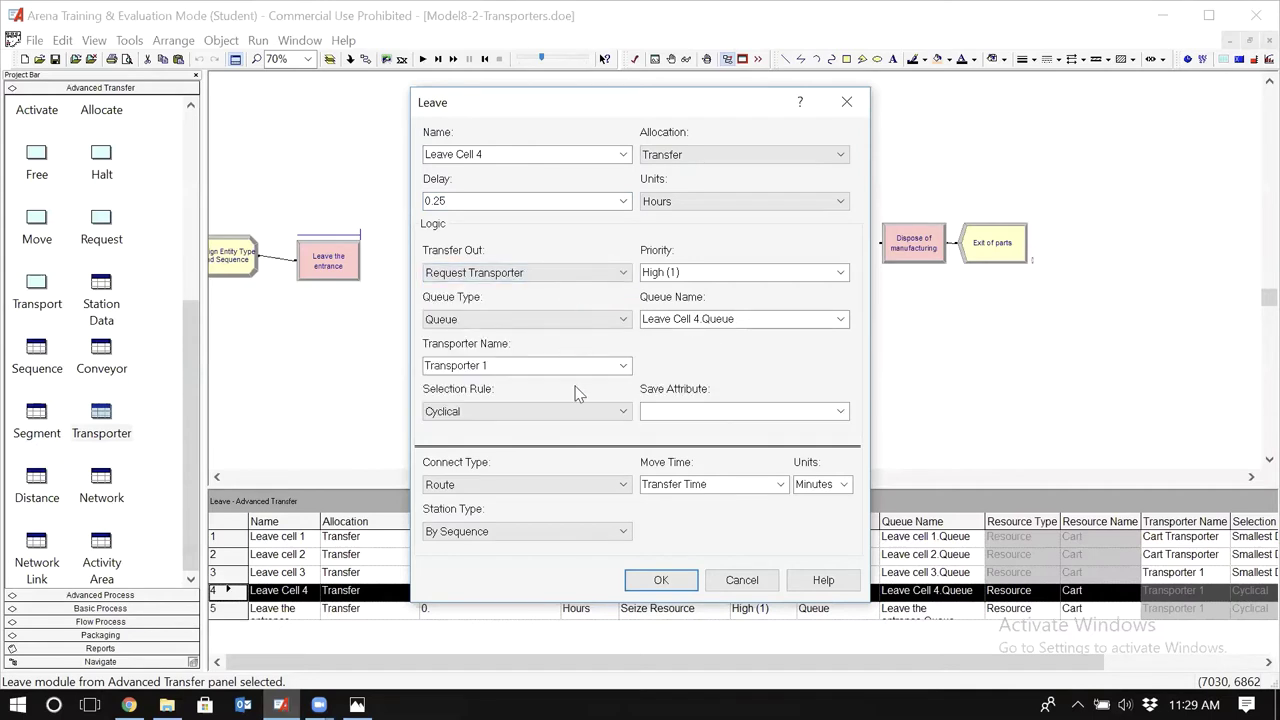
left_click(622, 367)
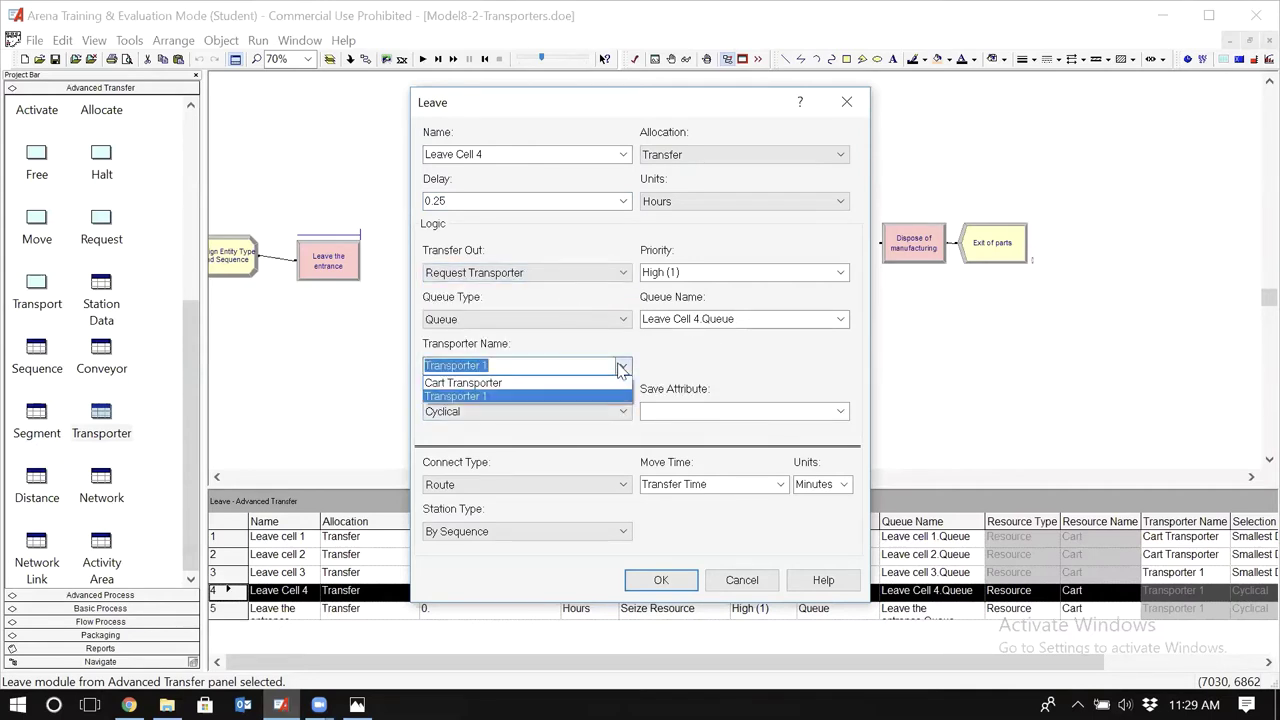
left_click(554, 388)
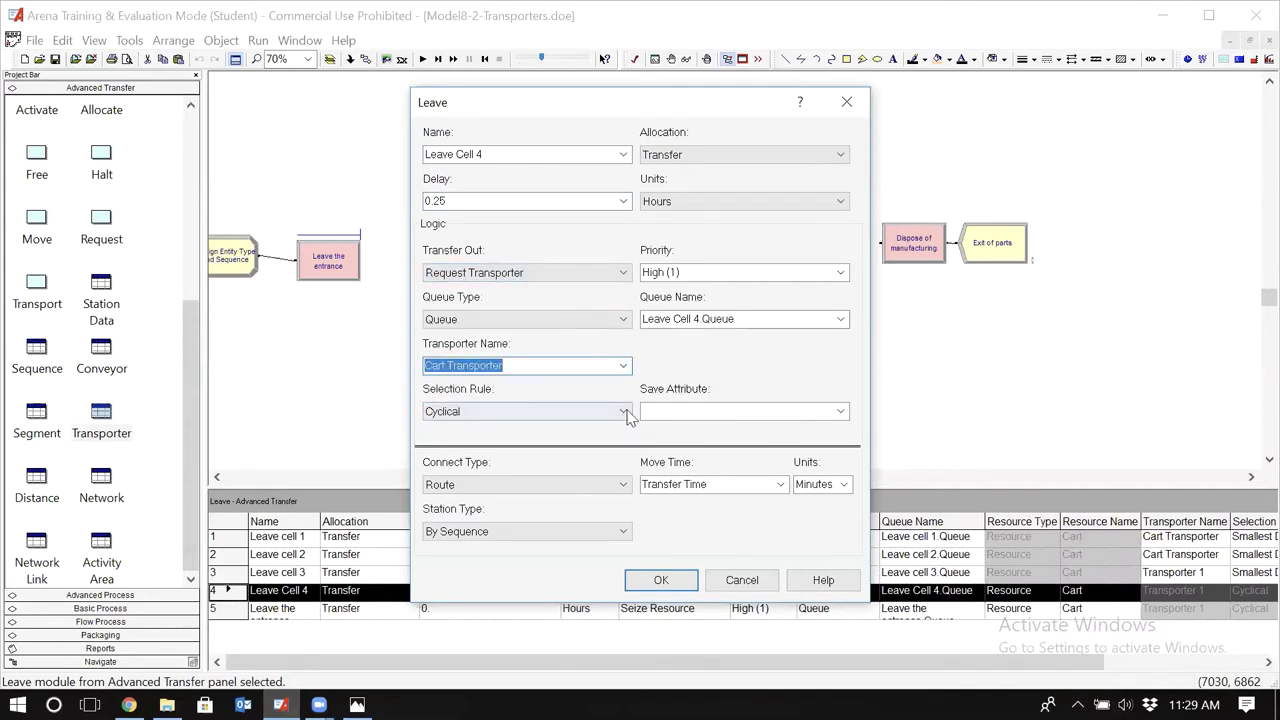
left_click(622, 412)
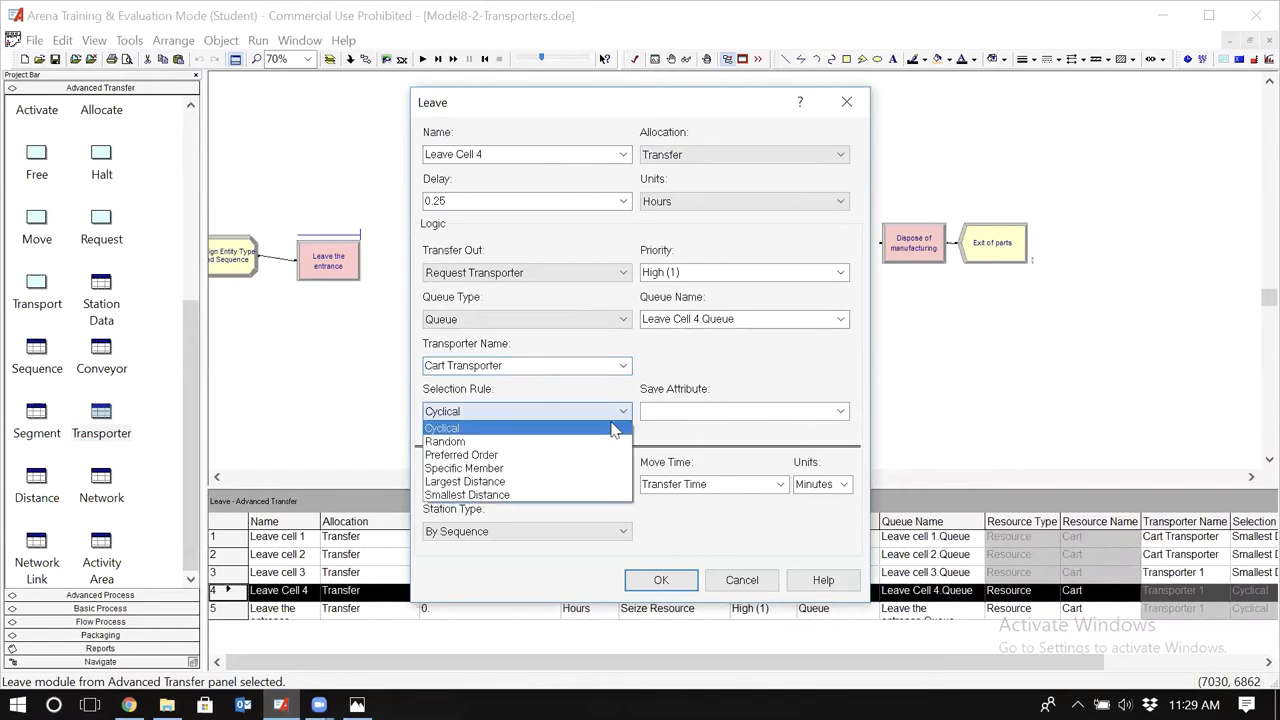
left_click(594, 495)
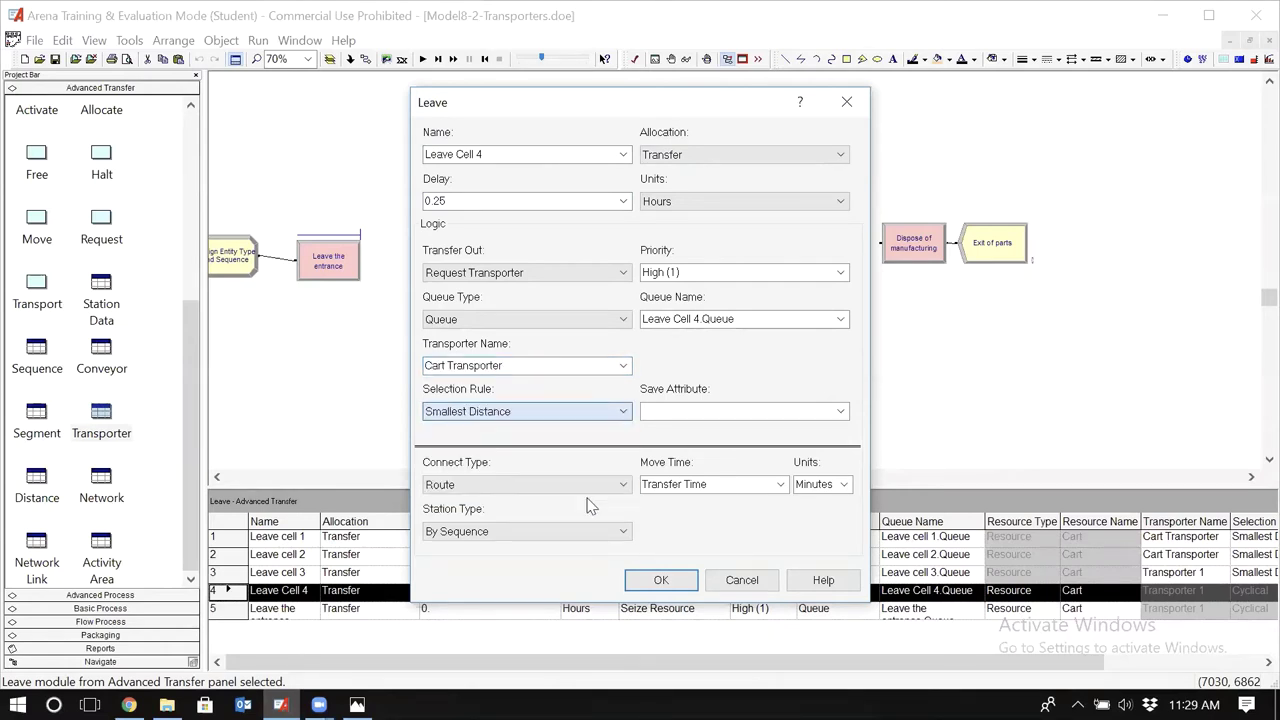
Set Leave Cell 4's save attribute to cartnumber and its connect type to Transport
left_click(840, 411)
left_click(762, 430)
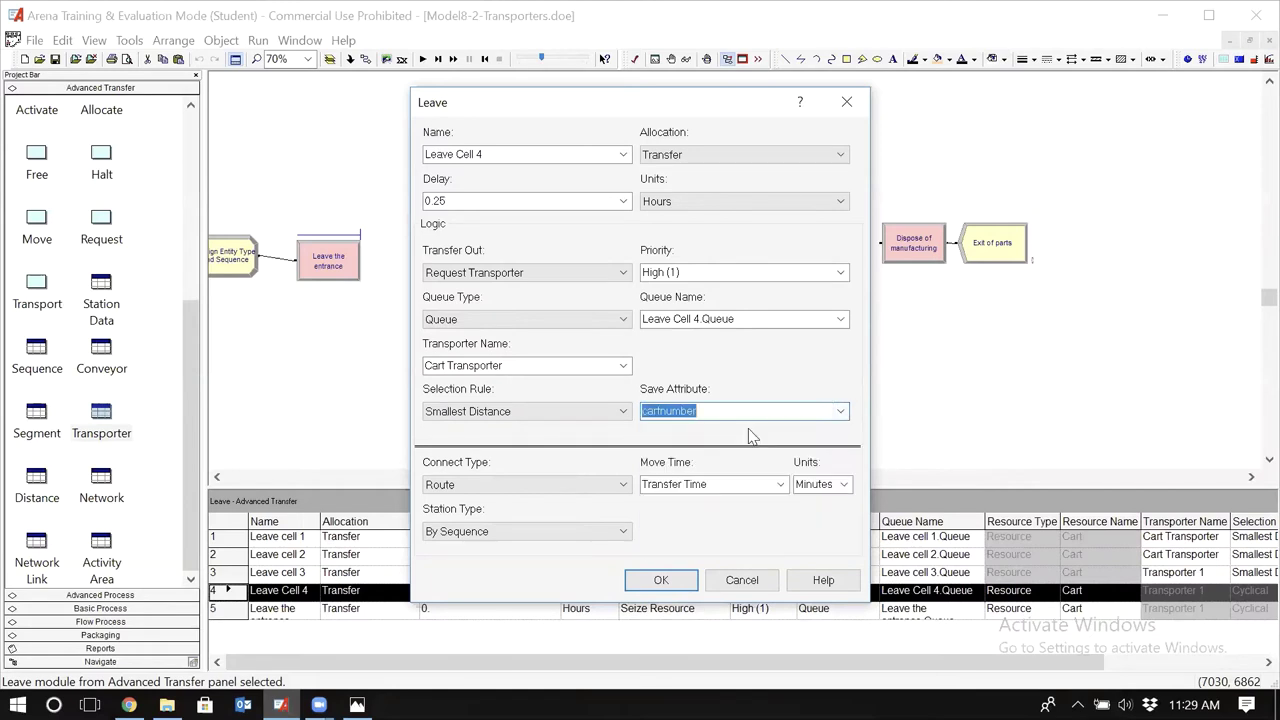
left_click(619, 485)
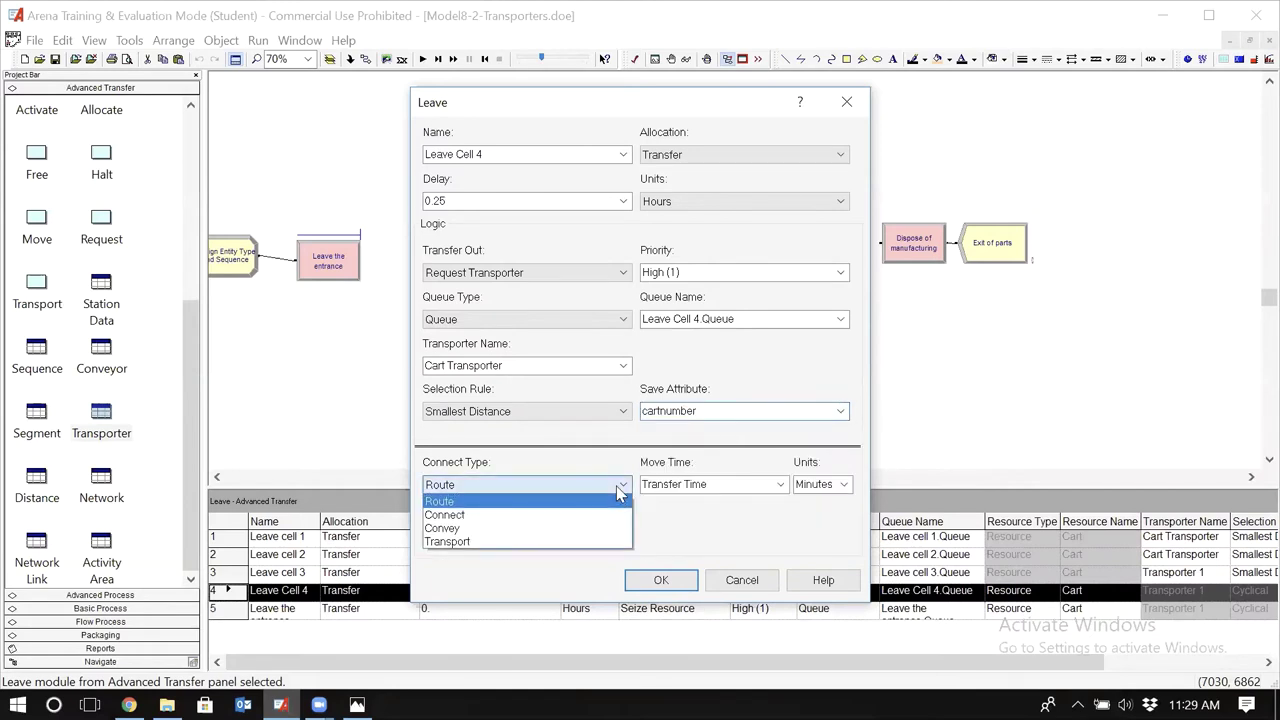
left_click(553, 542)
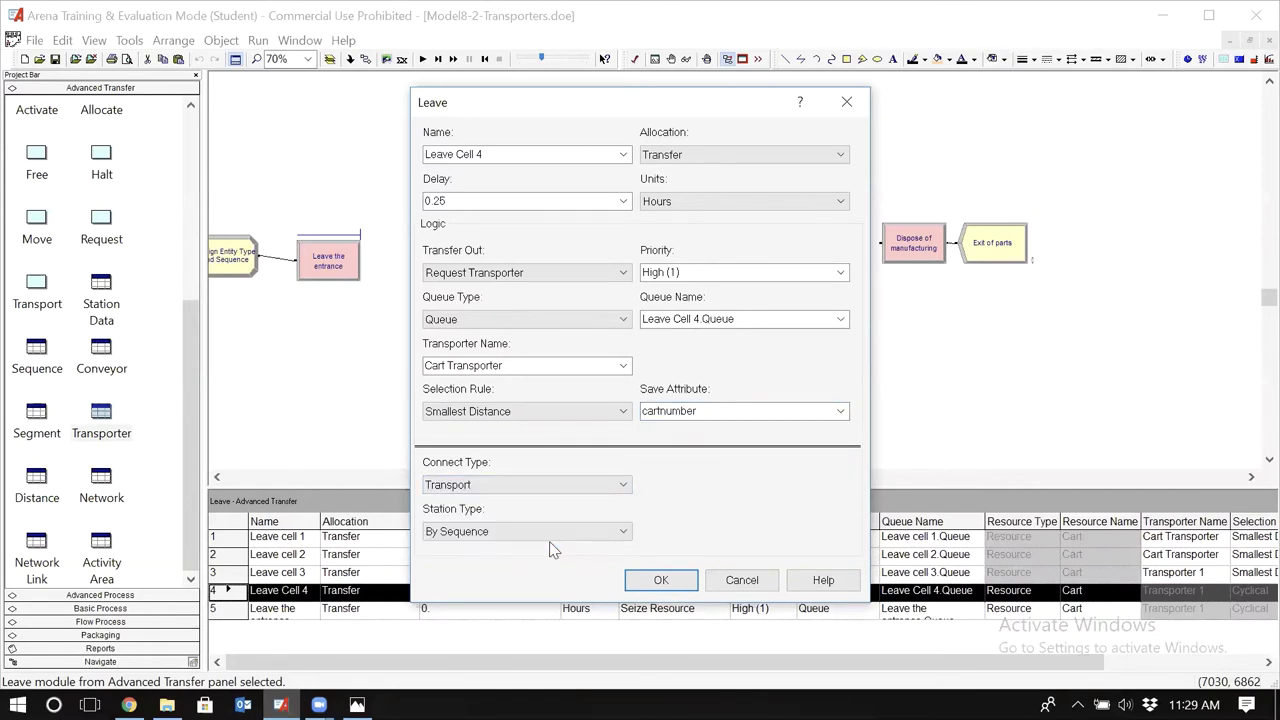
Change Leave Cell 4's delay units to Minutes and accept the module settings
left_click(829, 203)
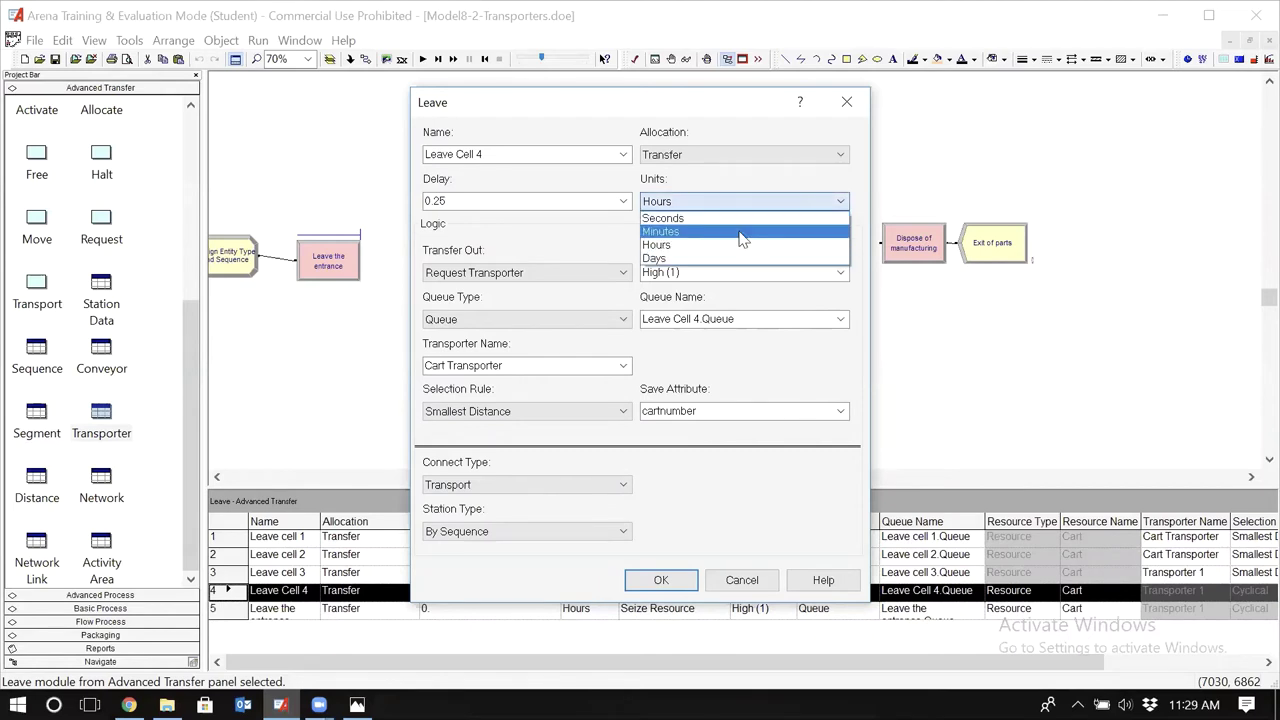
left_click(737, 231)
key("Return")
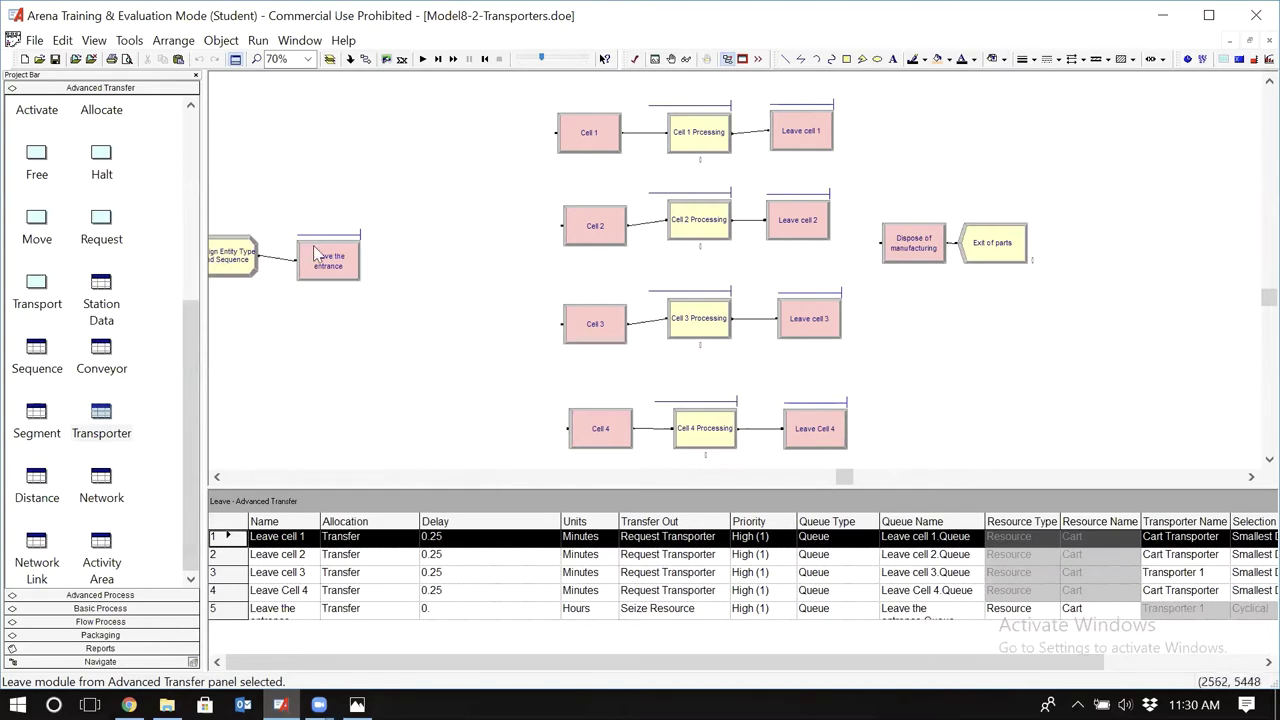
Open the Leave the entrance module and set its delay to 0.25 minutes
left_click(332, 278)
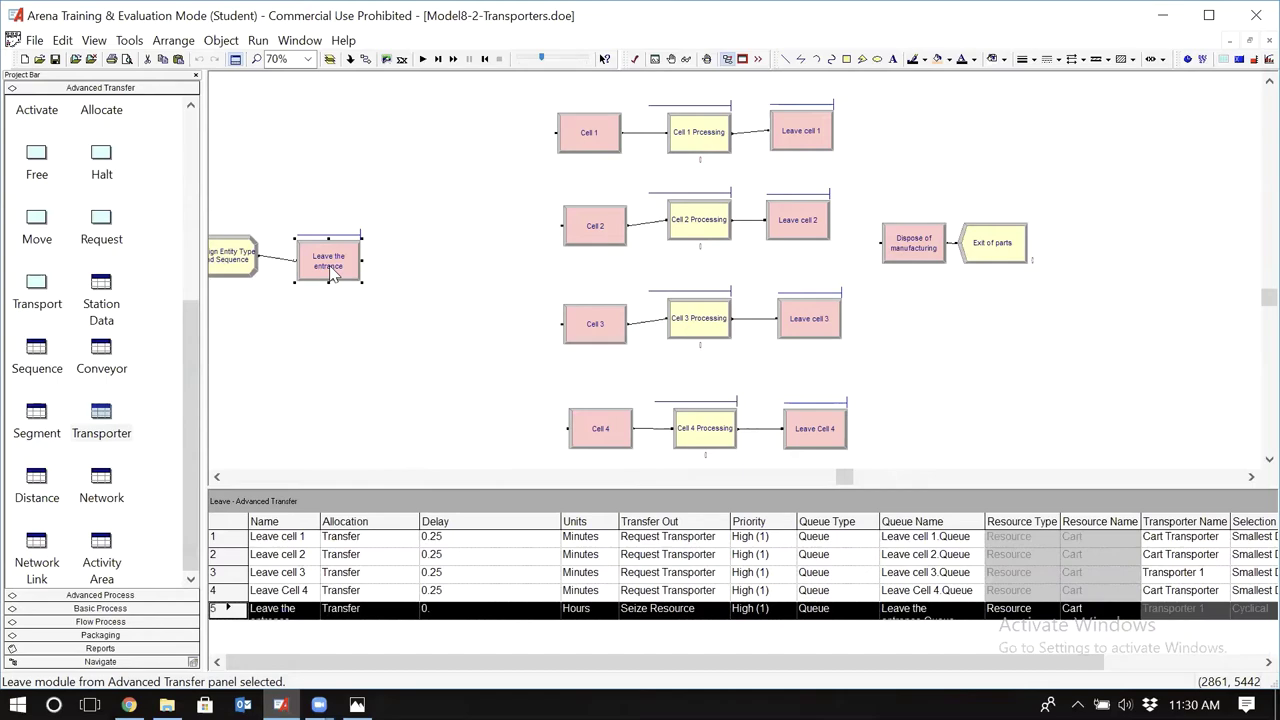
double_click(332, 278)
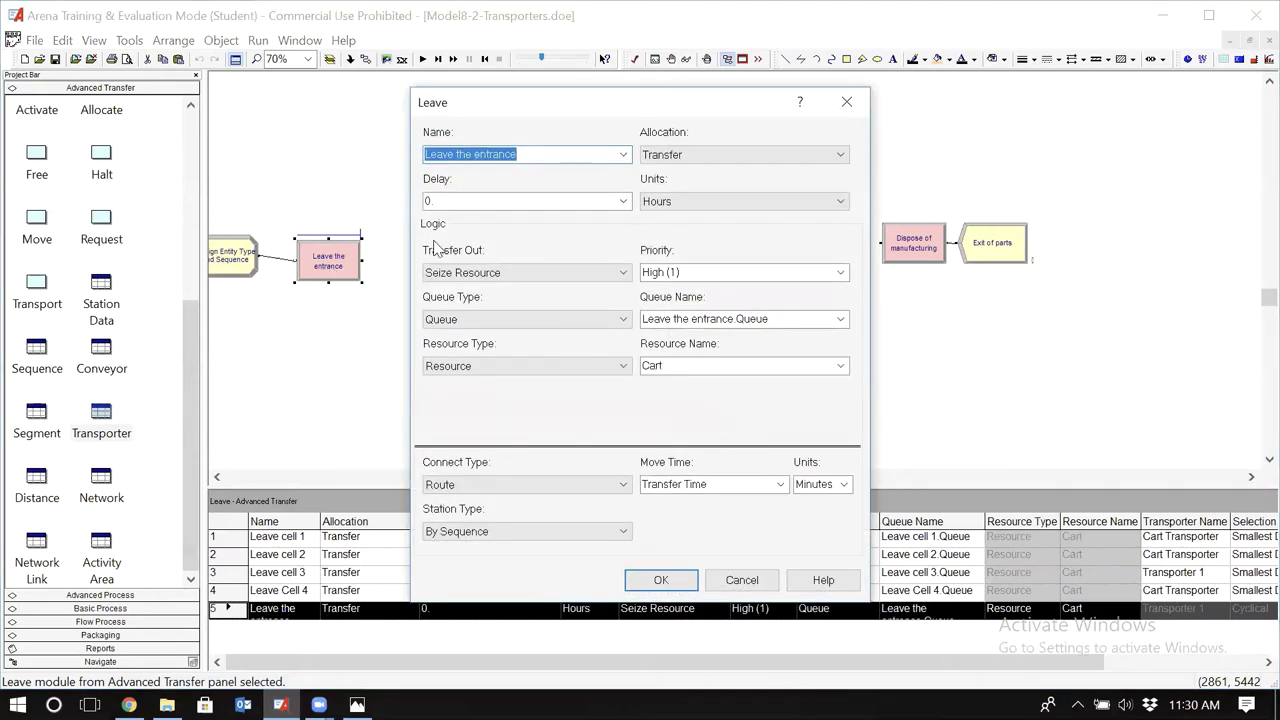
left_click(603, 202)
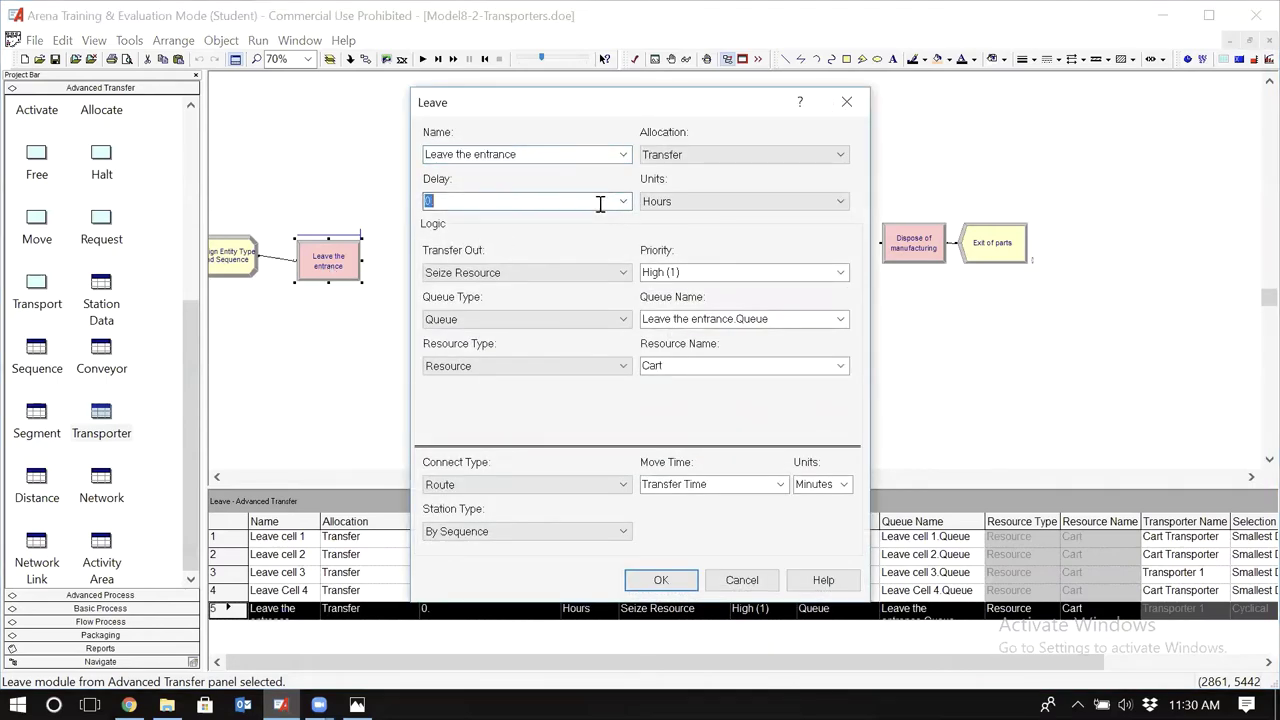
type(".25")
left_click(700, 209)
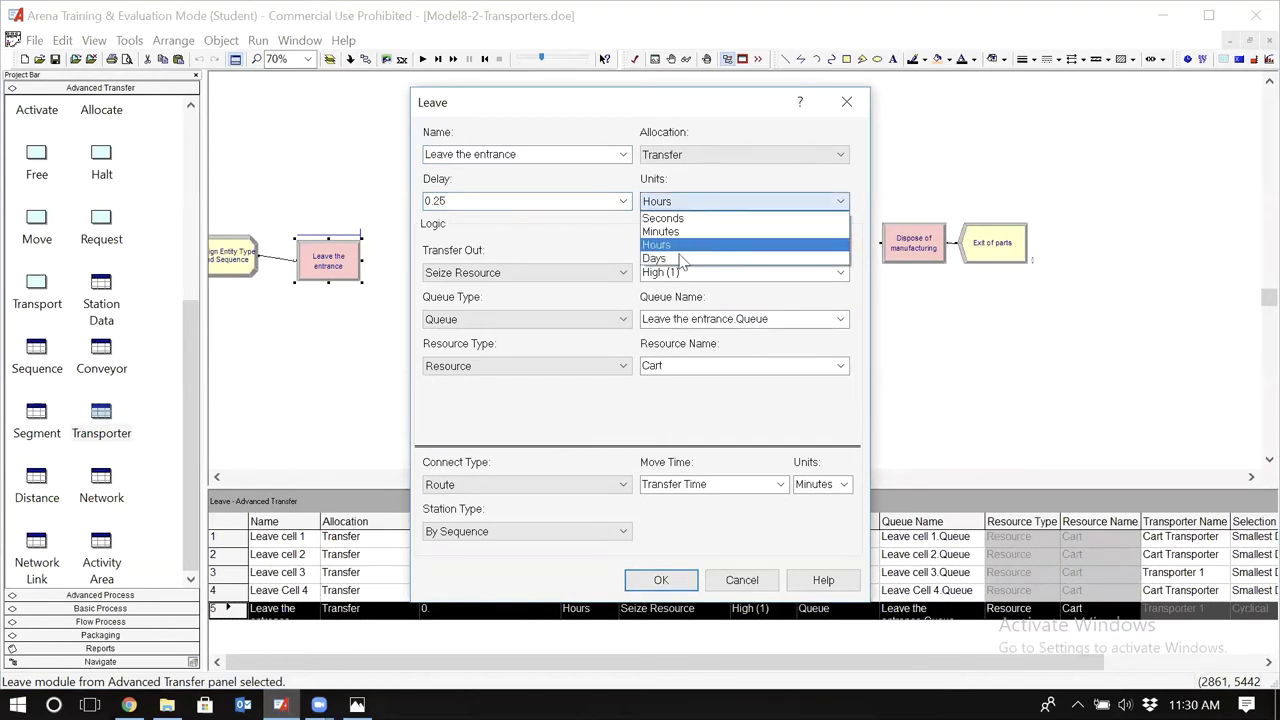
left_click(686, 233)
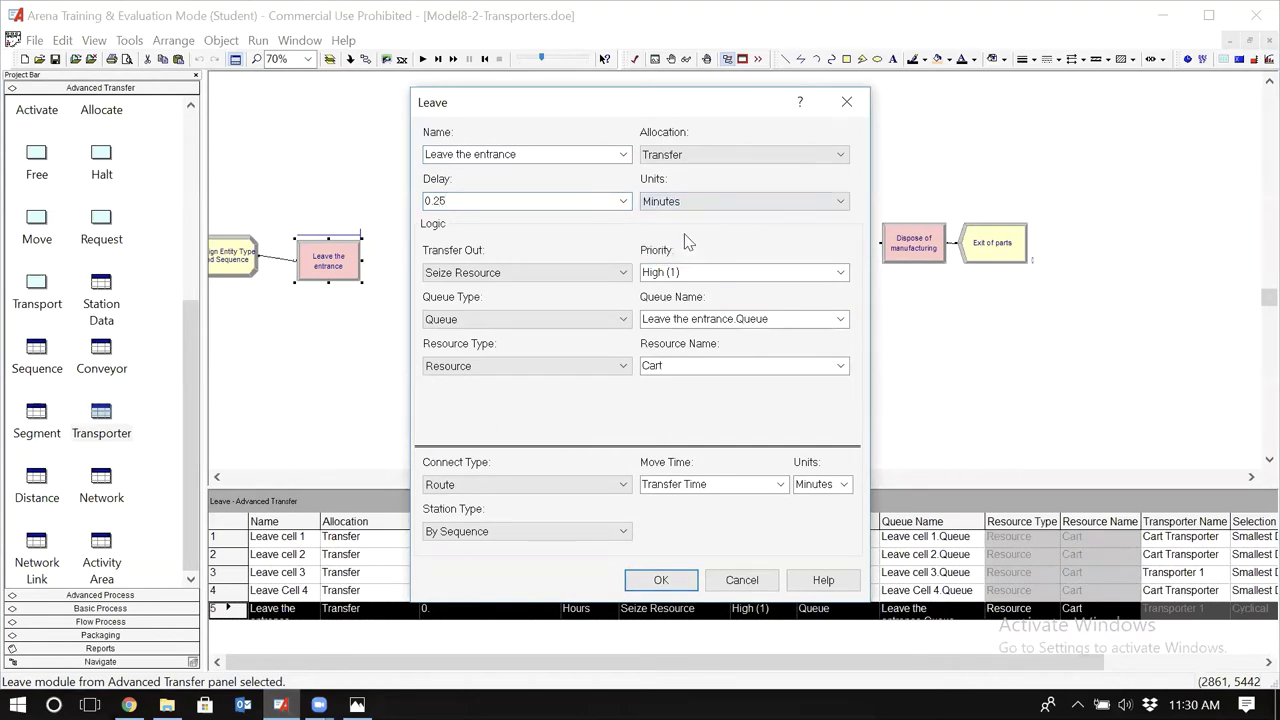
Set Leave the entrance's transfer out to Request Transporter, using Cart Transporter with the Smallest Distance selection rule
left_click(612, 274)
left_click(560, 290)
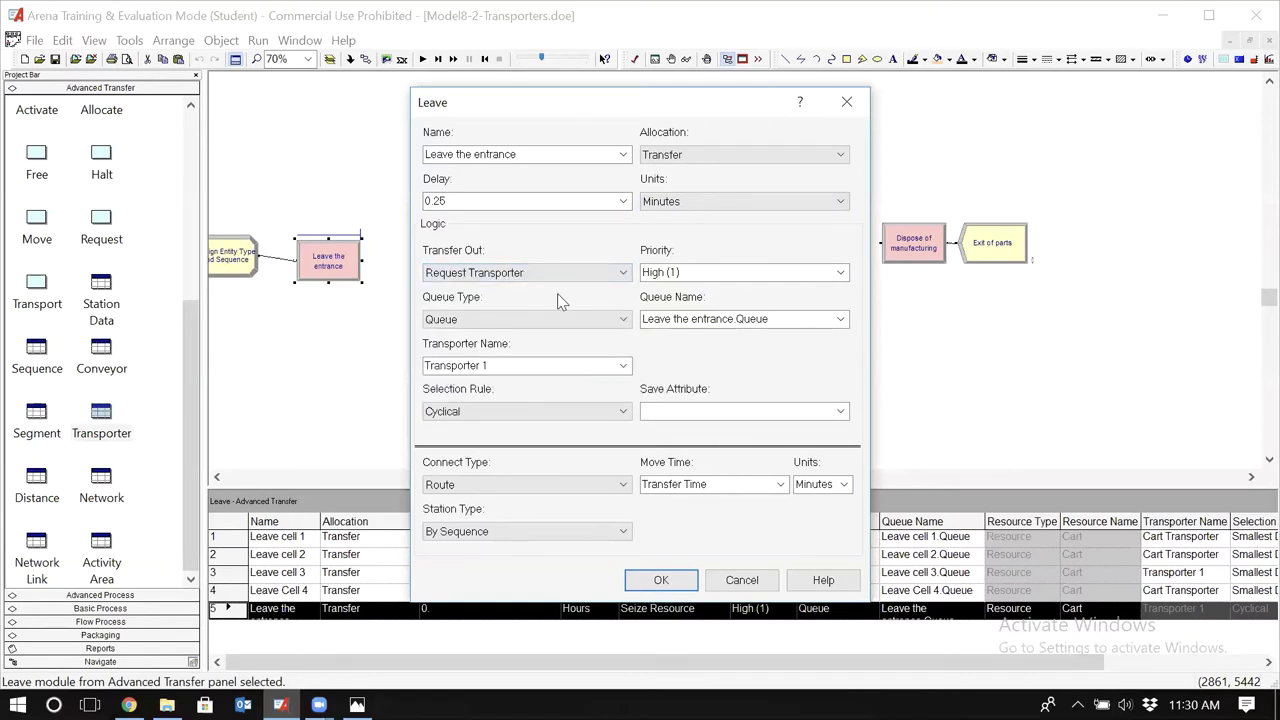
left_click(622, 366)
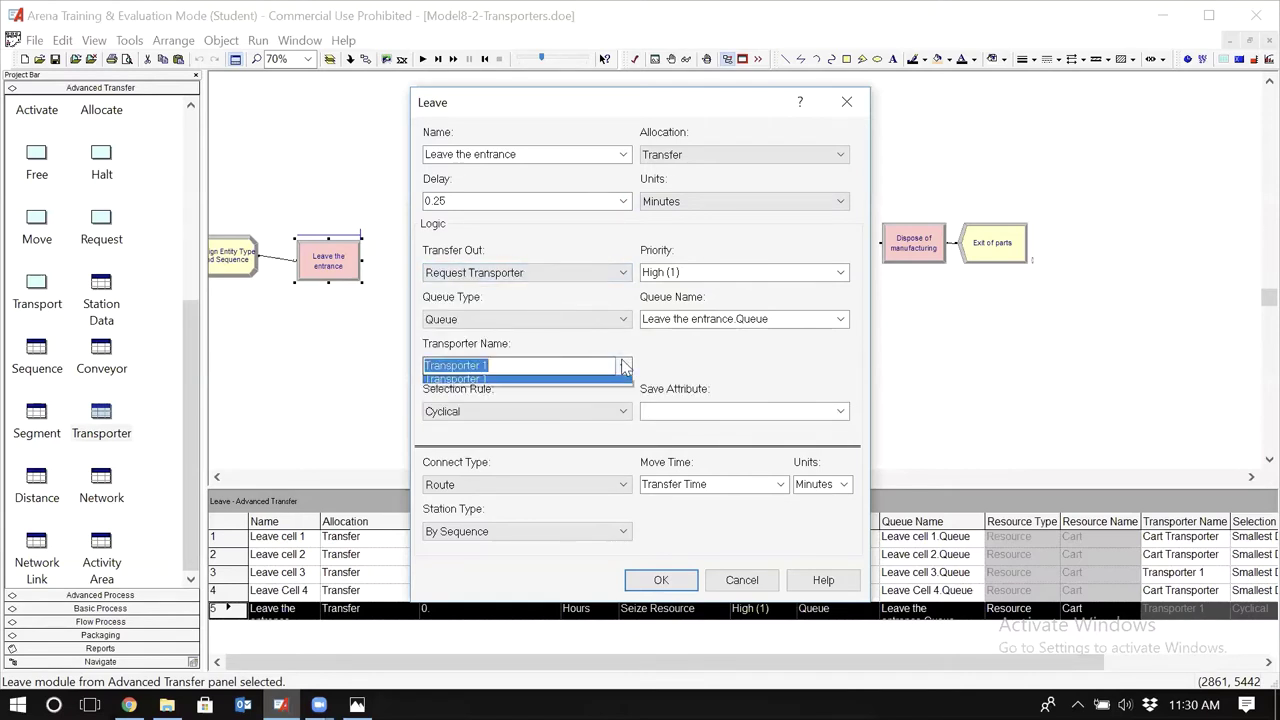
left_click(567, 384)
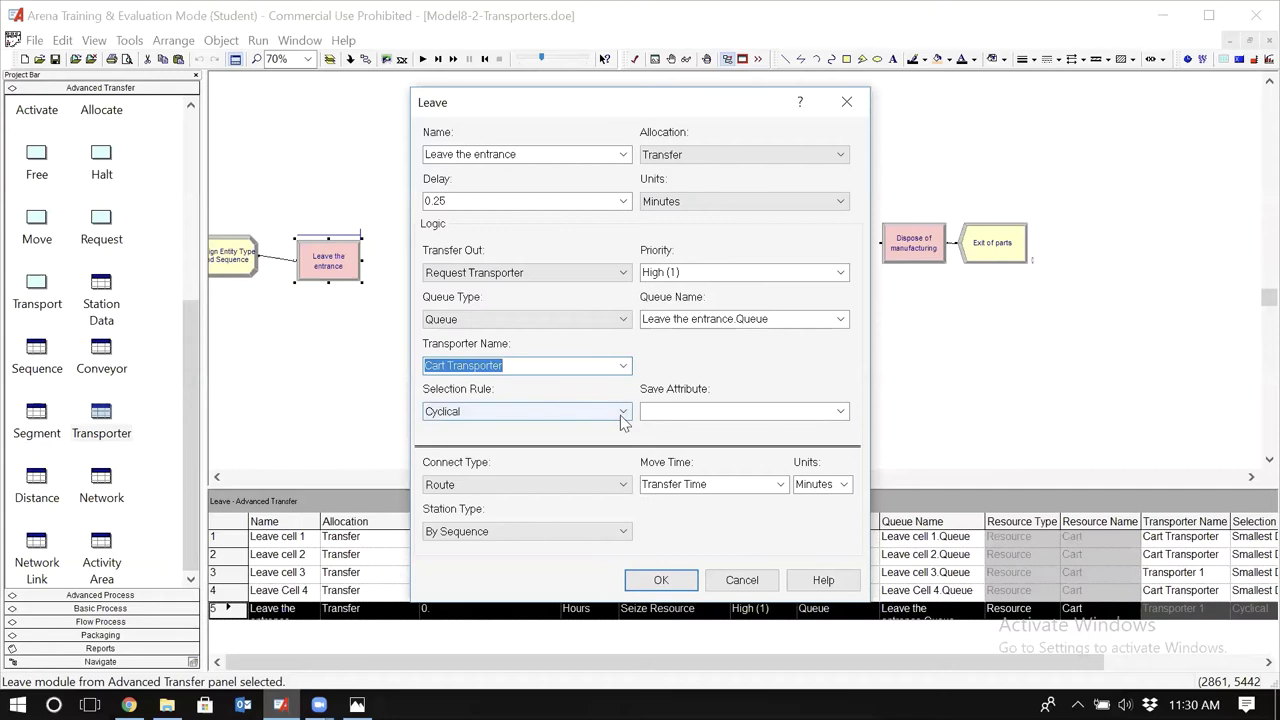
left_click(620, 412)
left_click(588, 495)
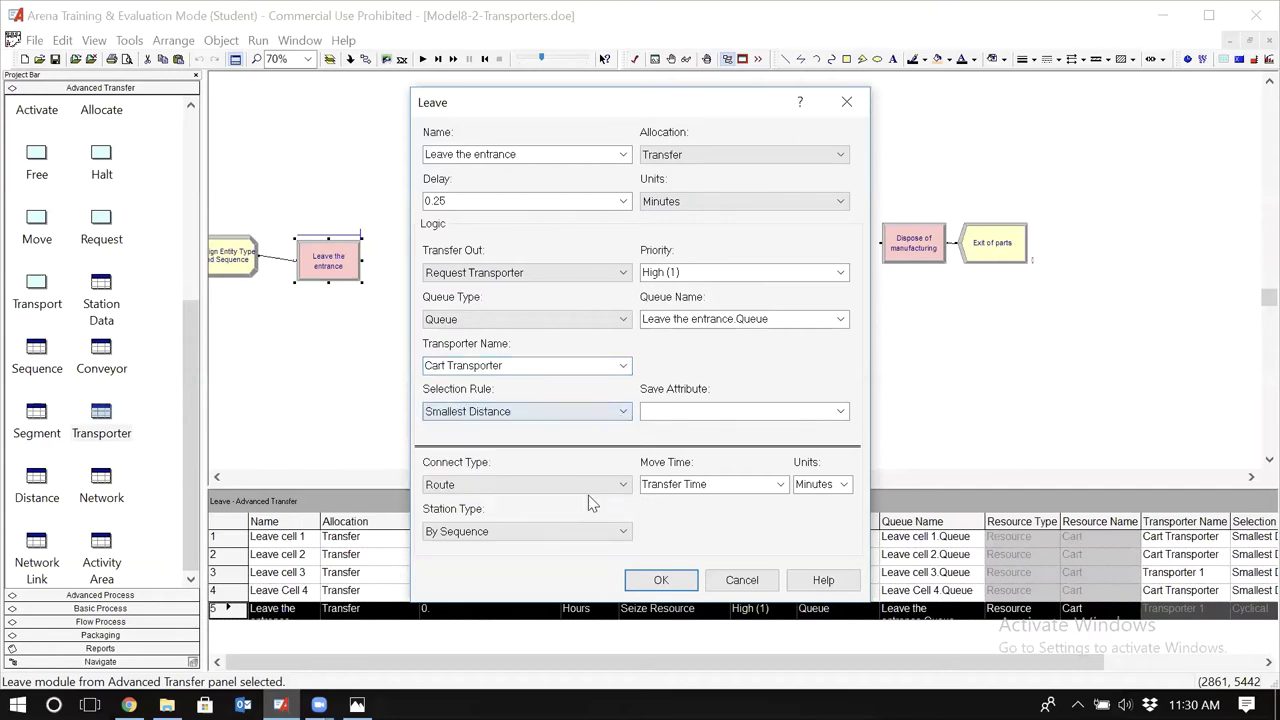
Set Leave the entrance's save attribute to cartnumber and its connect type to Transport, and accept the settings
left_click(794, 411)
left_click(843, 411)
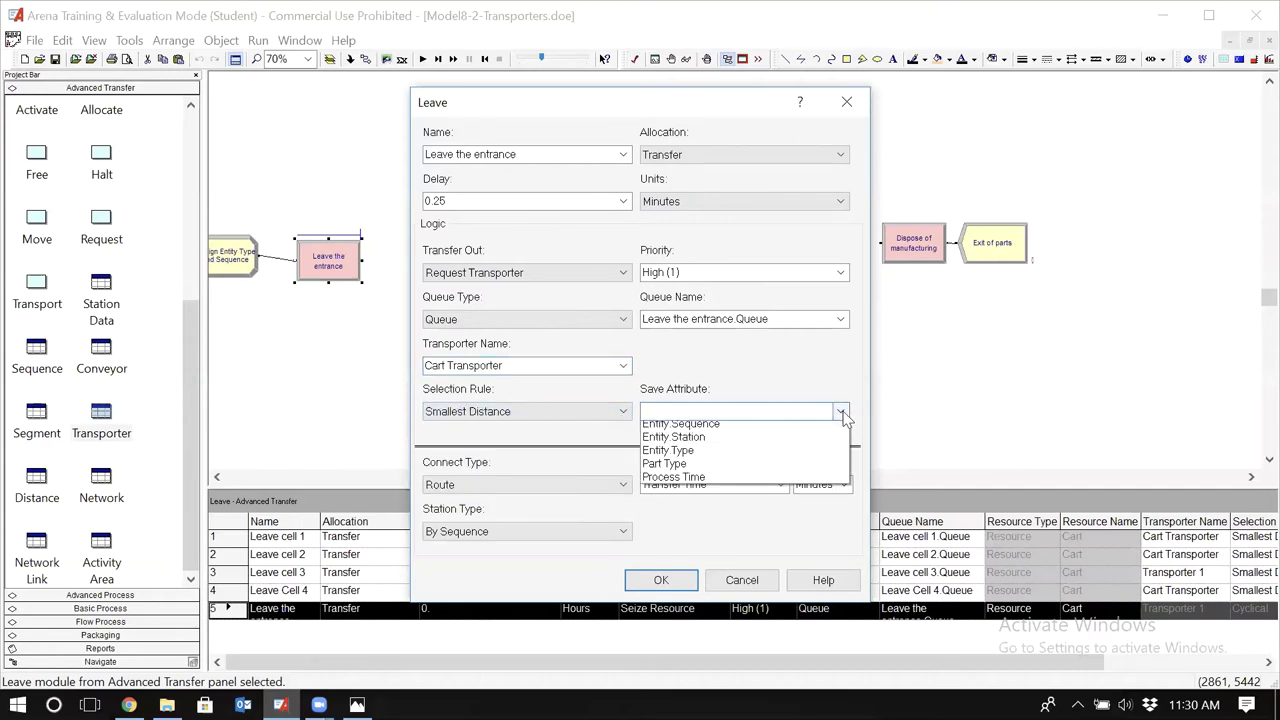
left_click(690, 426)
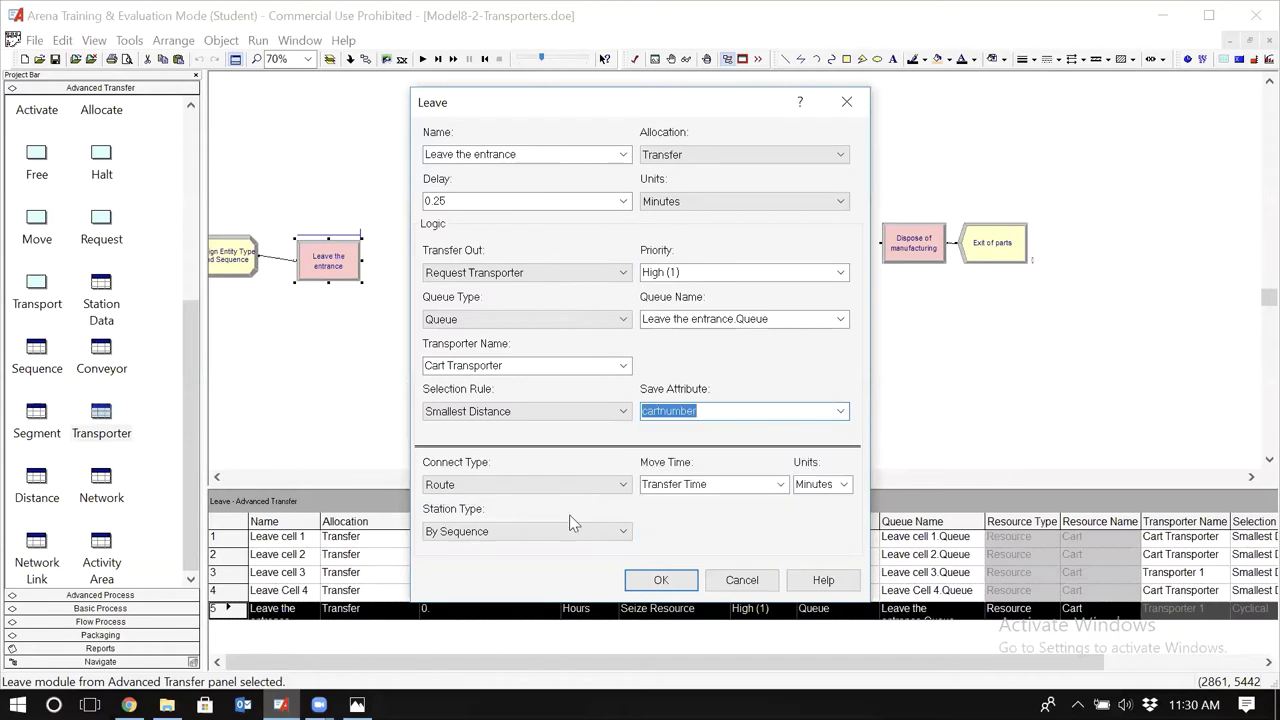
left_click(619, 486)
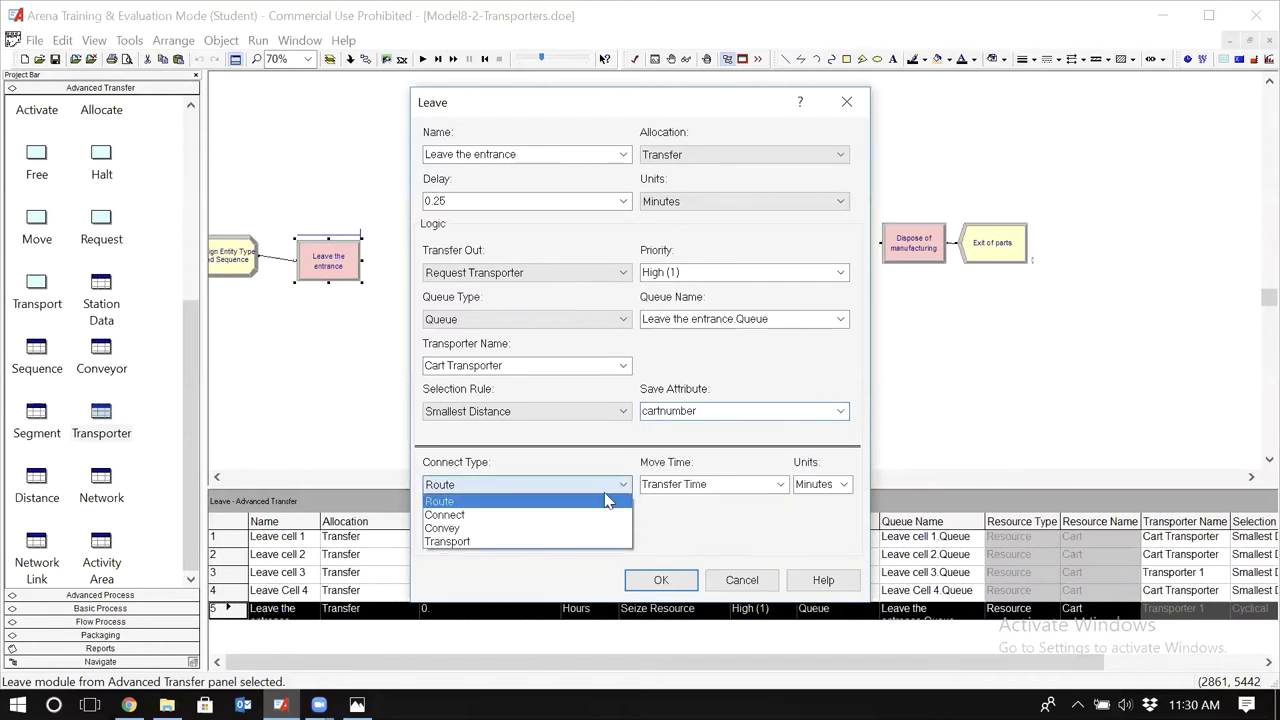
left_click(576, 541)
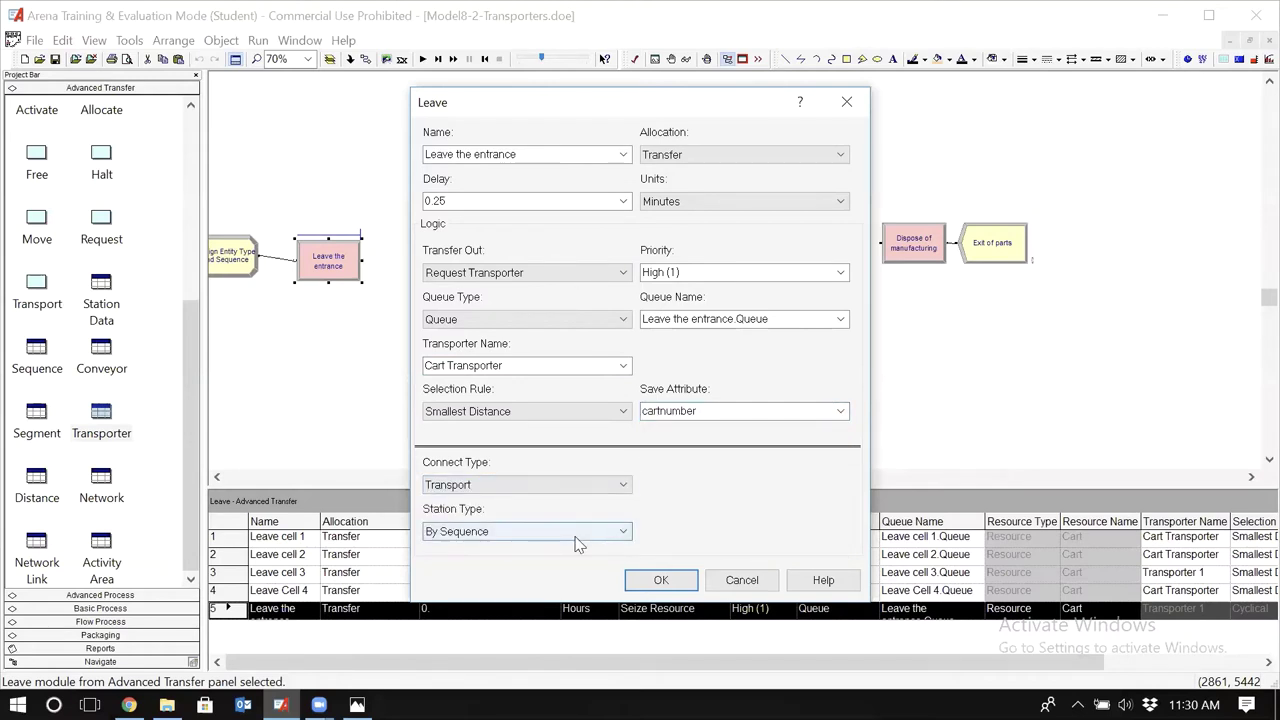
left_click(661, 580)
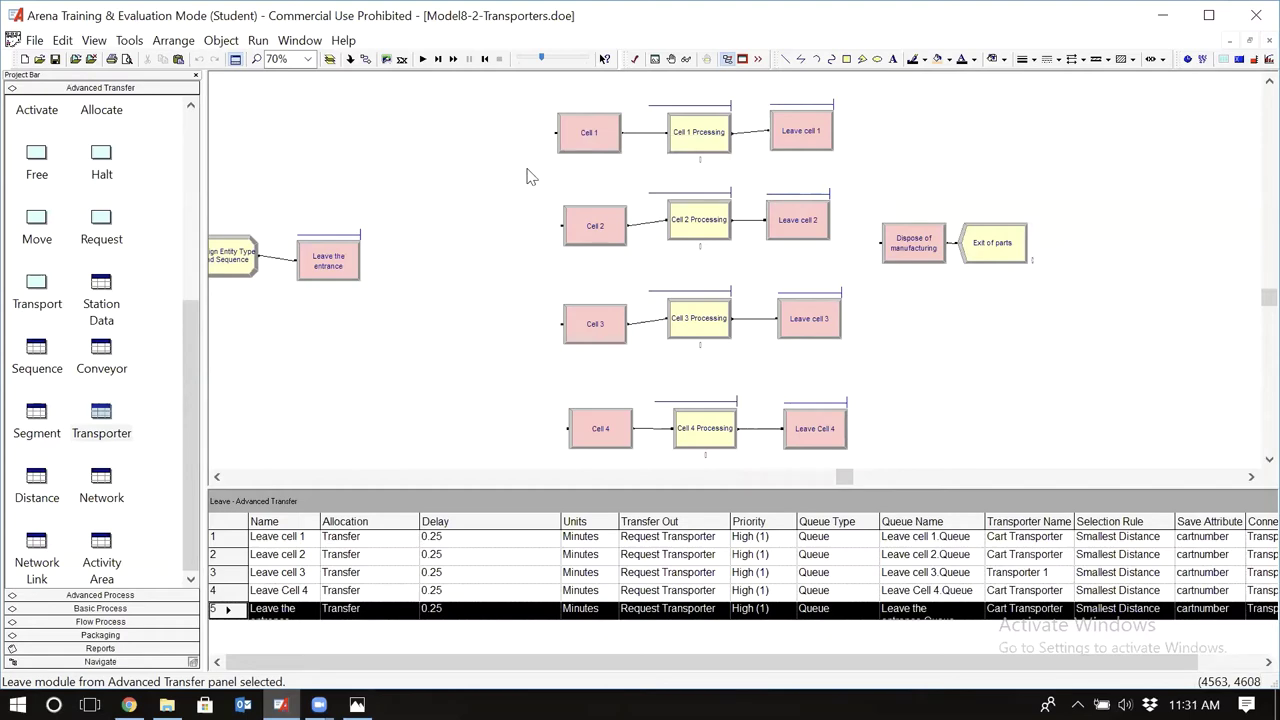
Open the Cell 1 Enter module and set its transfer in to Free Transporter for Cart Transporter, with unit number cartnumber
double_click(586, 129)
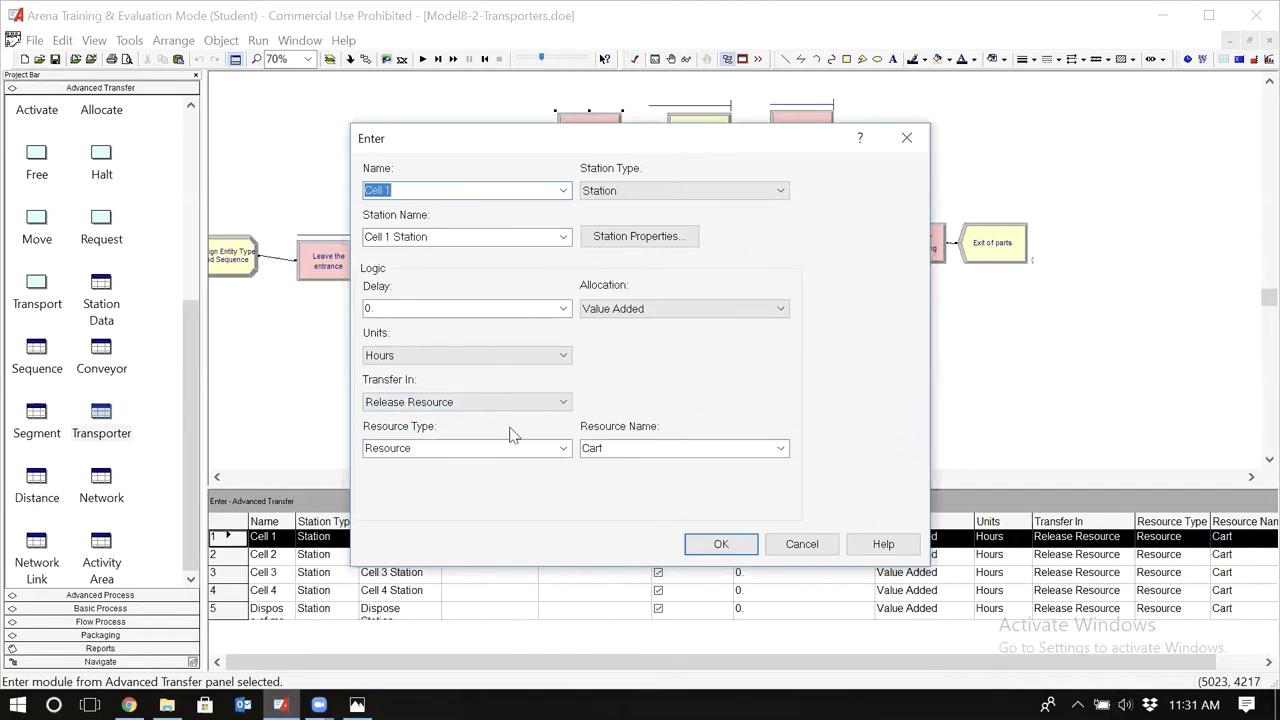
left_click(562, 403)
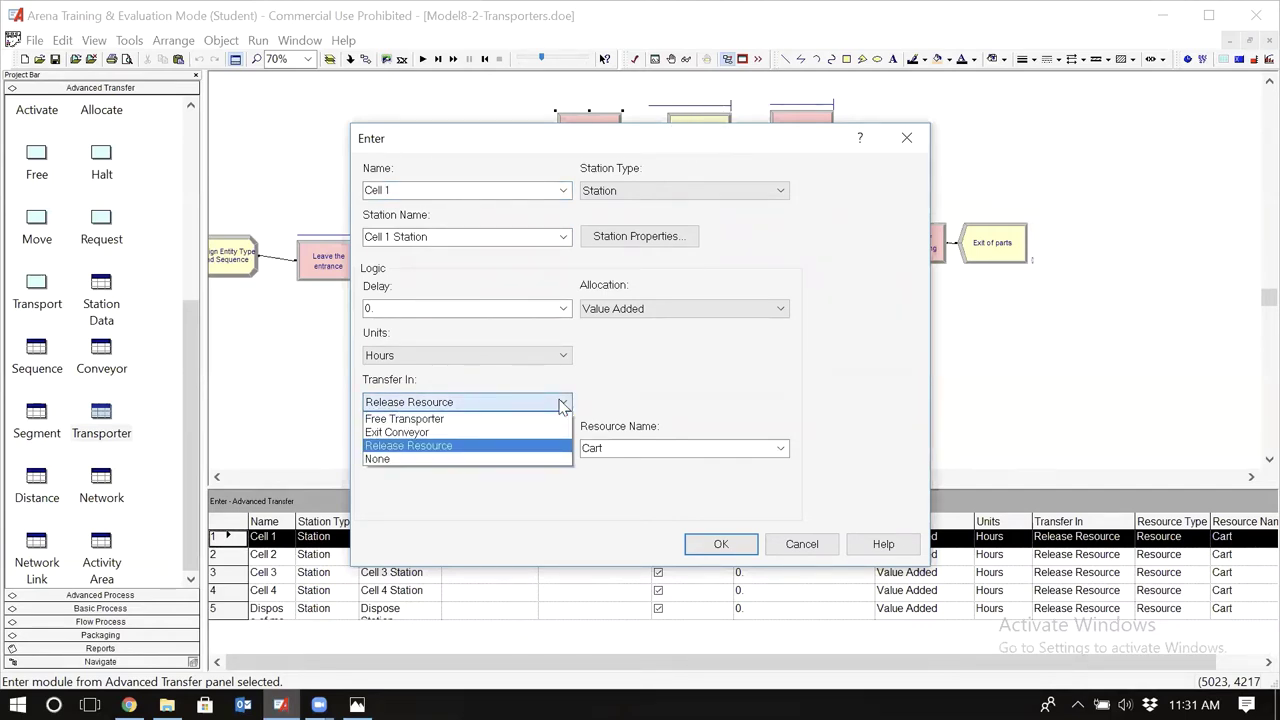
left_click(467, 424)
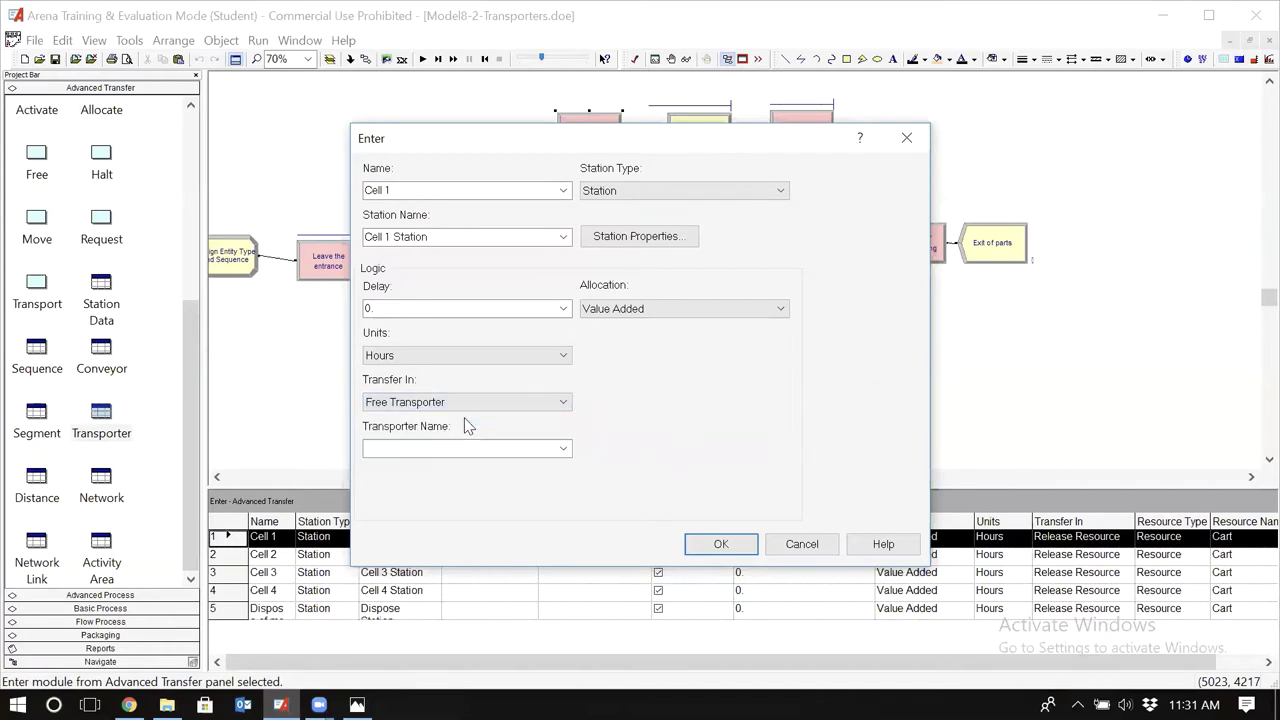
left_click(560, 449)
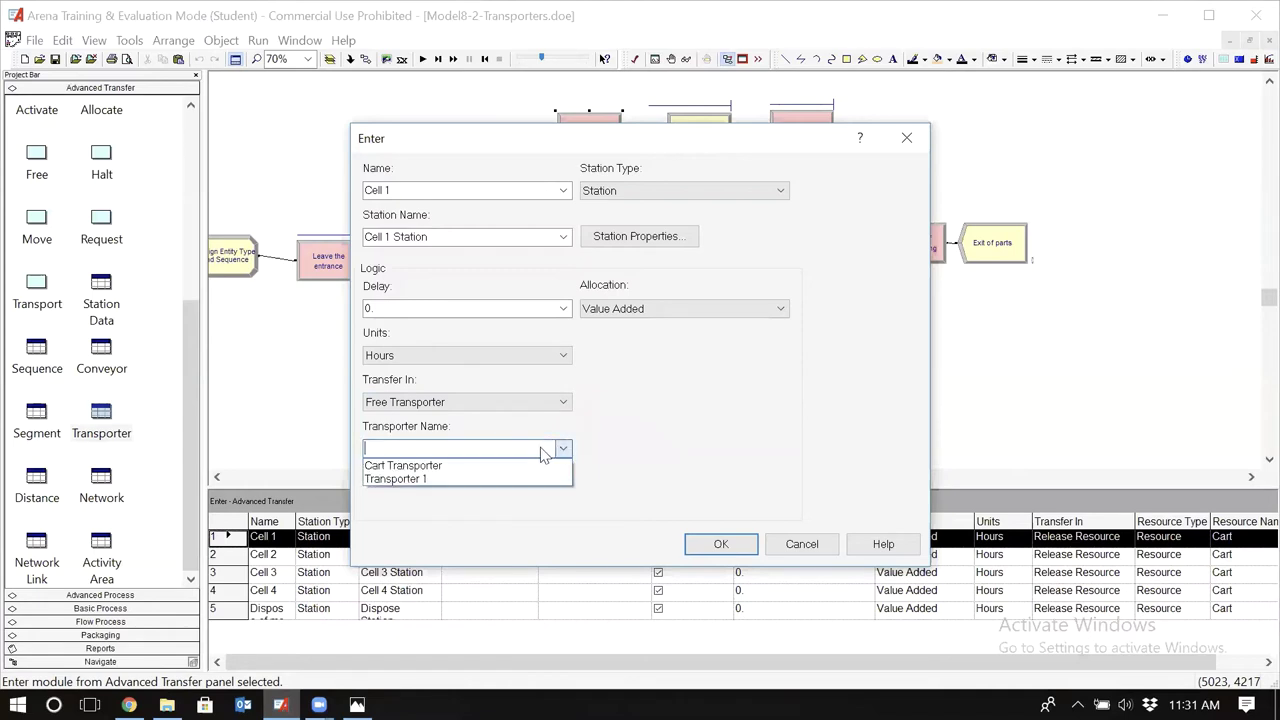
left_click(438, 465)
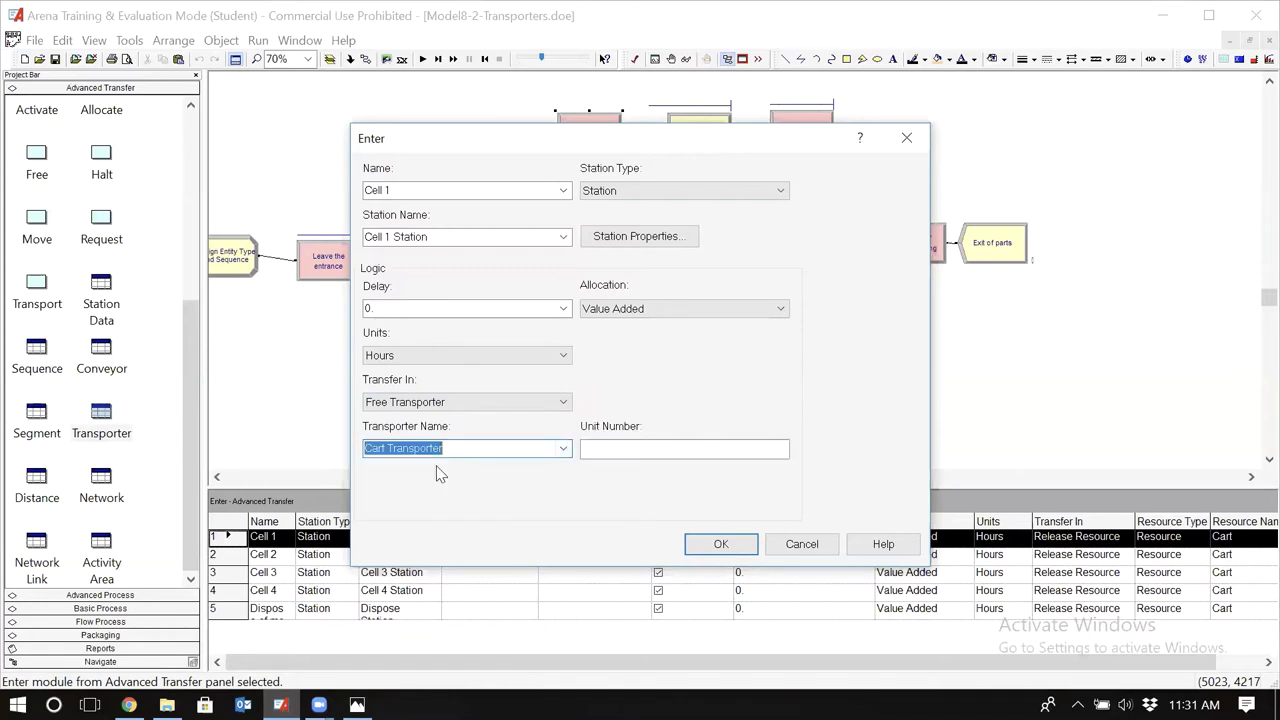
left_click(645, 450)
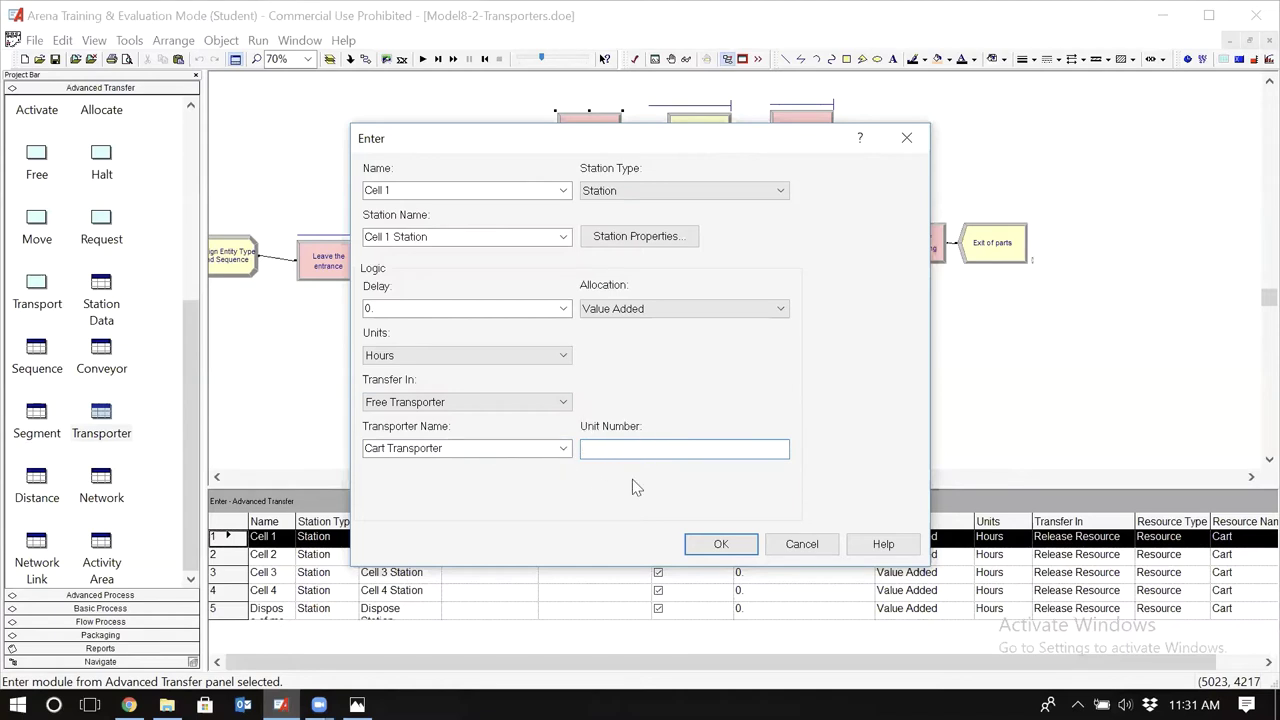
type("cartnumbert")
key("BackSpace")
Set the Cell 1 Enter module's delay to 0.25 minutes and accept the settings
left_click(386, 309)
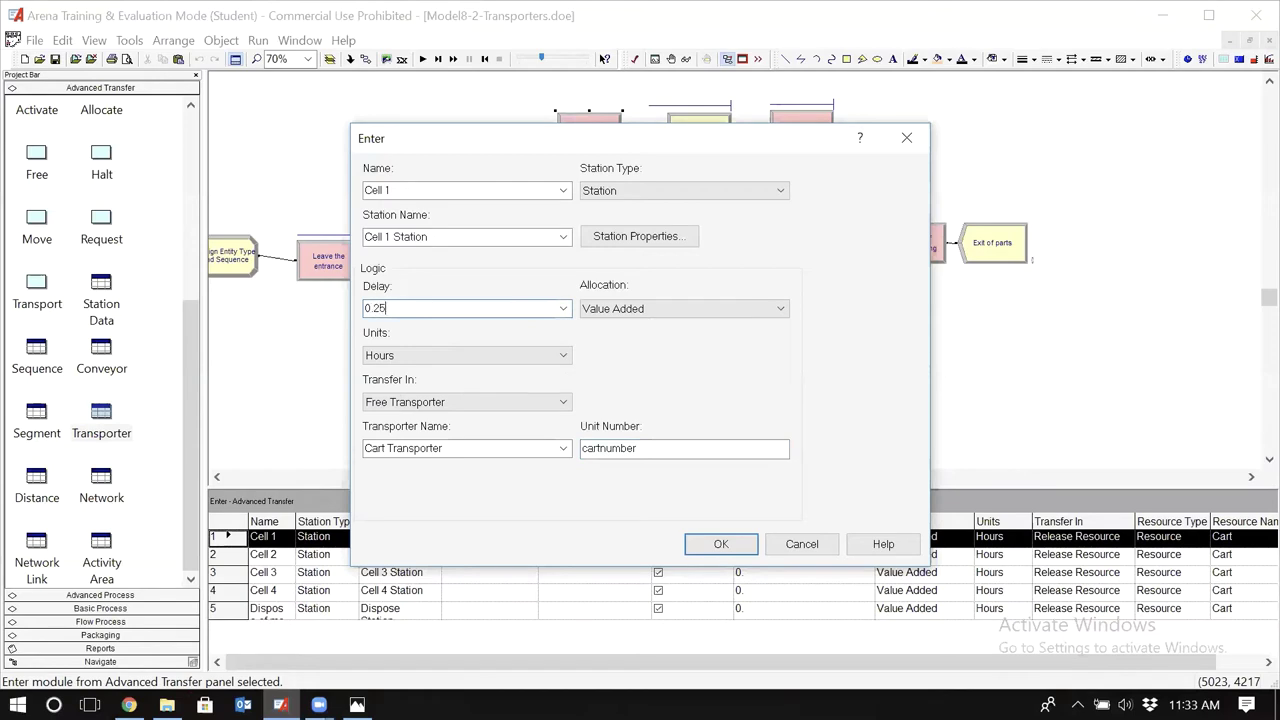
left_click(464, 356)
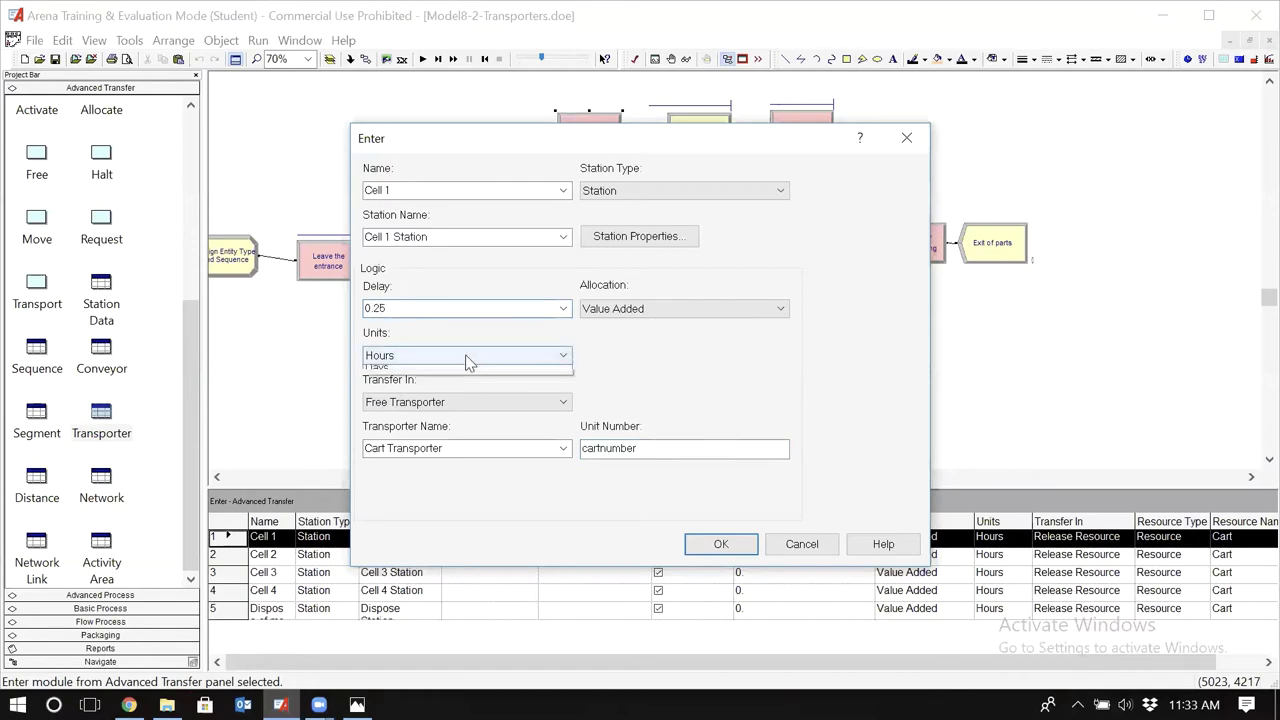
left_click(468, 383)
left_click(414, 314)
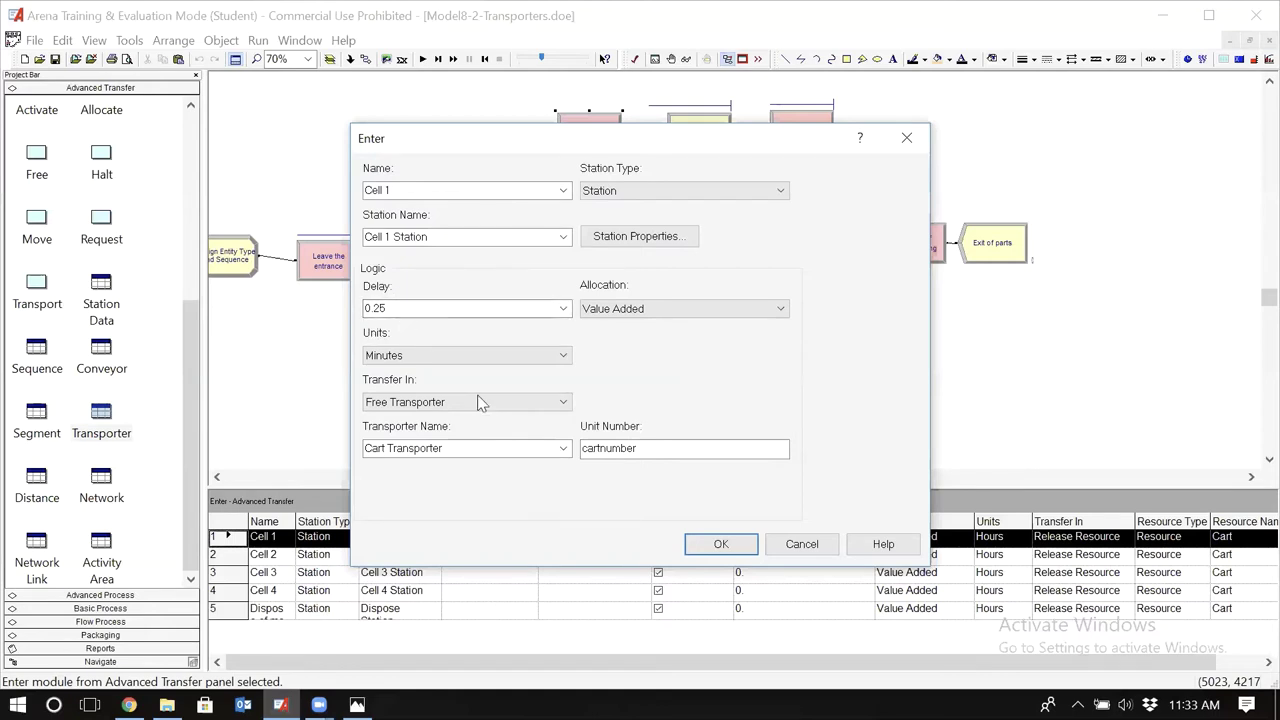
left_click(724, 547)
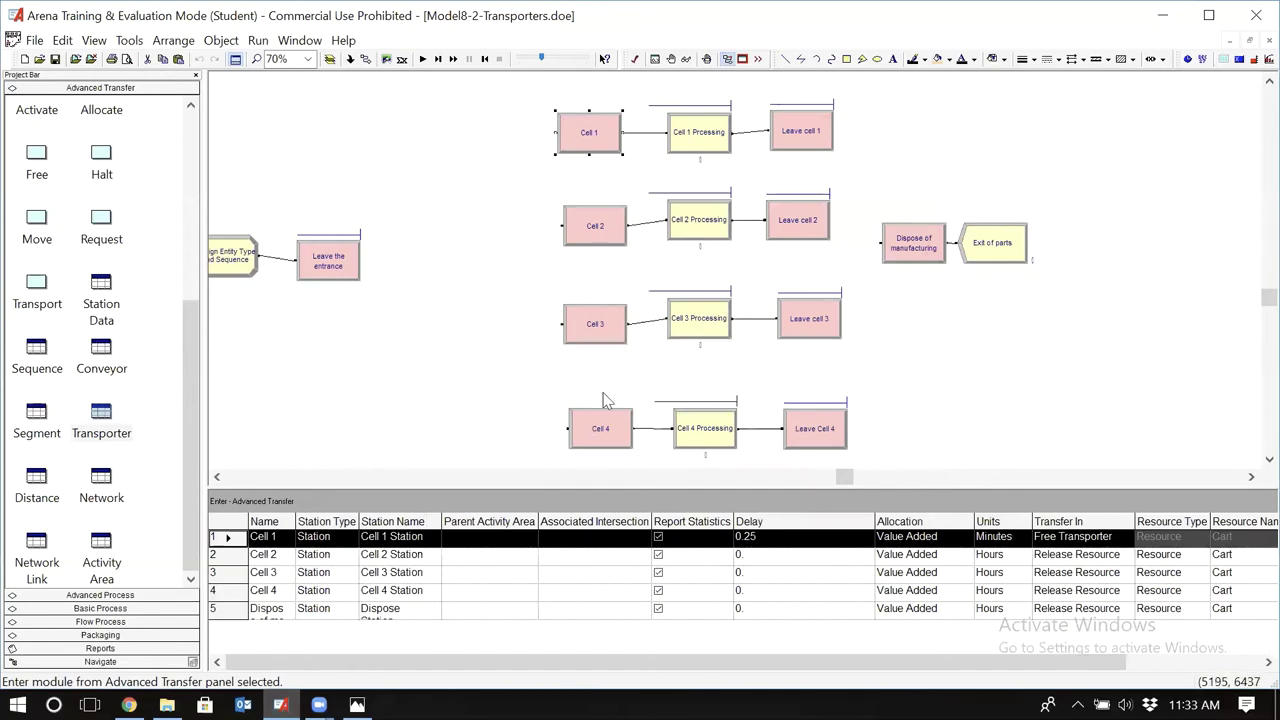
Open the Cell 2 Enter module and set its delay to 0.25 minutes
double_click(590, 236)
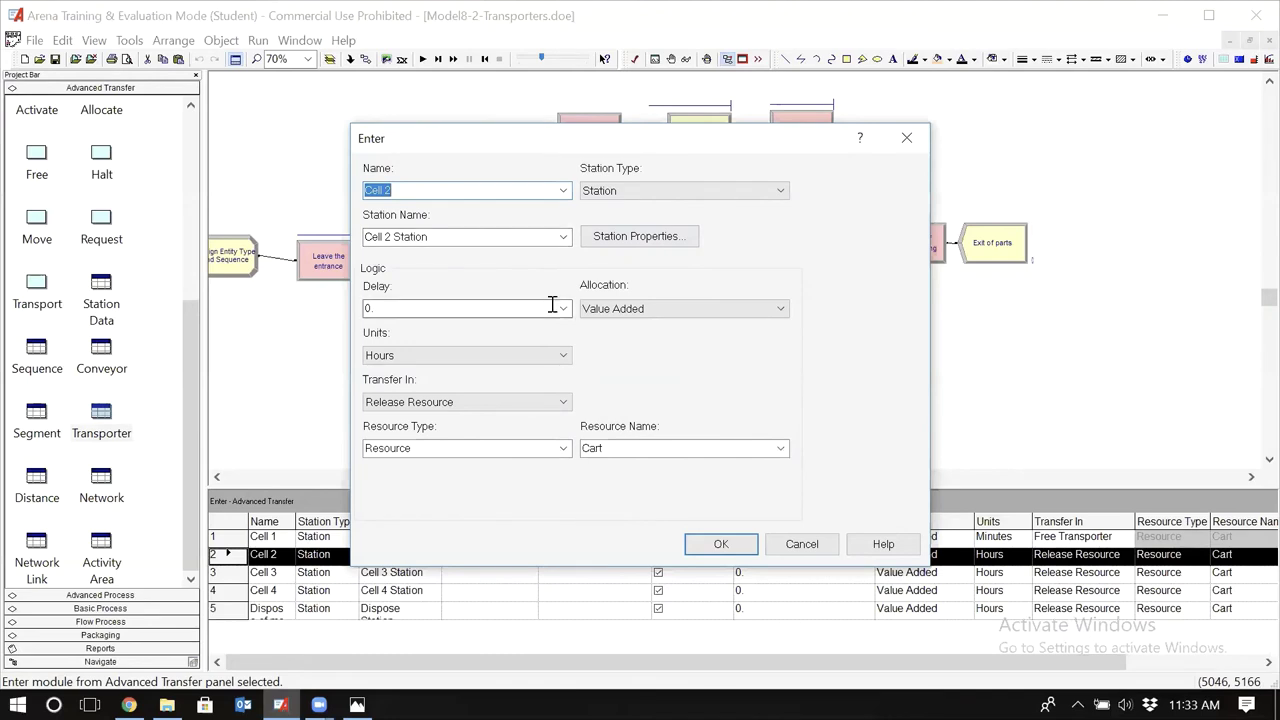
double_click(519, 307)
left_click(568, 357)
left_click(521, 385)
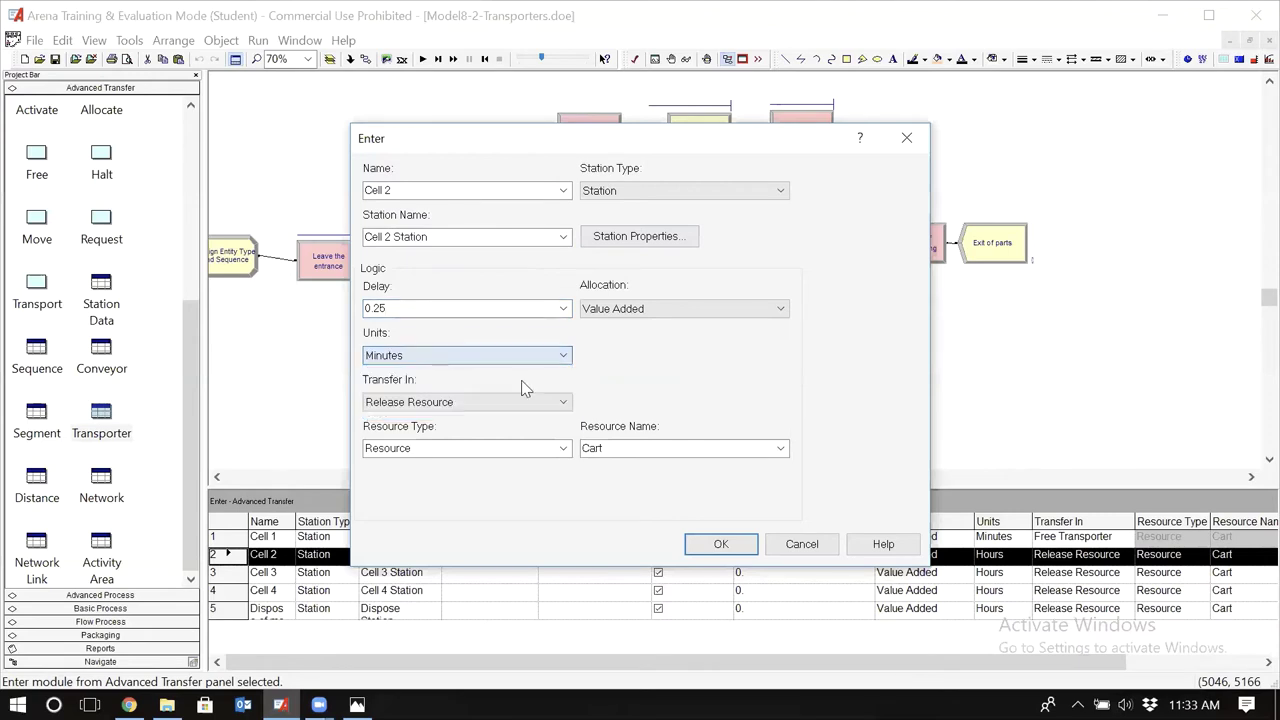
Set Cell 2's transfer in to Free Transporter for Cart Transporter, with unit number cartnumber, and accept the settings
left_click(566, 402)
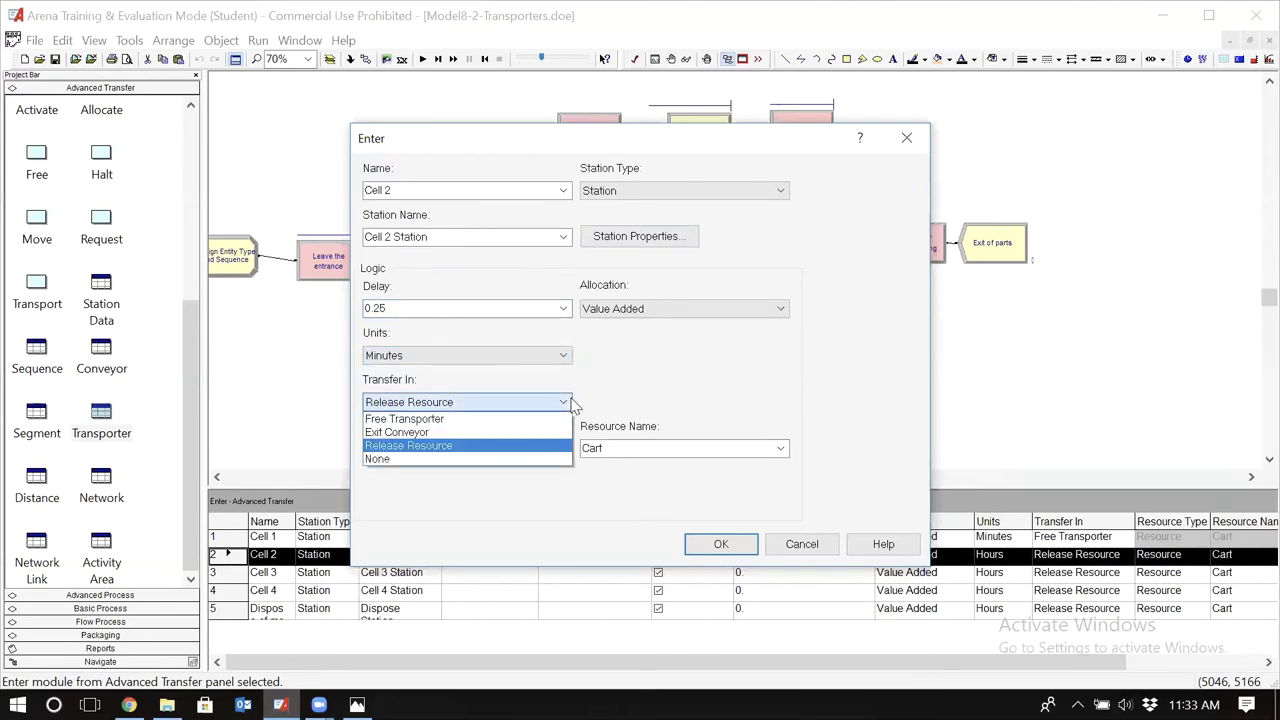
left_click(522, 418)
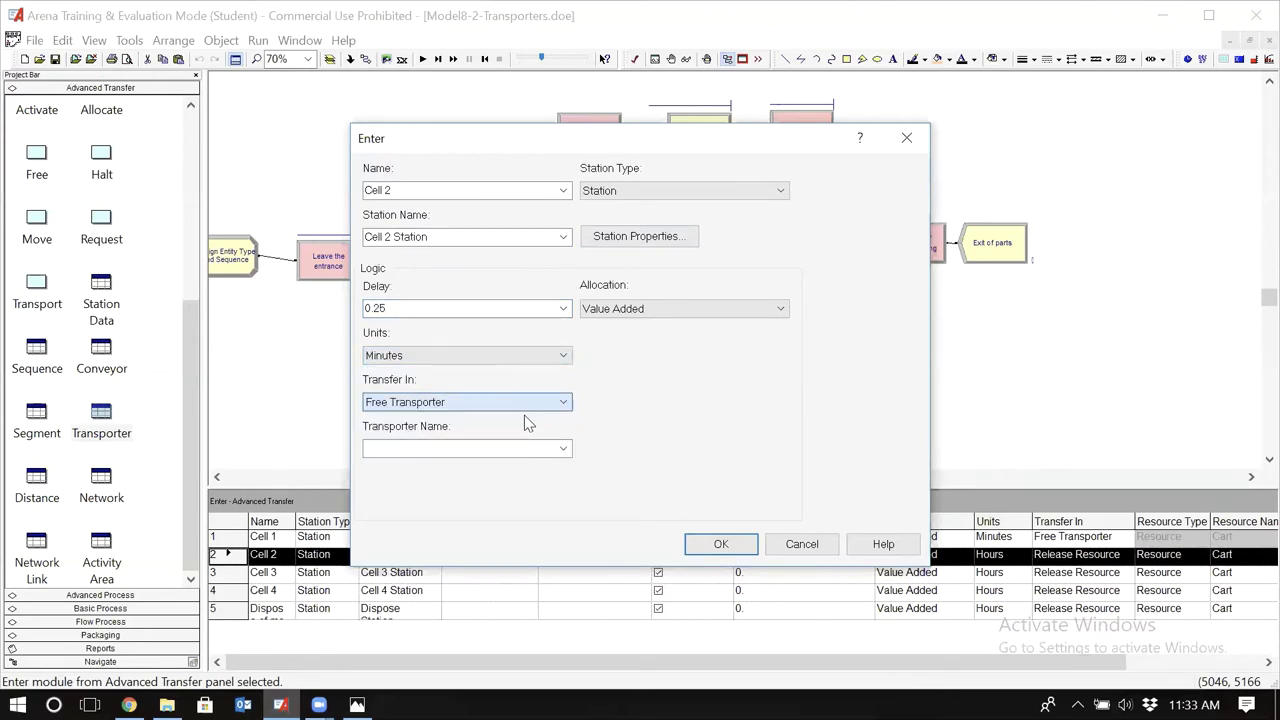
left_click(563, 449)
left_click(524, 469)
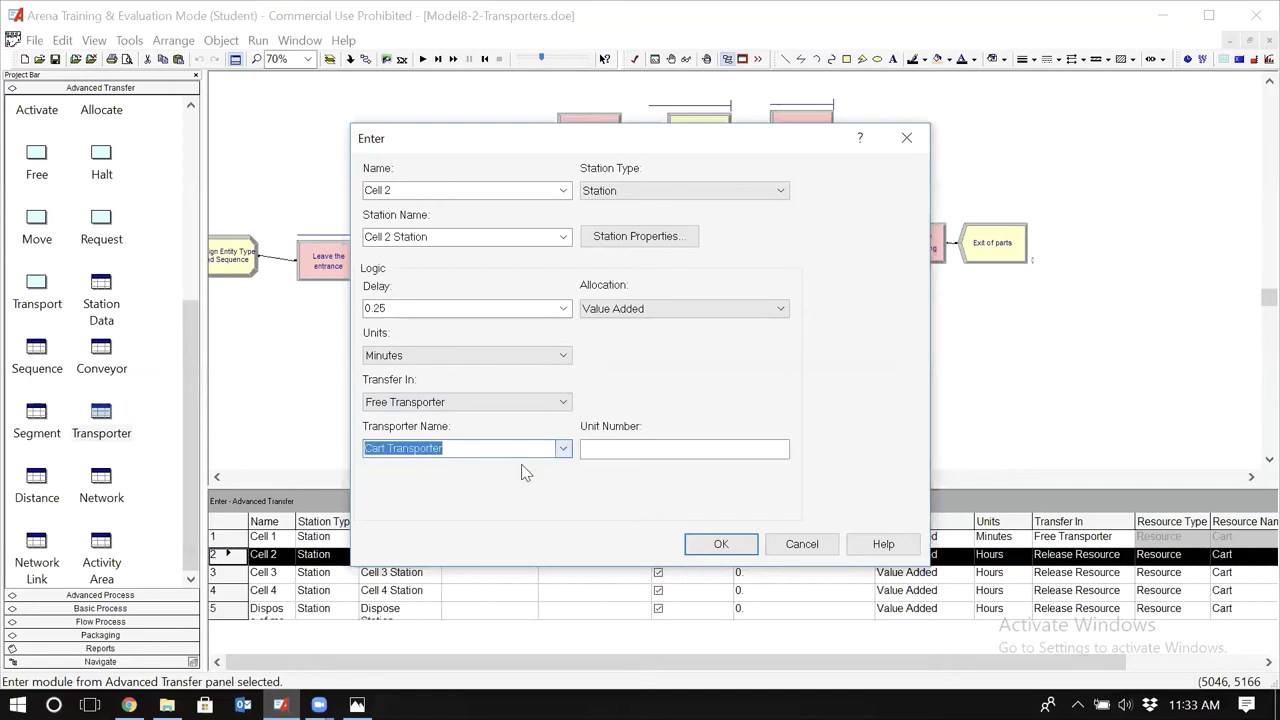
left_click(613, 449)
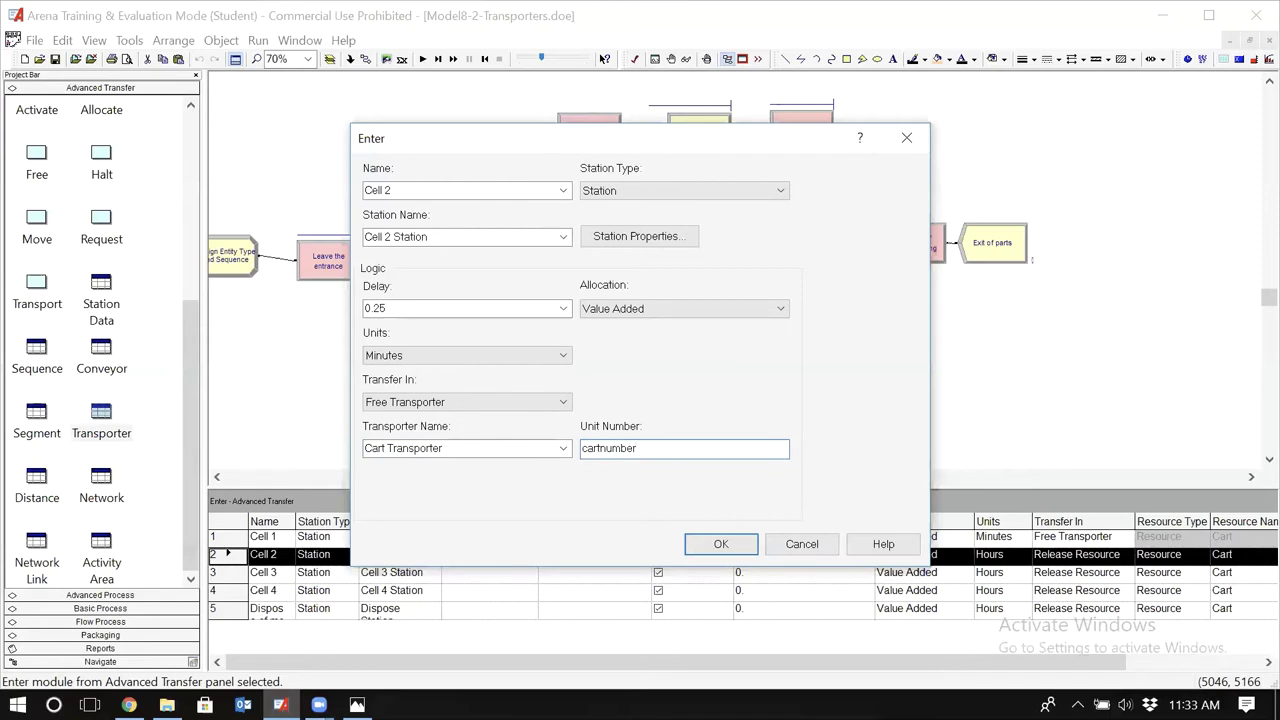
type("cartnumber")
left_click_drag(636, 448, 582, 448)
left_click(719, 545)
Open the Cell 3 Enter module and set its delay to 0.25 minutes
double_click(594, 322)
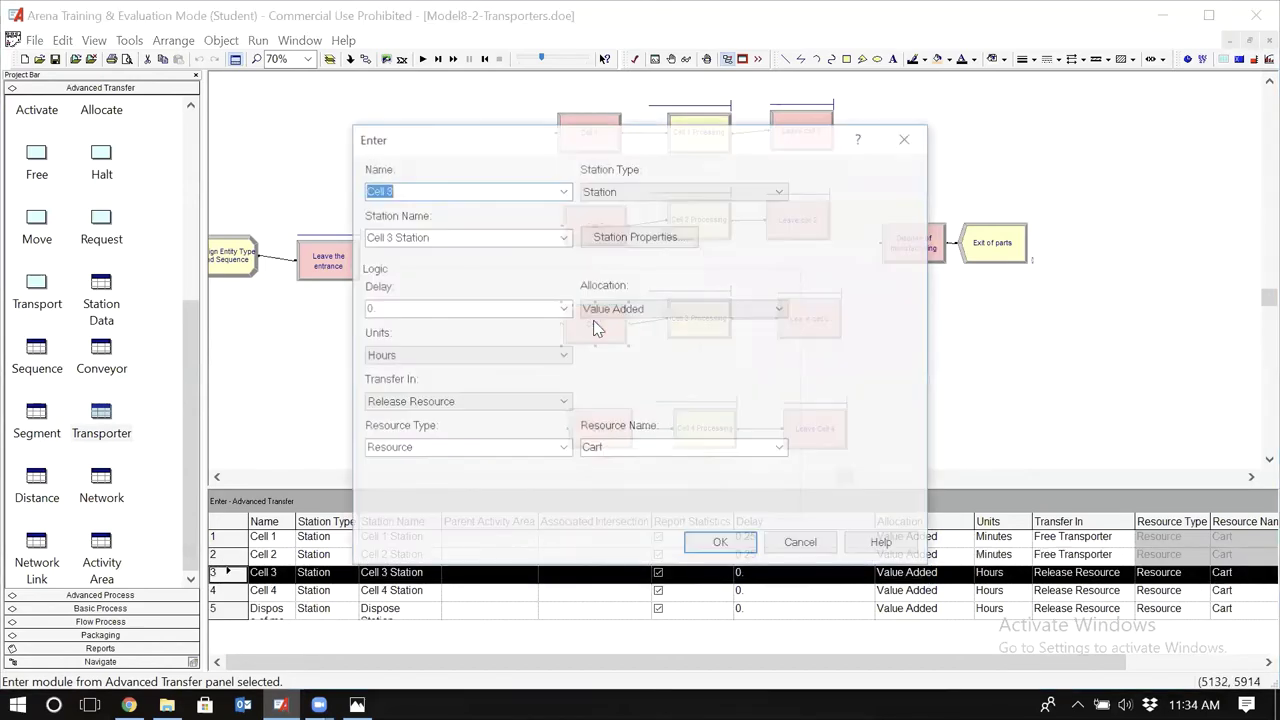
double_click(535, 309)
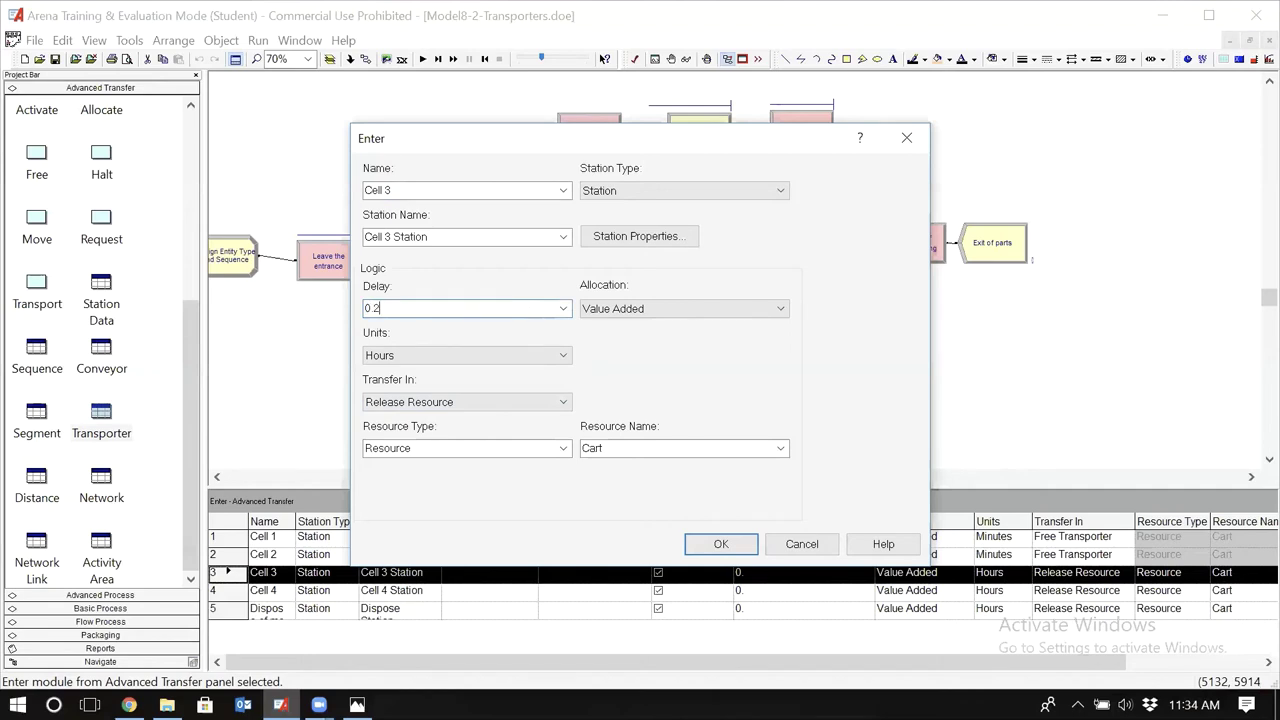
type("0.25")
left_click(504, 355)
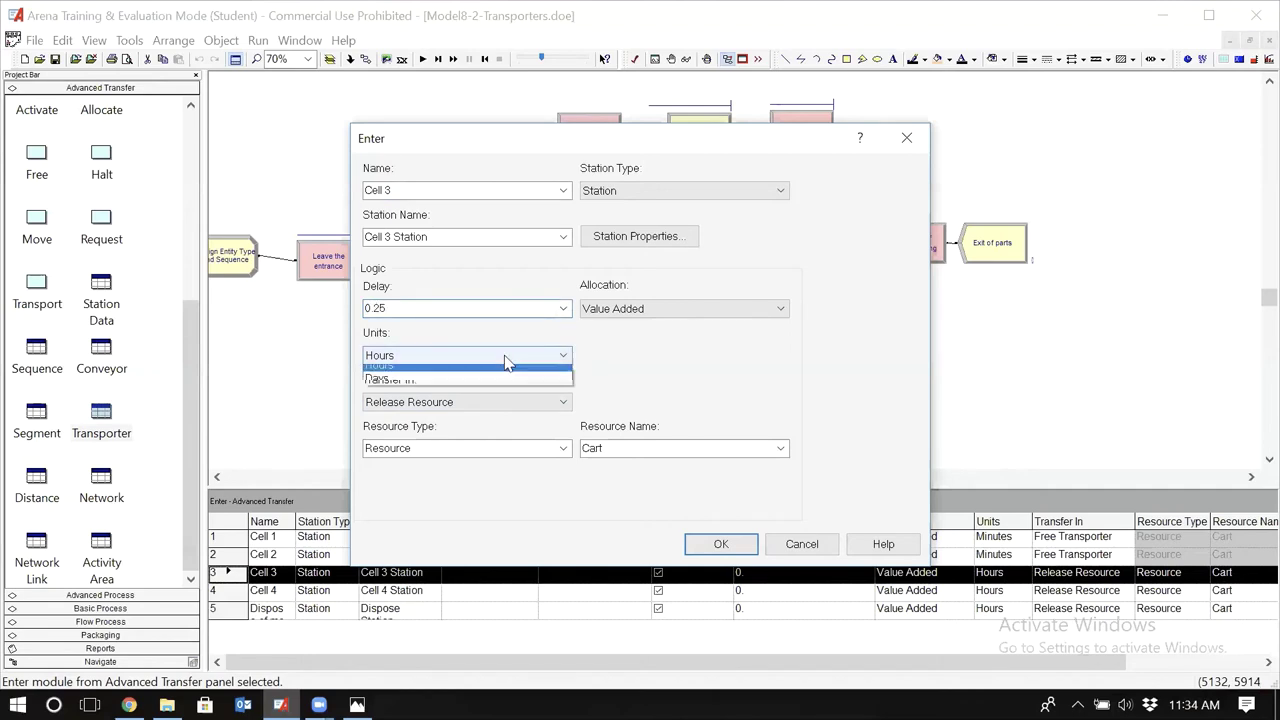
left_click(504, 357)
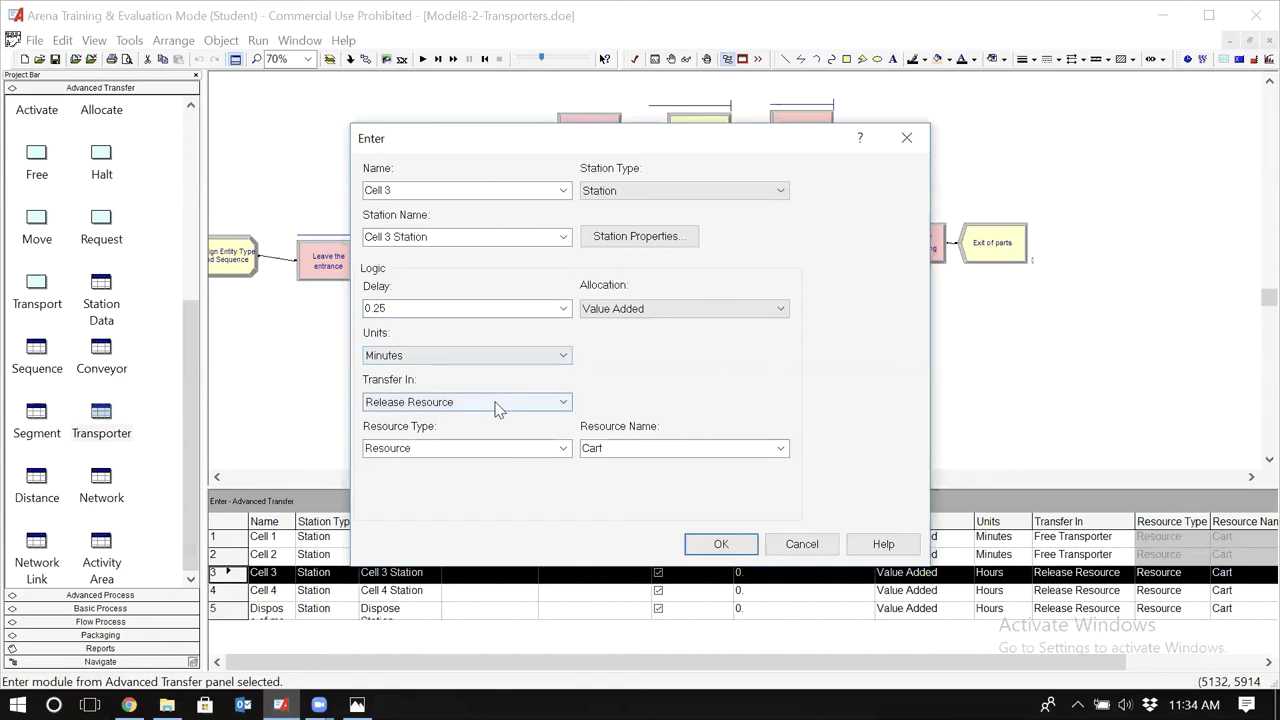
Set Cell 3's transfer in to Free Transporter for Cart Transporter, with unit number cartnumber, and accept the settings
left_click(496, 402)
left_click(483, 420)
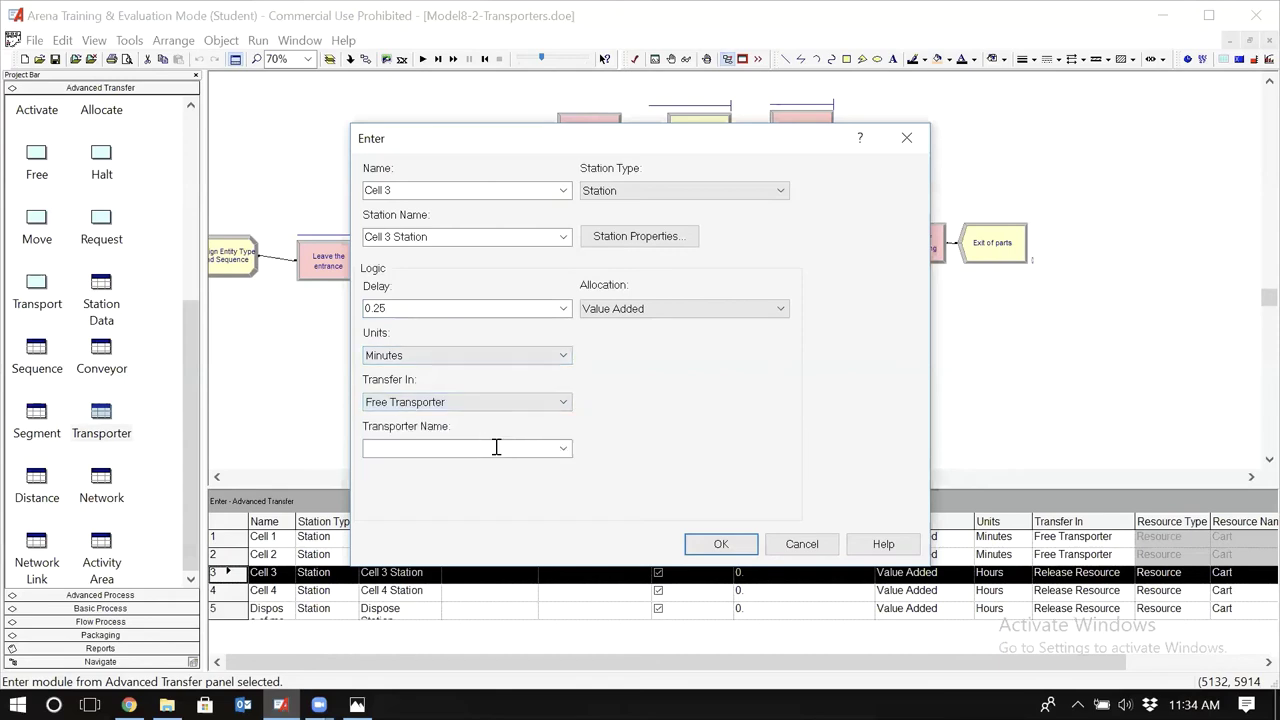
left_click(563, 448)
left_click(505, 466)
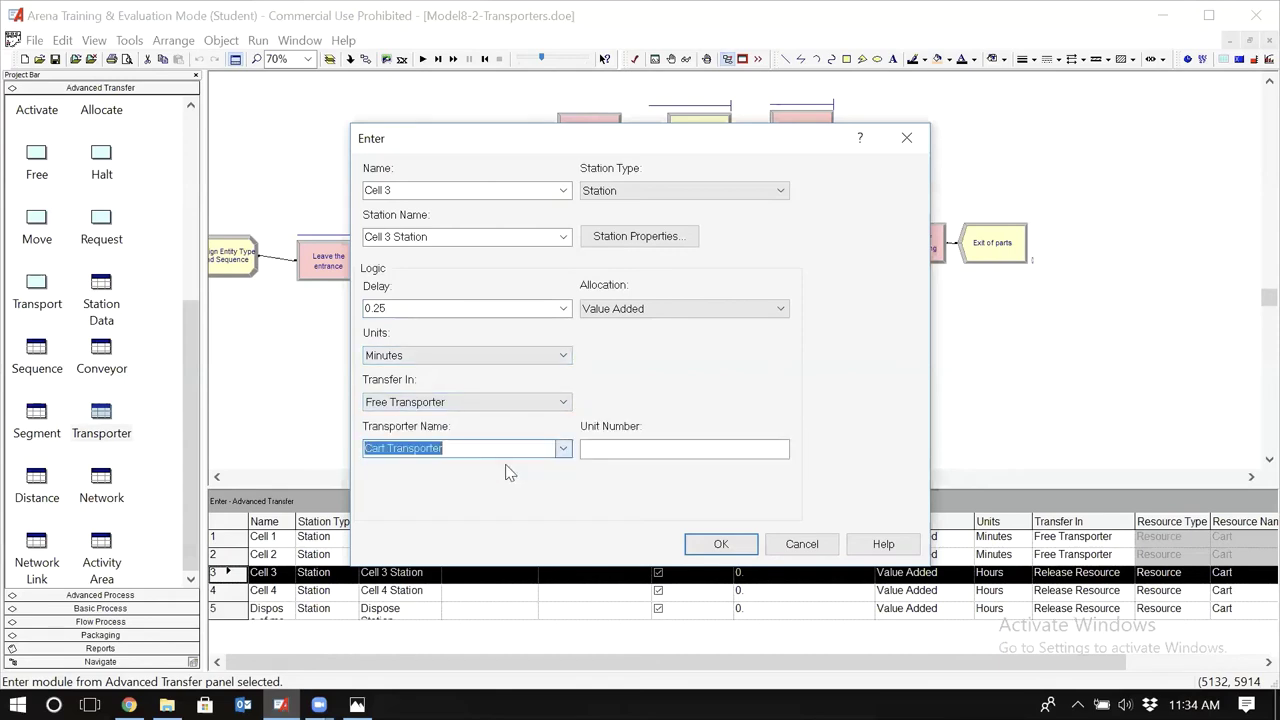
left_click(612, 449)
type("cartnumber")
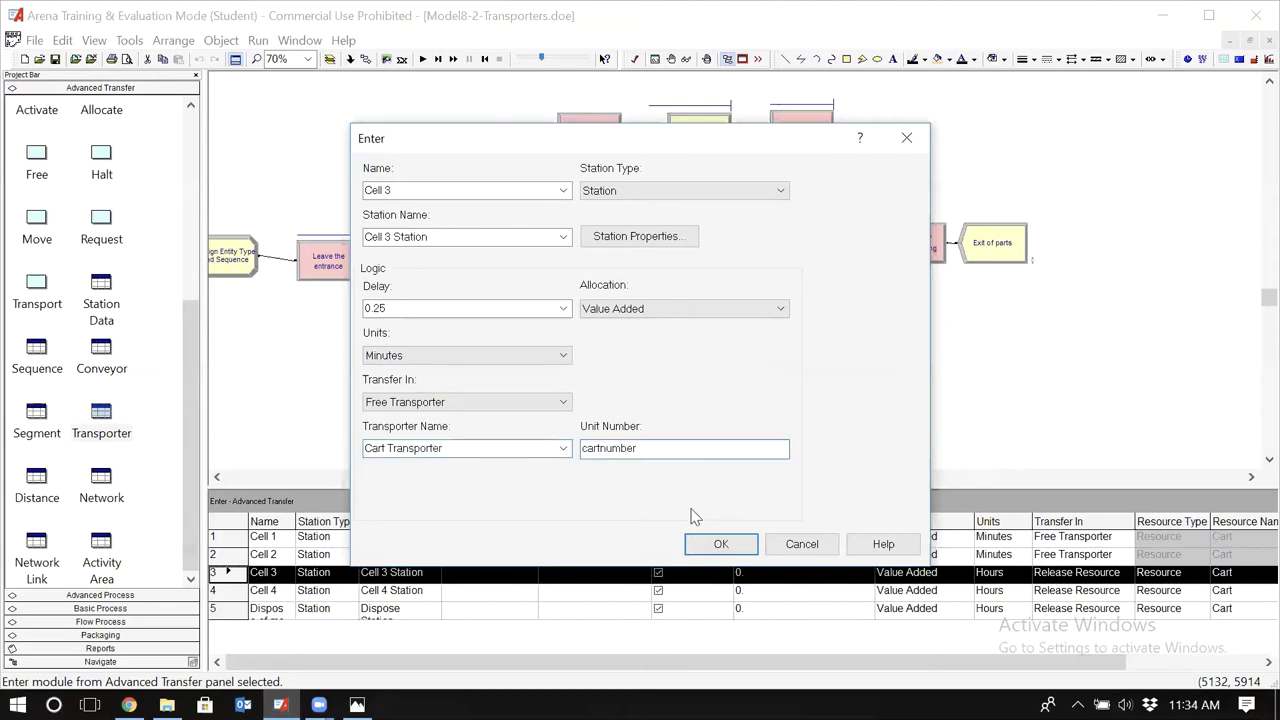
left_click(714, 543)
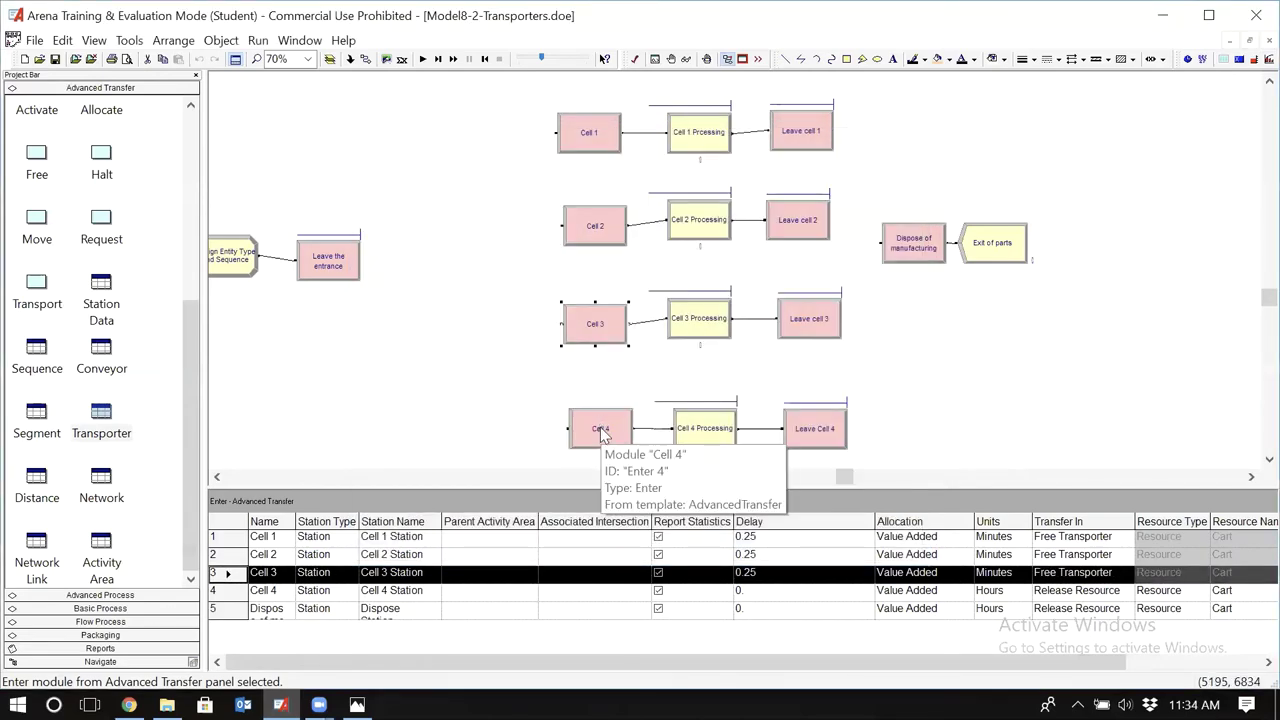
Open the Cell 4 Enter module and set its delay to 0.25 minutes
double_click(600, 427)
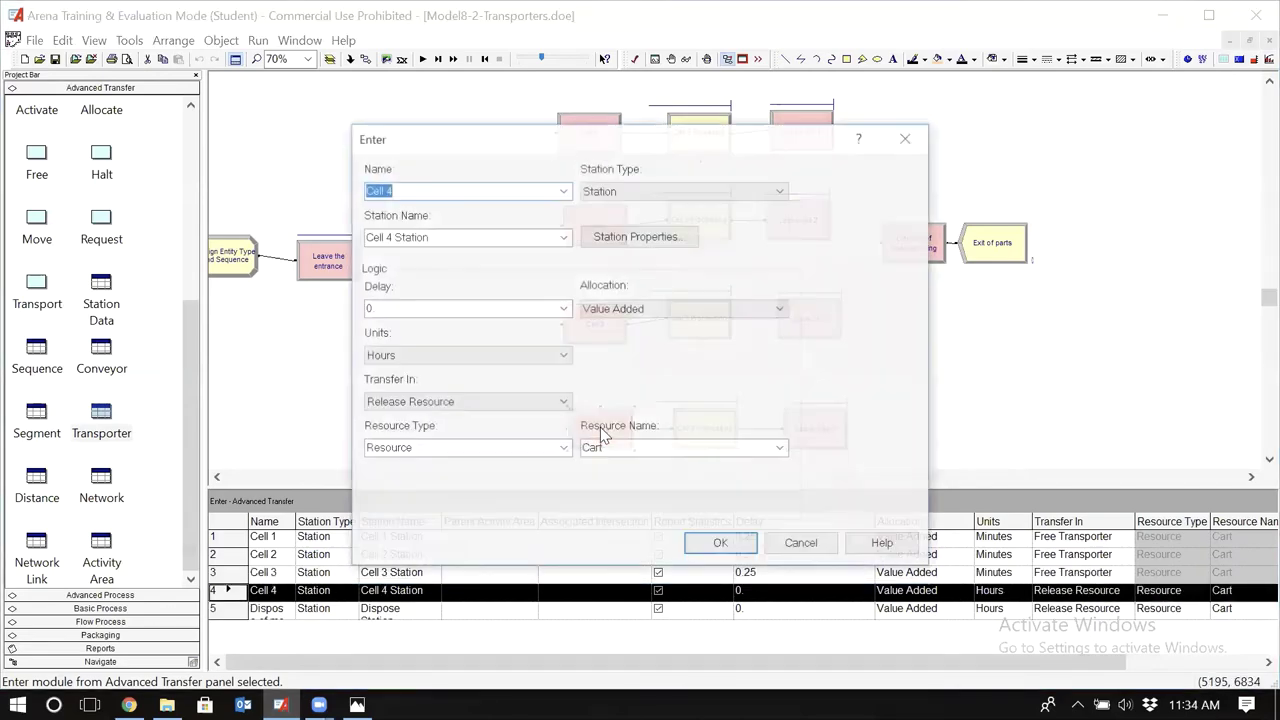
left_click(563, 309)
left_click(563, 311)
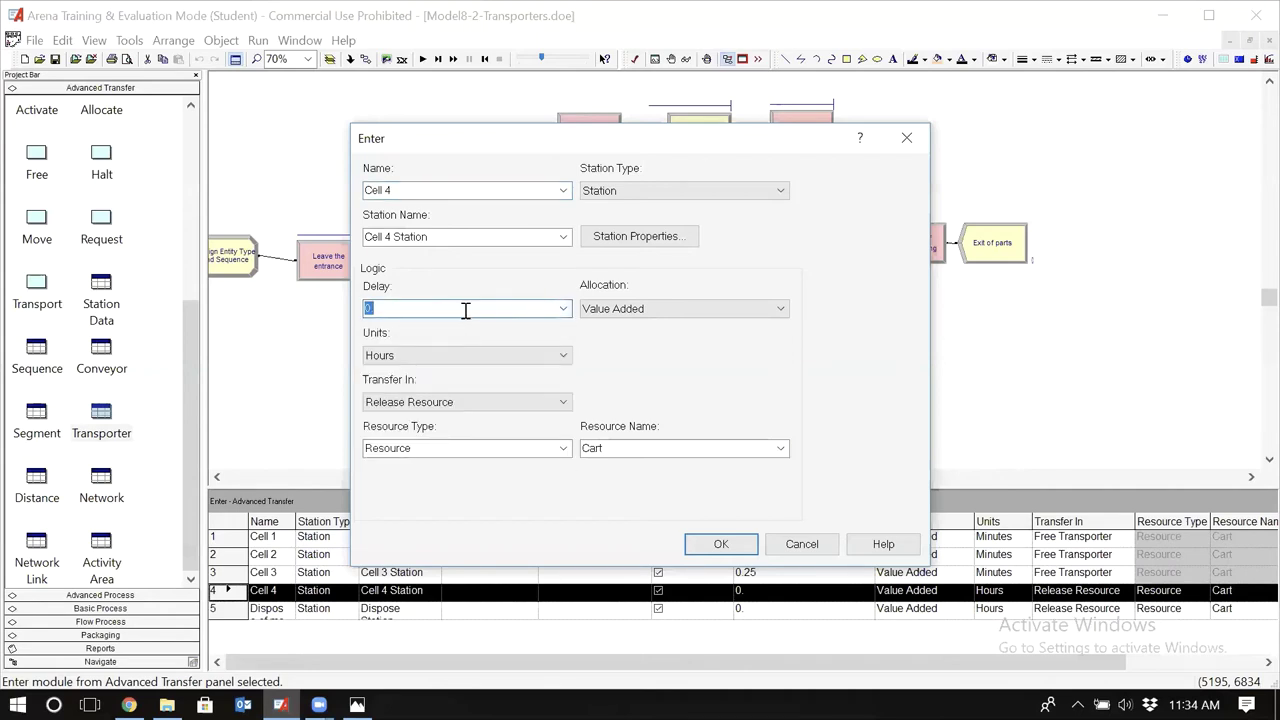
type("25")
left_click(518, 358)
left_click(420, 386)
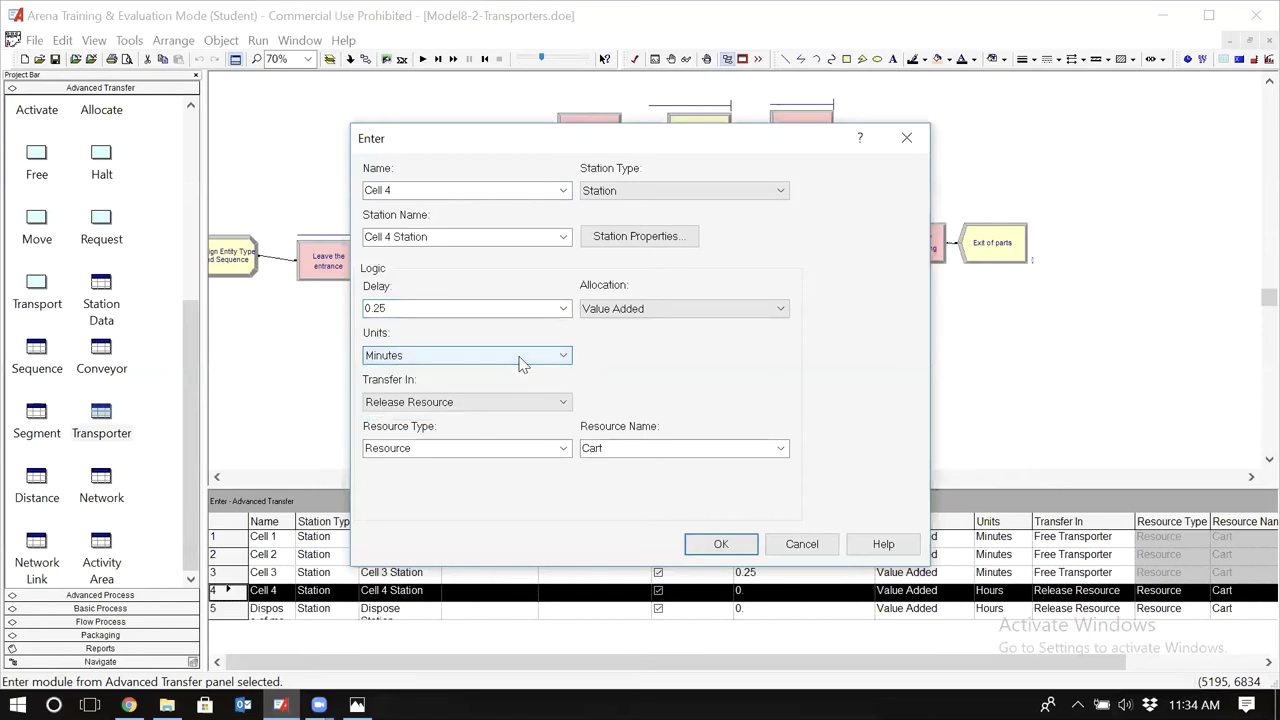
Set Cell 4's transfer in to Free Transporter for Cart Transporter, with unit number cartnumber, and accept the settings
left_click(565, 403)
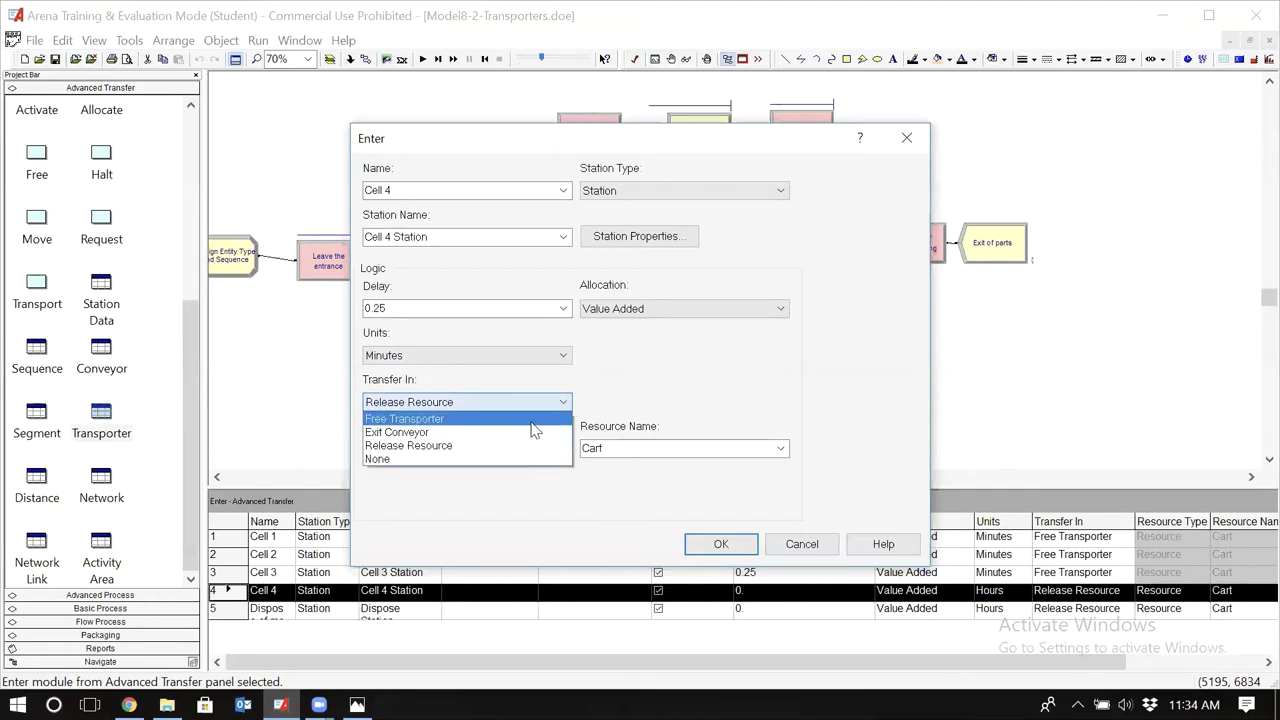
left_click(535, 420)
left_click(562, 450)
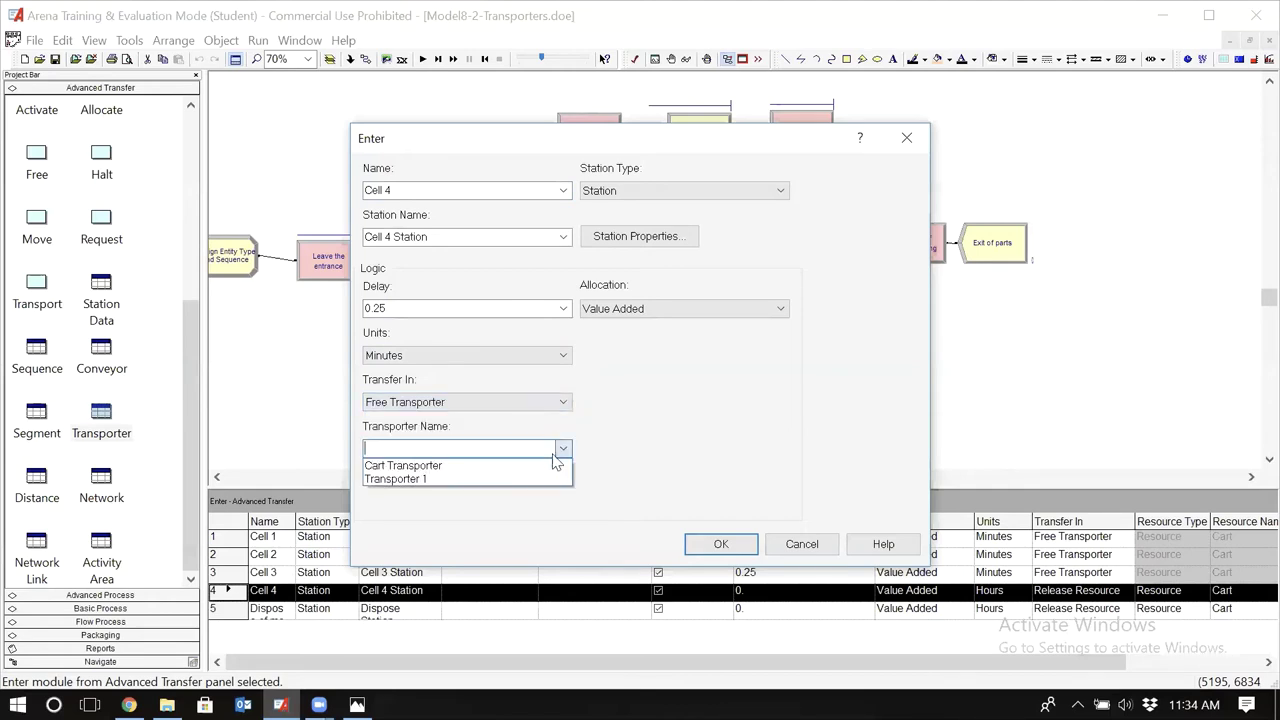
left_click(522, 466)
left_click(610, 452)
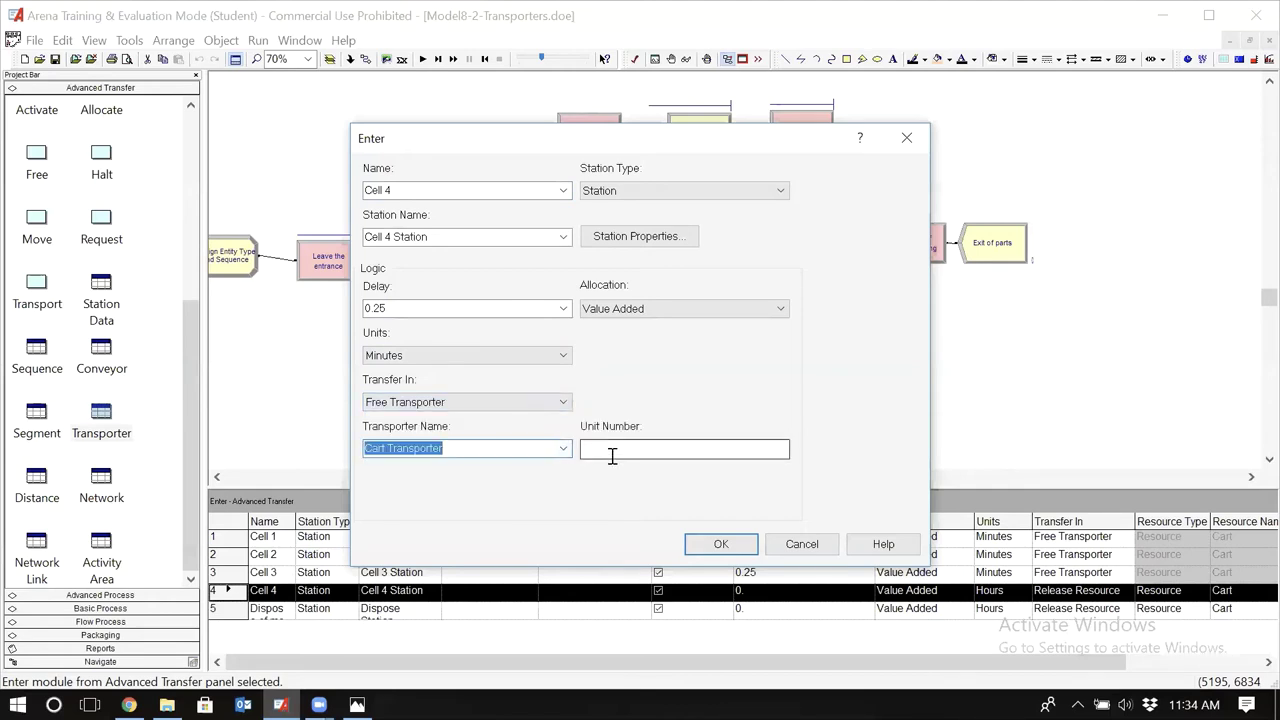
type("cartnumber")
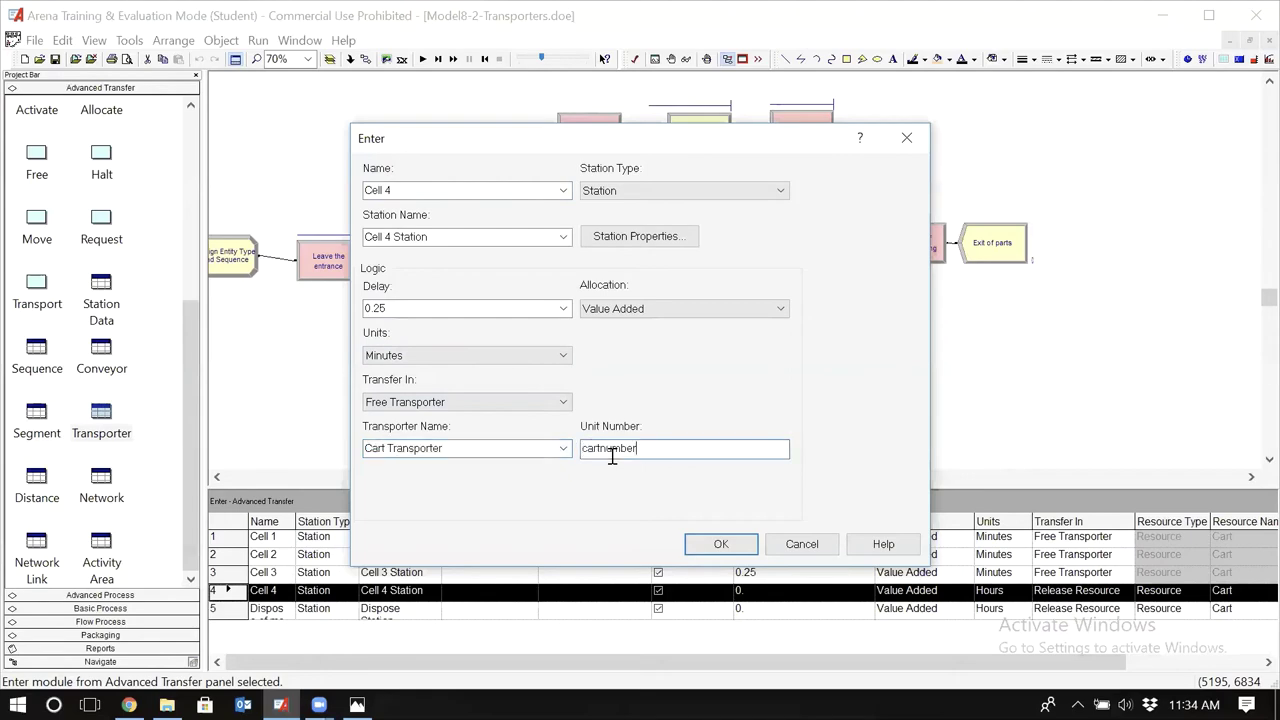
left_click(720, 545)
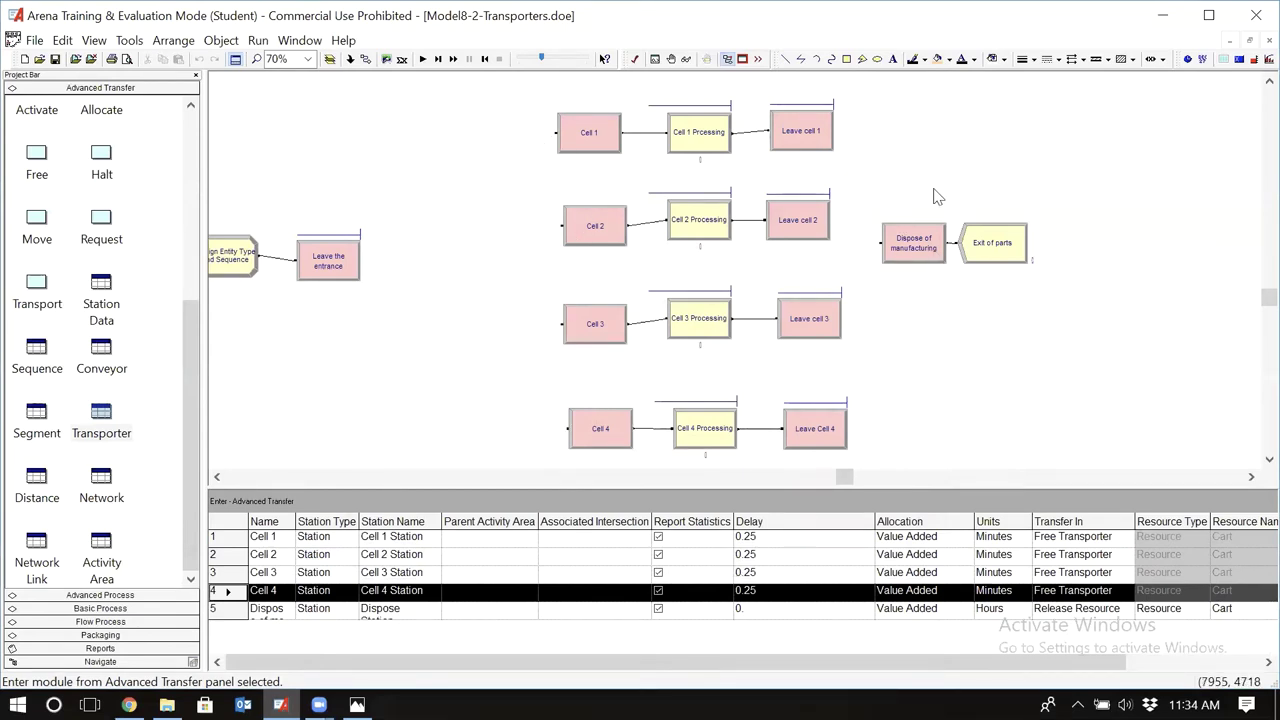
Open the Dispose of manufacturing Enter module and set its delay to 0.25 minutes
double_click(914, 248)
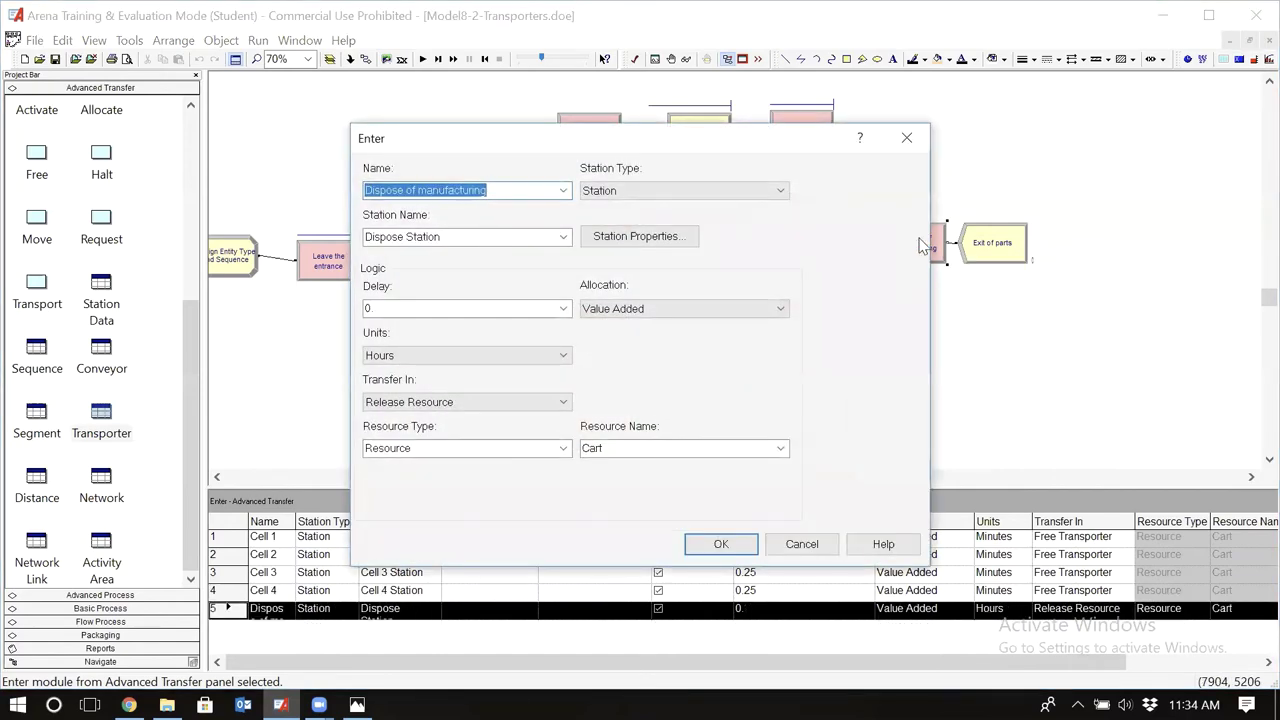
double_click(390, 309)
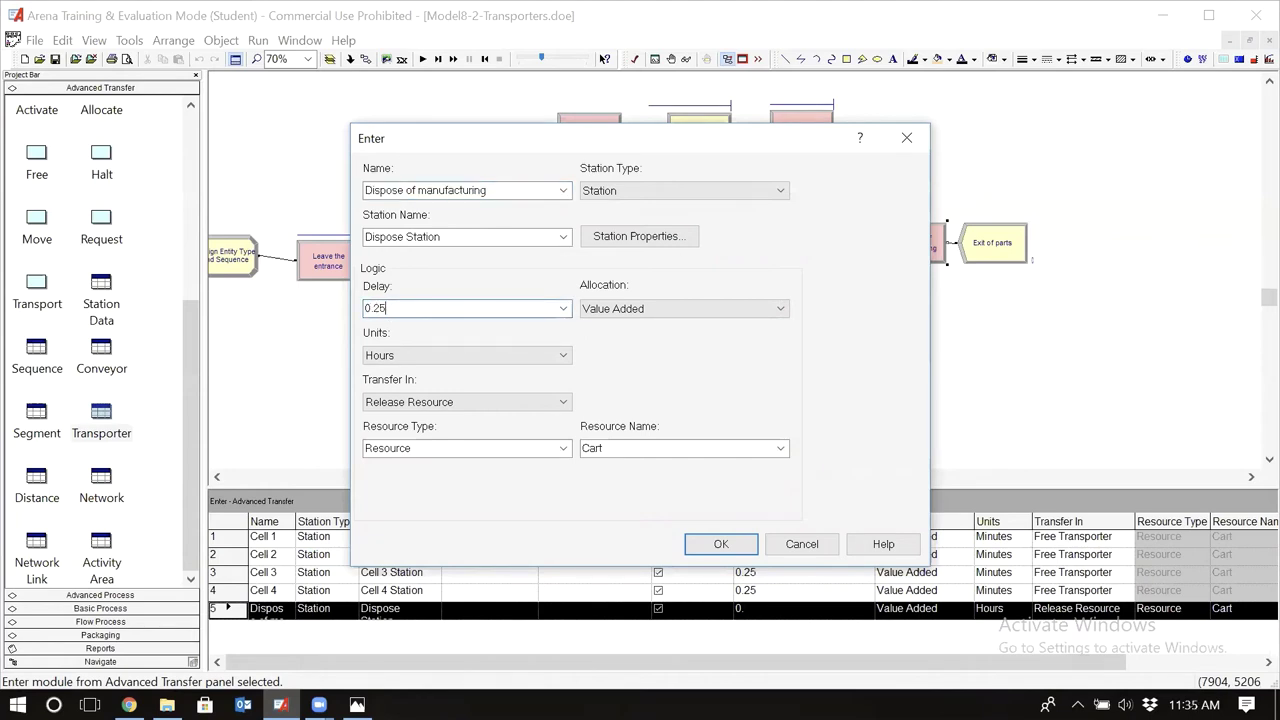
type("0.25")
left_click(444, 359)
key("Up")
key("Return")
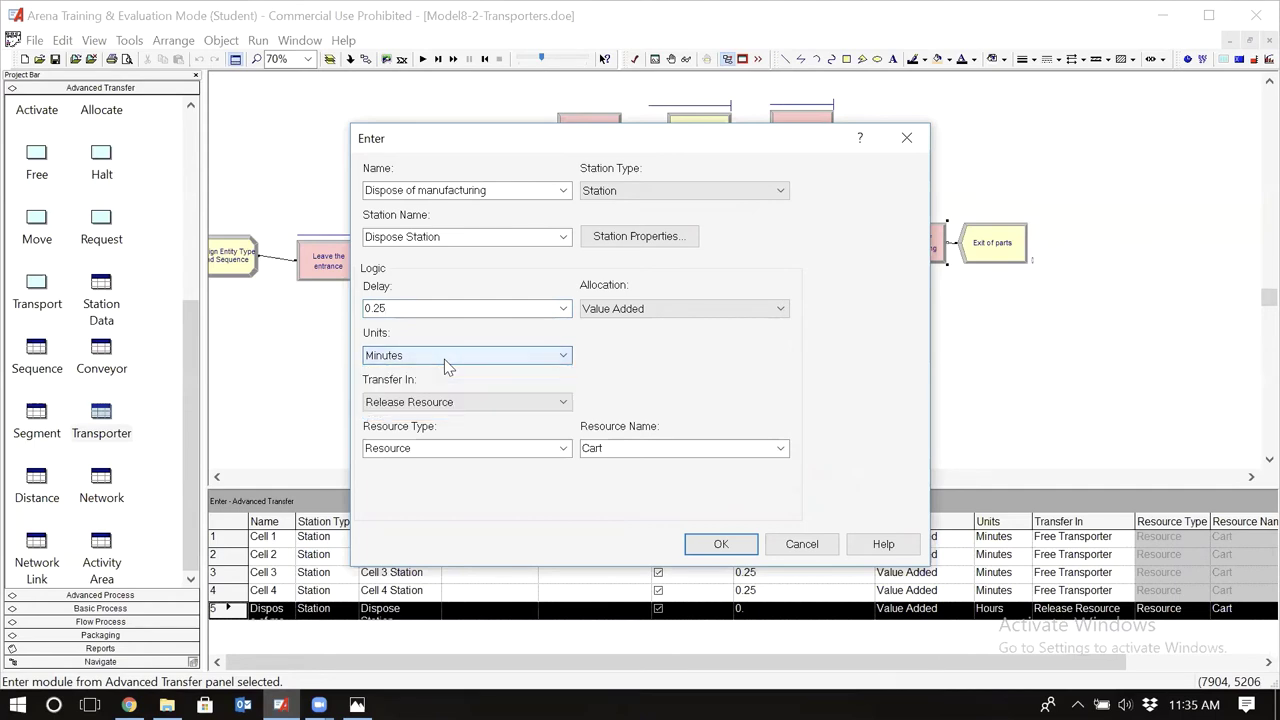
Set Dispose of manufacturing's transfer in to Free Transporter for Cart Transporter, with unit number cartnumber, and accept the settings
left_click(565, 403)
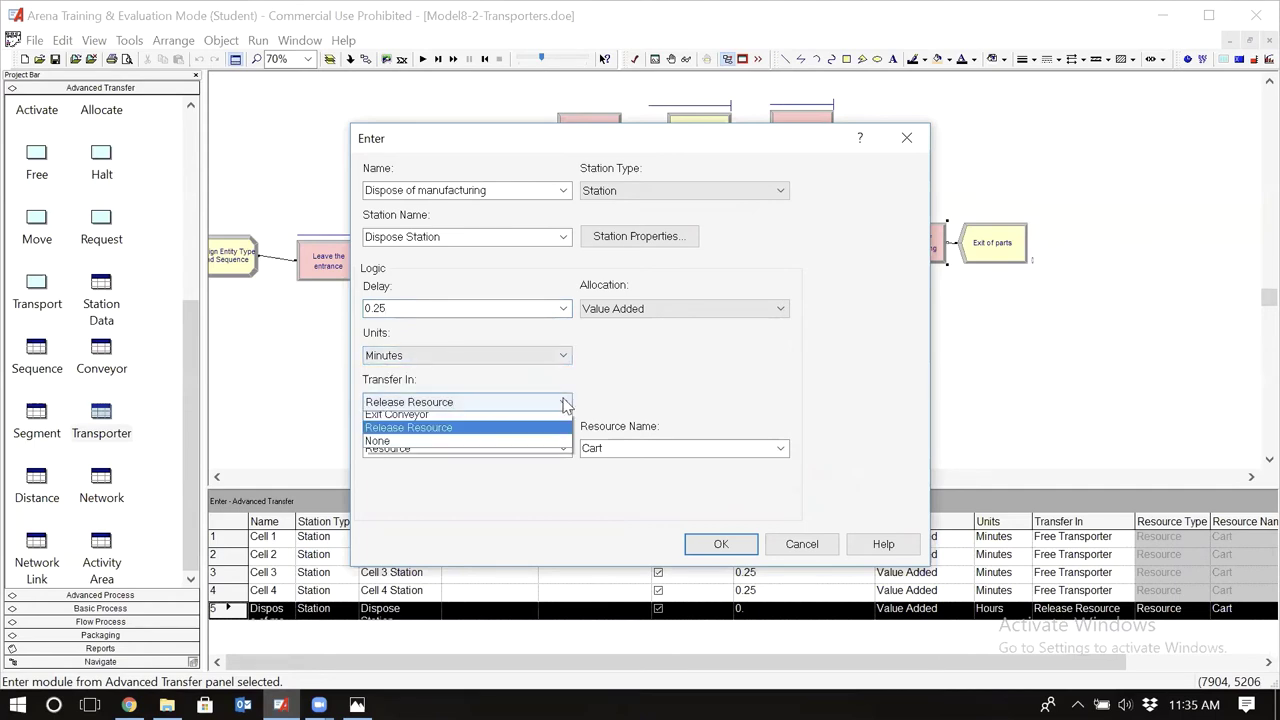
left_click(491, 418)
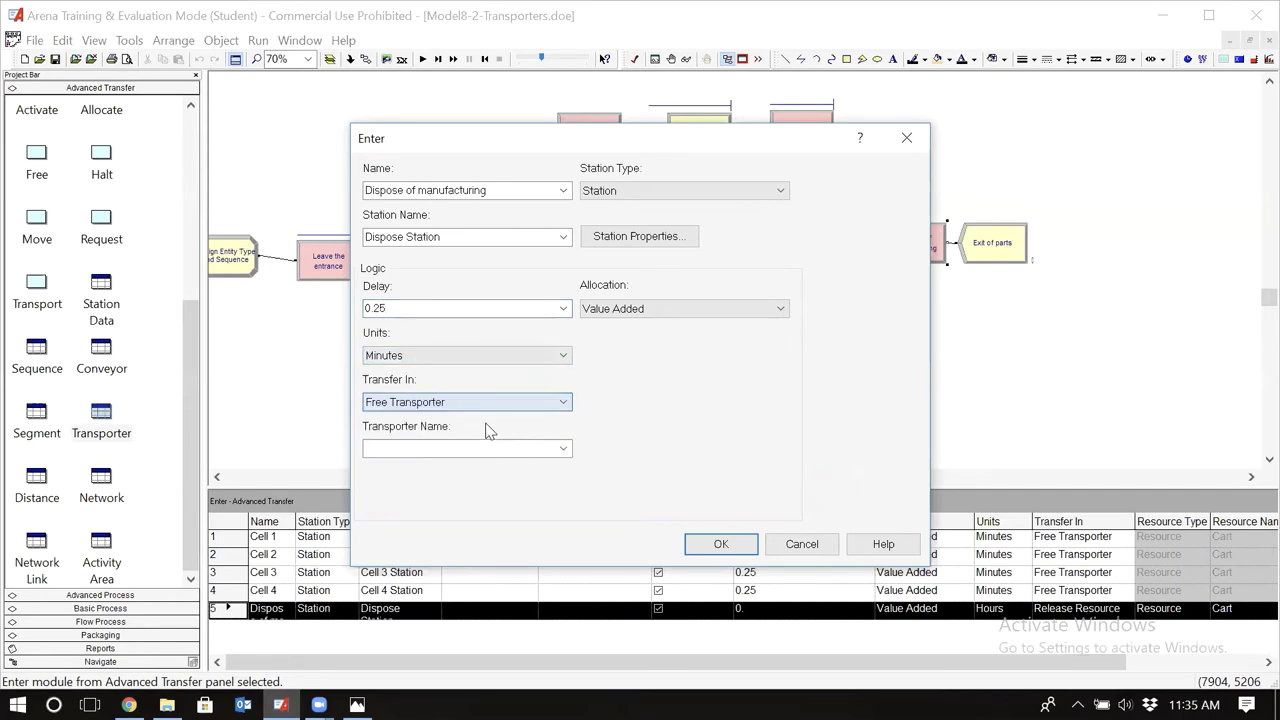
left_click(564, 449)
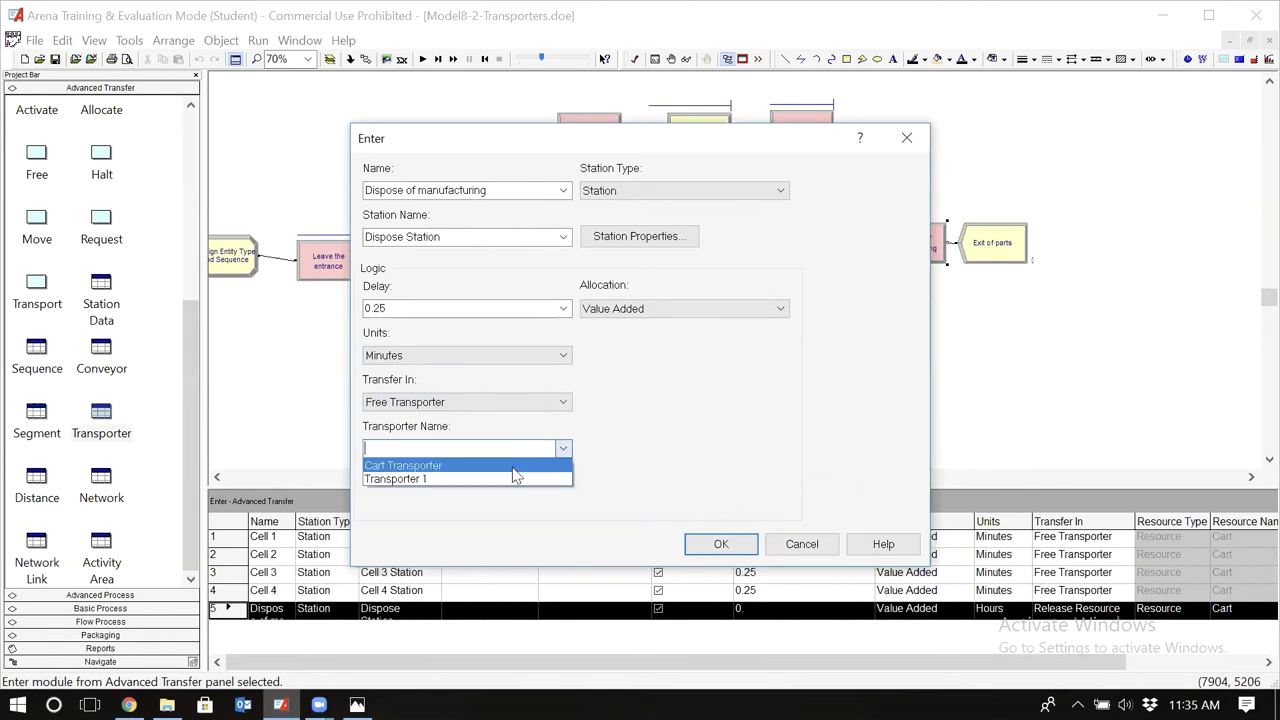
left_click(512, 466)
left_click(613, 448)
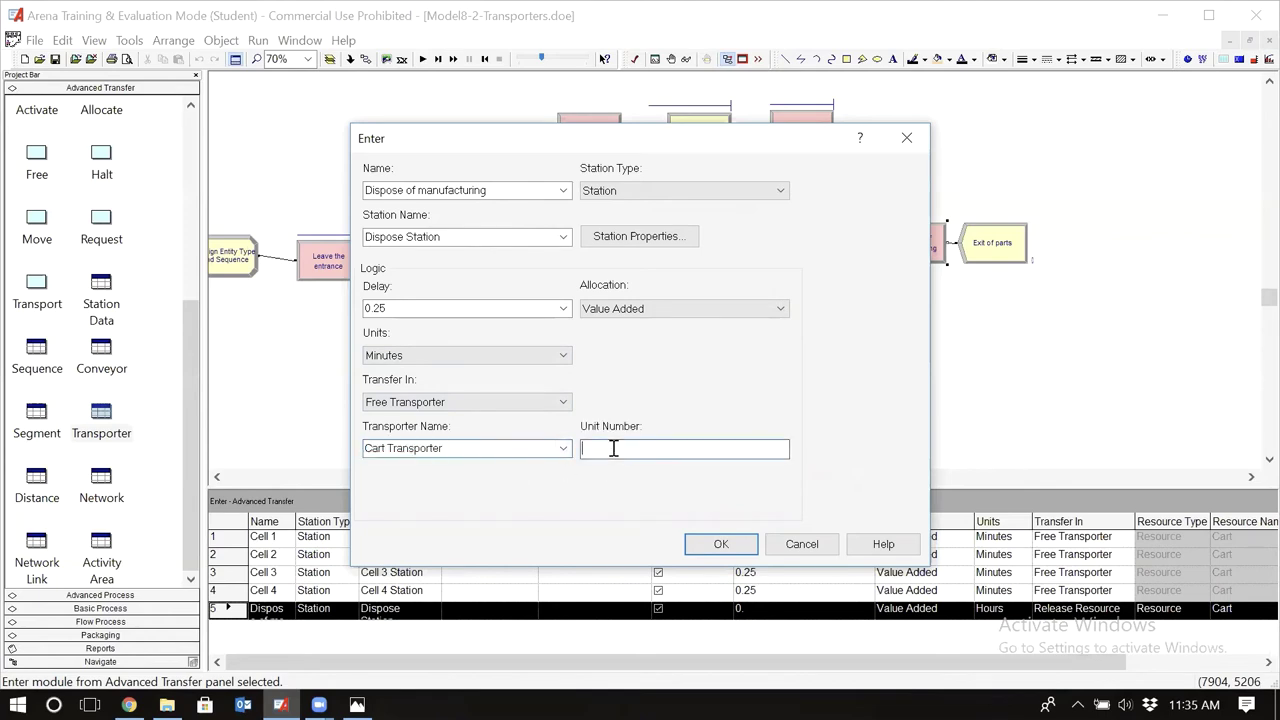
type("cartnumber")
left_click(707, 547)
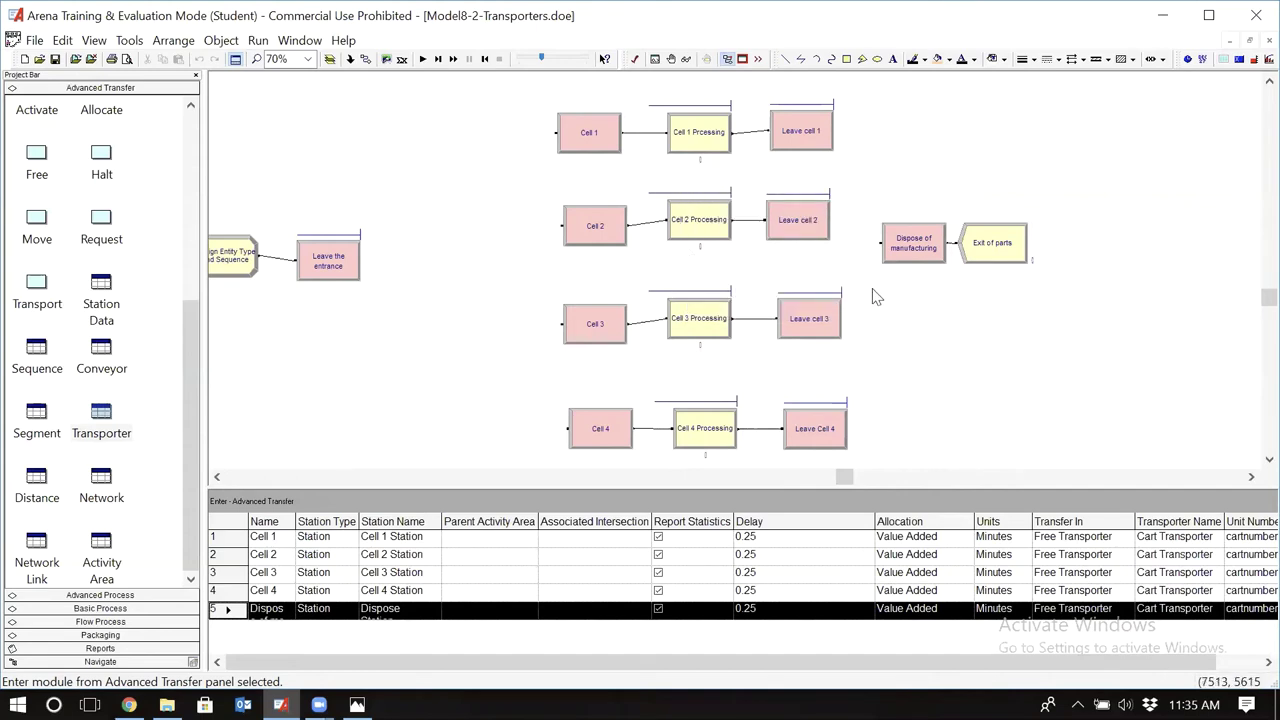
Review the Leave module settings and the Transporter and Distance data tables for the Cart Transporter
left_click(328, 260)
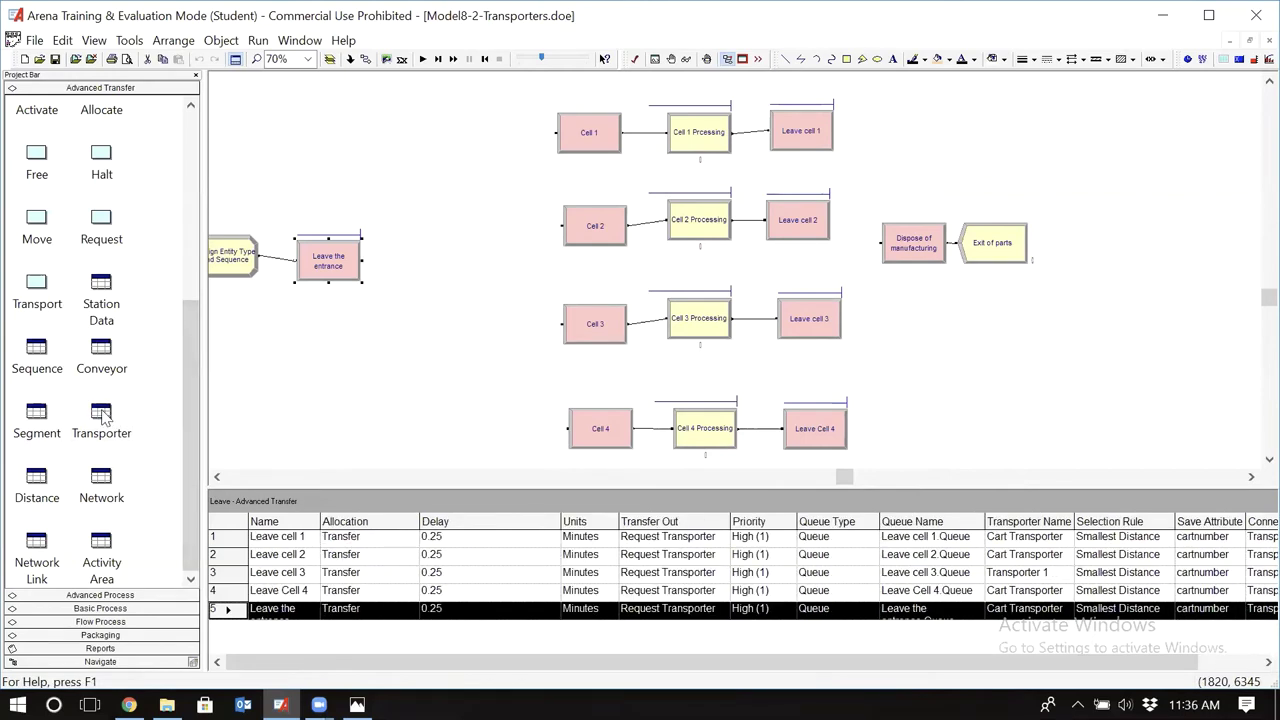
left_click(103, 416)
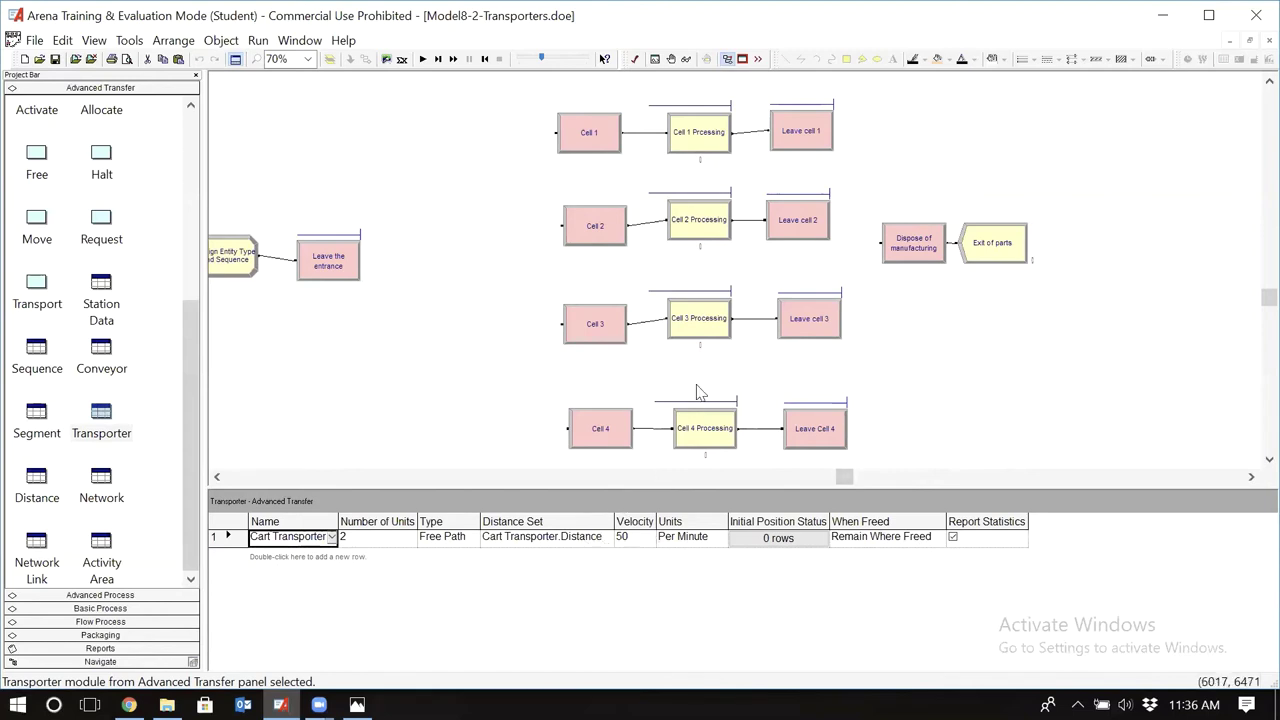
left_click(703, 268)
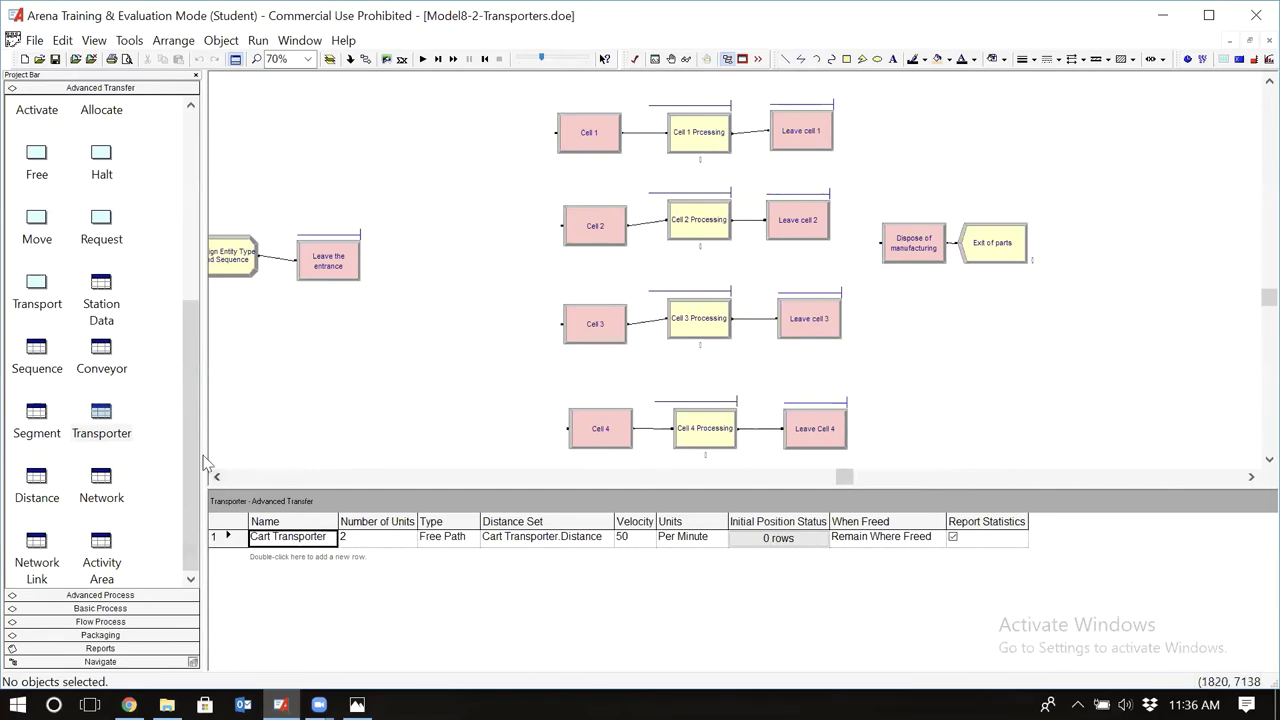
left_click(37, 478)
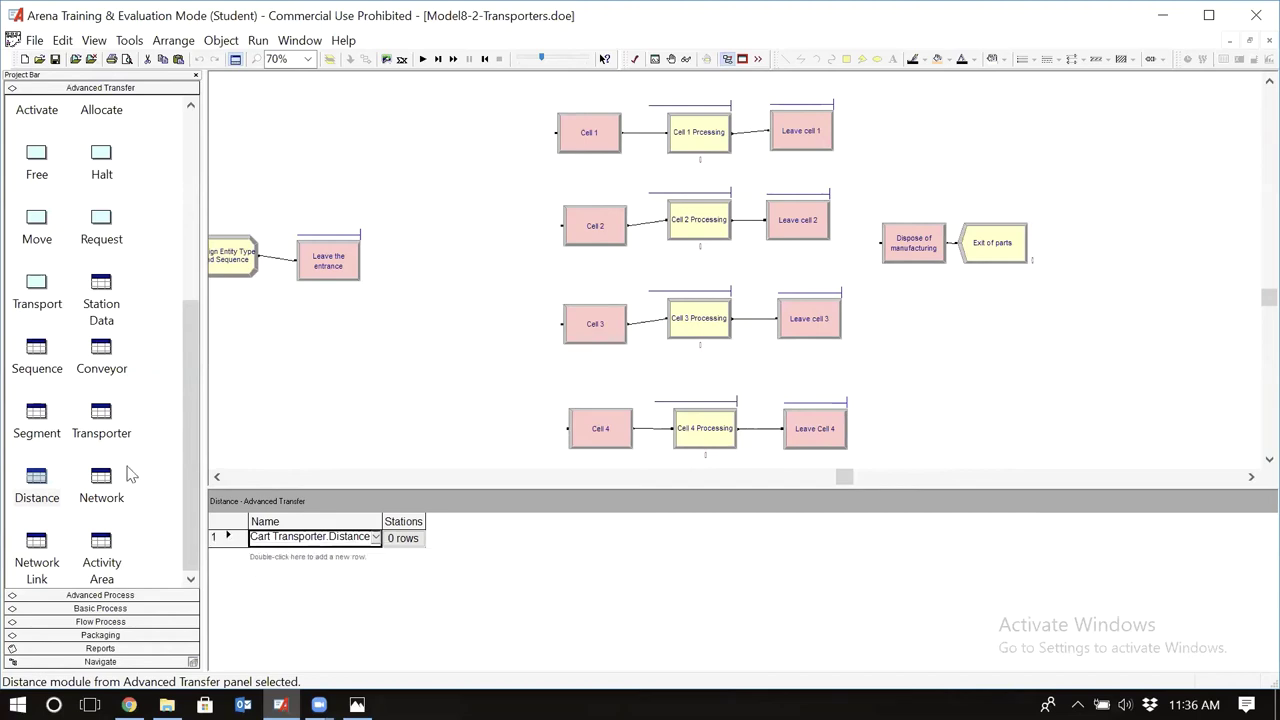
left_click(102, 420)
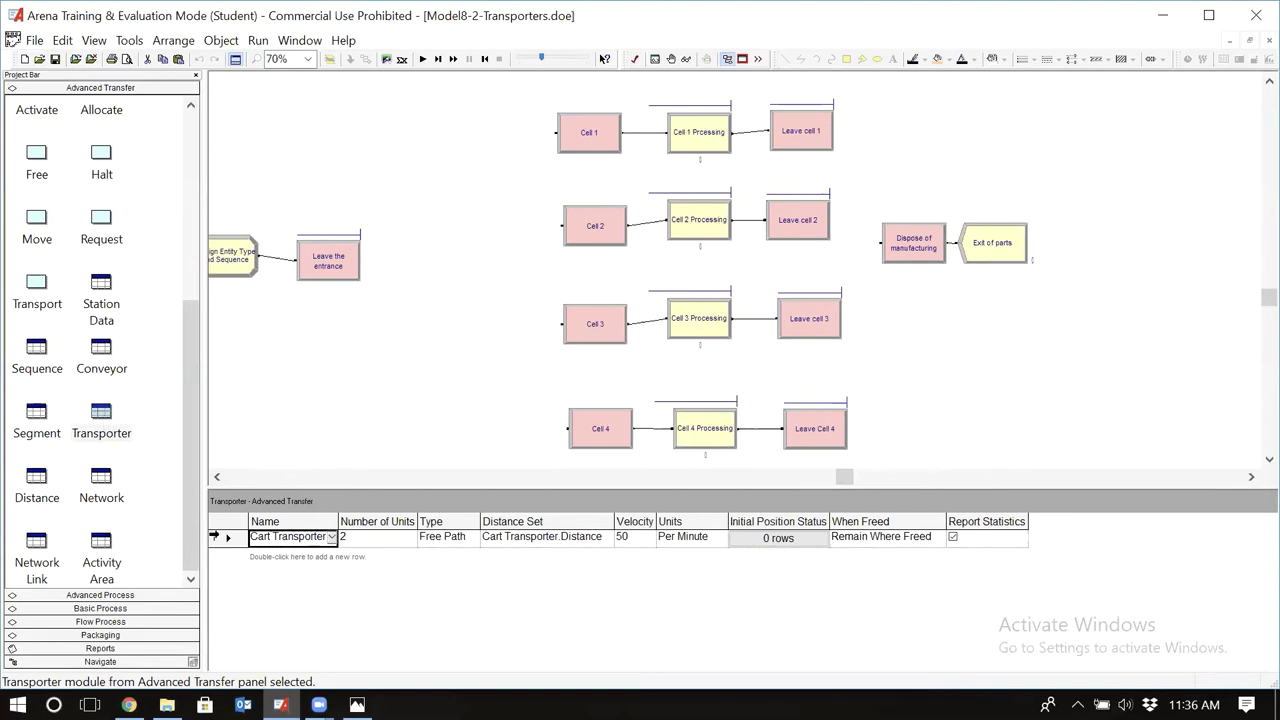
Review the Cart Transporter settings and its distance set, and consult the possible cart moves table in the Transporter.jpg photo
double_click(230, 537)
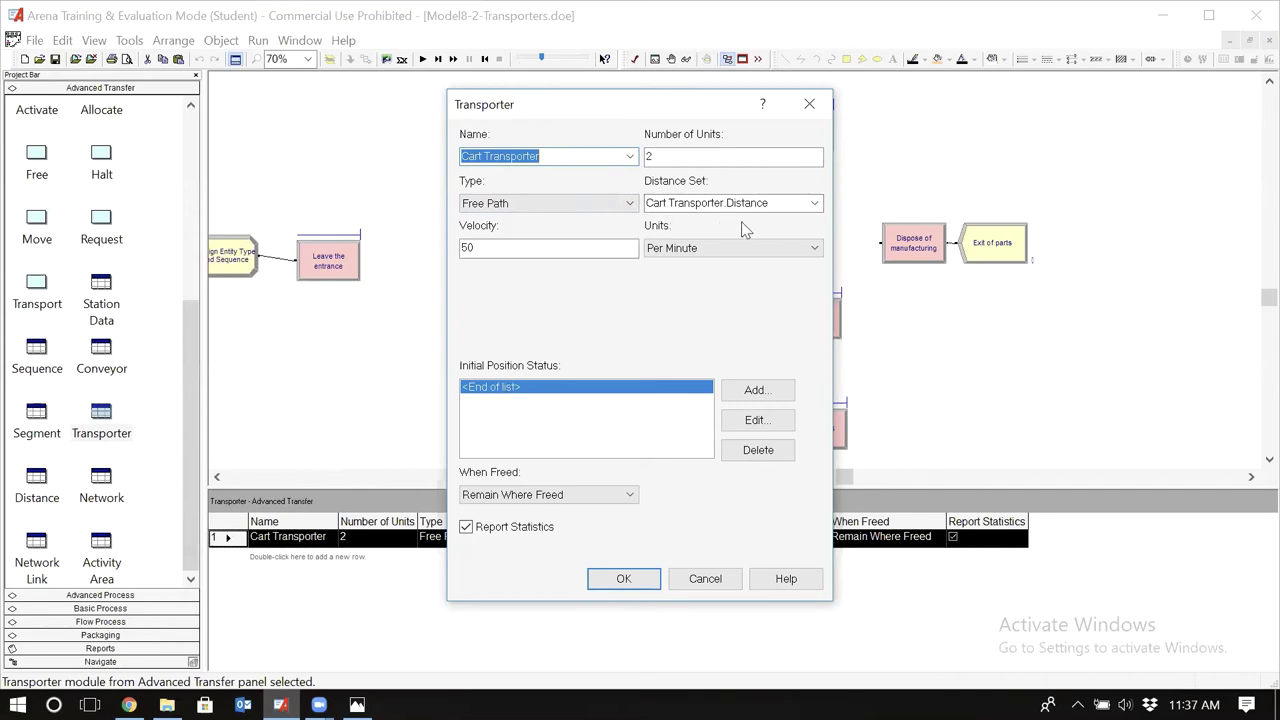
left_click(623, 579)
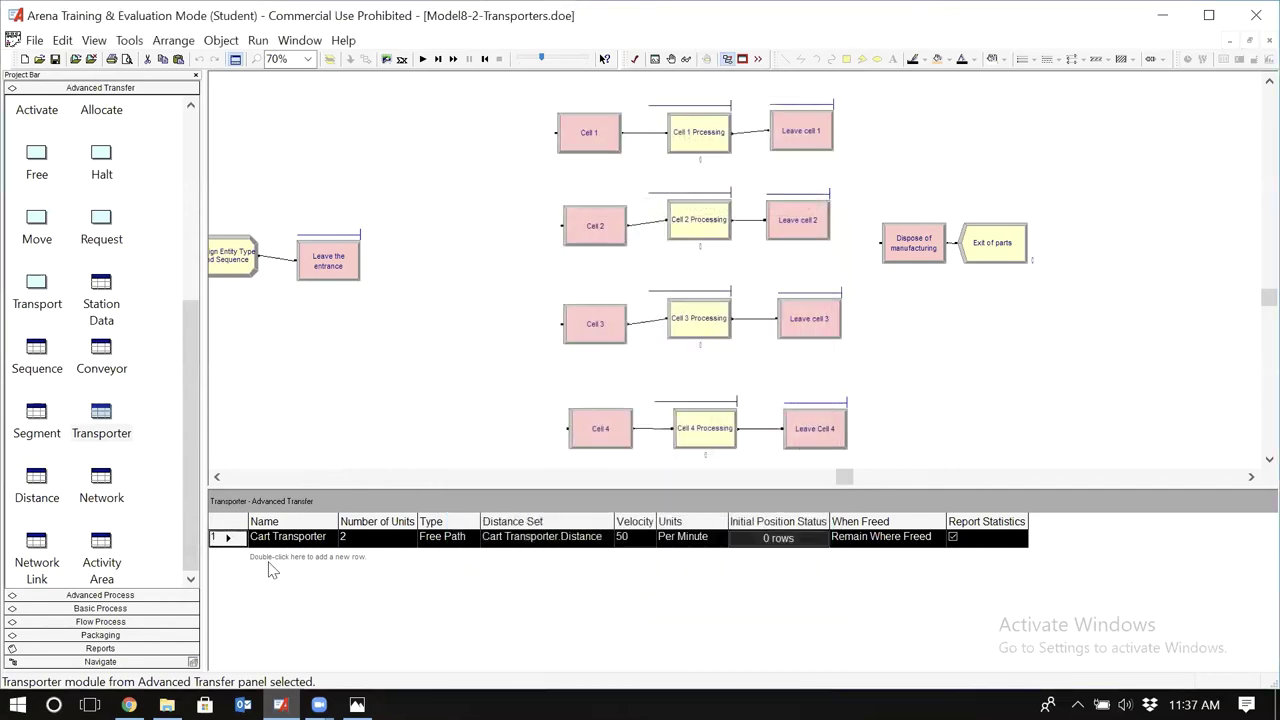
left_click(45, 485)
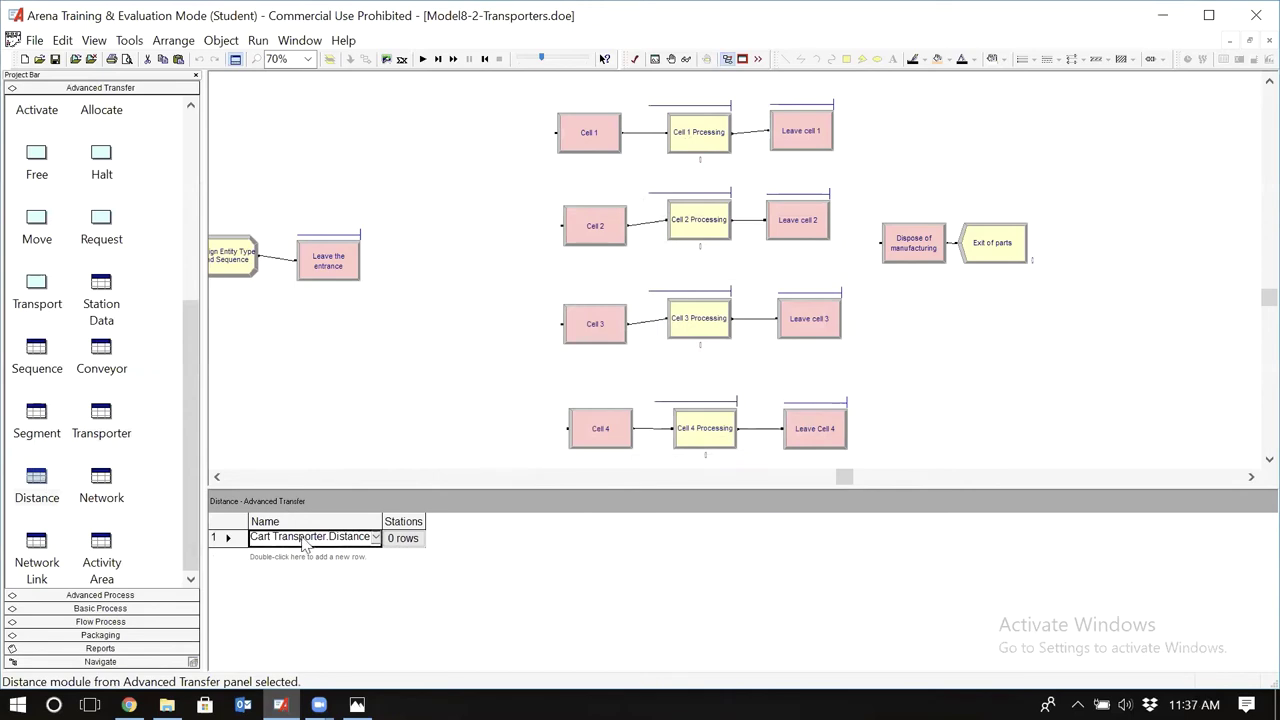
double_click(228, 540)
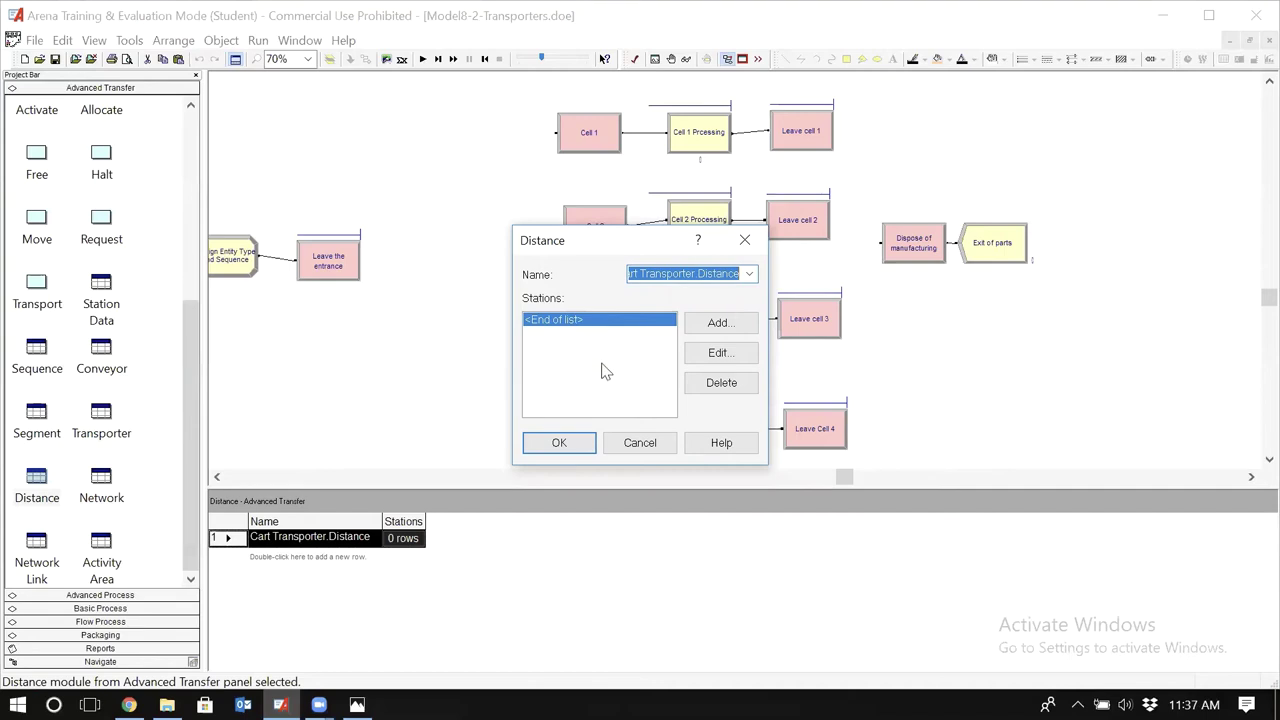
key("alt+Tab")
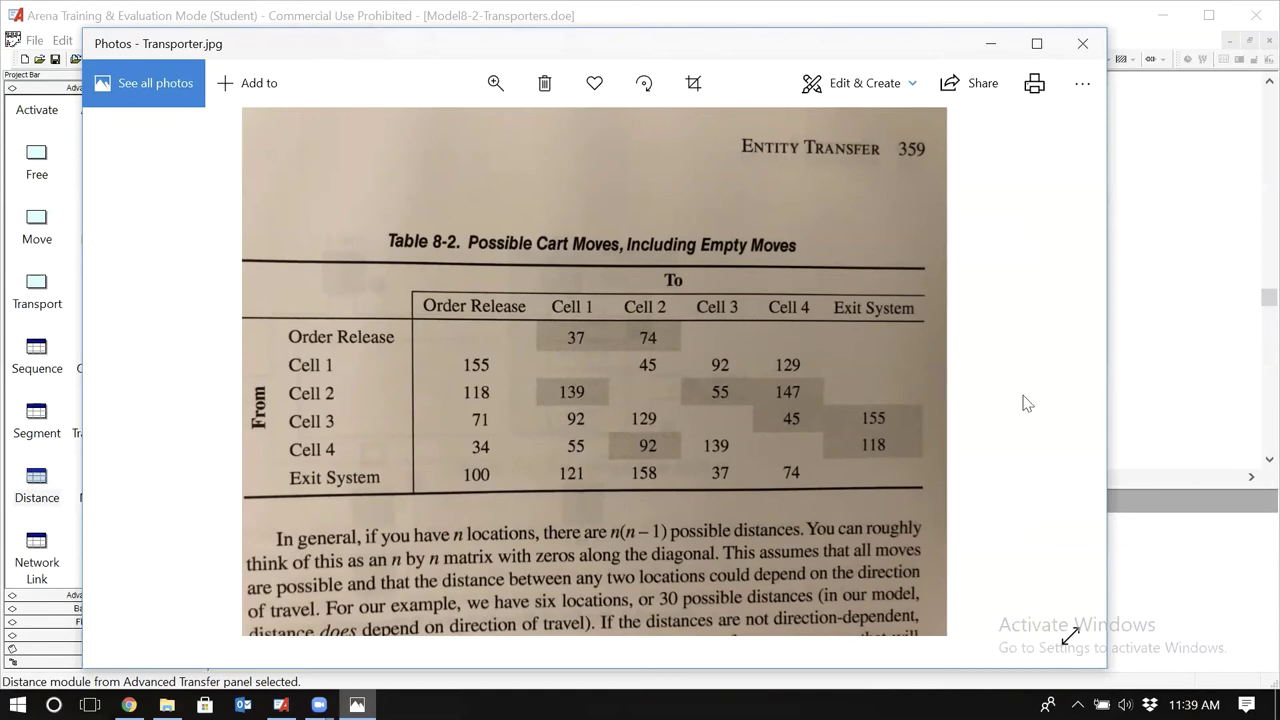
left_click(1162, 380)
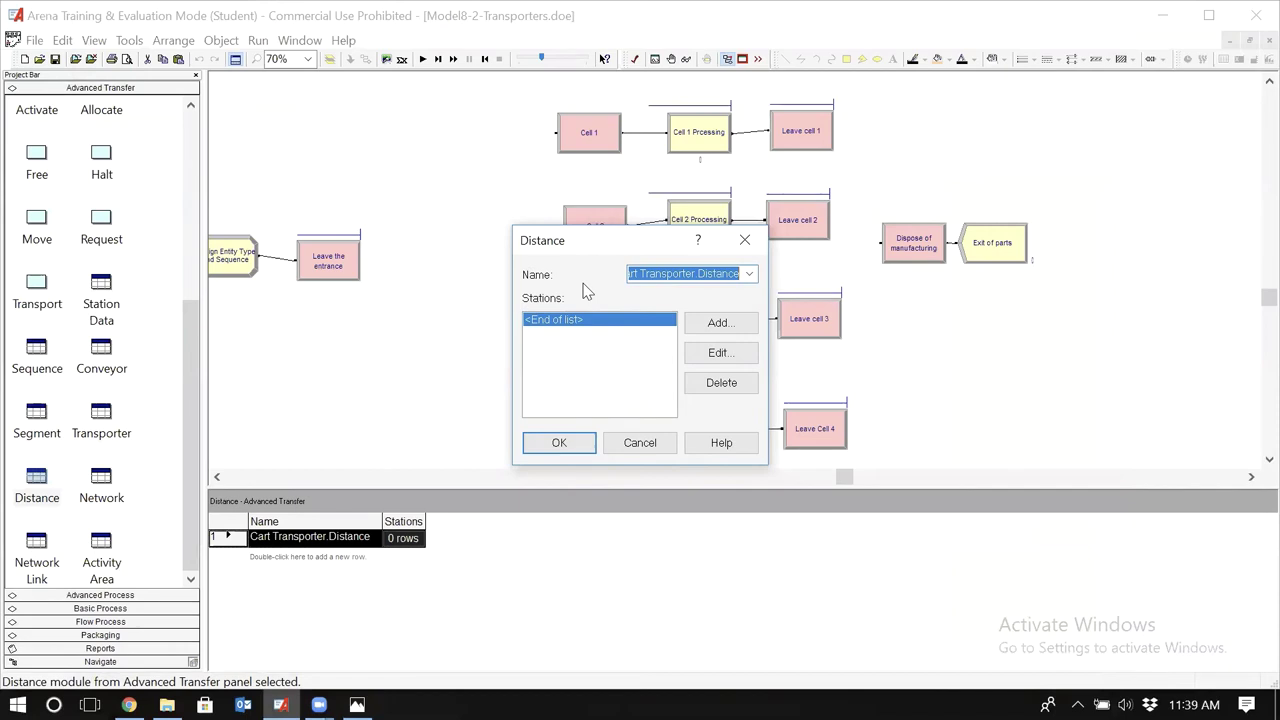
left_click(357, 704)
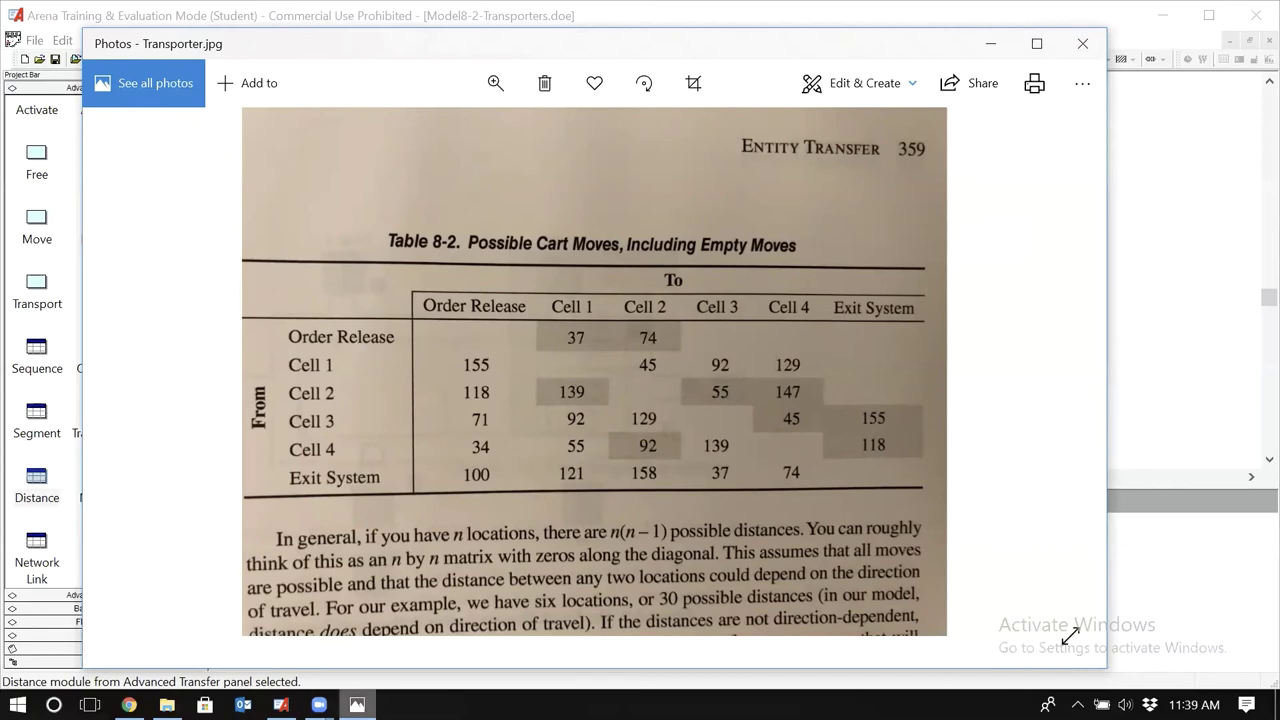
left_click(357, 704)
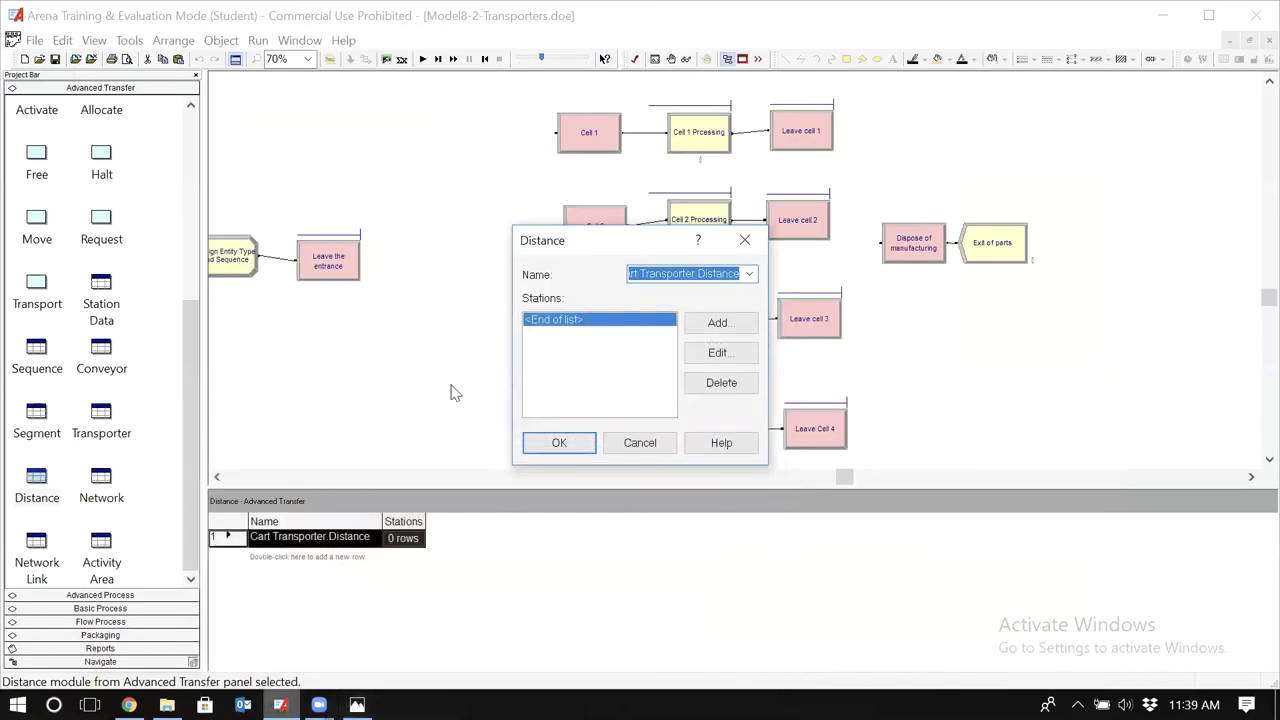
left_click(720, 324)
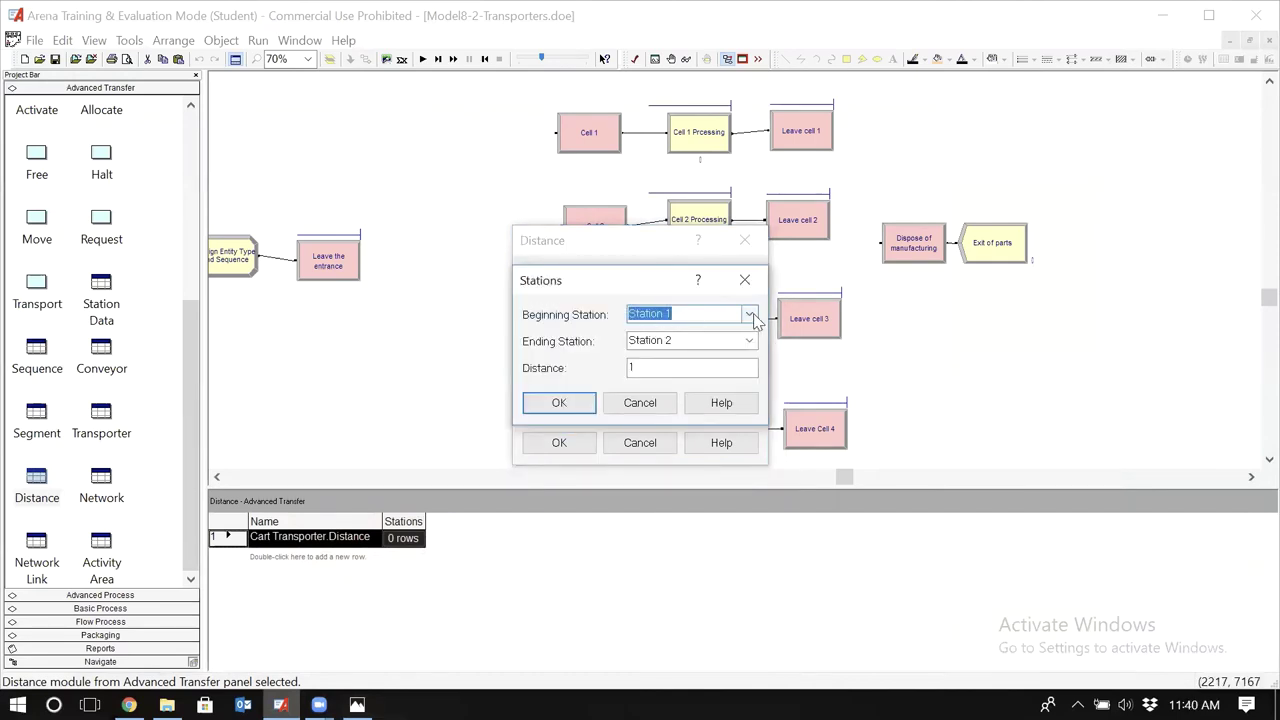
left_click(749, 315)
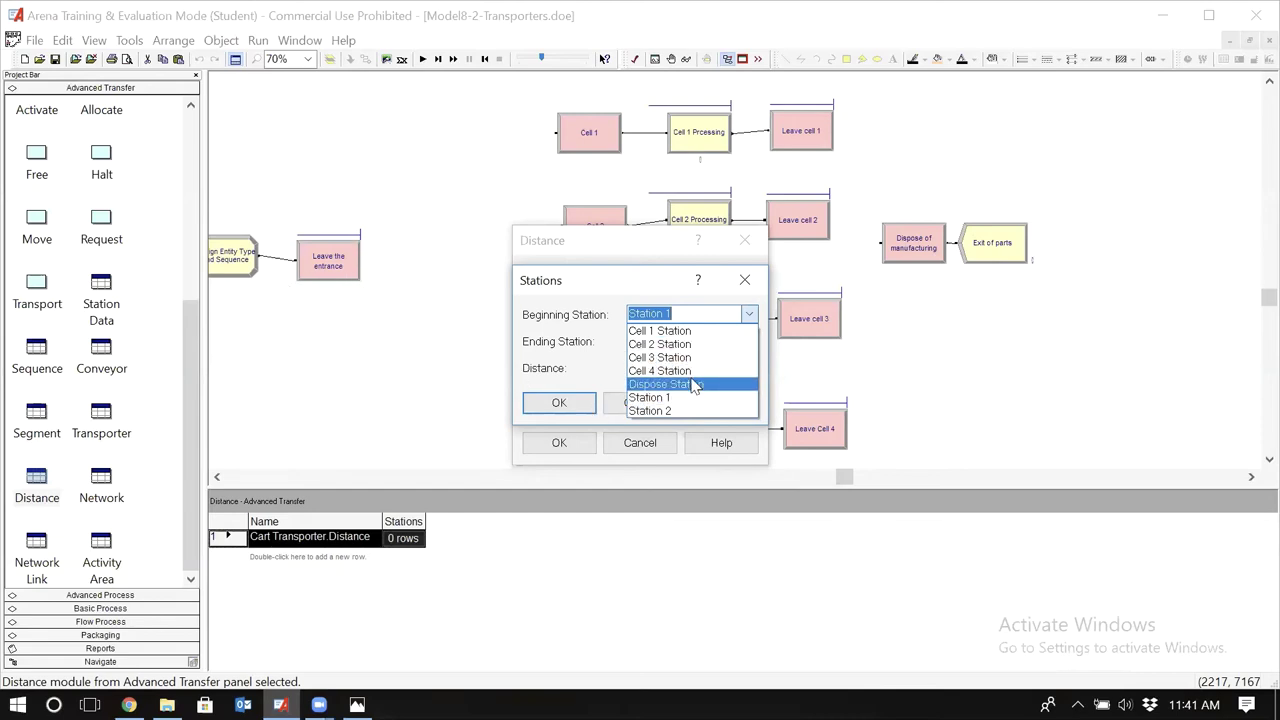
key("Escape")
key("Escape")
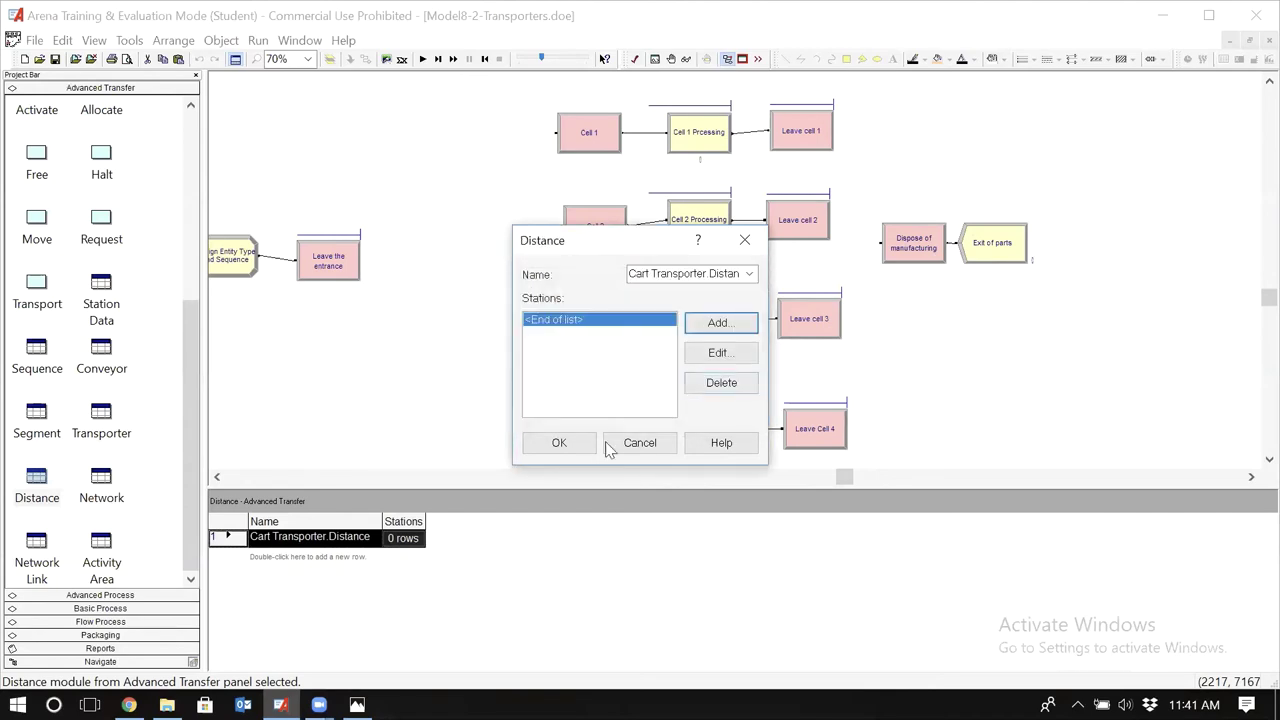
left_click(636, 446)
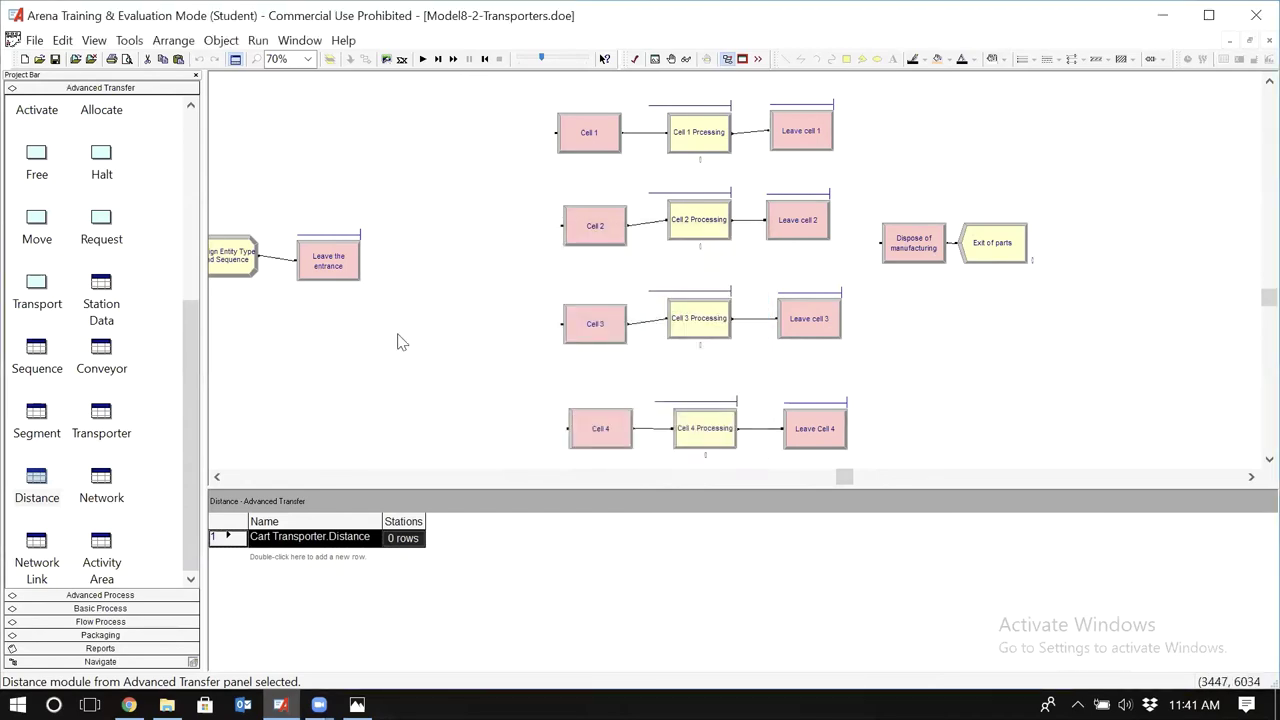
Check the Leave the entrance module's settings and the Station Data table for a station at the parts entrance
scroll(326, 314, "left", 5)
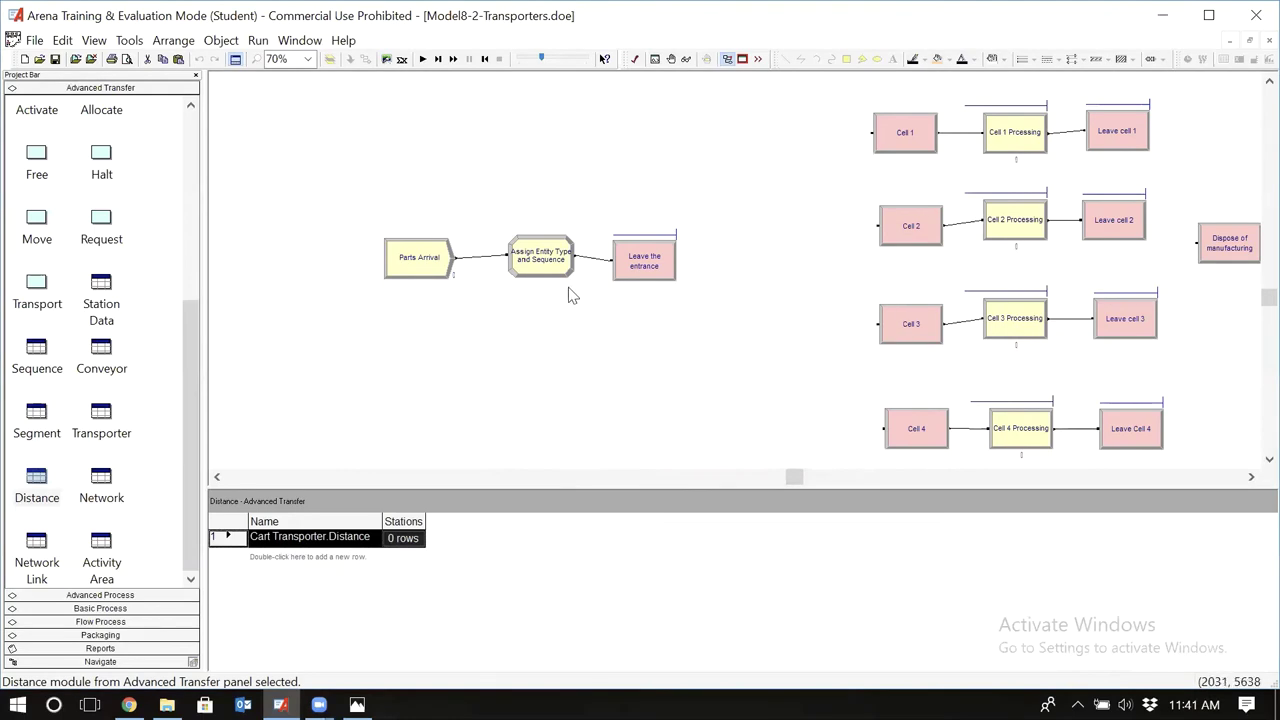
double_click(646, 272)
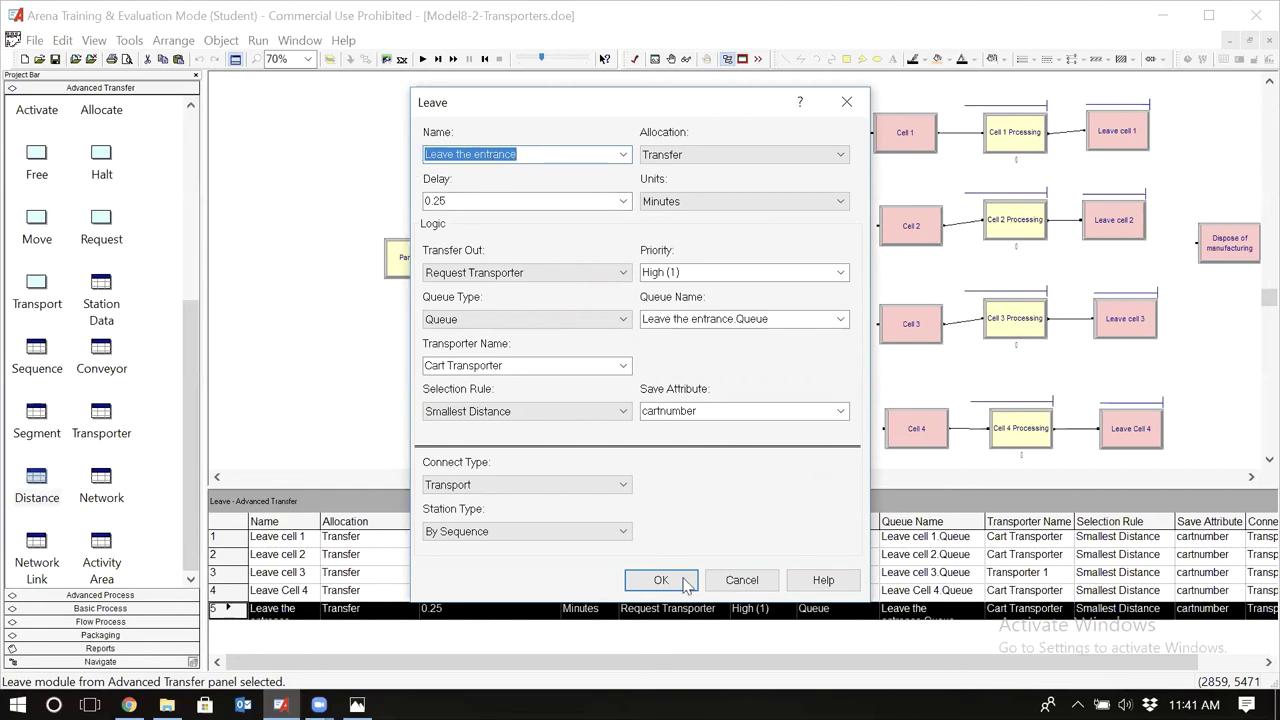
left_click(740, 580)
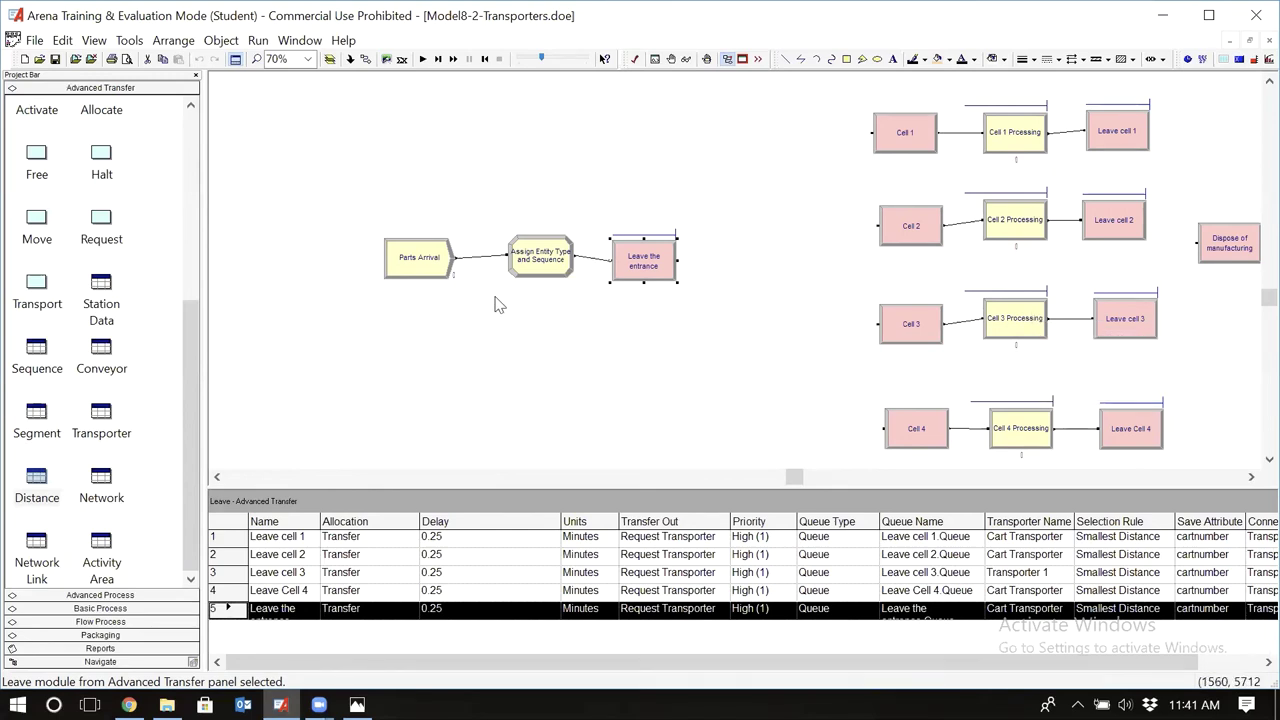
left_click(104, 287)
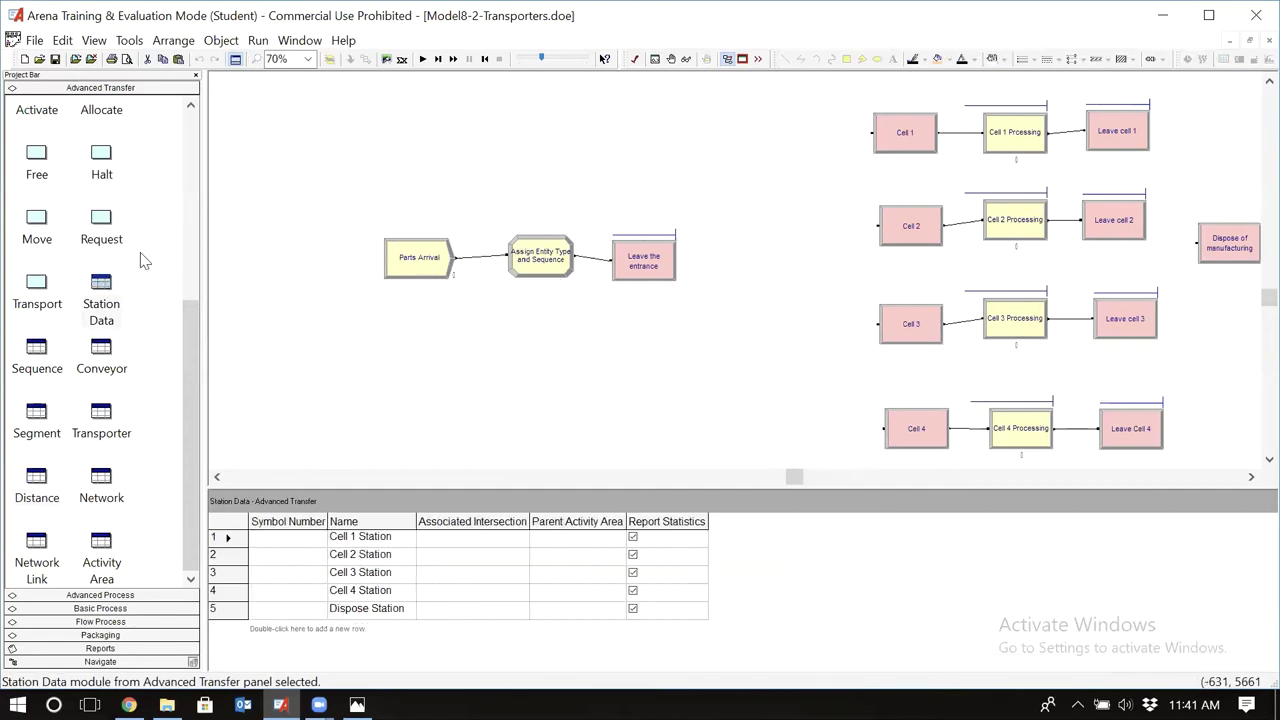
Shift Leave the entrance aside and insert a Station module between it and Assign Entity Type and Sequence
left_click(188, 129)
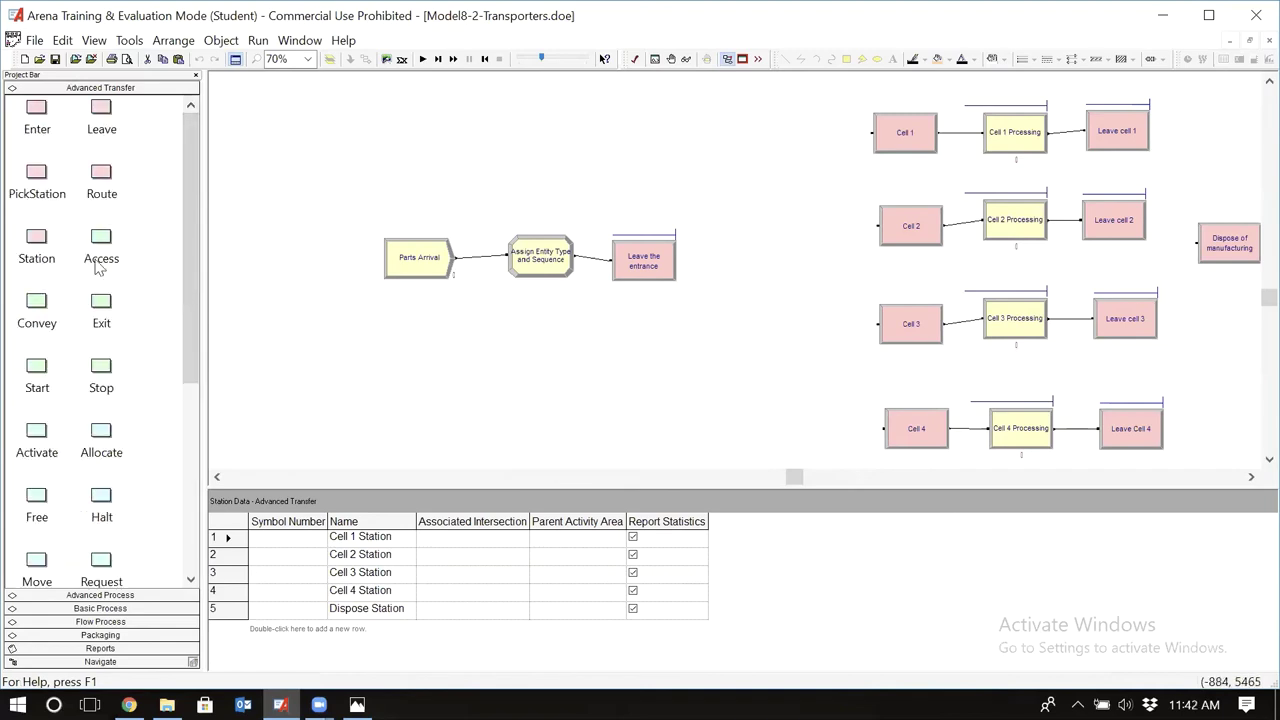
left_click(36, 240)
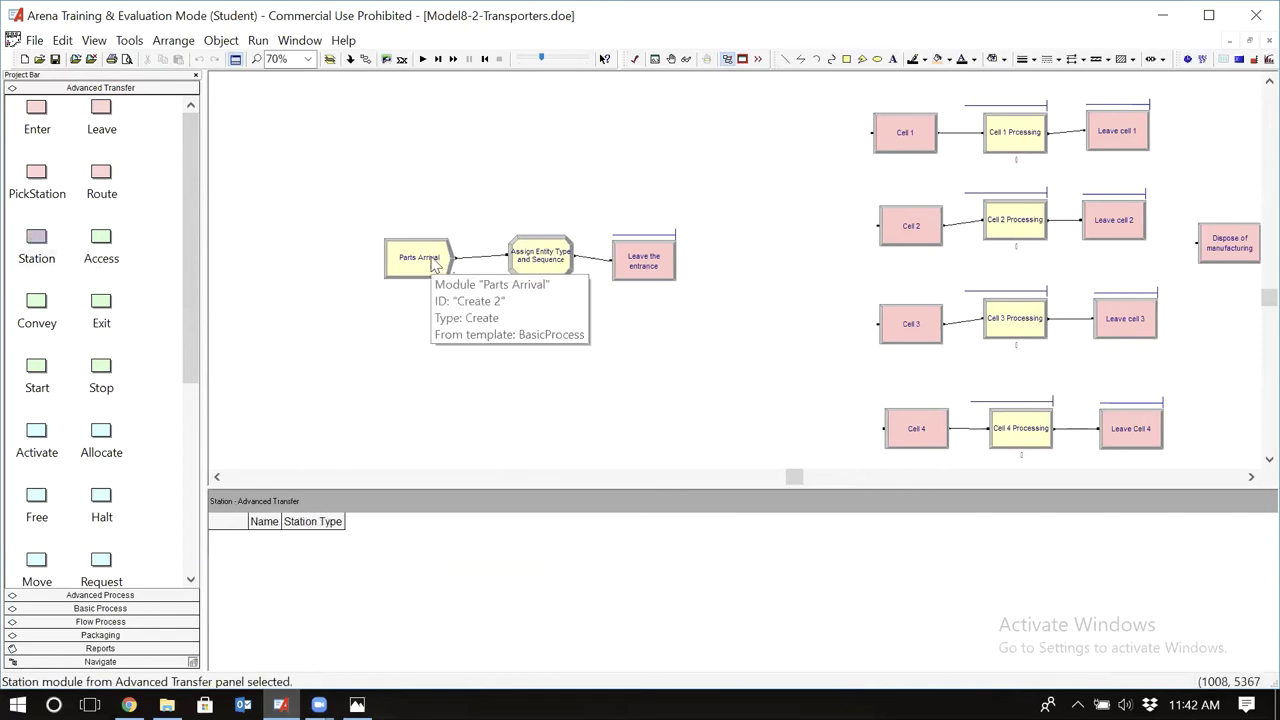
left_click_drag(664, 266, 733, 266)
left_click_drag(37, 246, 592, 259)
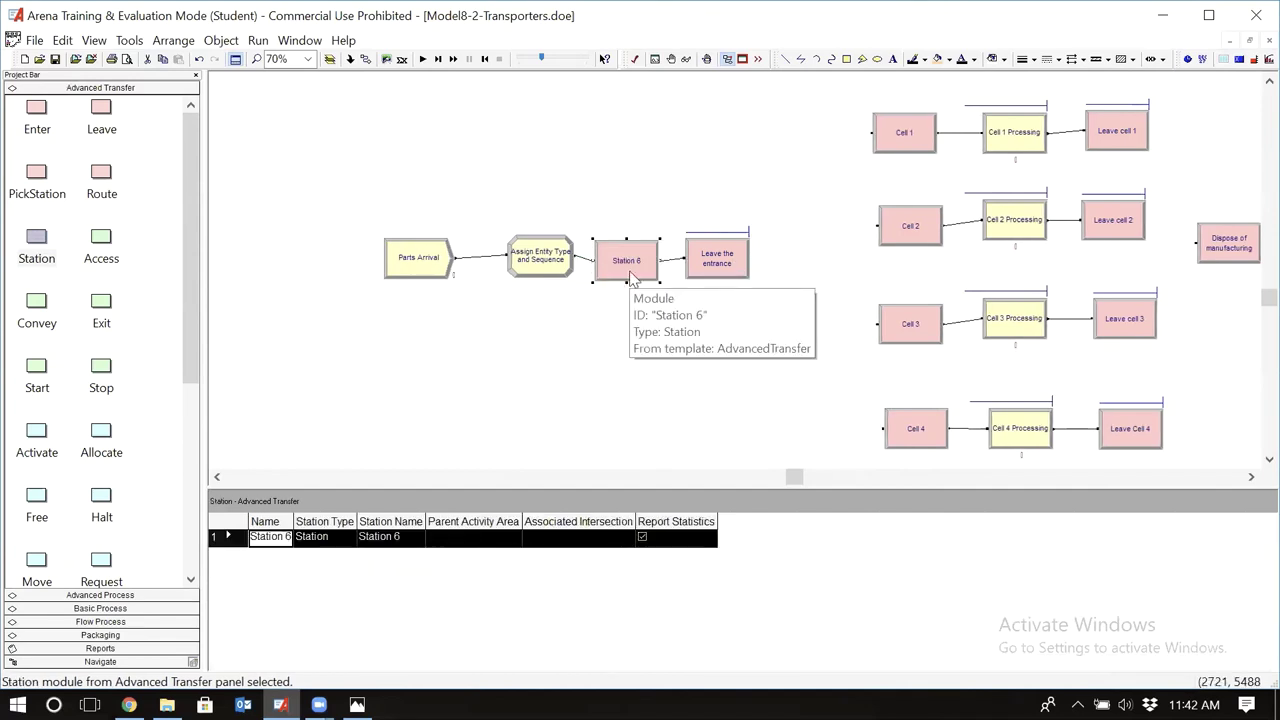
Set both the name and the station name of the new Station module to Order Release and accept the settings
double_click(632, 280)
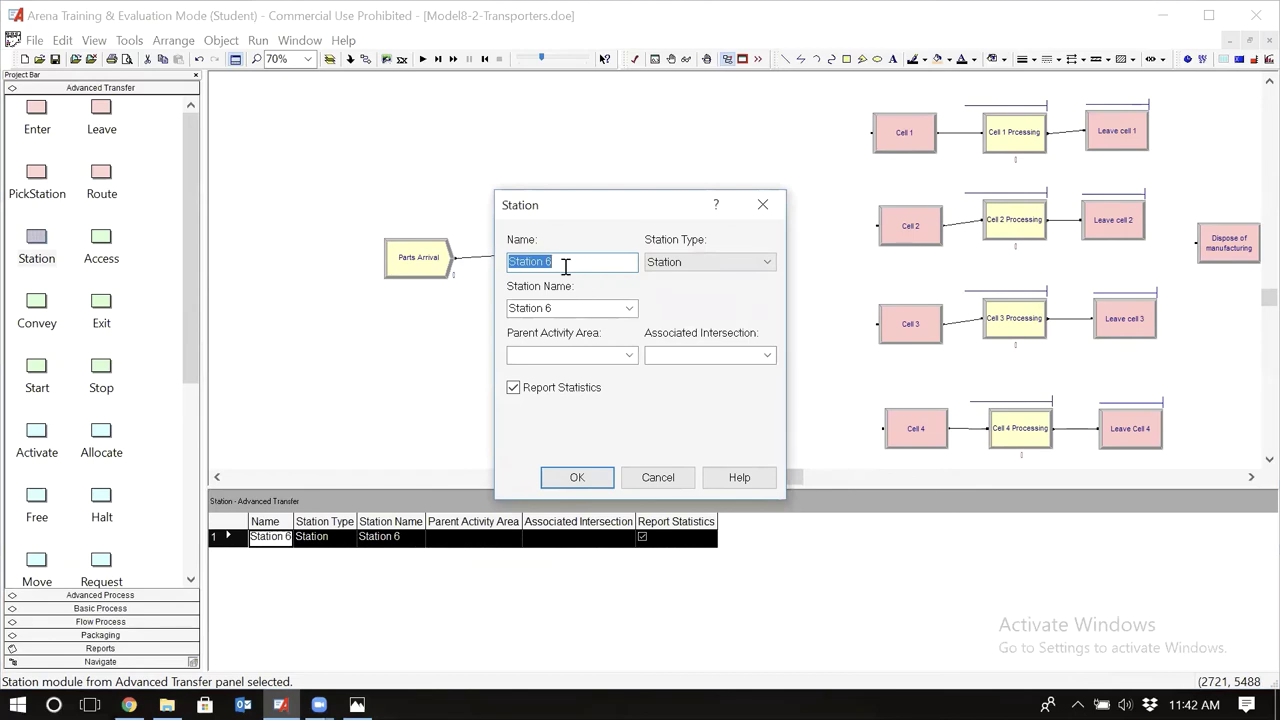
type("Order Release")
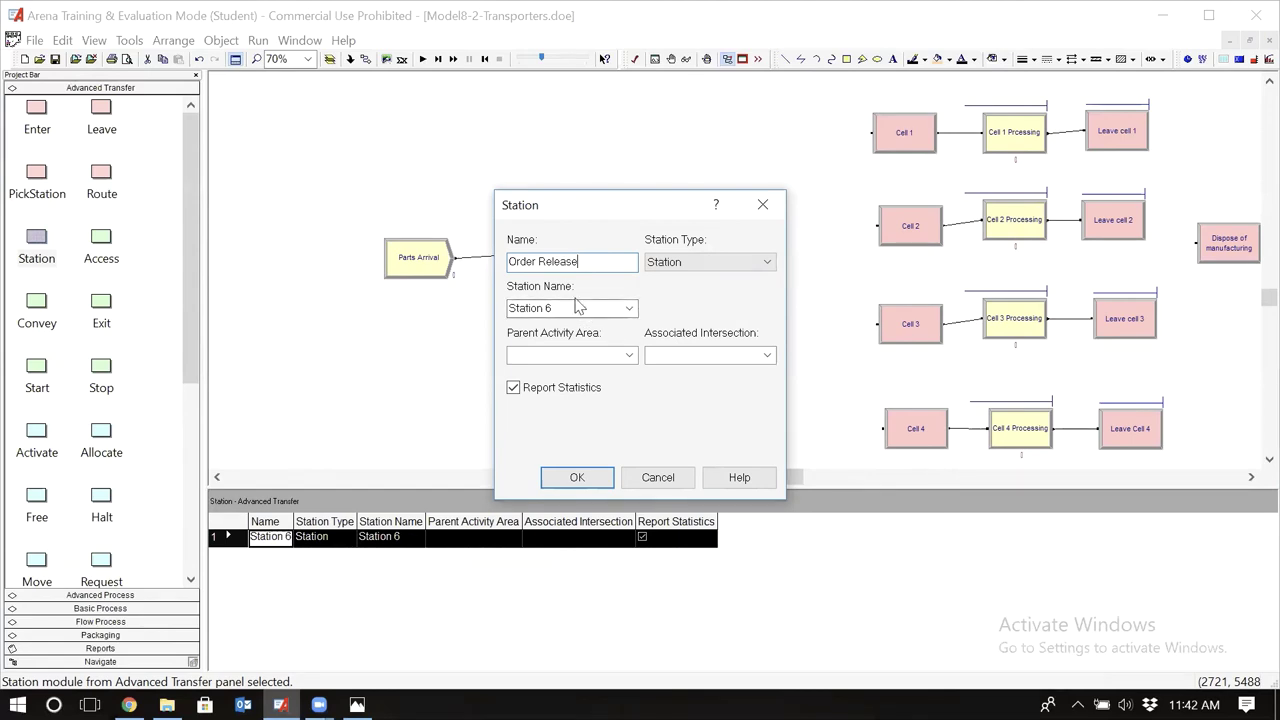
left_click(612, 308)
double_click(591, 263)
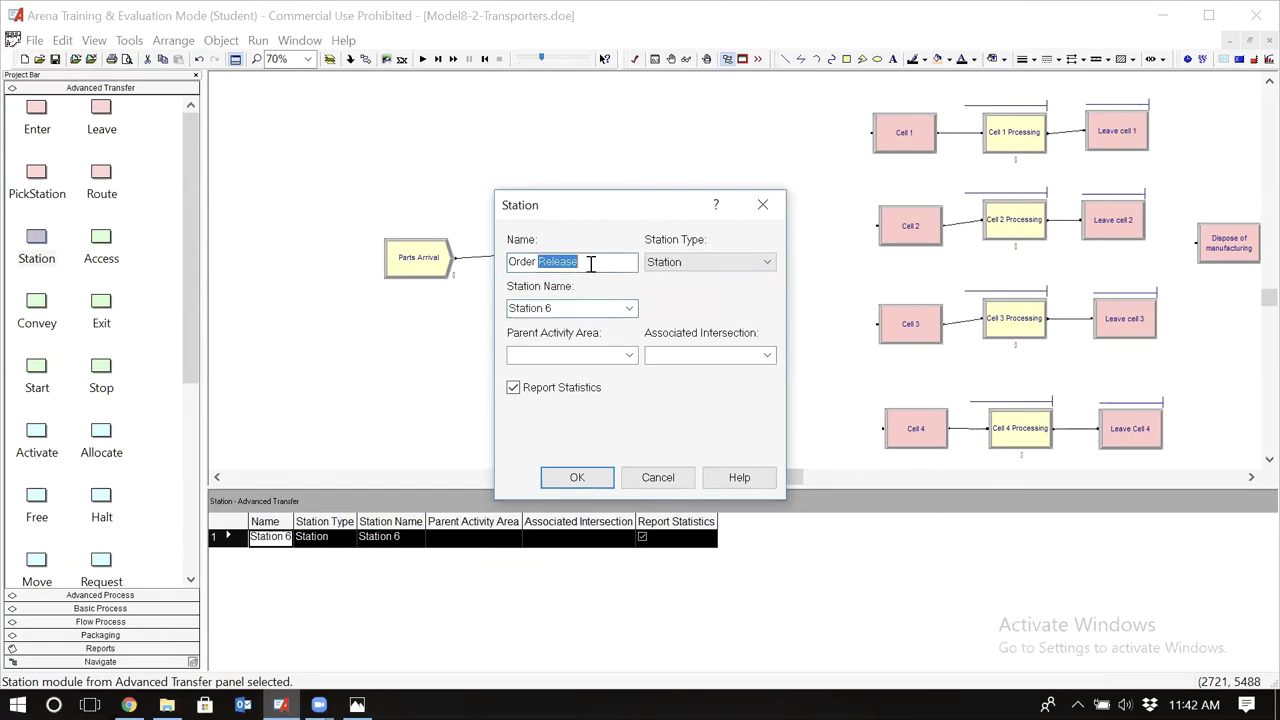
double_click(591, 263)
left_click_drag(591, 263, 457, 266)
key("ctrl+c")
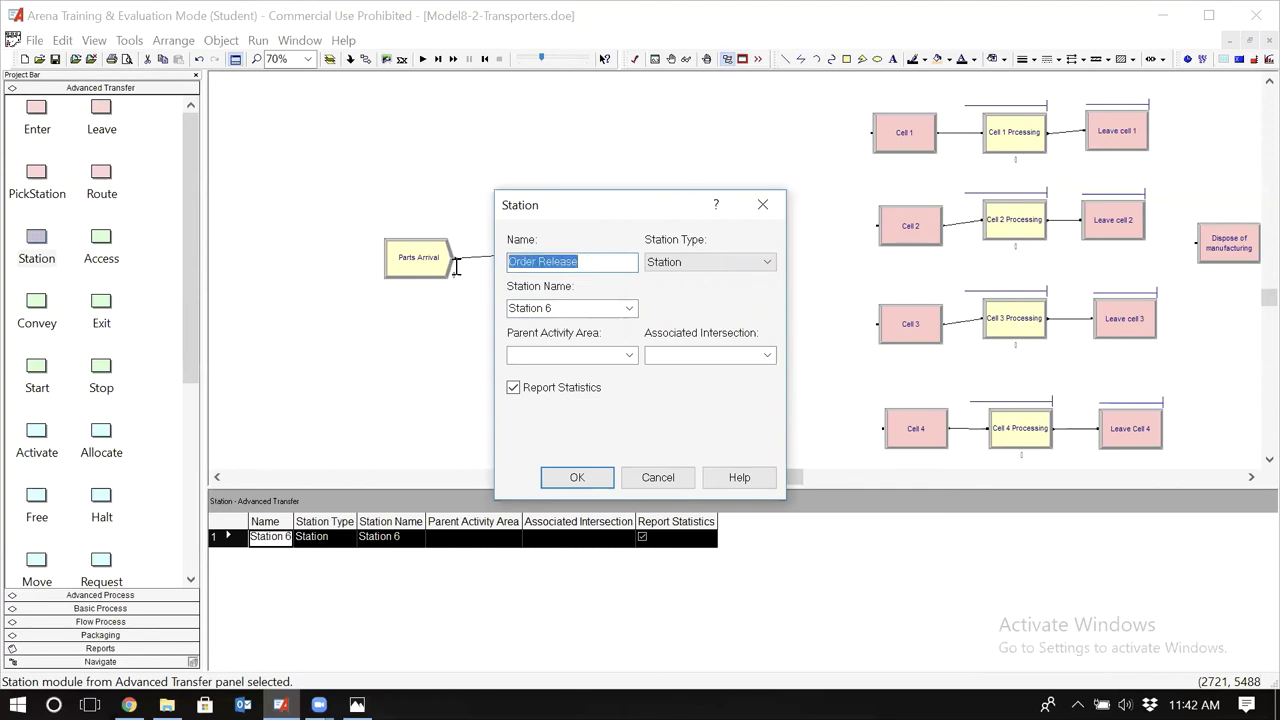
left_click(569, 308)
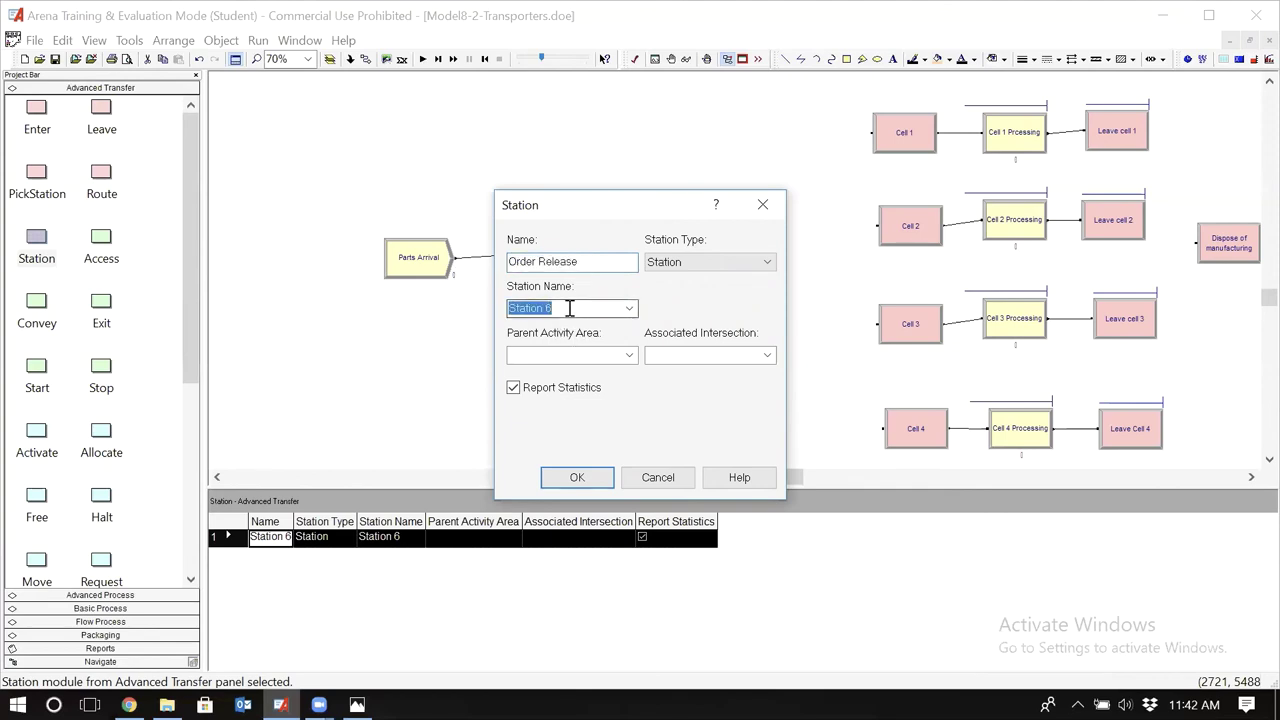
key("ctrl+v")
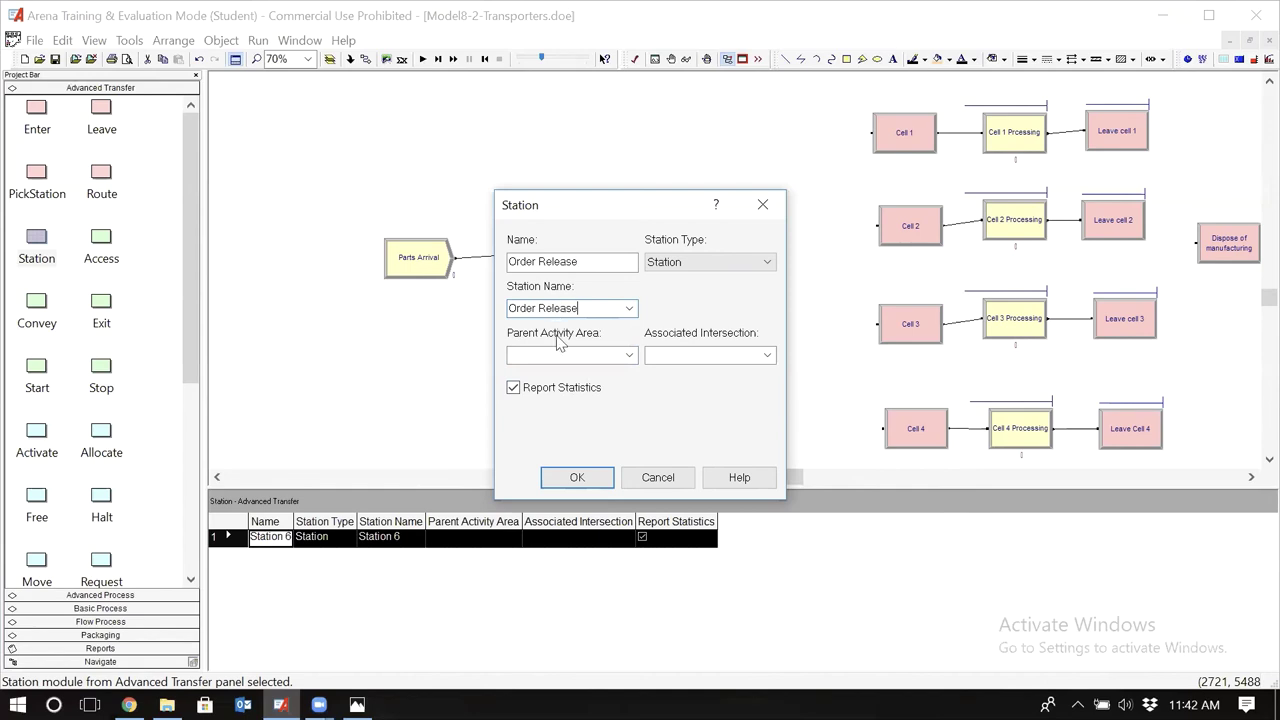
left_click(578, 480)
left_click(634, 351)
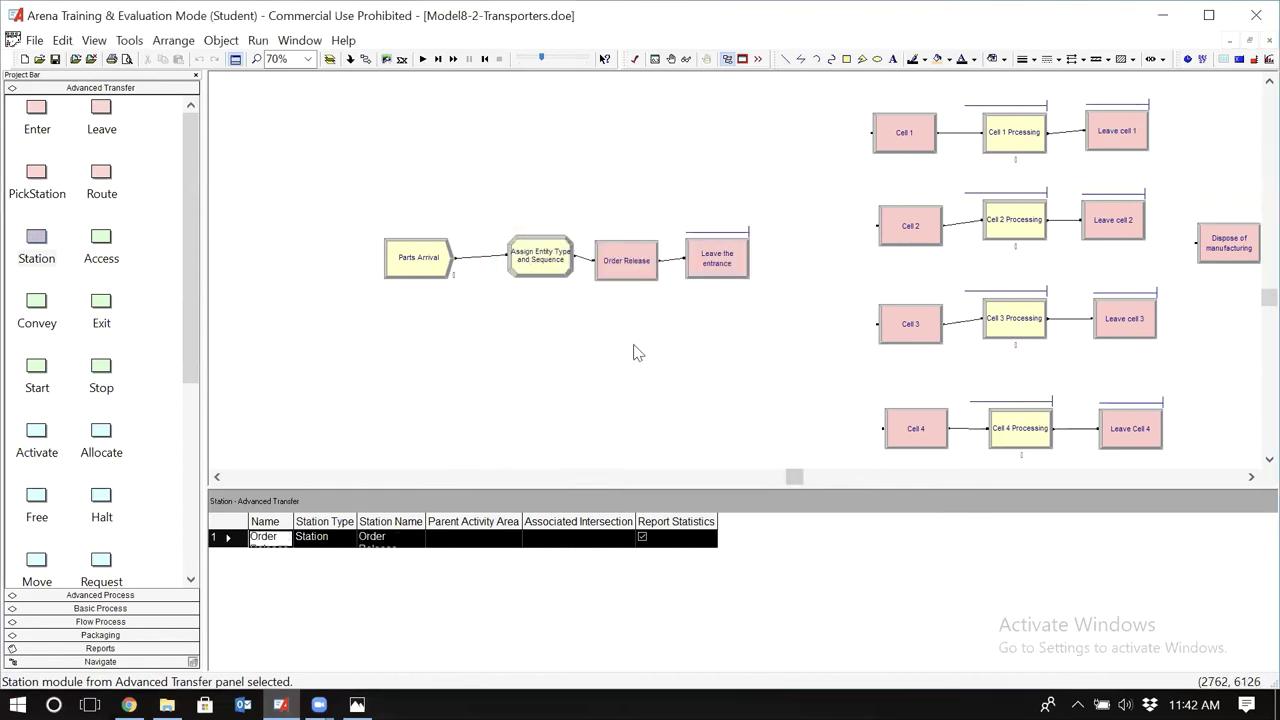
Open the Cart Transporter.Distance set and start a new distance entry from Order Release to Cell 1 Station
scroll(145, 342, "down", 5)
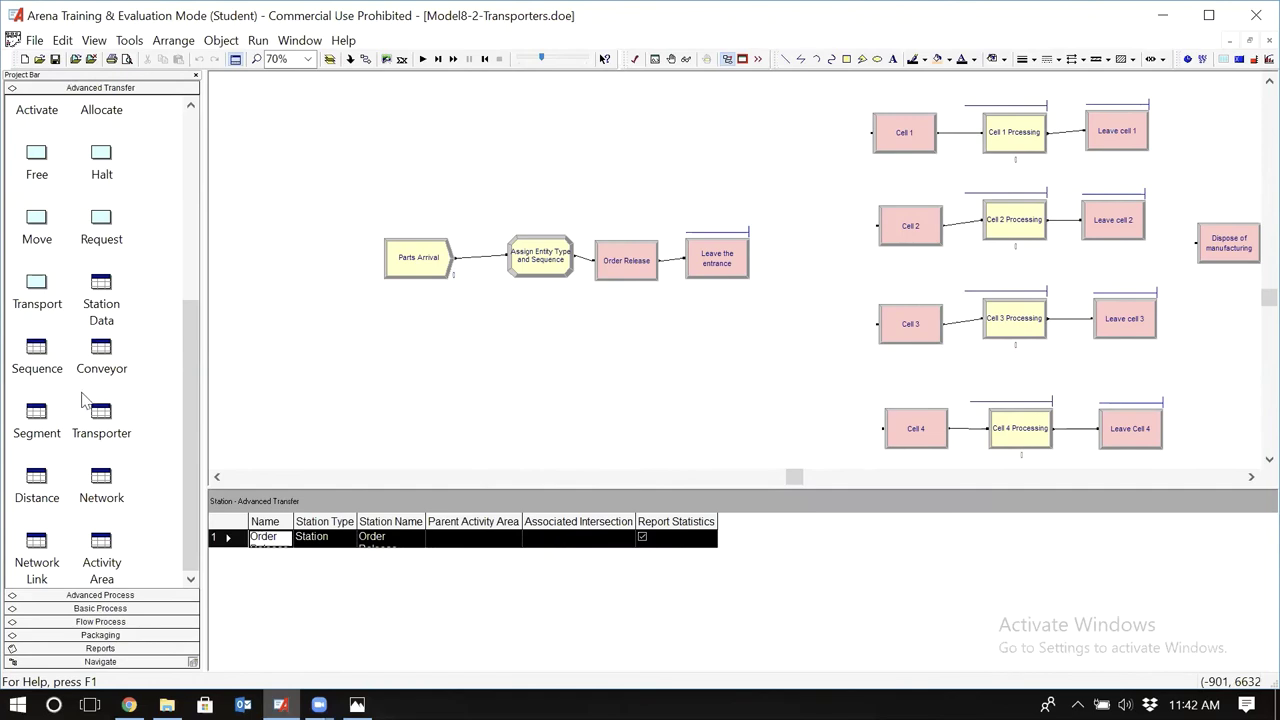
left_click(37, 478)
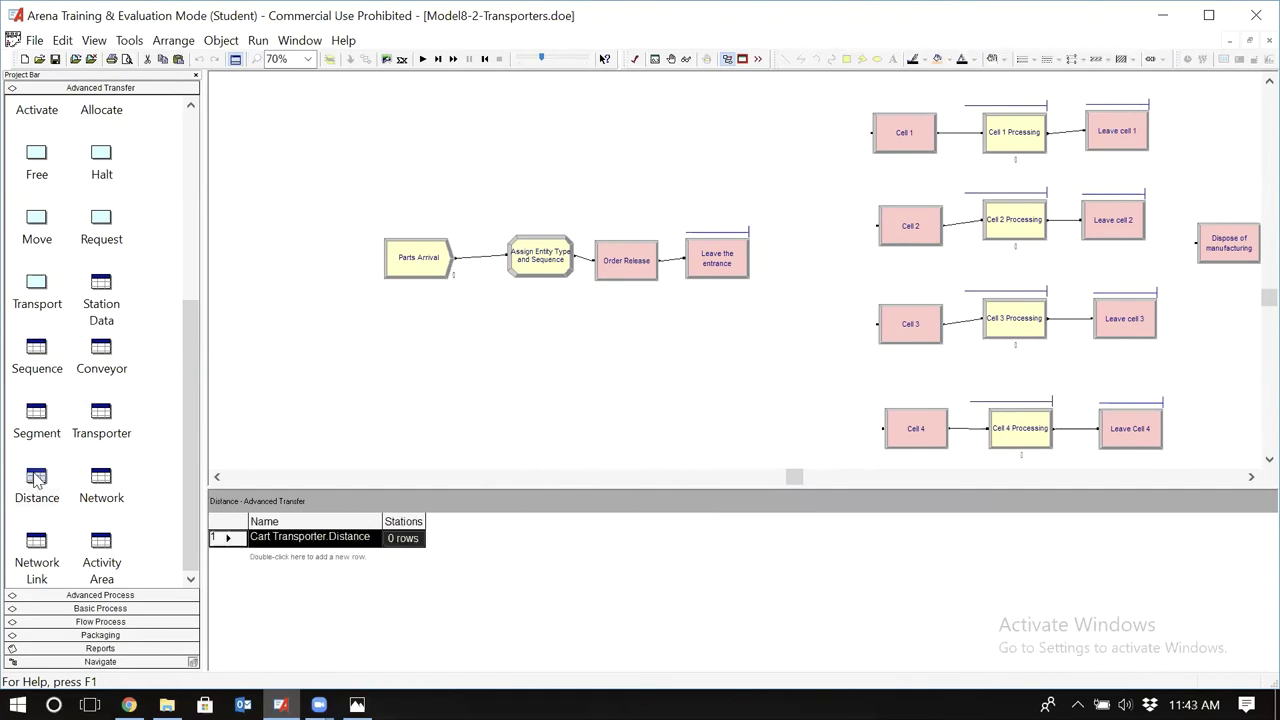
double_click(228, 538)
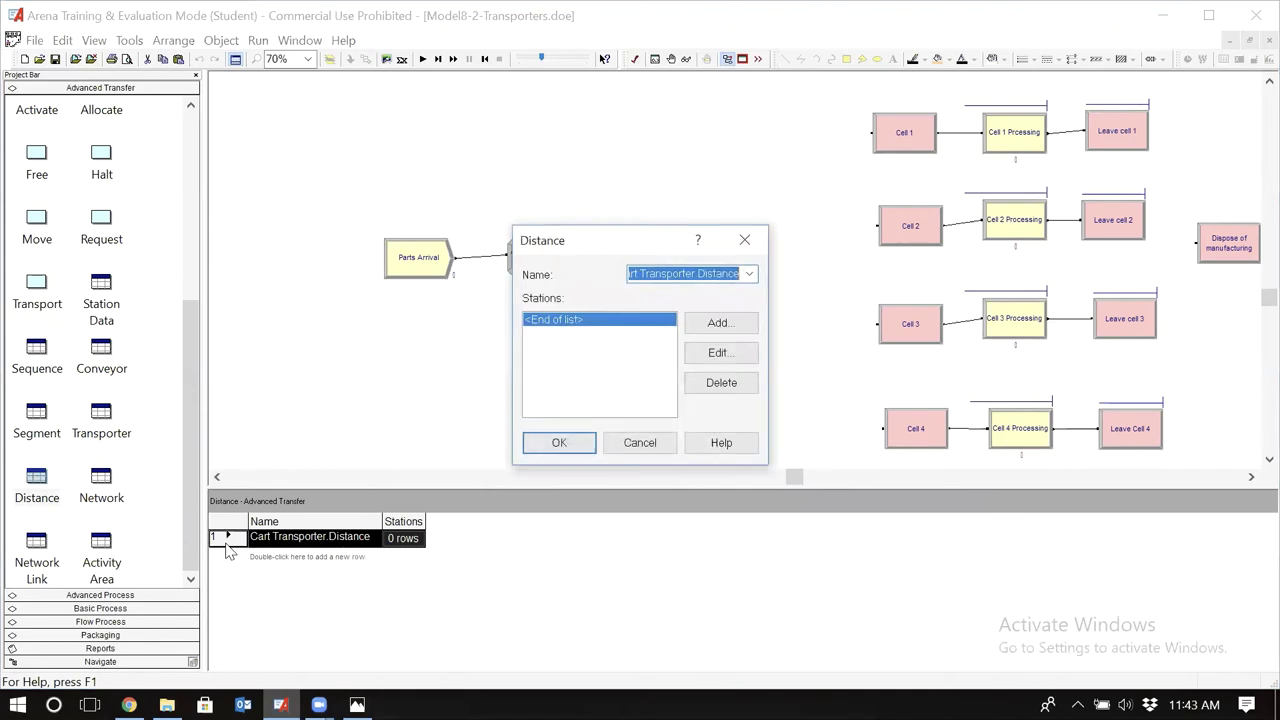
left_click(720, 323)
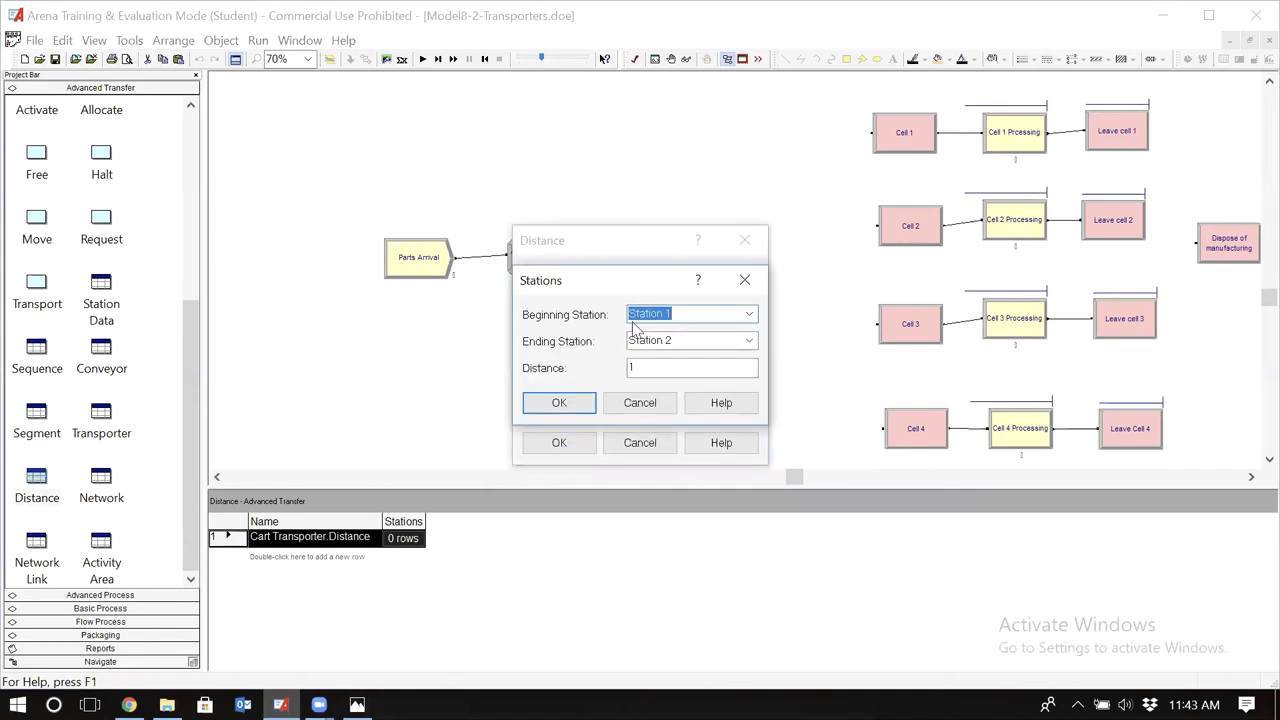
left_click(749, 315)
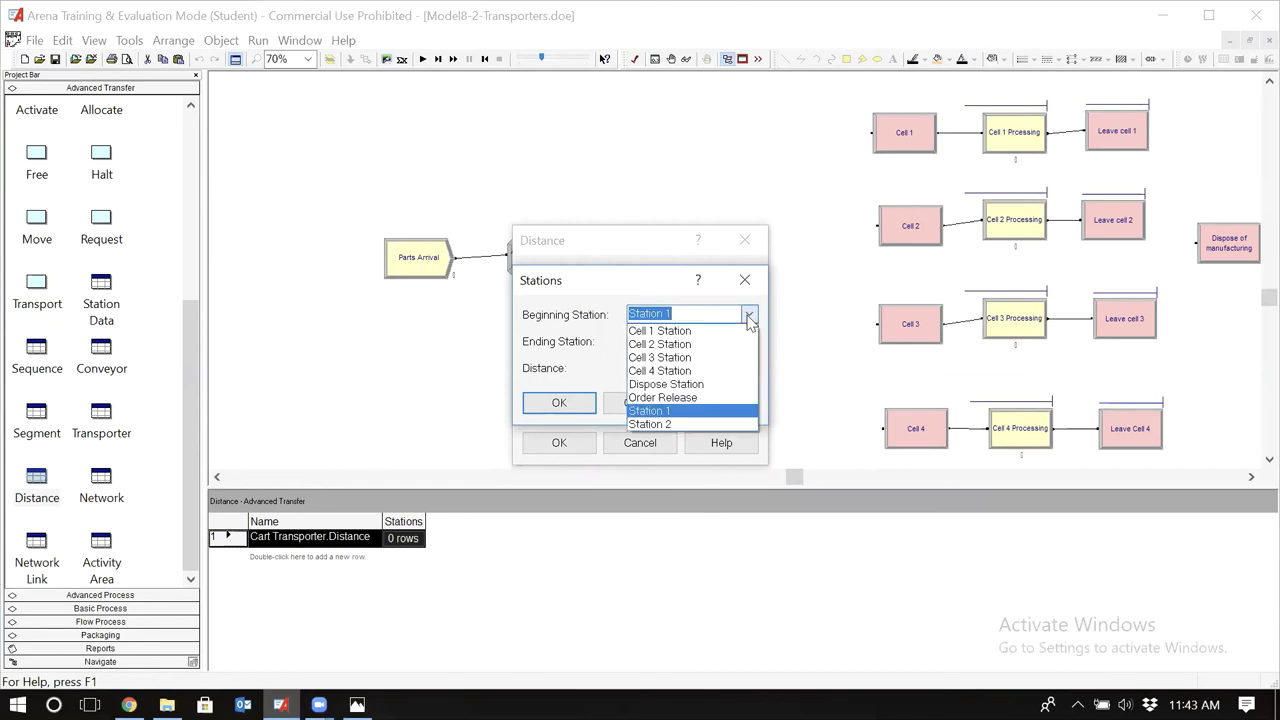
left_click(680, 400)
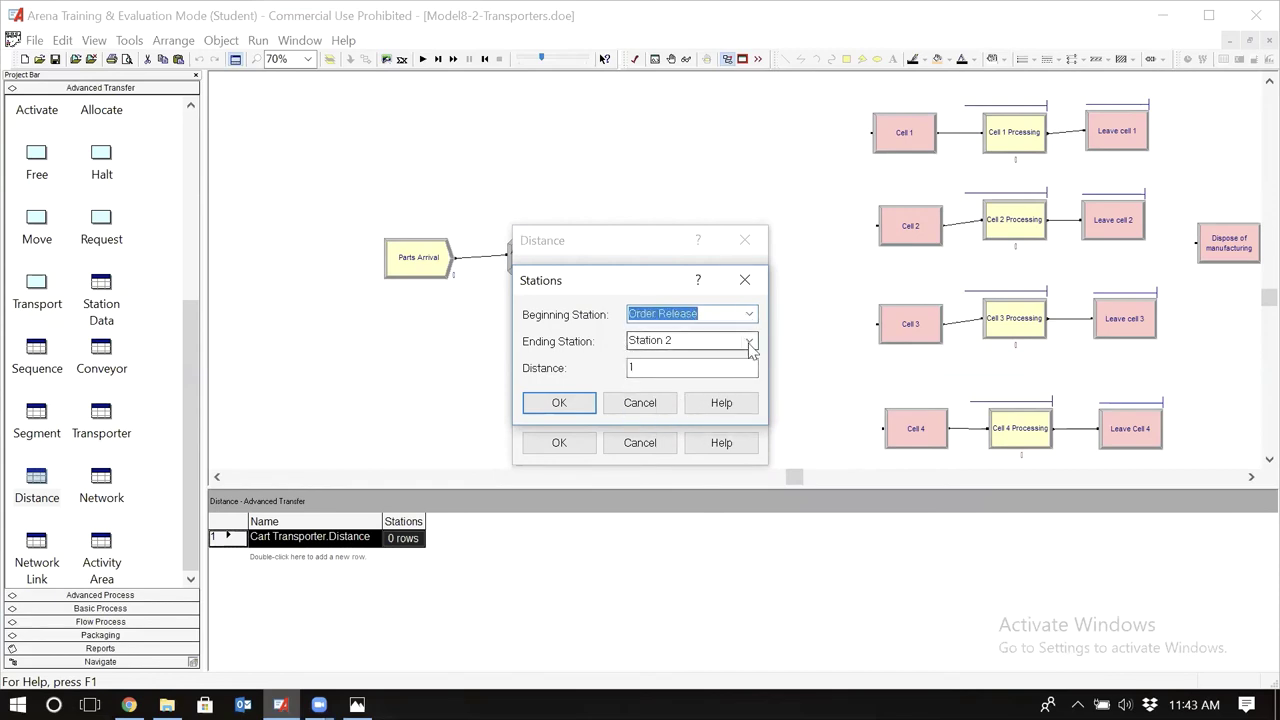
left_click(749, 342)
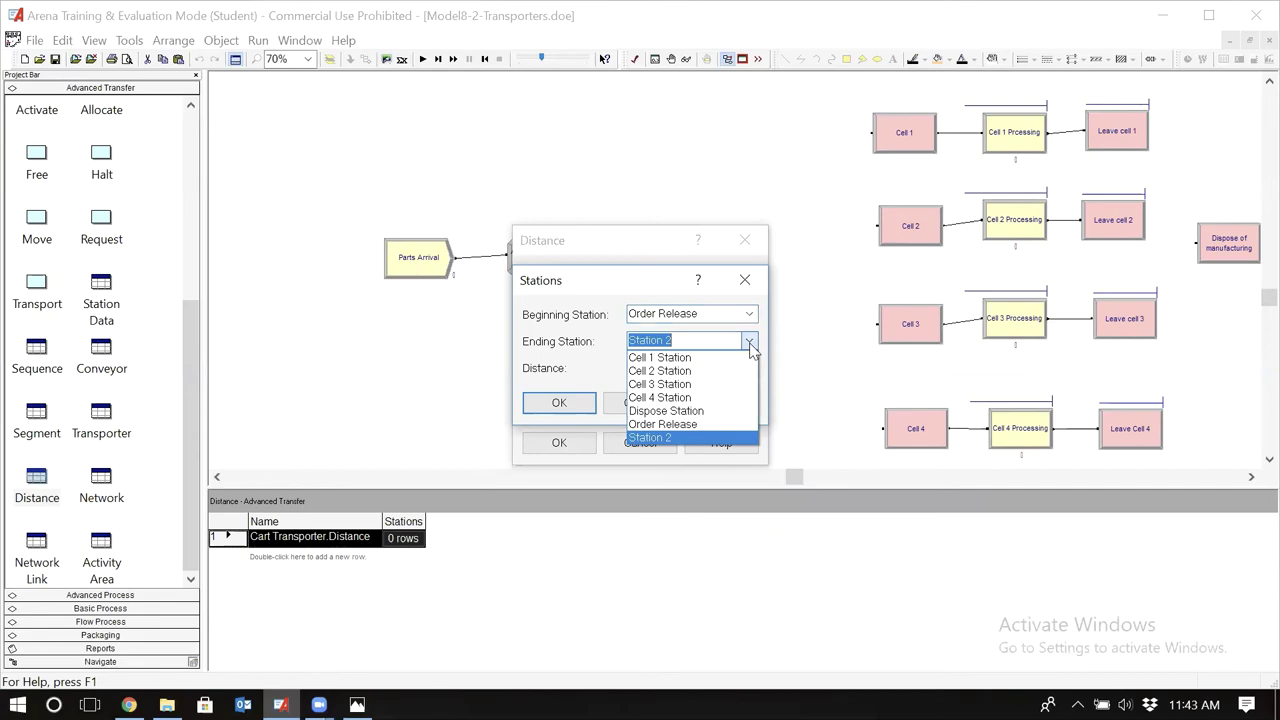
left_click(686, 358)
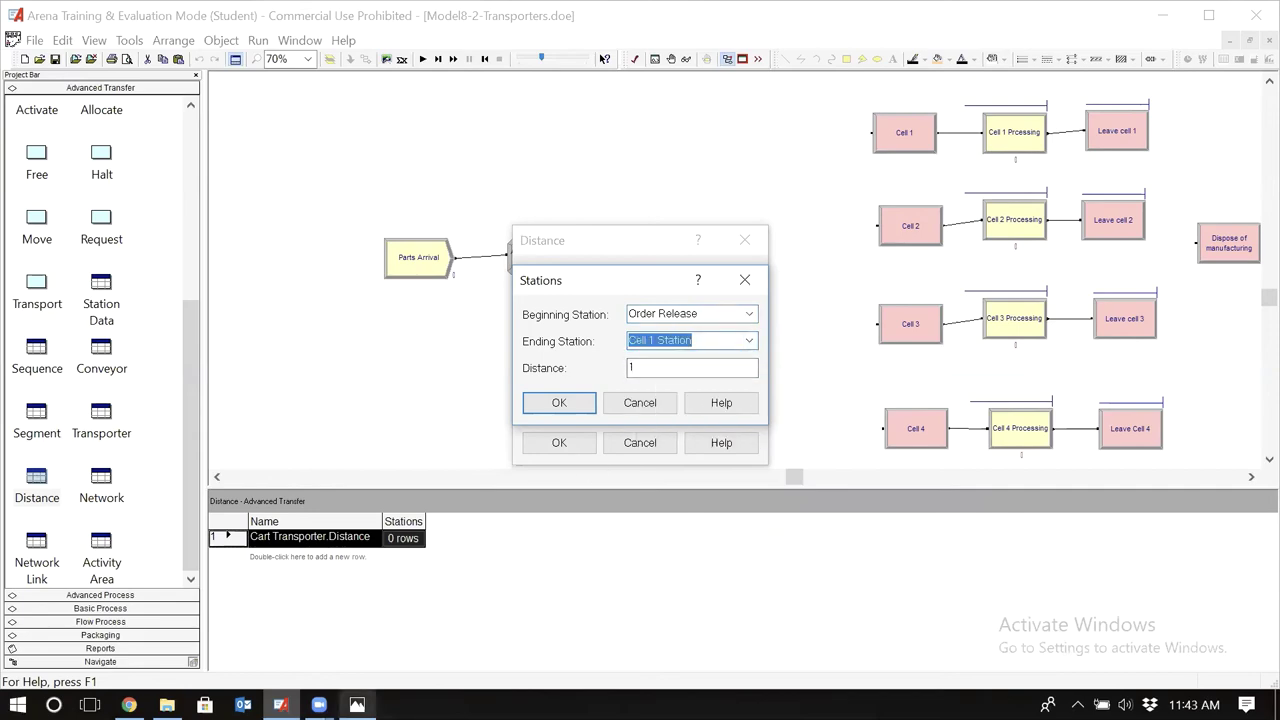
Consult Table 8-2 in the Transporter.jpg photo and set the Order Release to Cell 1 Station distance to 37, accepting the entry
left_click(357, 704)
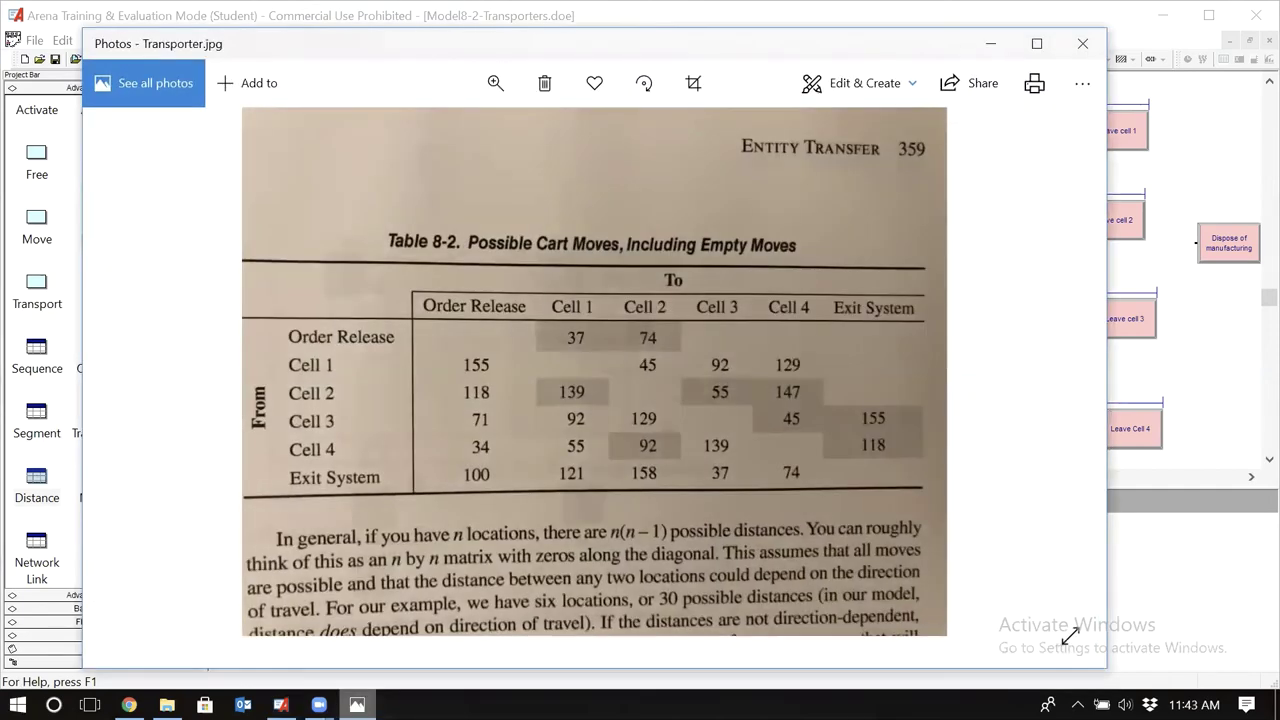
key("alt+Tab")
double_click(660, 371)
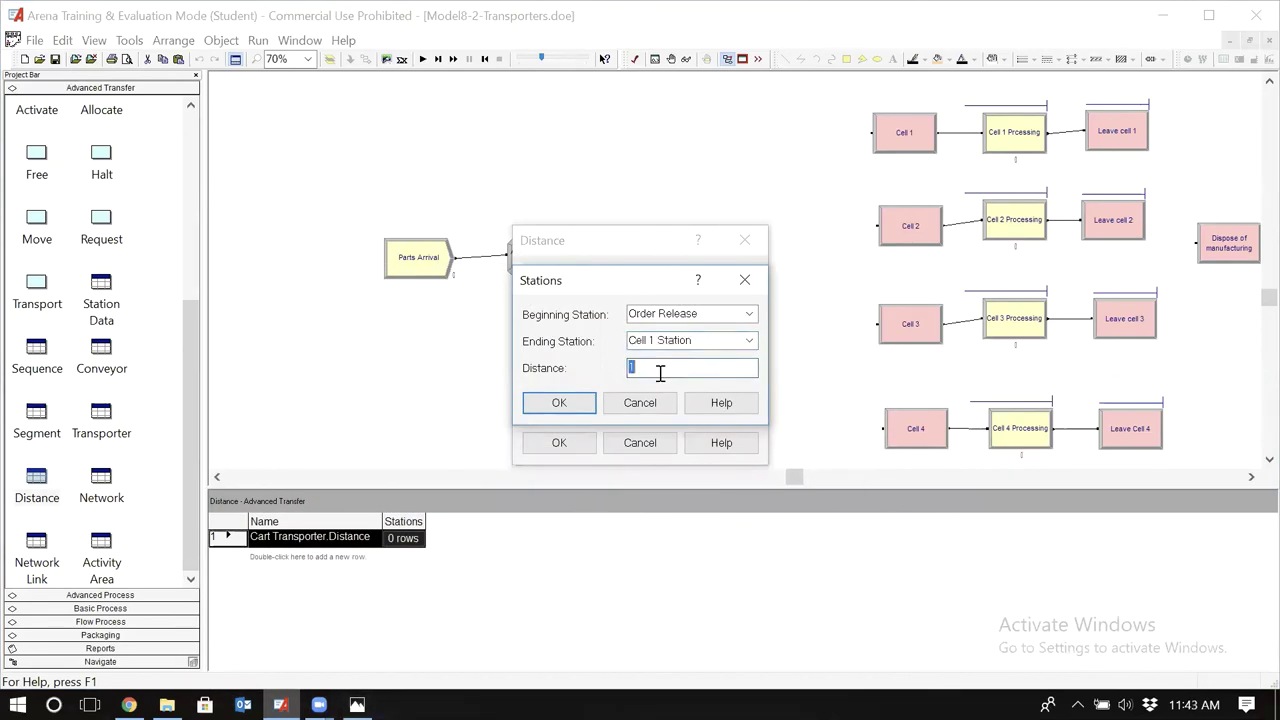
type("37")
left_click(559, 402)
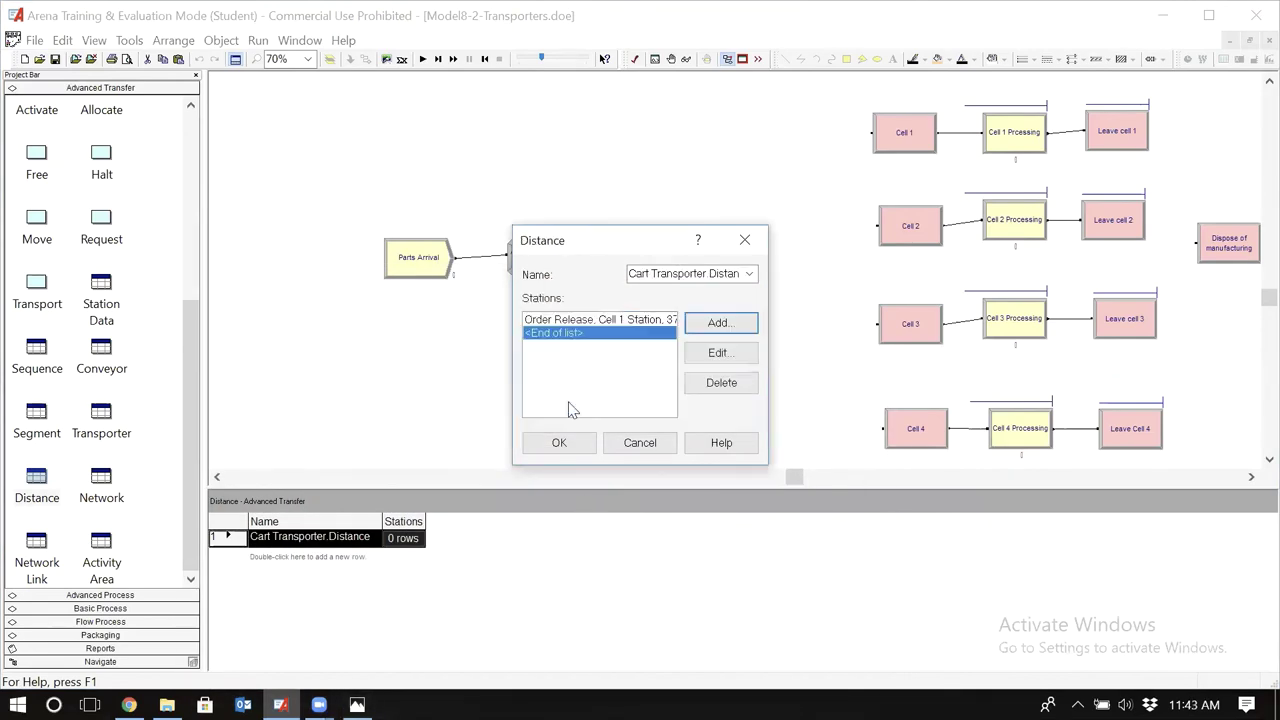
Consult Table 8-2 in the photo and add a distance entry from Order Release to Station 2 with a distance of 74
left_click(720, 323)
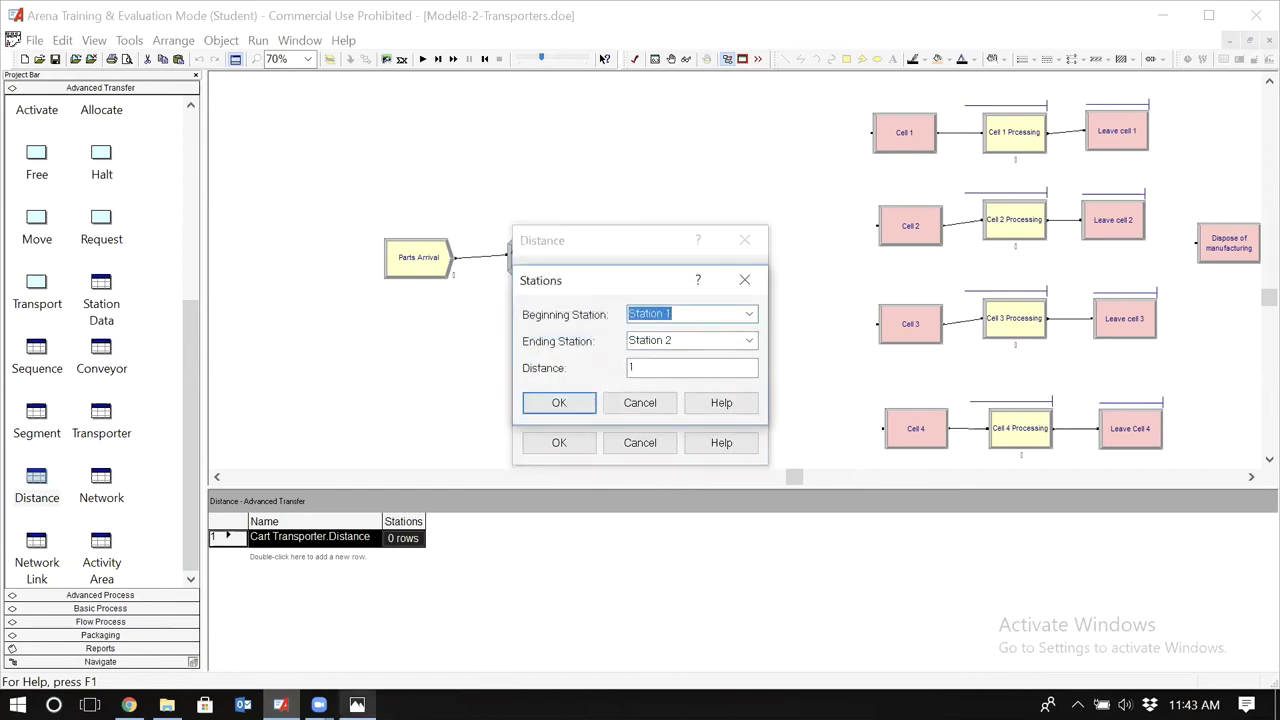
left_click(357, 704)
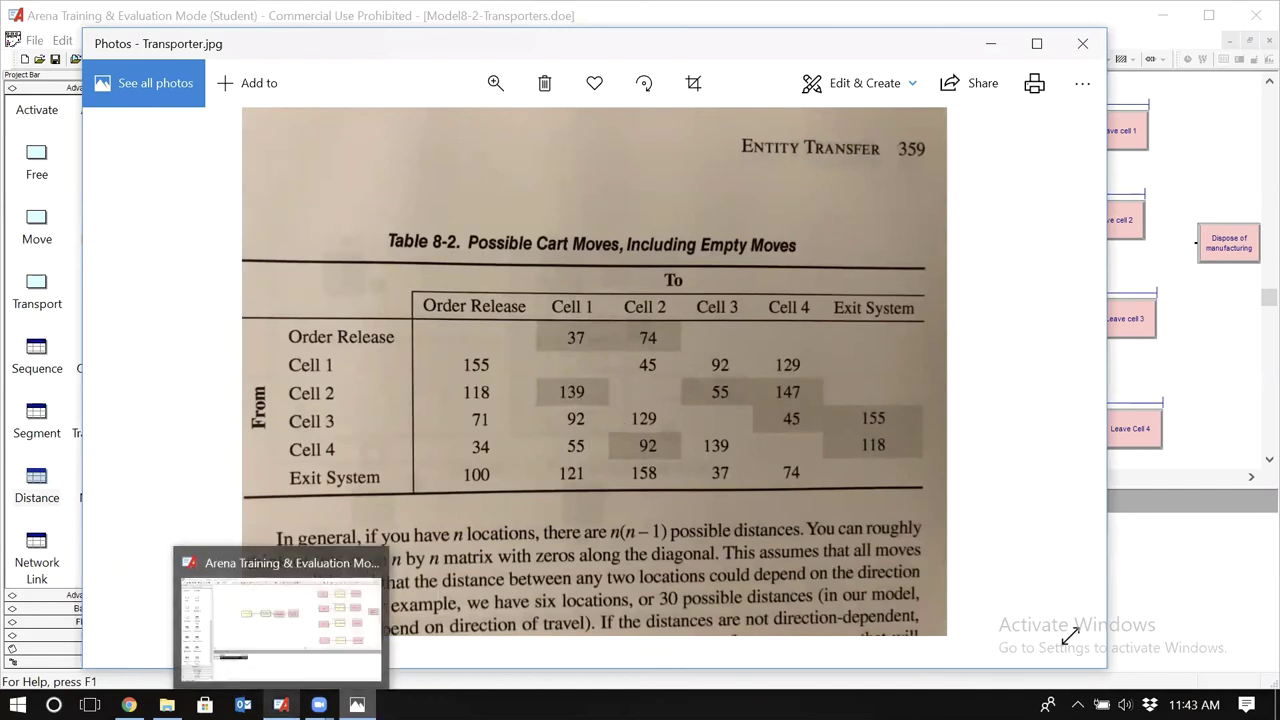
left_click(281, 704)
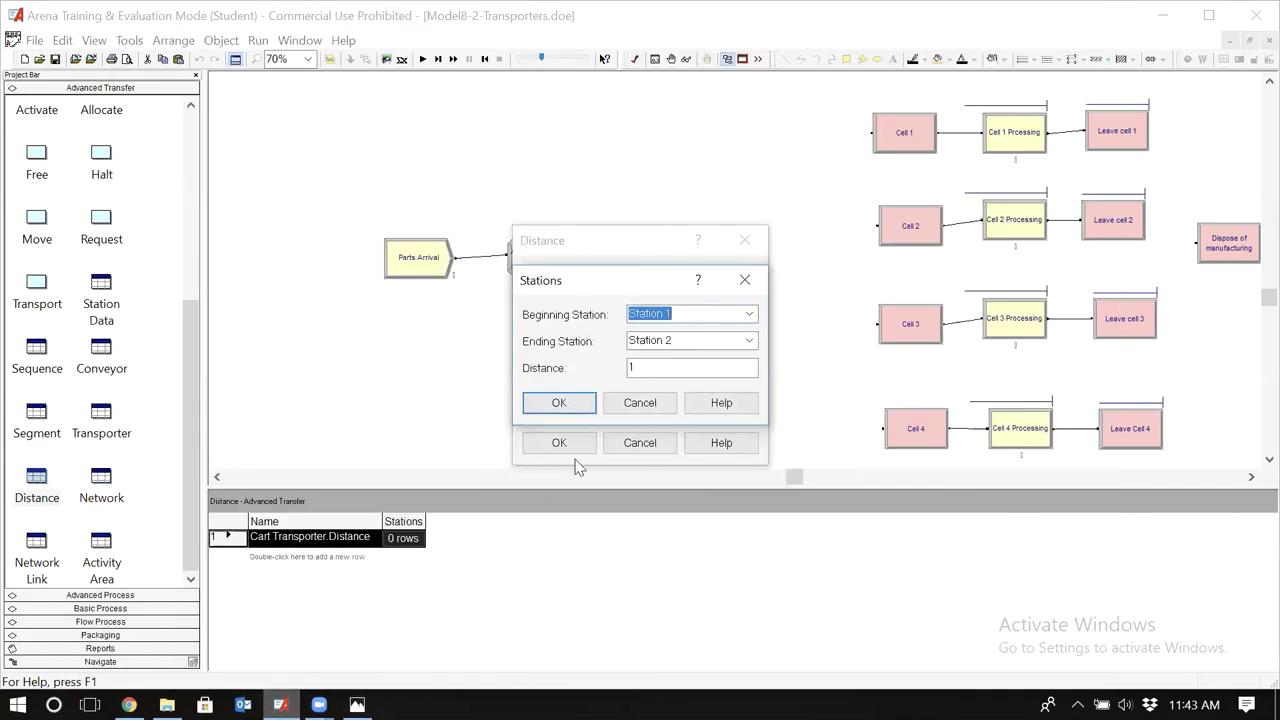
left_click(749, 316)
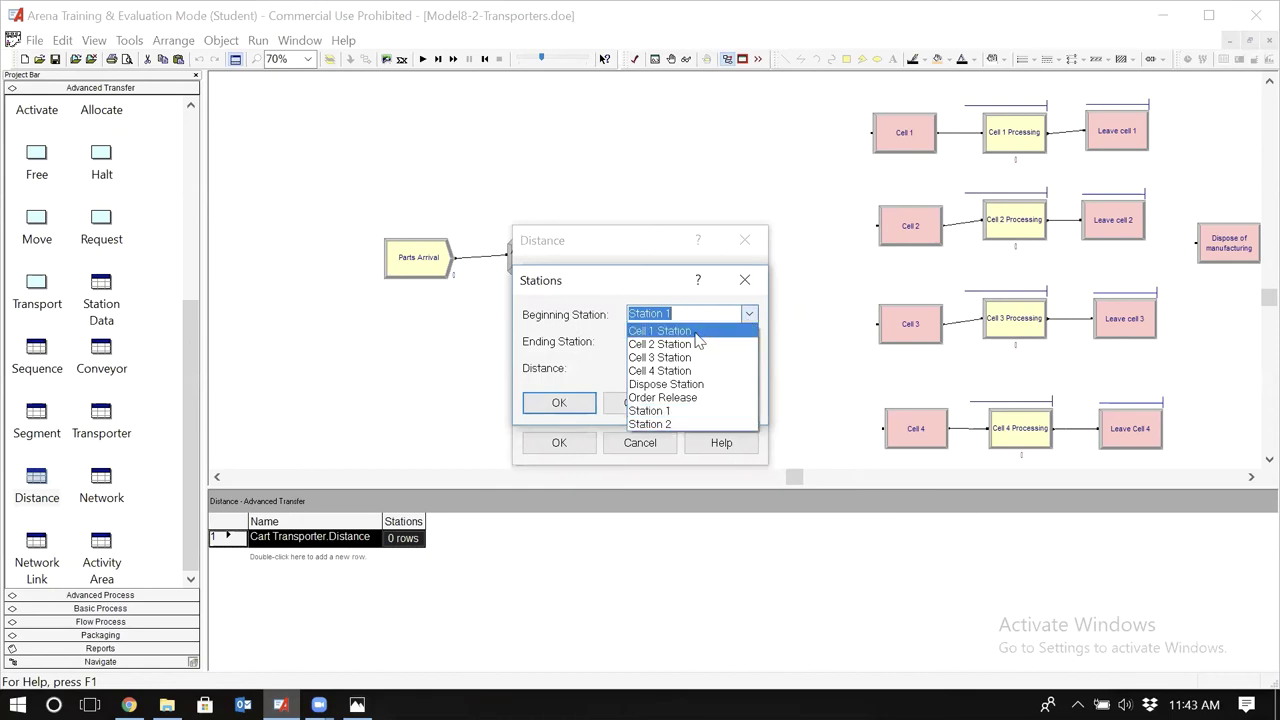
left_click(703, 398)
left_click(690, 368)
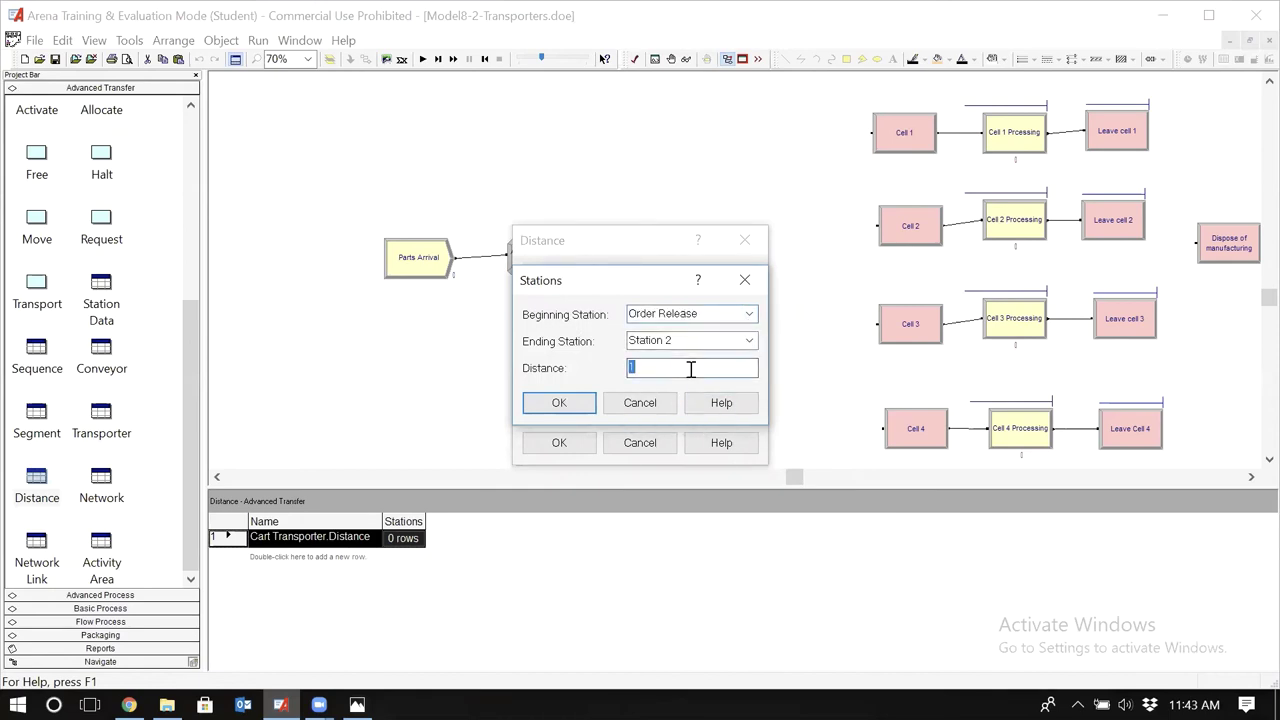
type("74")
left_click(558, 403)
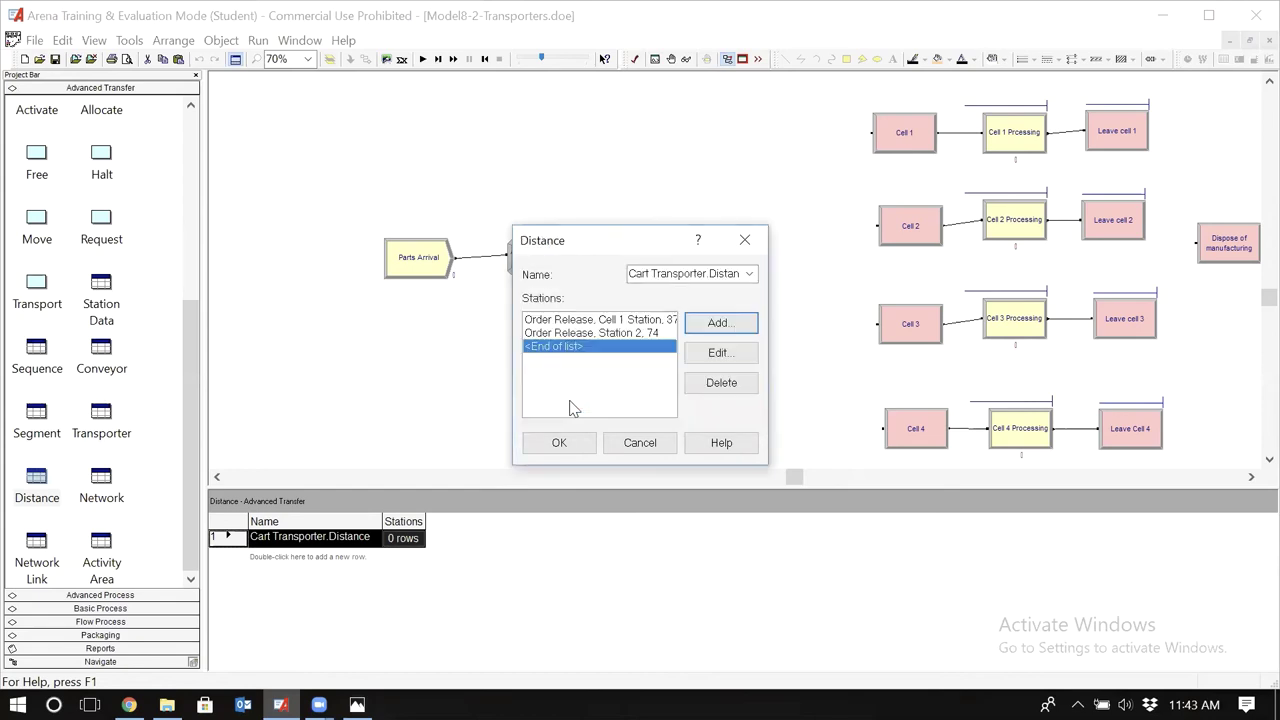
Check Table 8-2 in the photo and add a distance entry from Cell 1 Station to Order Release with a distance of 155
left_click(710, 324)
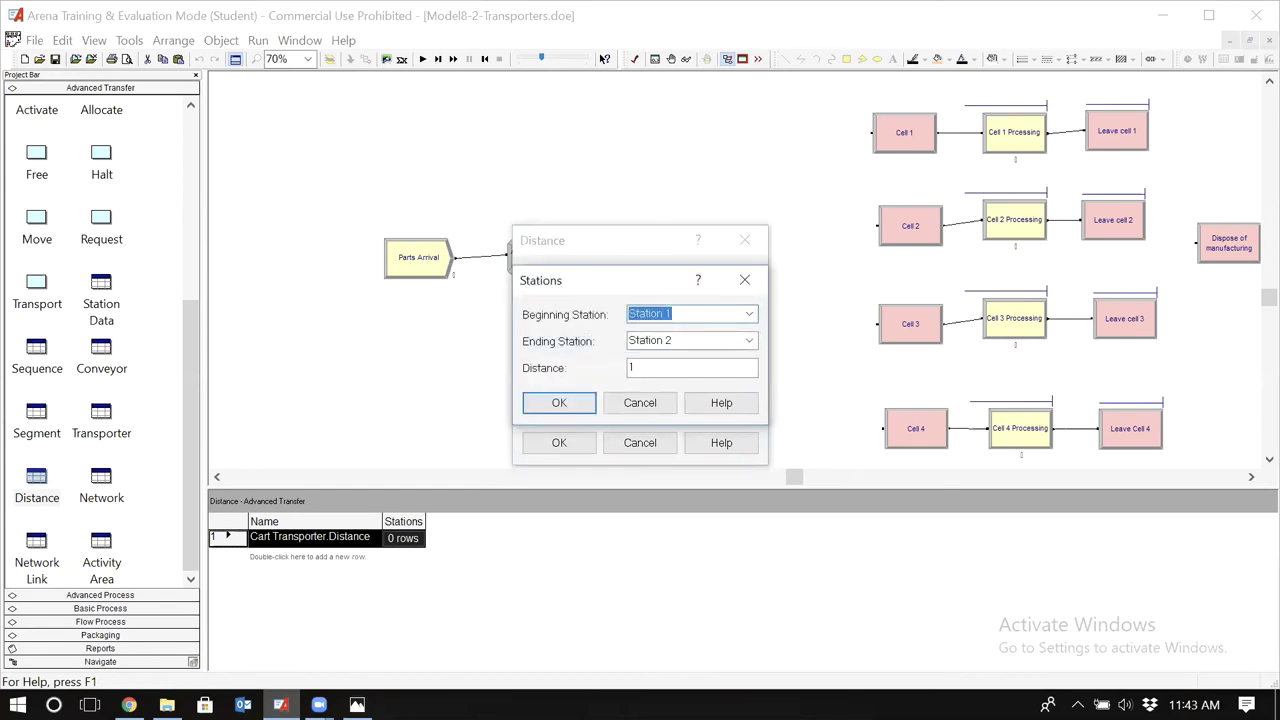
left_click(357, 705)
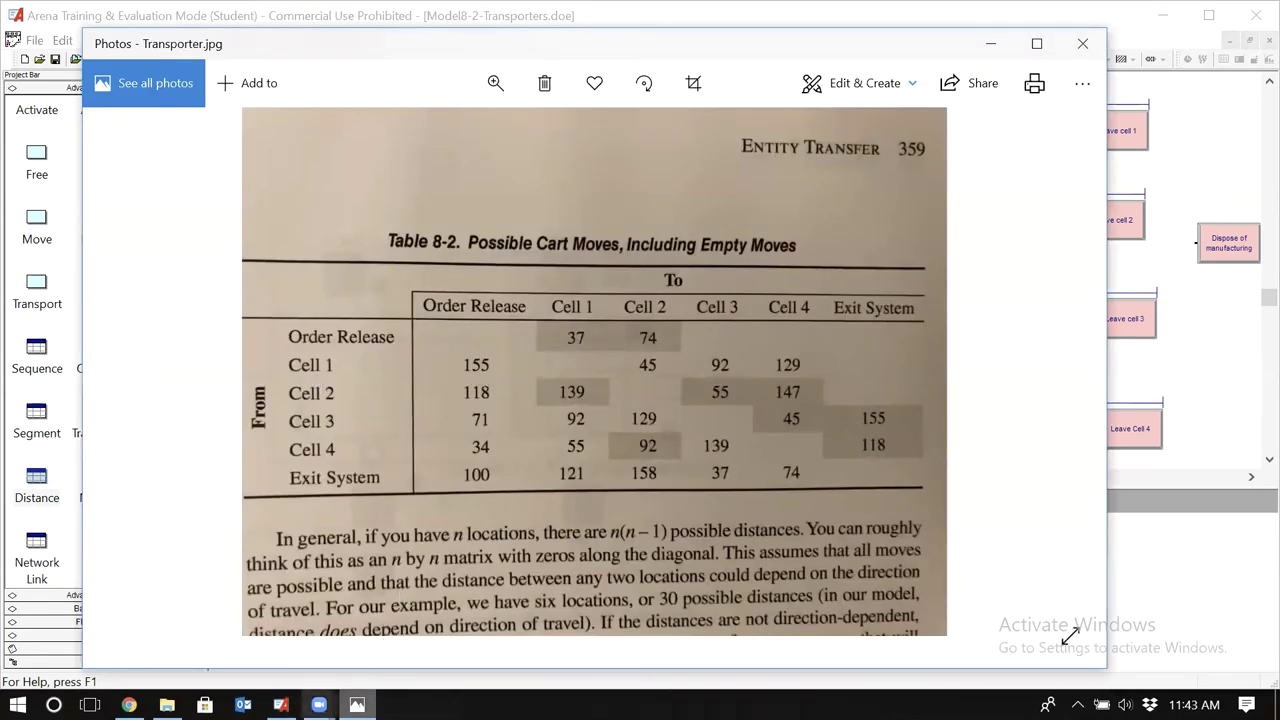
mouse_move(281, 705)
left_click(1112, 630)
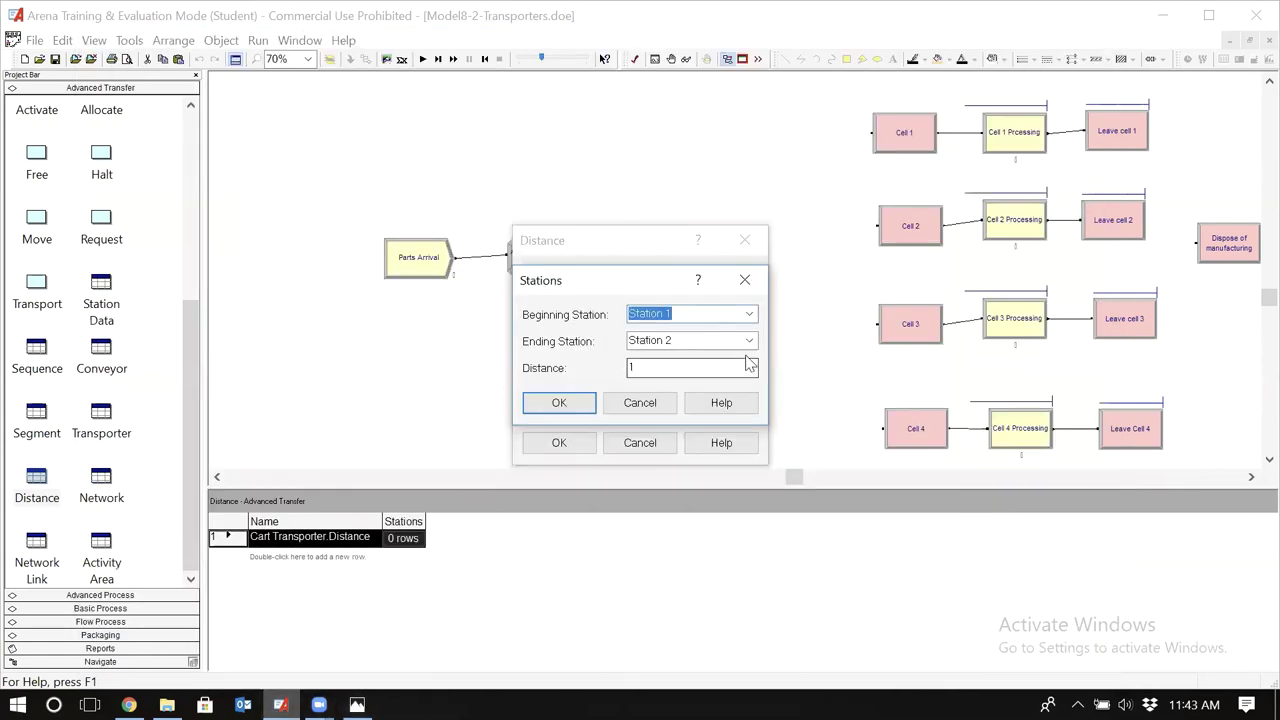
left_click(750, 314)
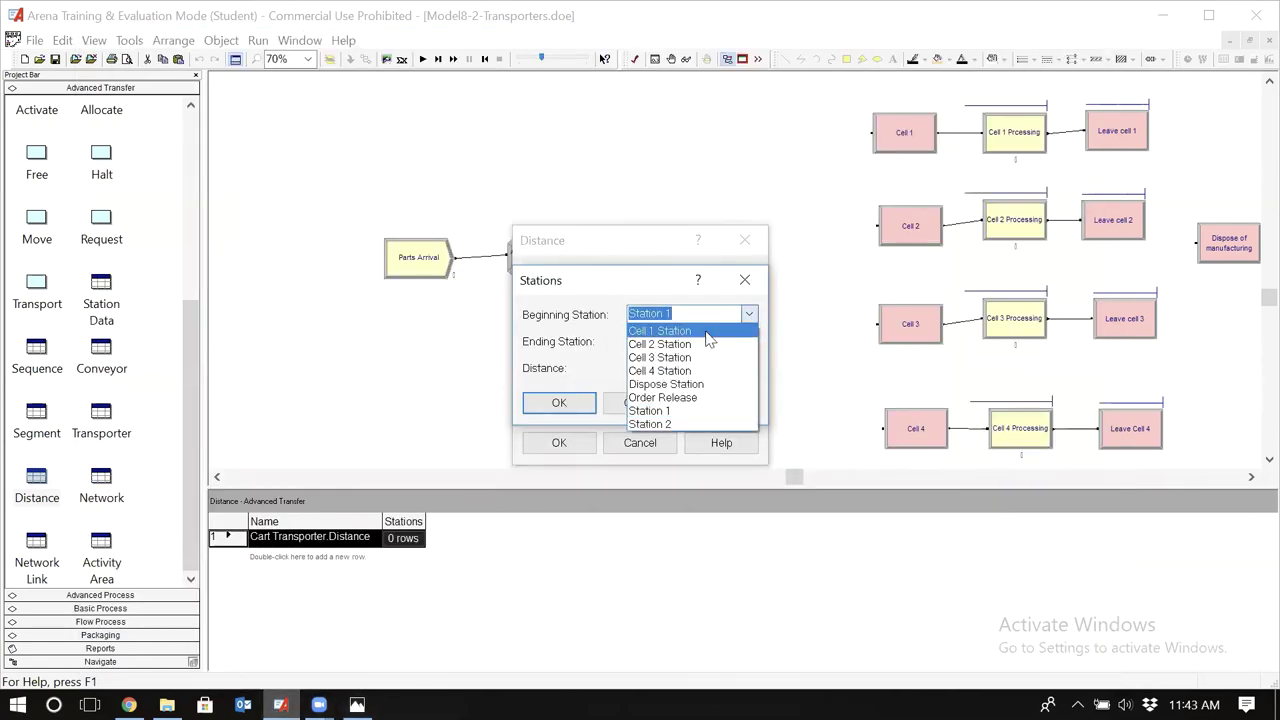
left_click(707, 331)
left_click(749, 341)
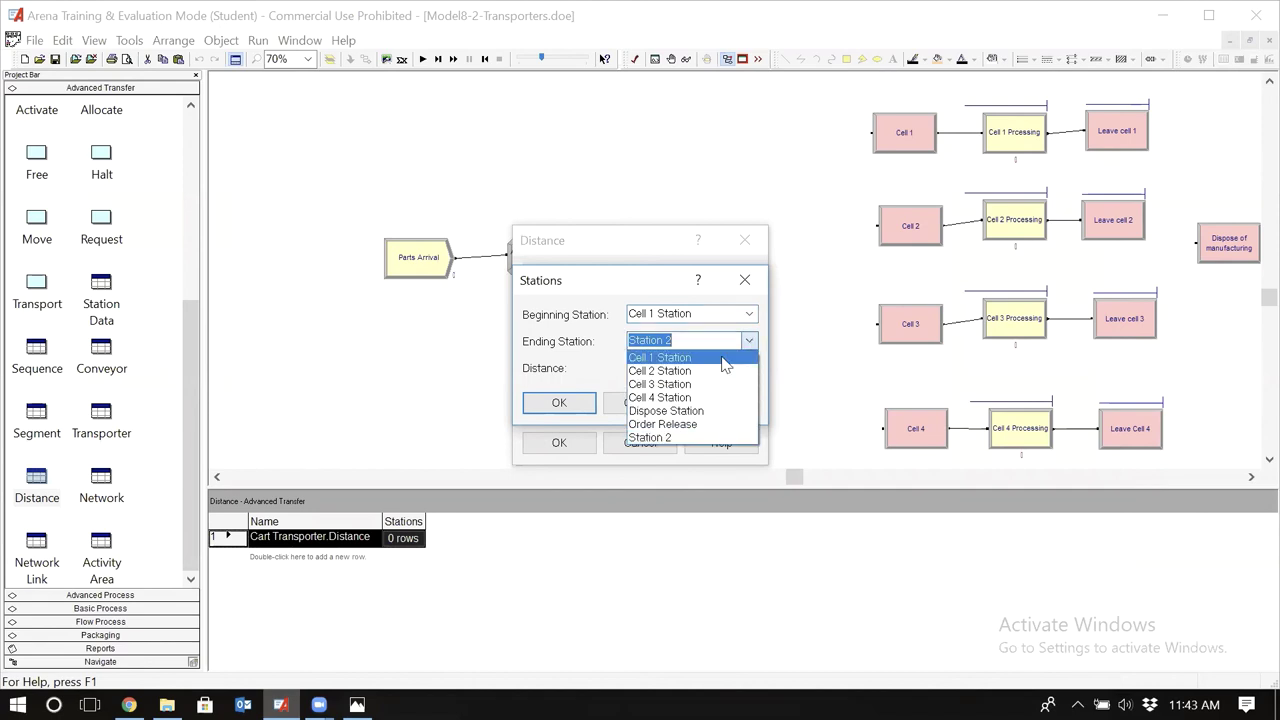
left_click(698, 425)
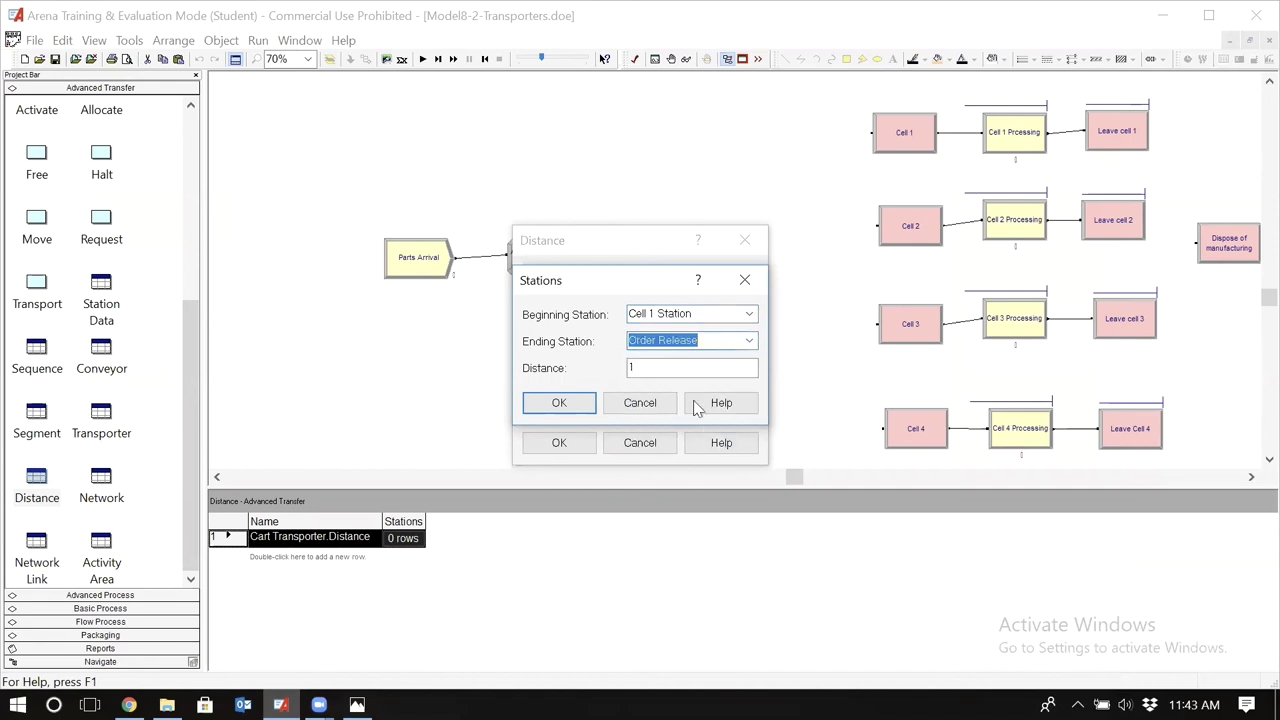
left_click(716, 371)
type("1")
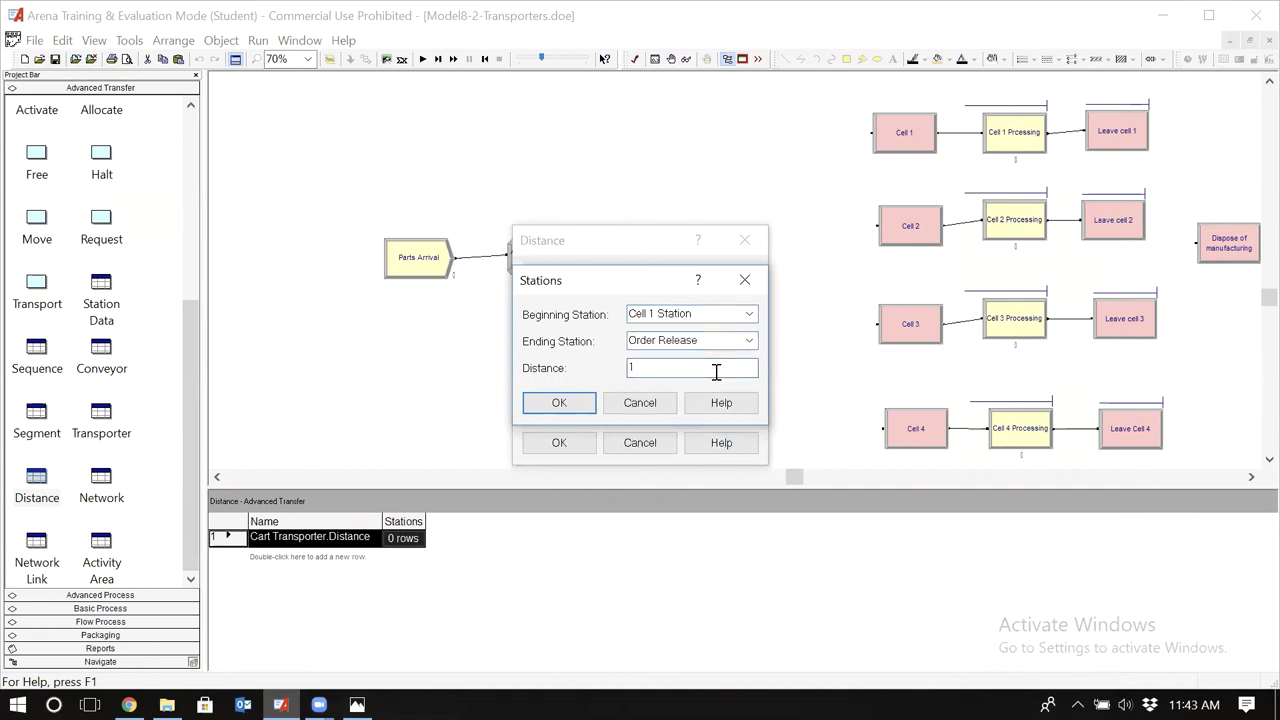
left_click(572, 406)
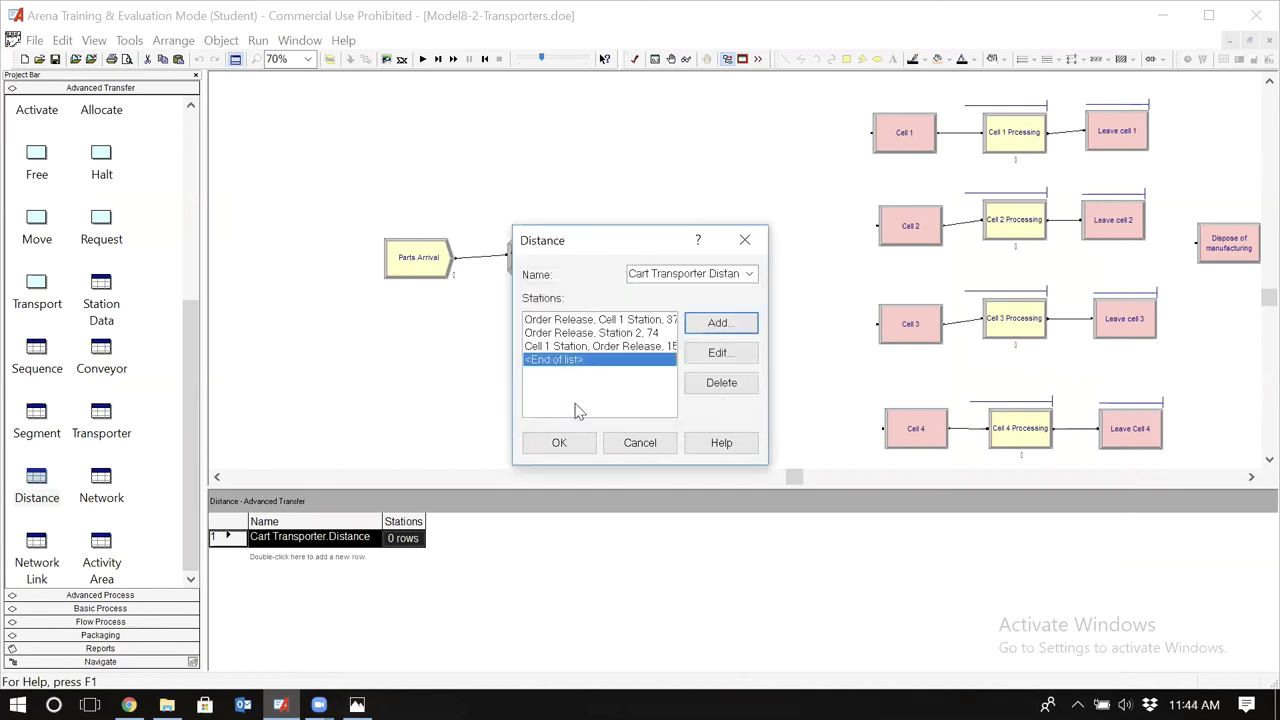
Consult Table 8-2 in the photo and add a distance entry from Cell 1 Station to Cell 2 Station with a distance of 45
left_click(720, 325)
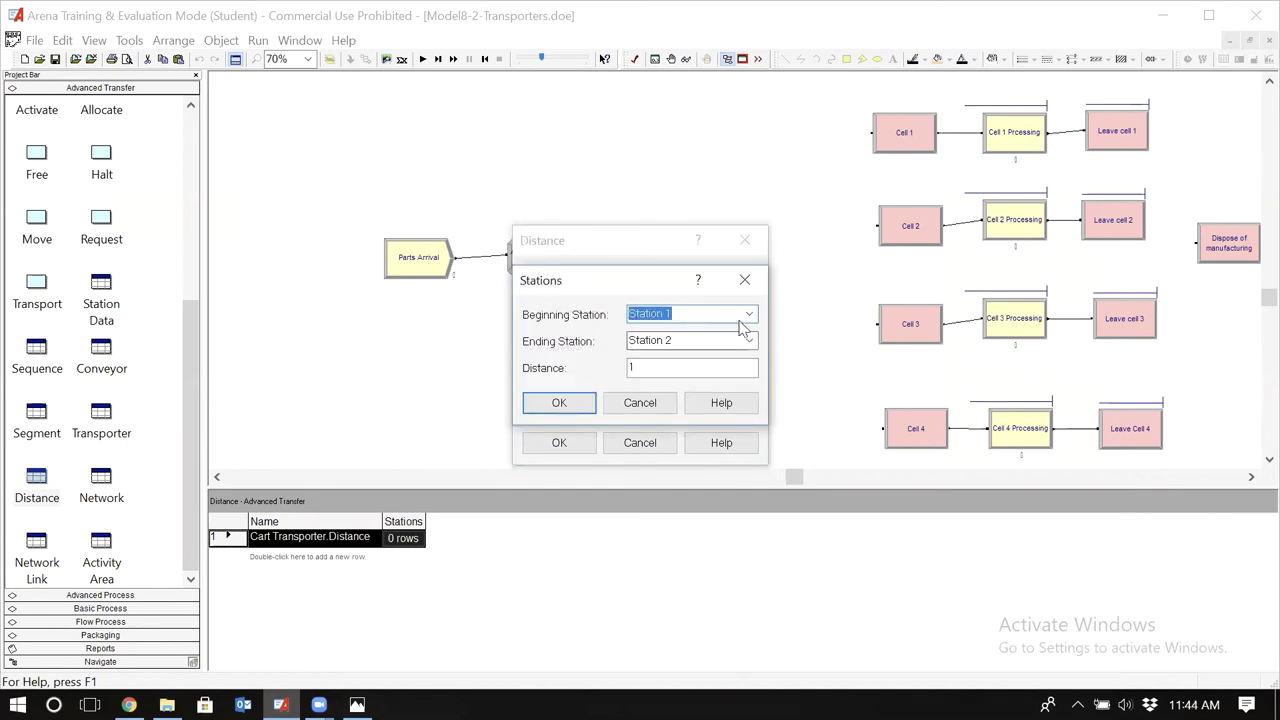
left_click(749, 314)
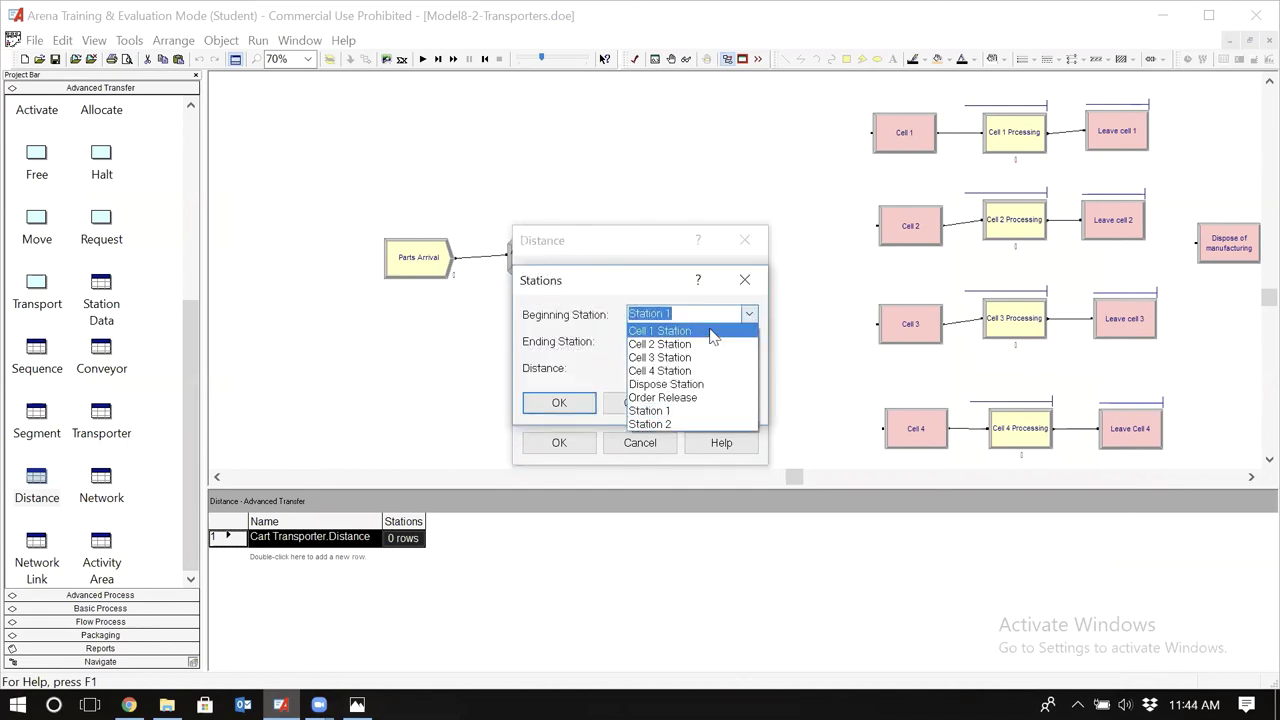
left_click(712, 329)
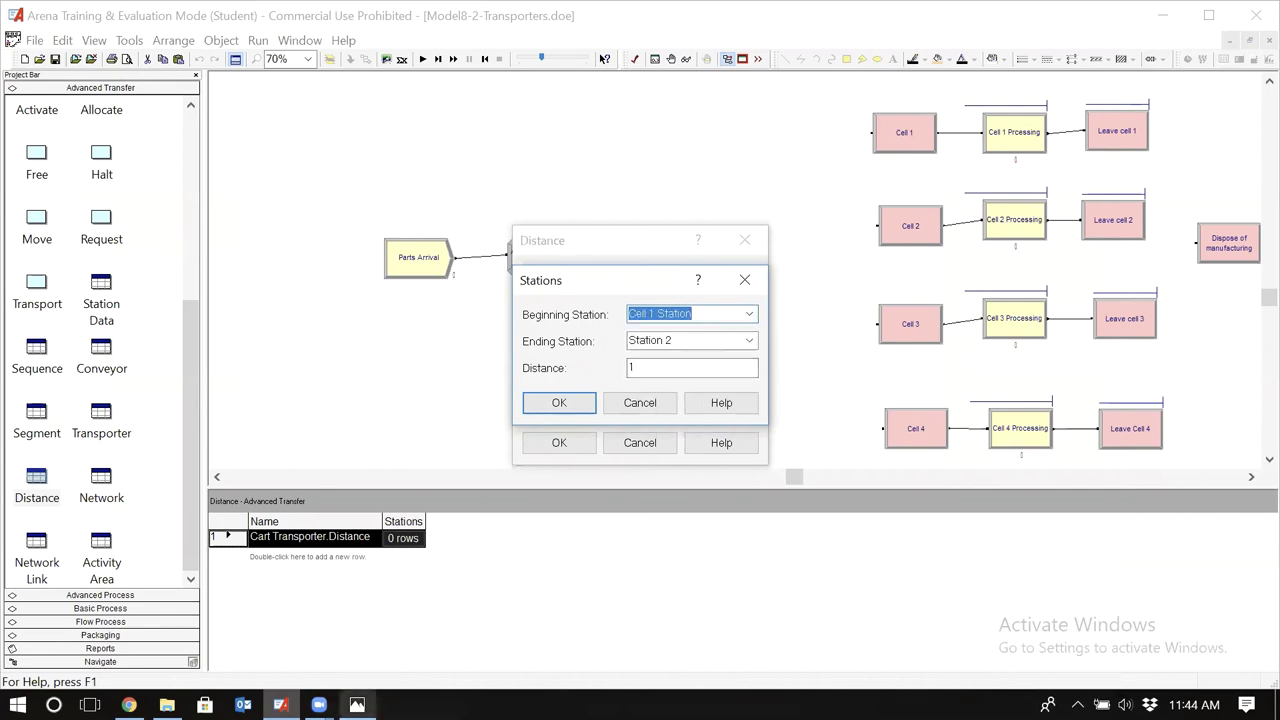
left_click(357, 705)
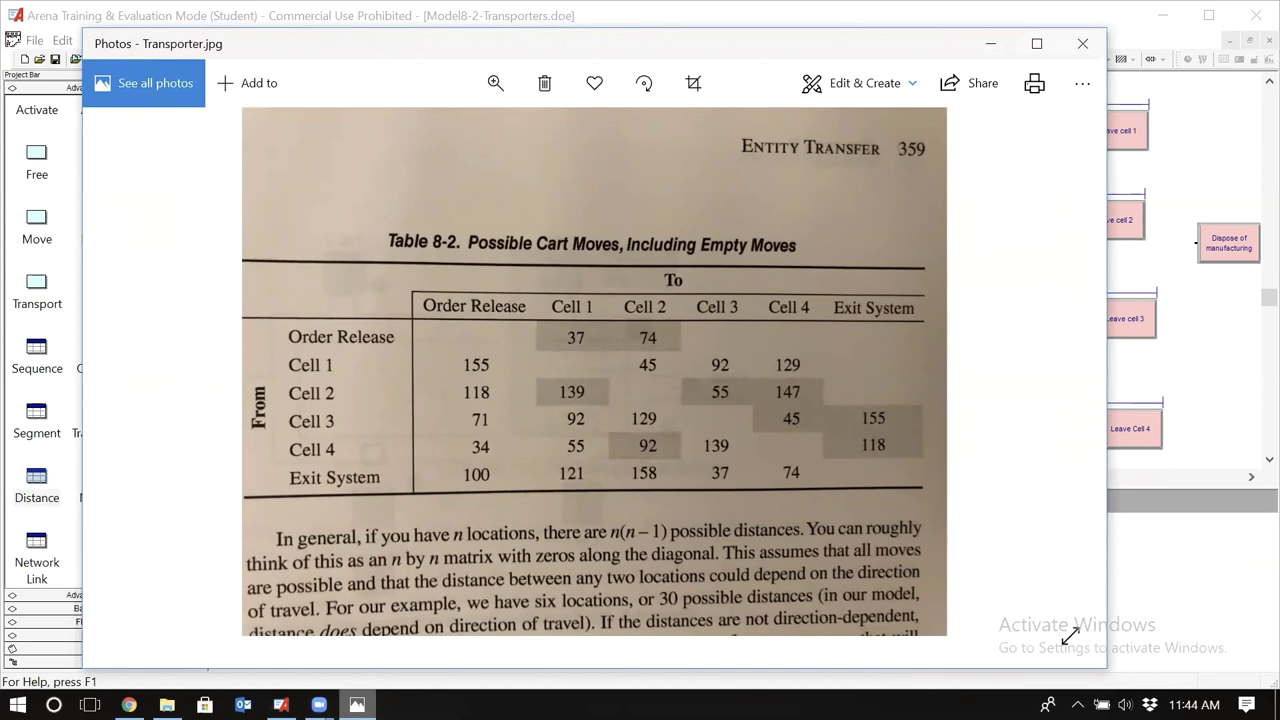
key("alt+Tab")
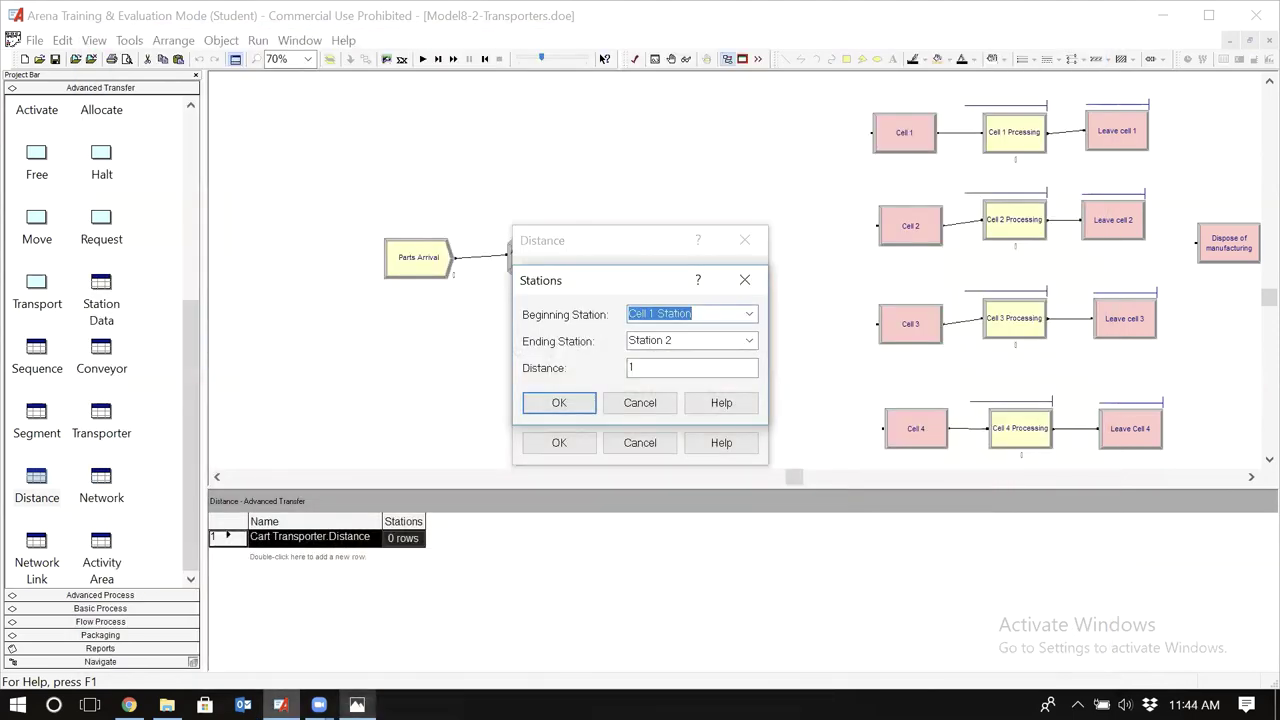
key("alt+Tab")
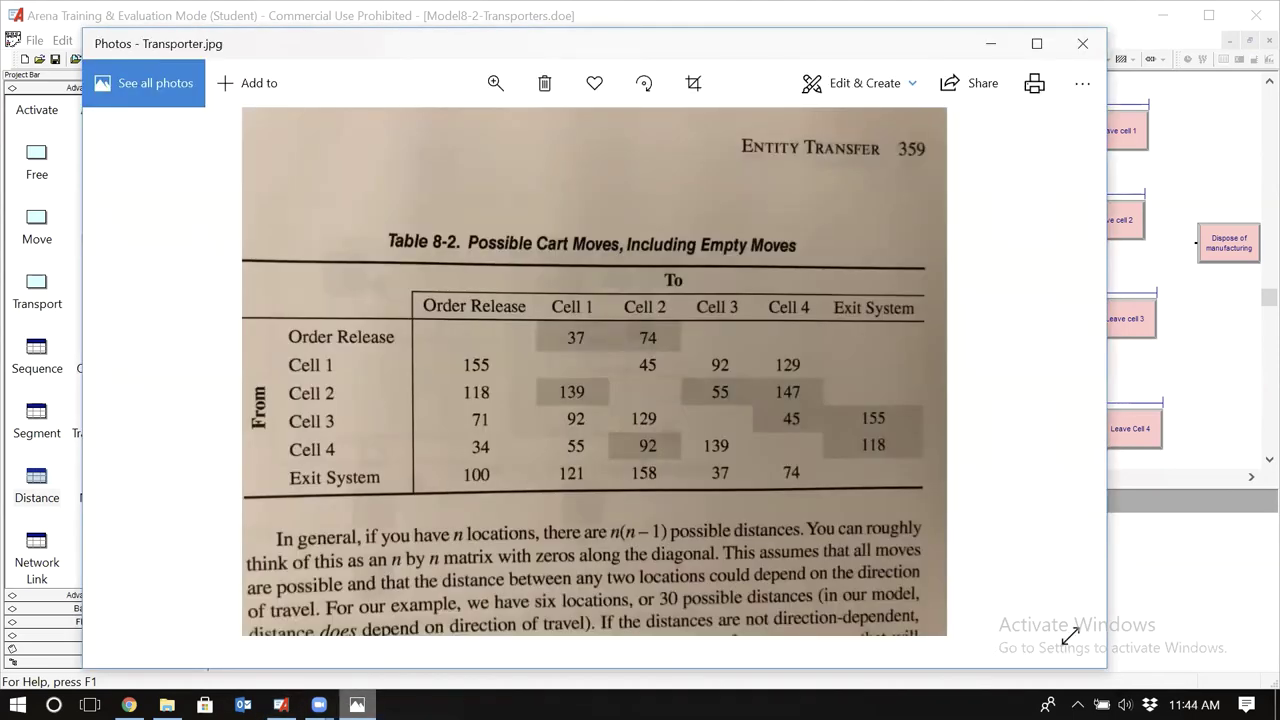
key("alt+Tab")
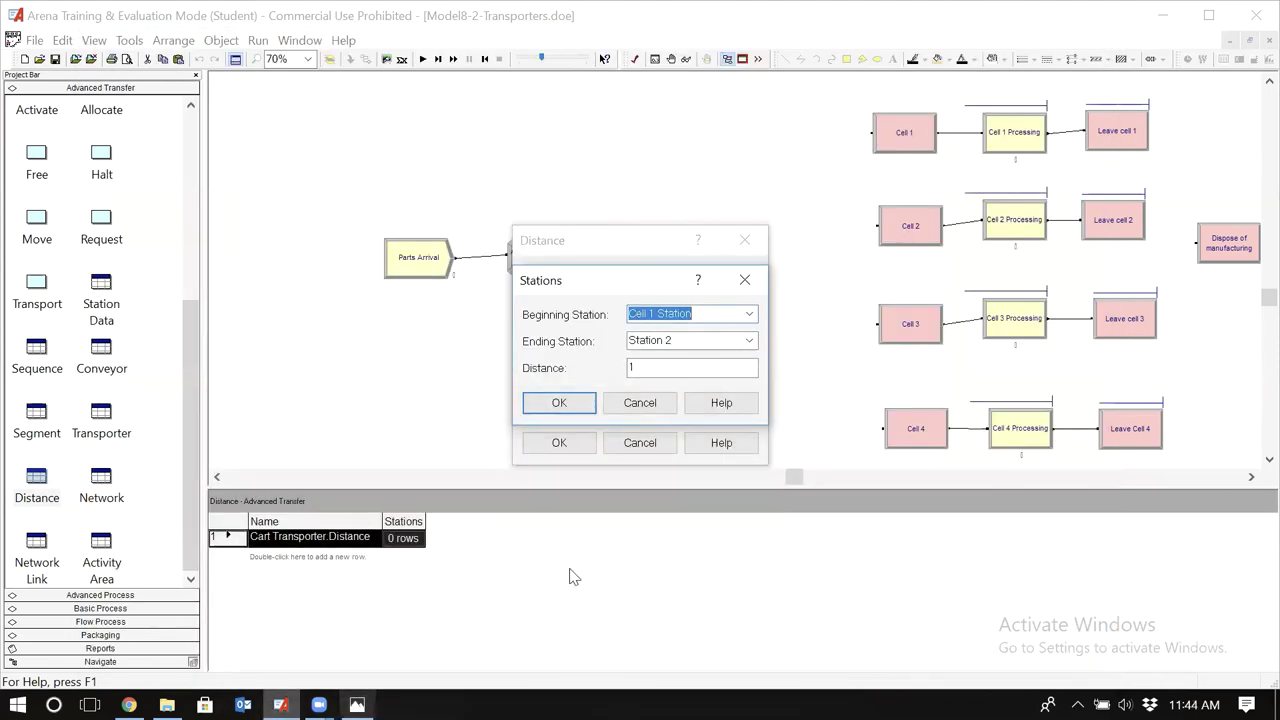
left_click(750, 341)
left_click(716, 366)
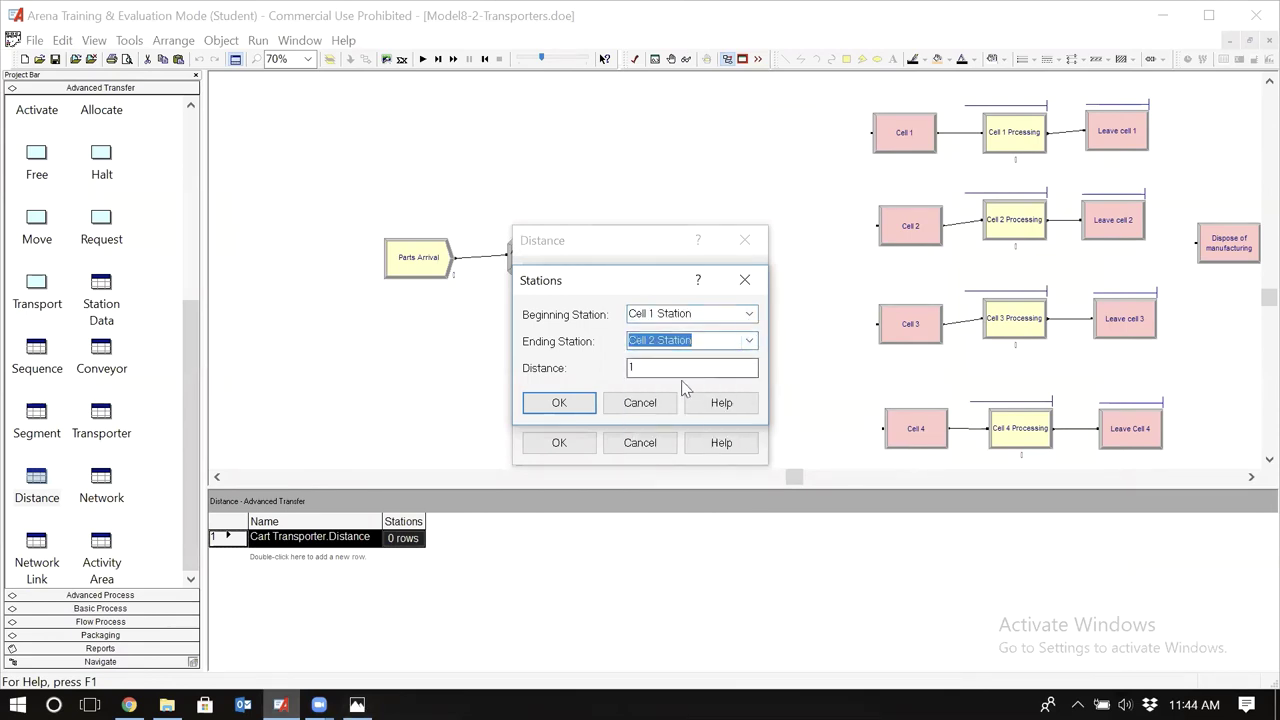
double_click(677, 370)
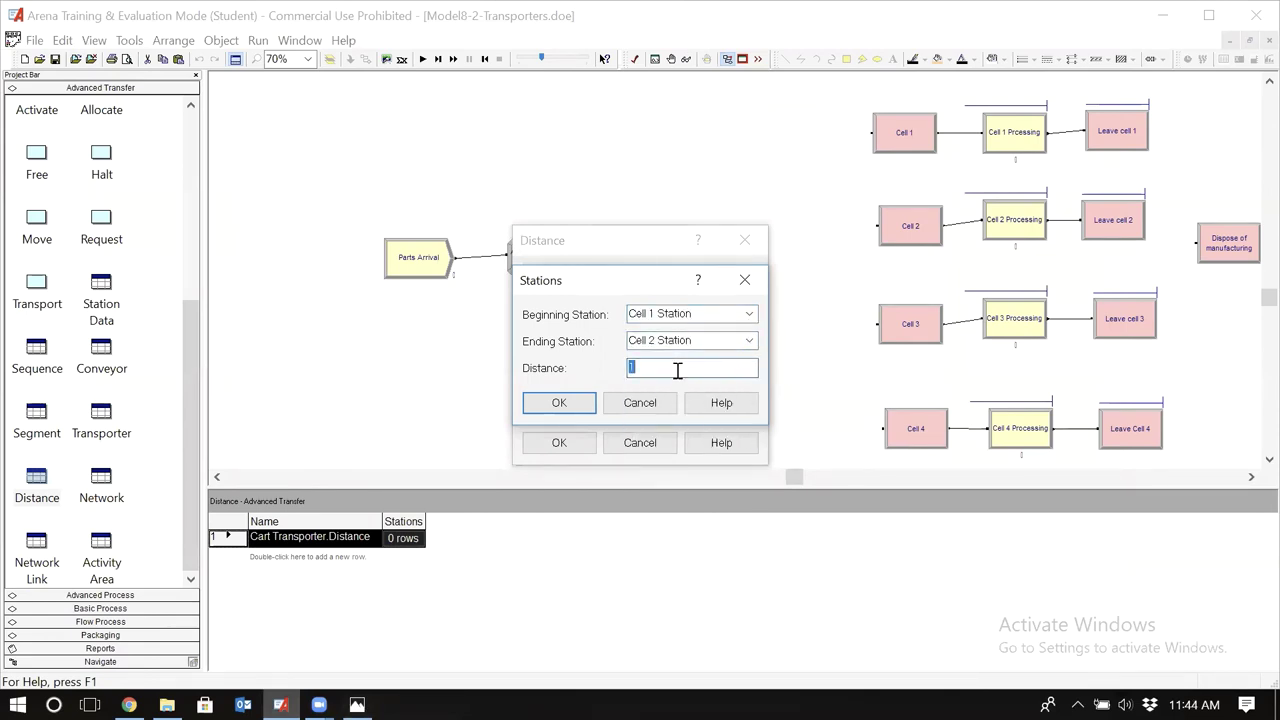
type("45")
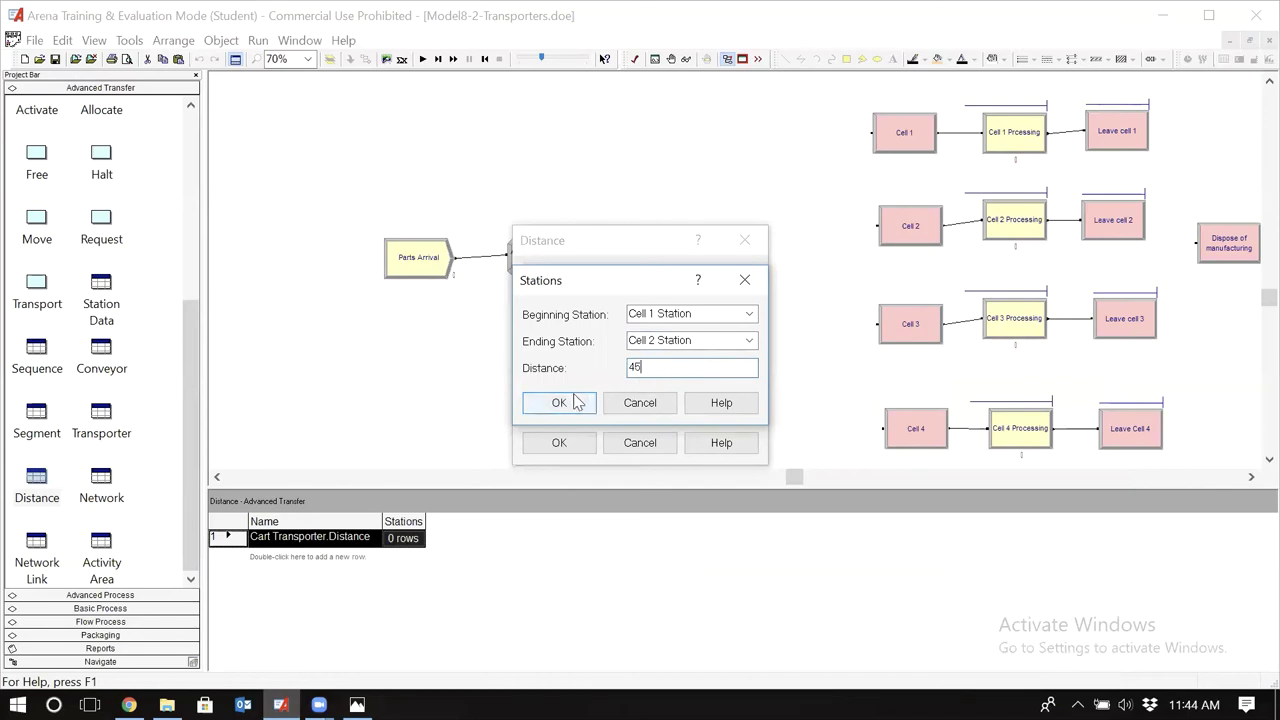
left_click(553, 404)
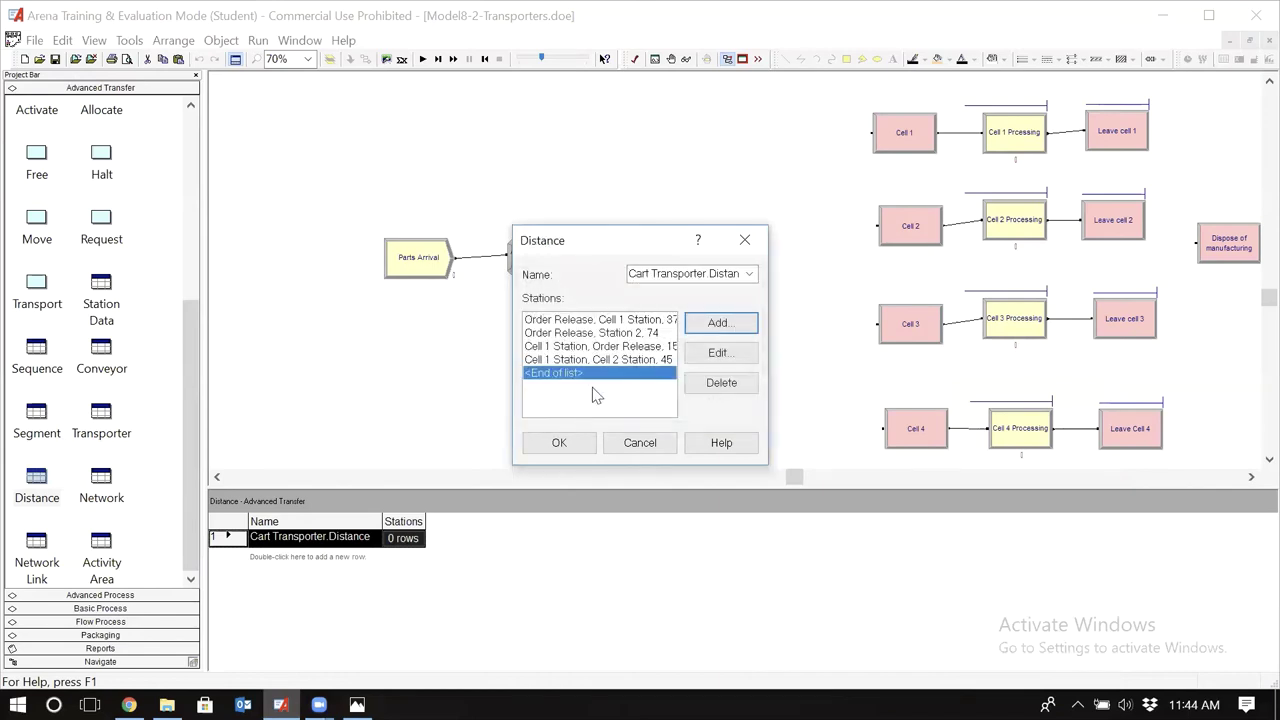
Add a distance entry from Cell 1 Station to Cell 3 Station with a distance of 92, and check Table 8-2 again
left_click(718, 323)
left_click(749, 314)
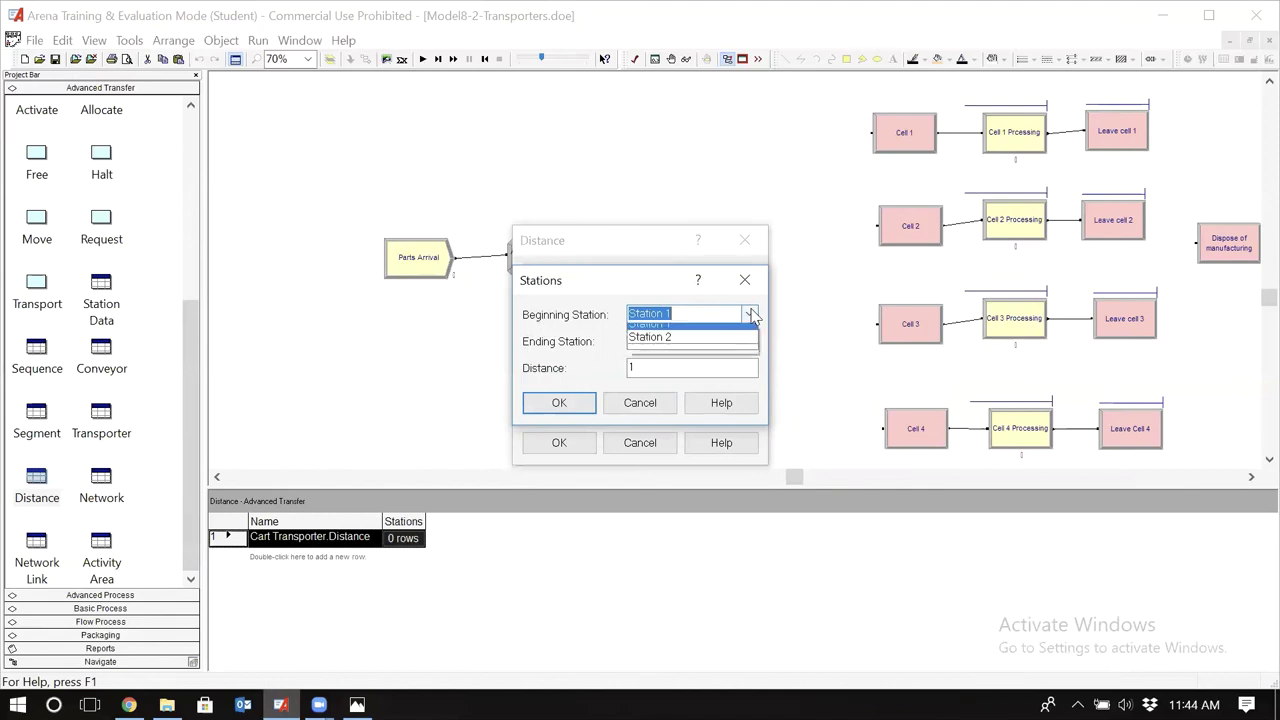
left_click(700, 331)
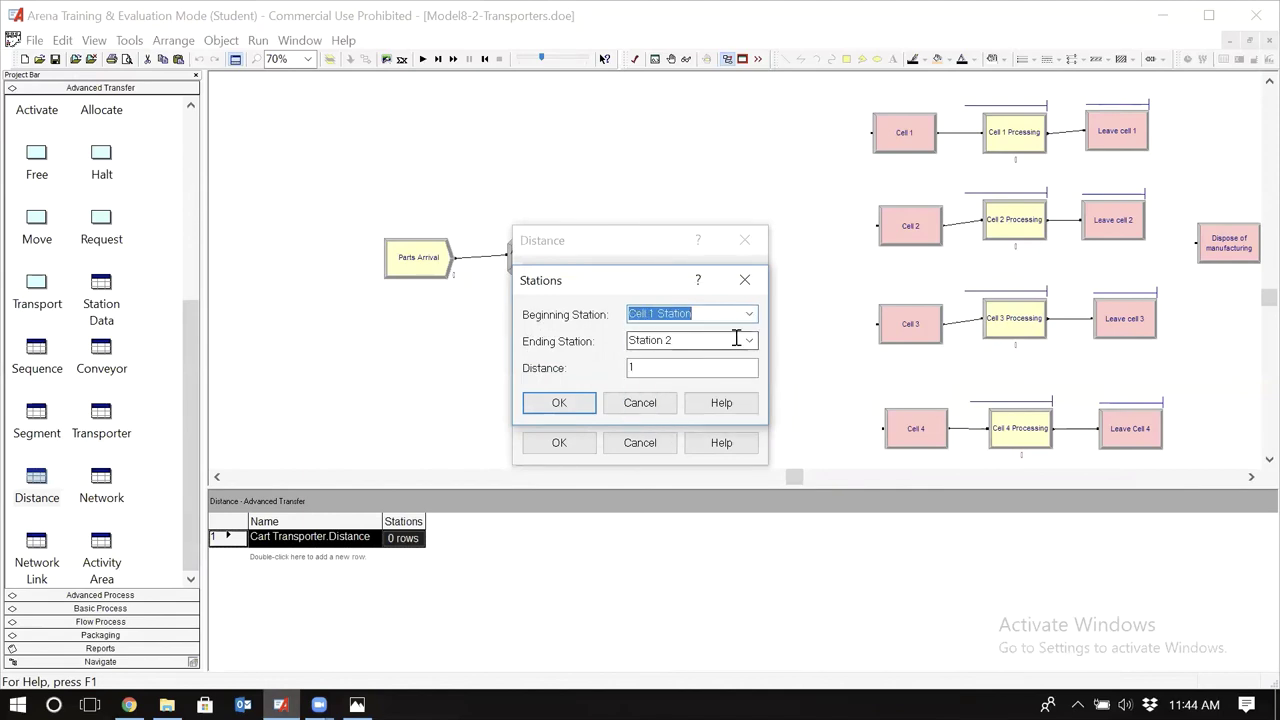
left_click(749, 341)
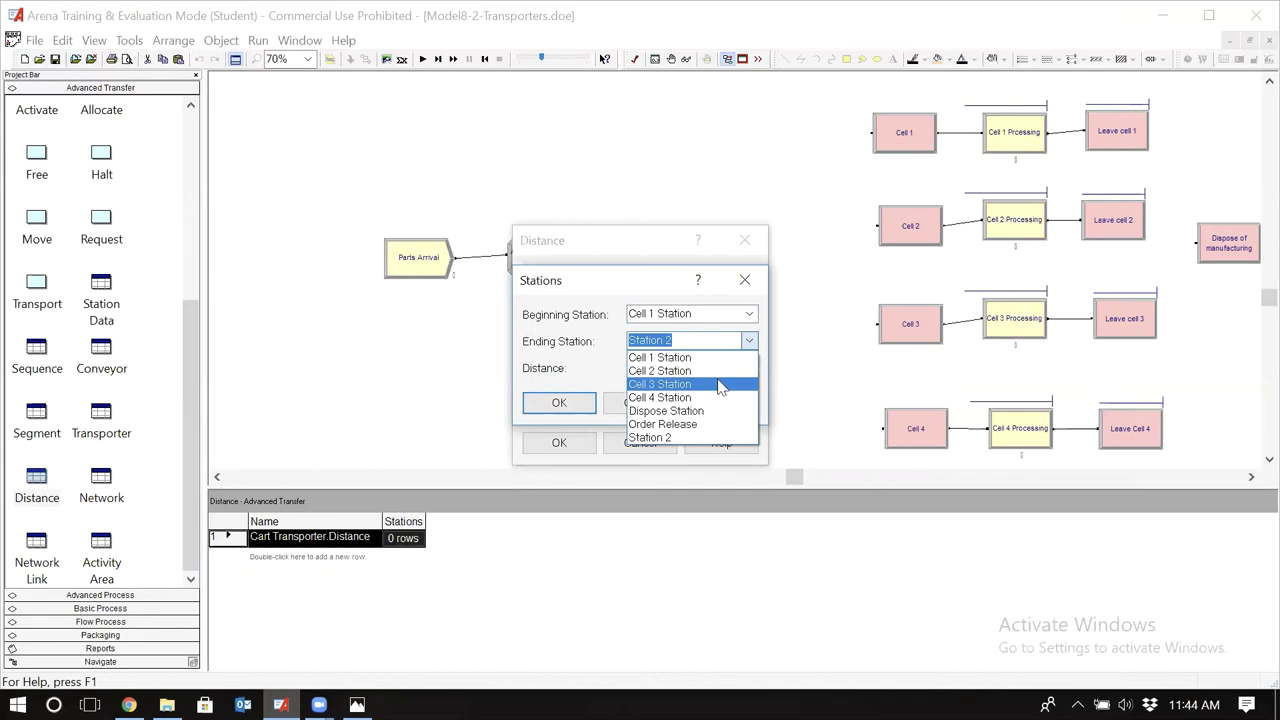
left_click(720, 387)
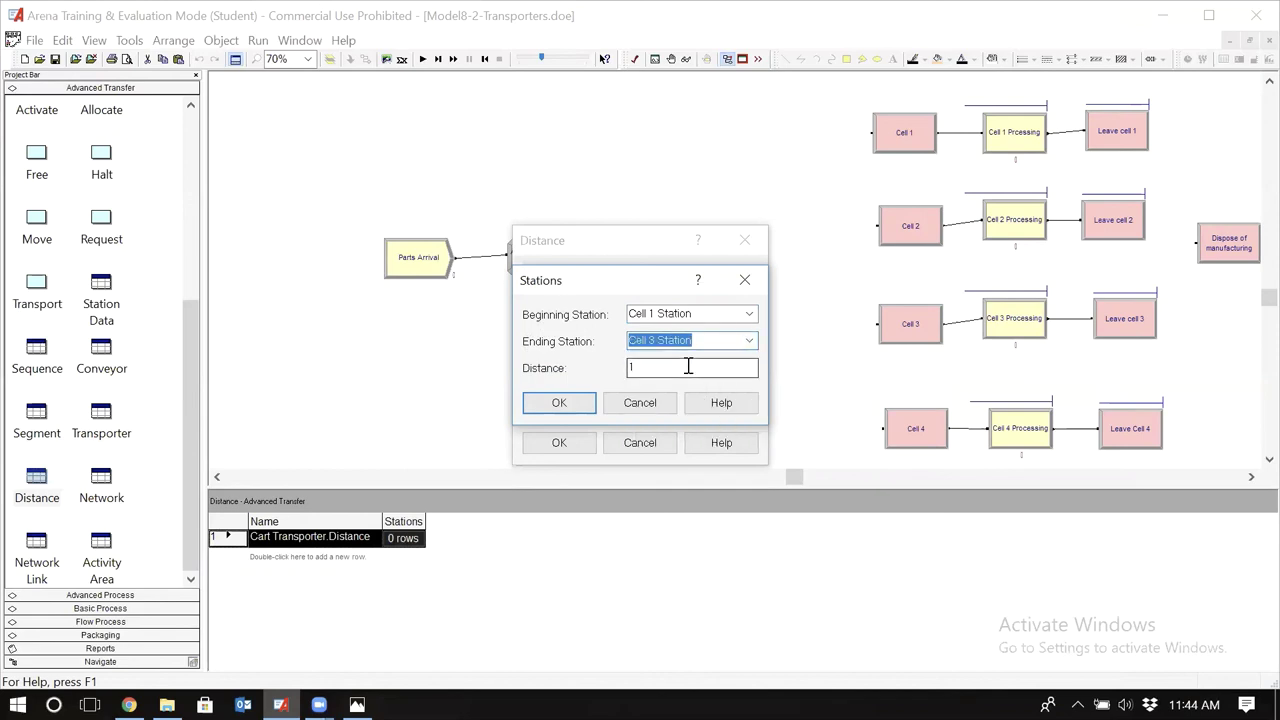
double_click(688, 366)
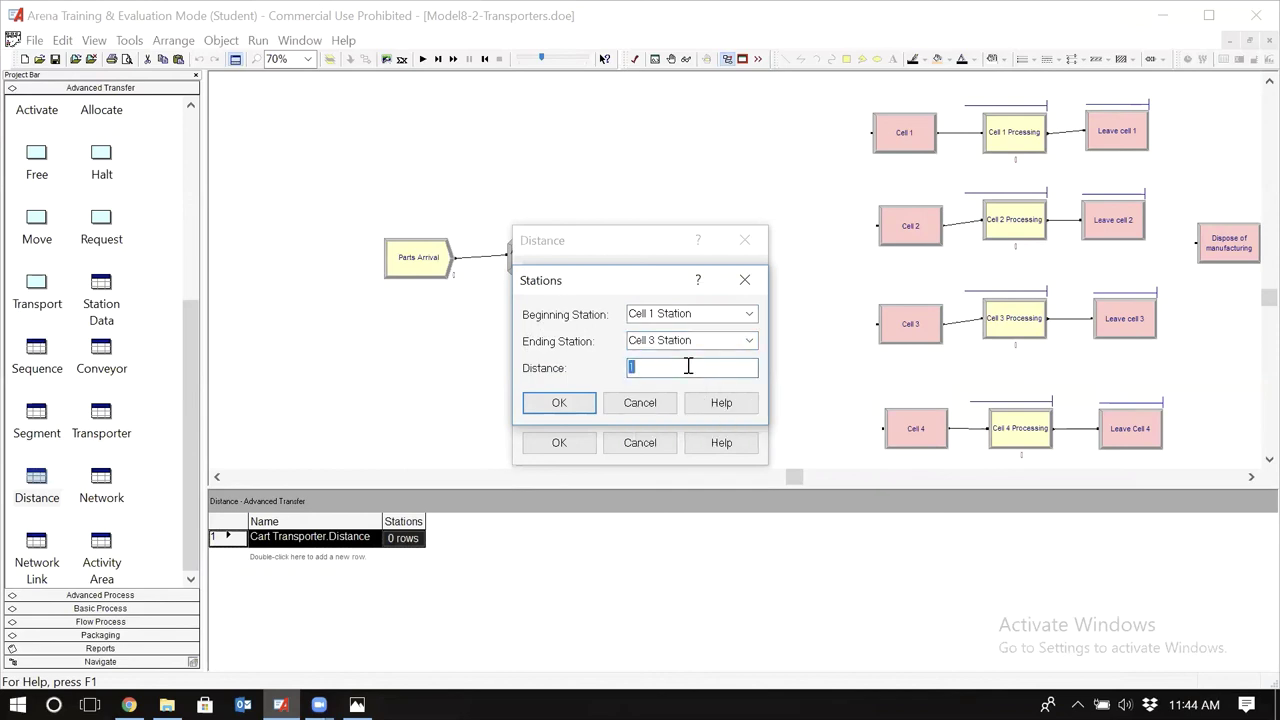
type("92")
left_click(357, 705)
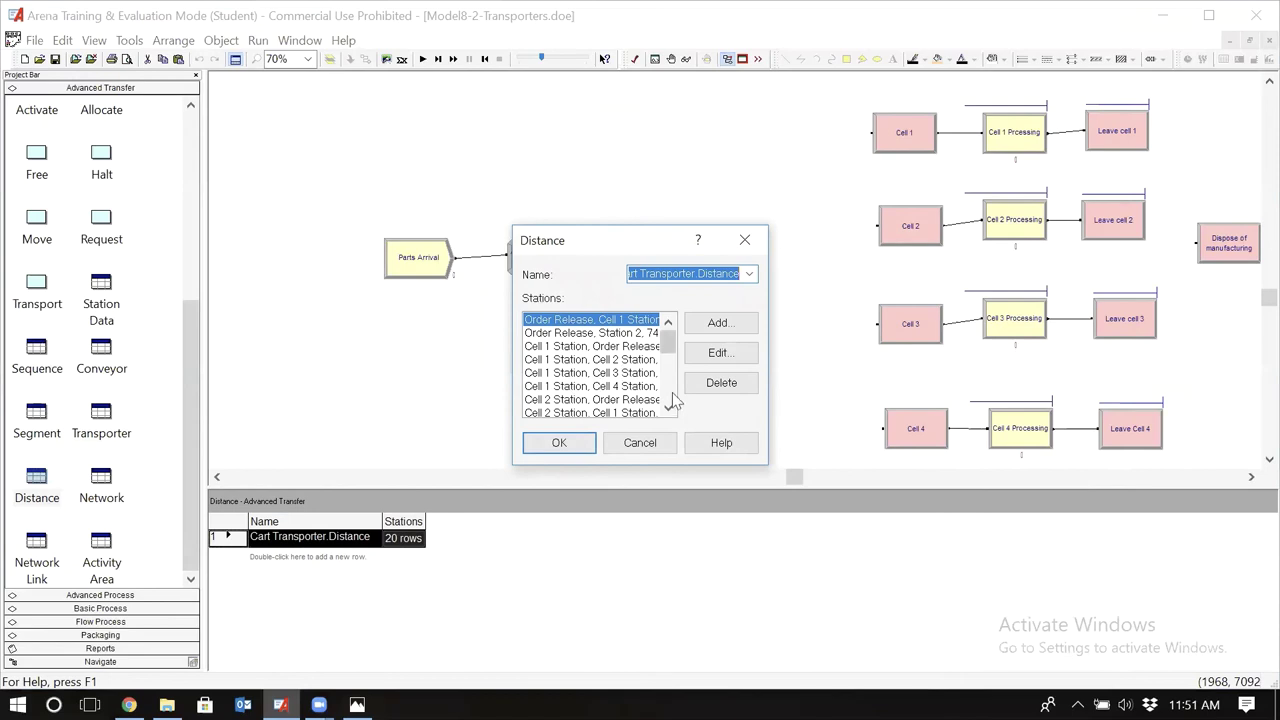
Review the station distance list, including the Dispose Station to Cell 4 Station entry, and compare it with Table 8-2 in the photo
scroll(660, 400, "down", 5)
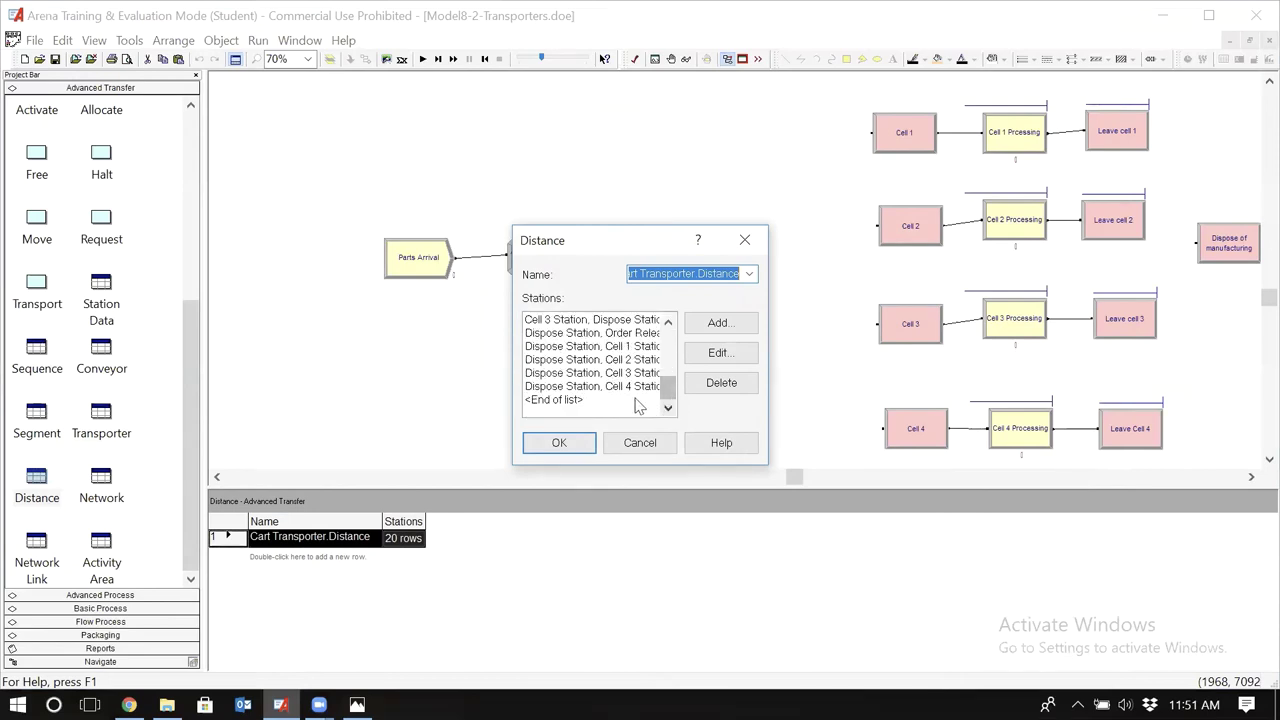
double_click(624, 388)
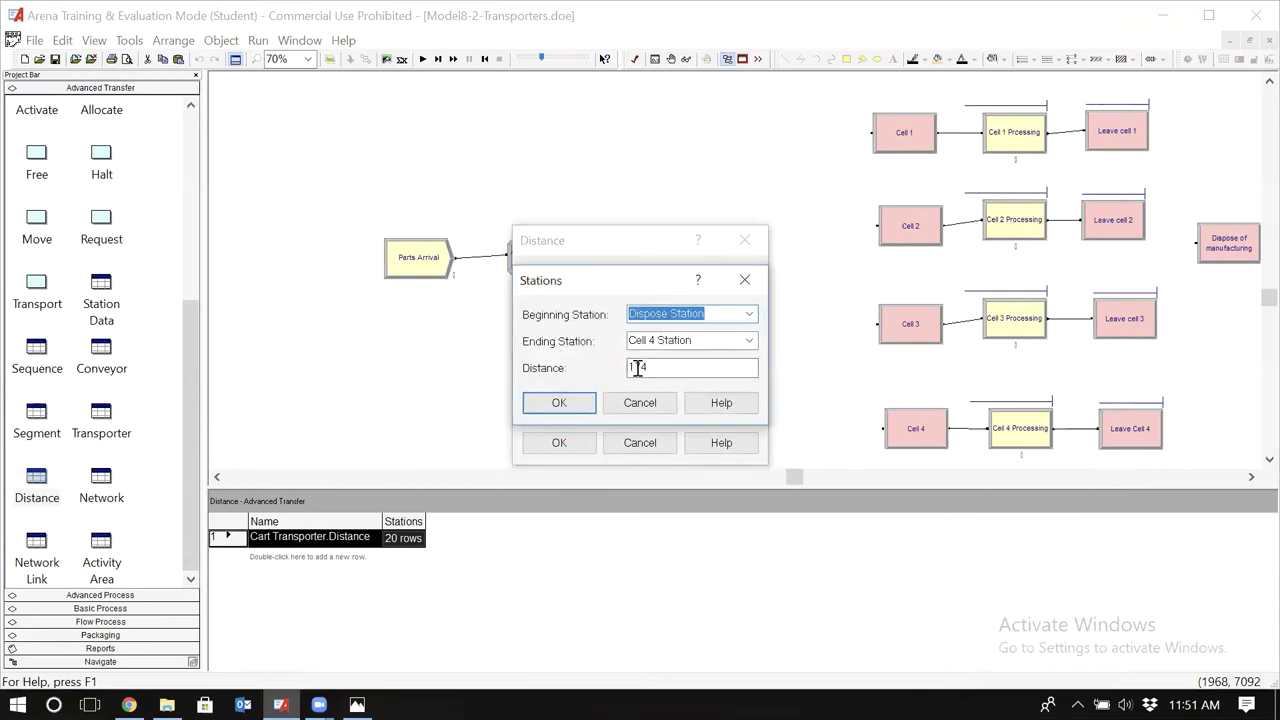
left_click(636, 367)
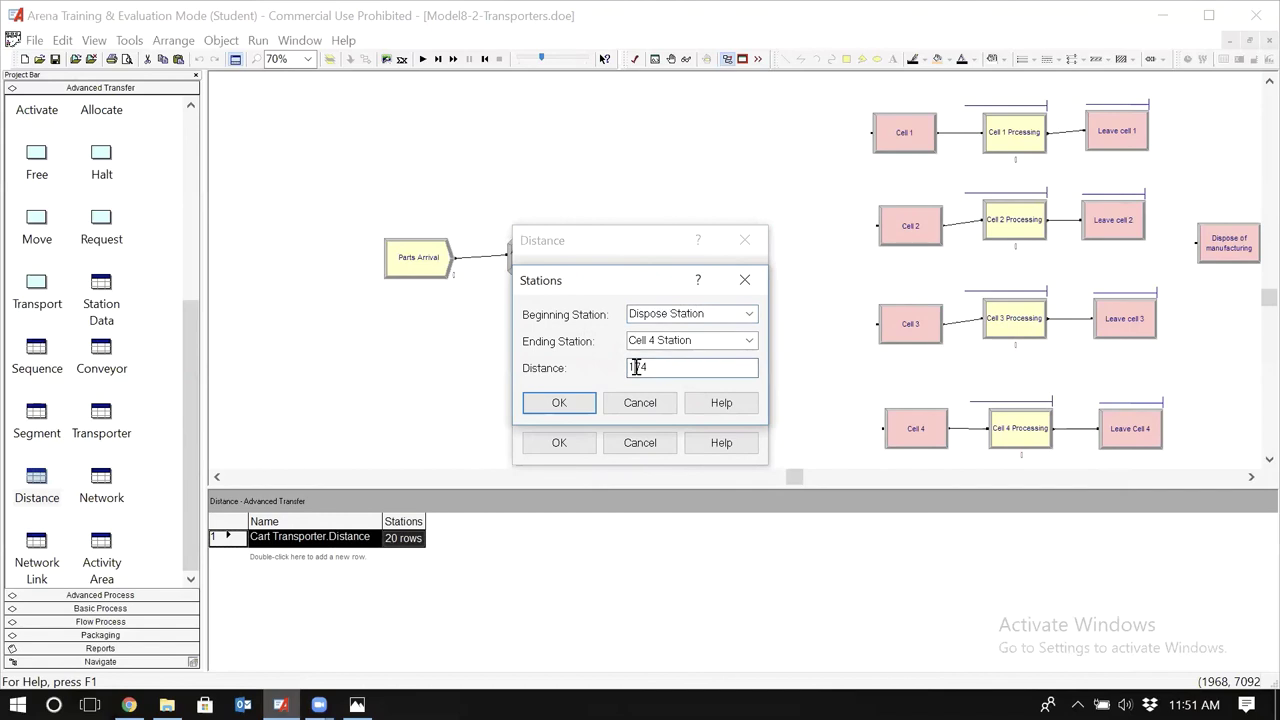
left_click(556, 404)
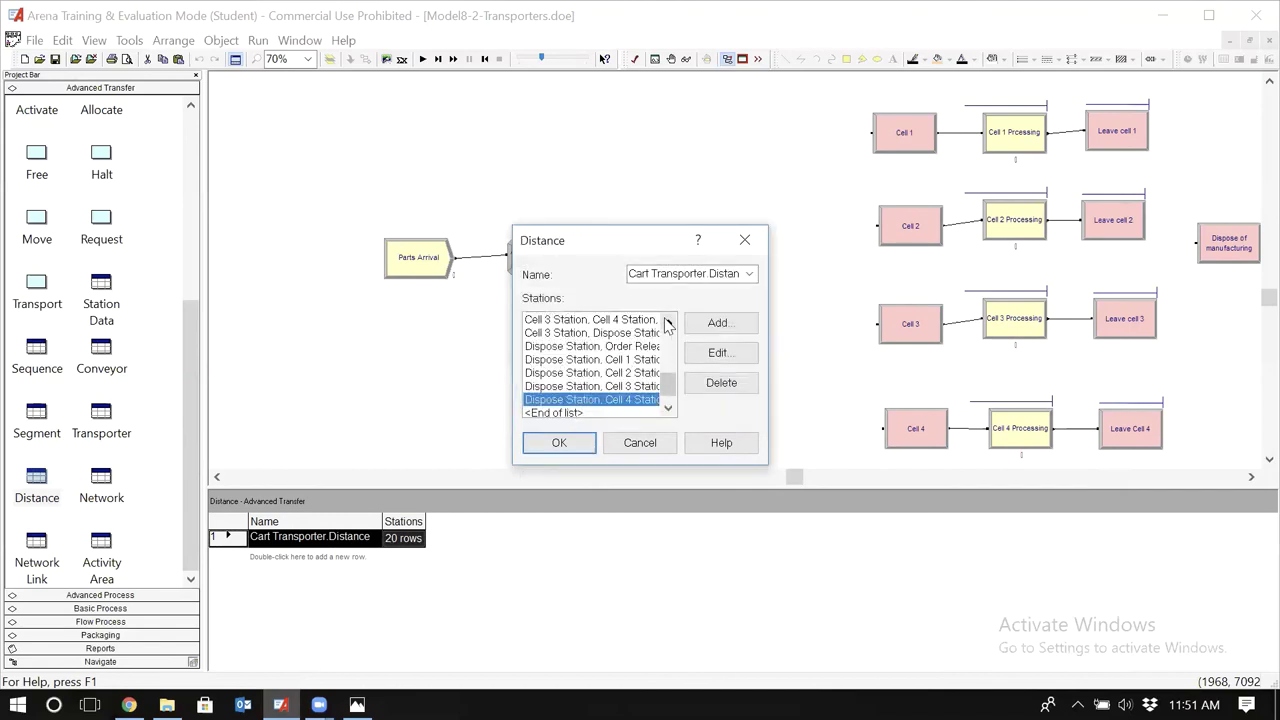
left_click_drag(668, 325, 668, 325)
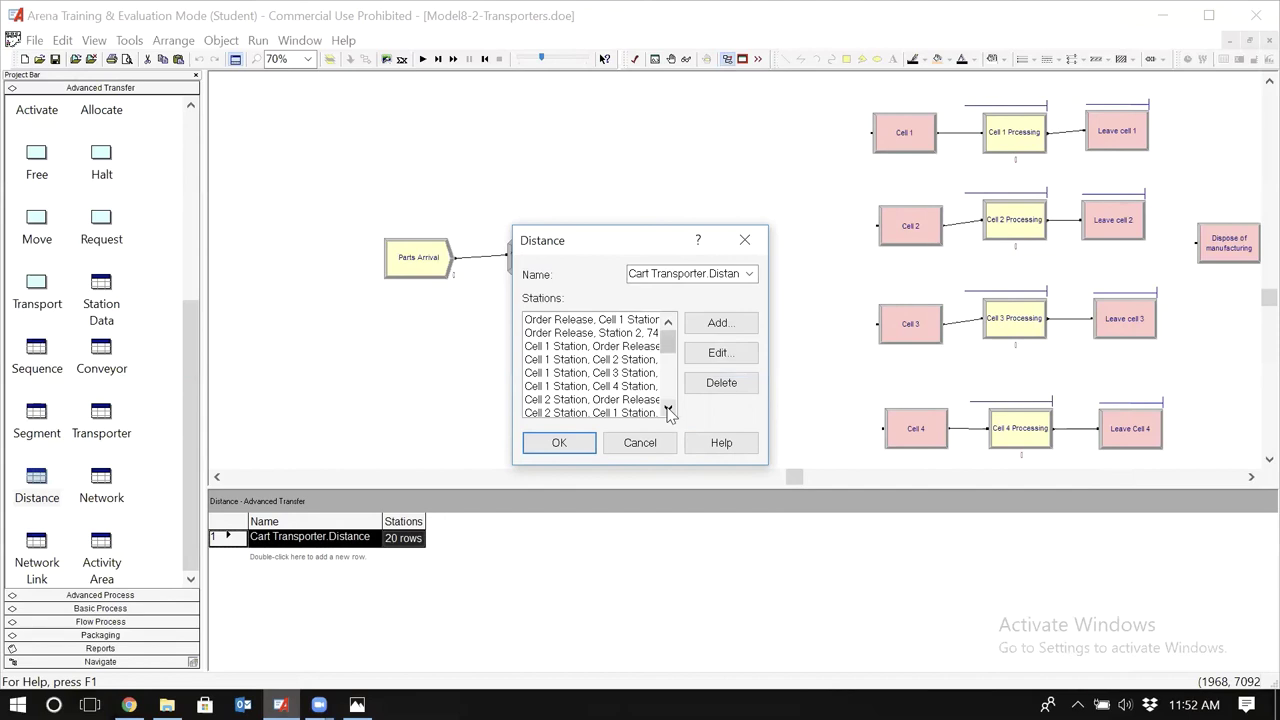
left_click_drag(668, 412, 669, 414)
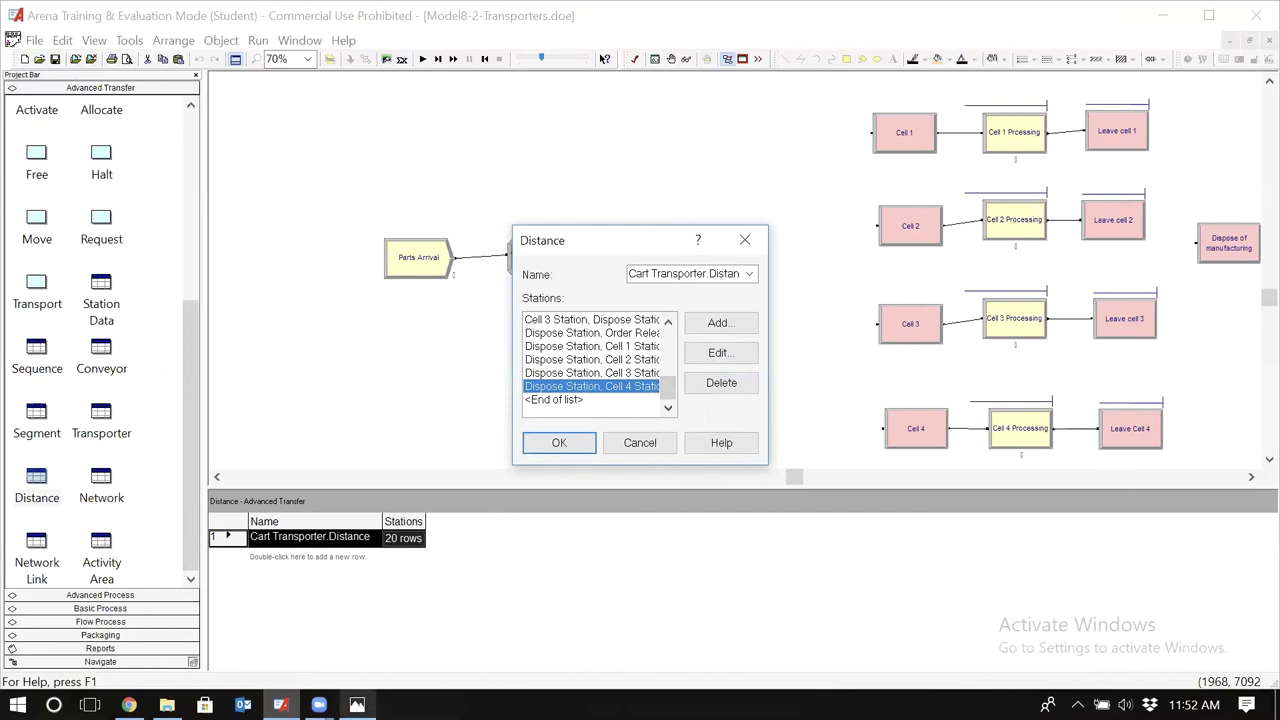
left_click(357, 705)
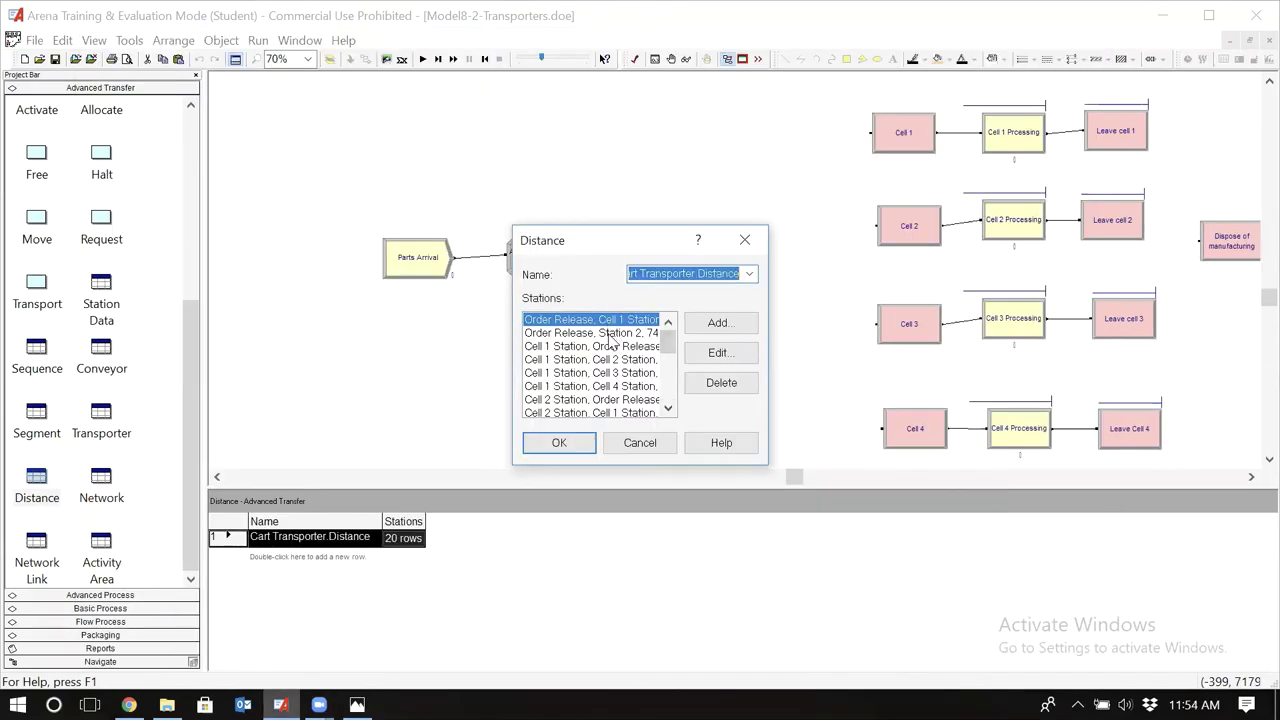
Change the ending station of the second Order Release distance entry to Cell 2 Station and accept the Cart Transporter.Distance set
left_click(611, 334)
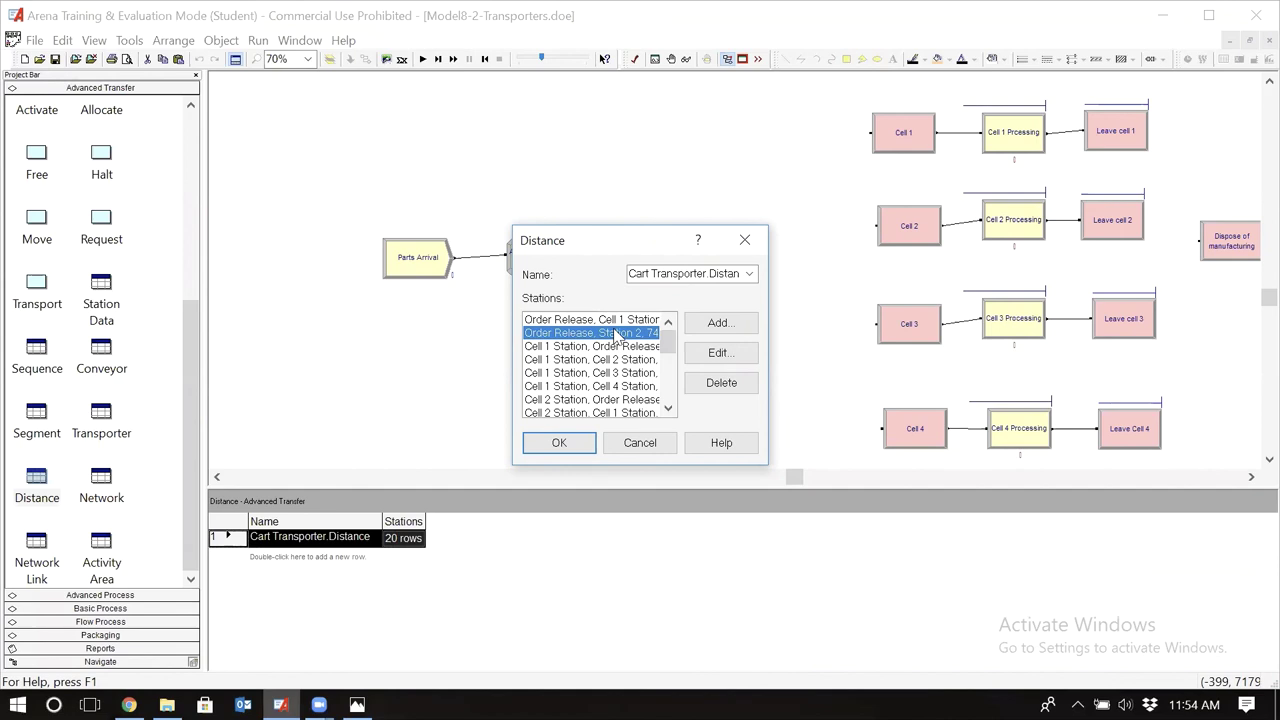
double_click(615, 334)
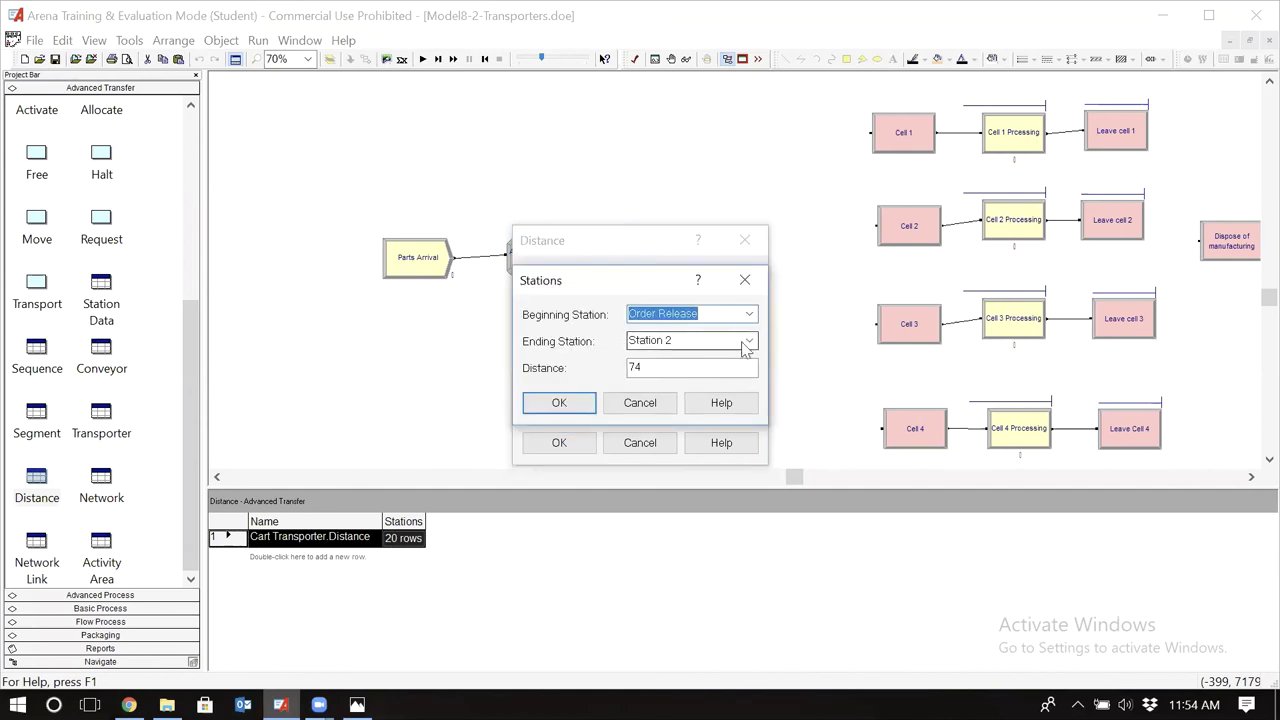
left_click(747, 342)
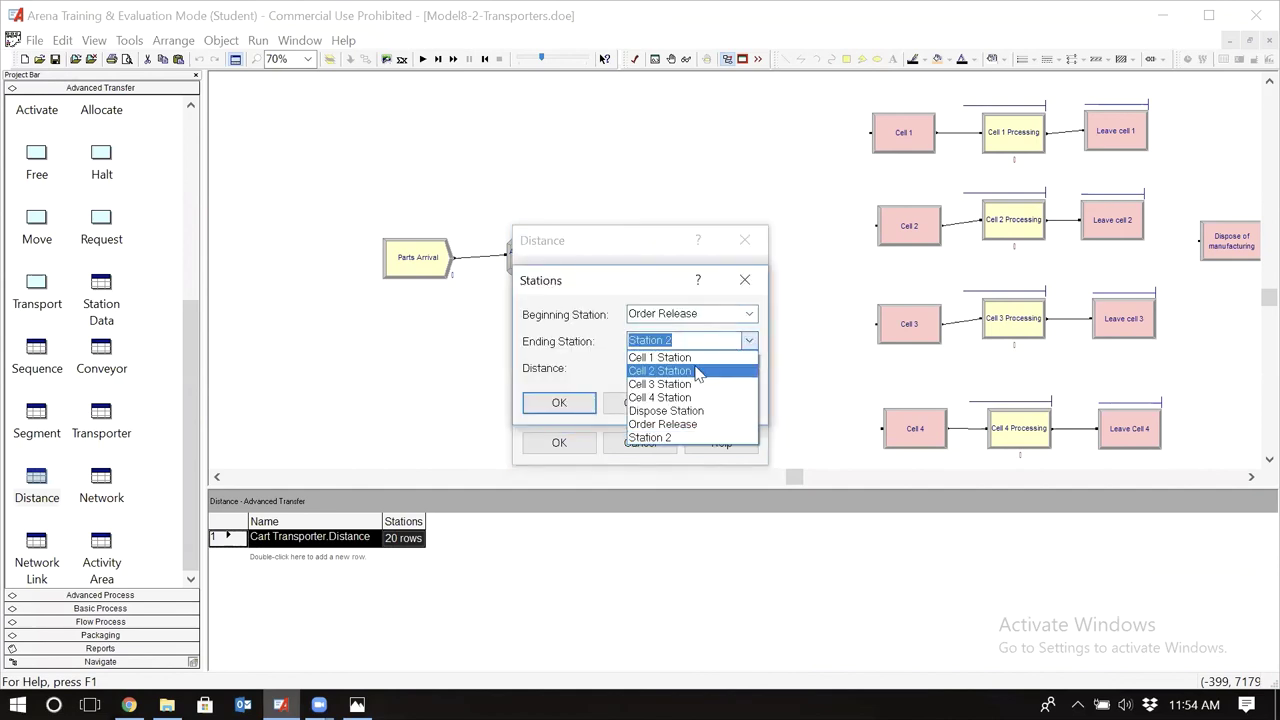
left_click(697, 371)
left_click(568, 407)
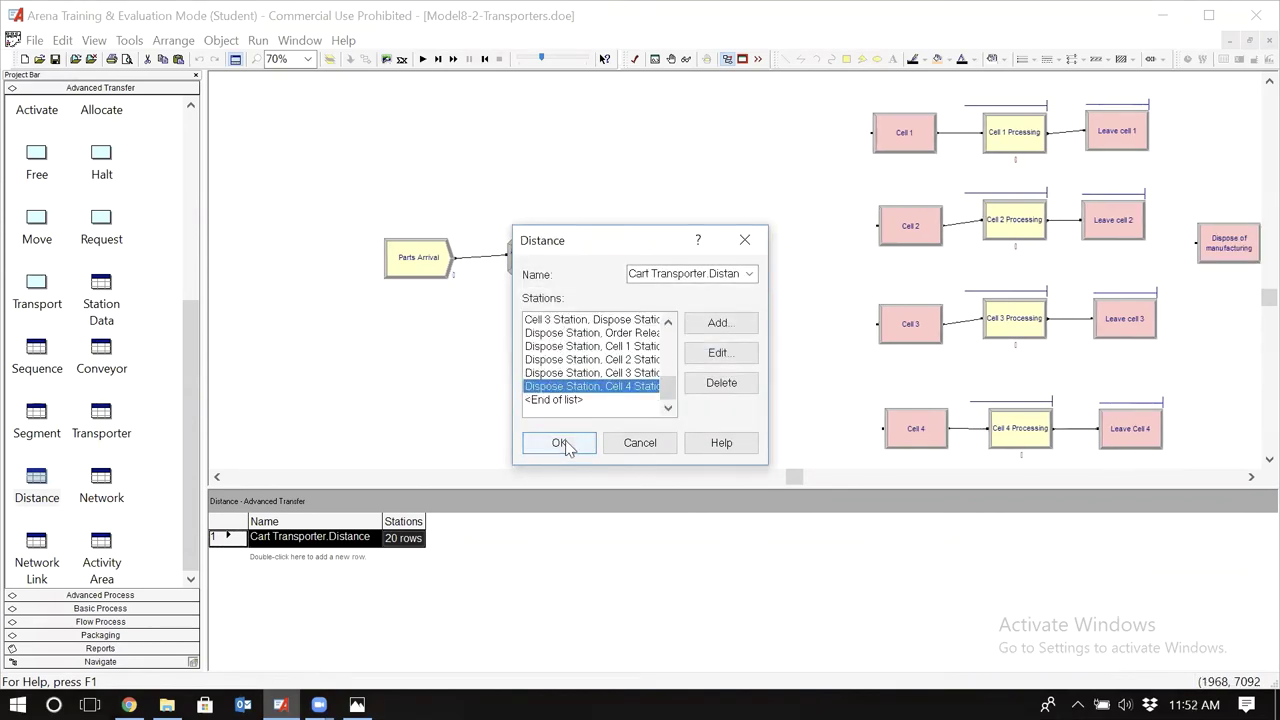
left_click(561, 443)
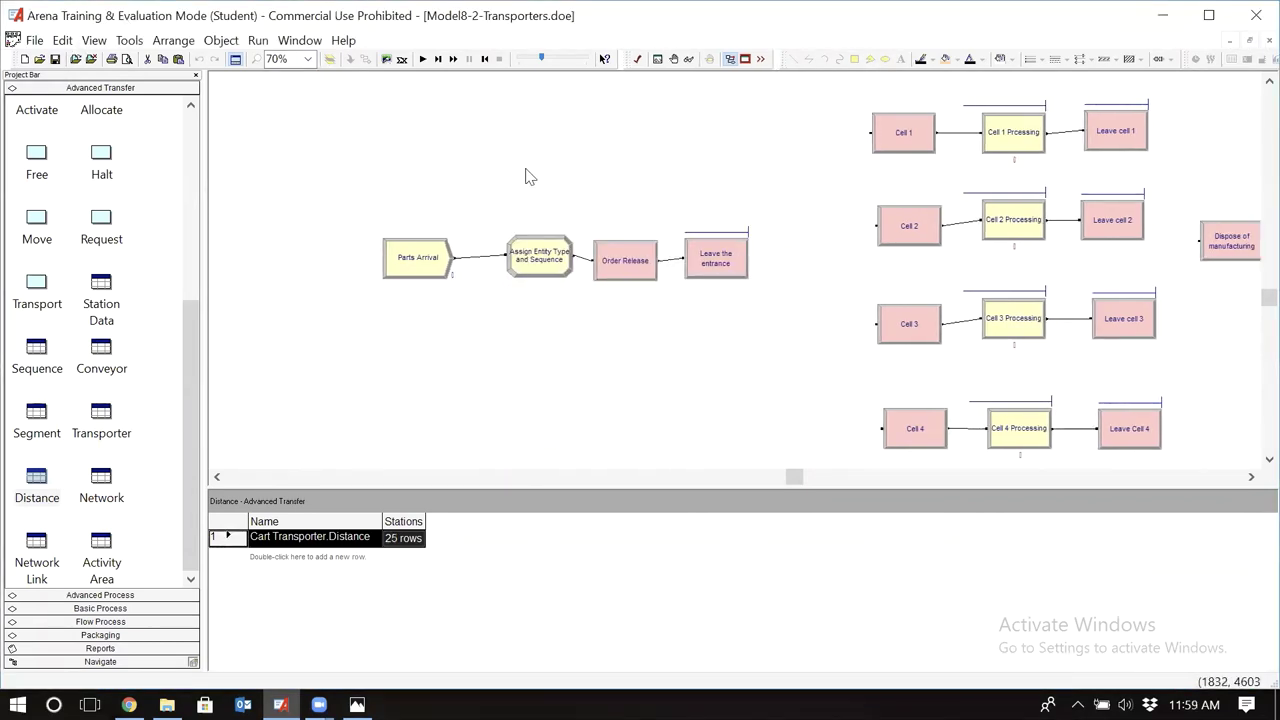
Run the Model8-2-Transporters simulation, end the run and close its Category Overview report
left_click(422, 59)
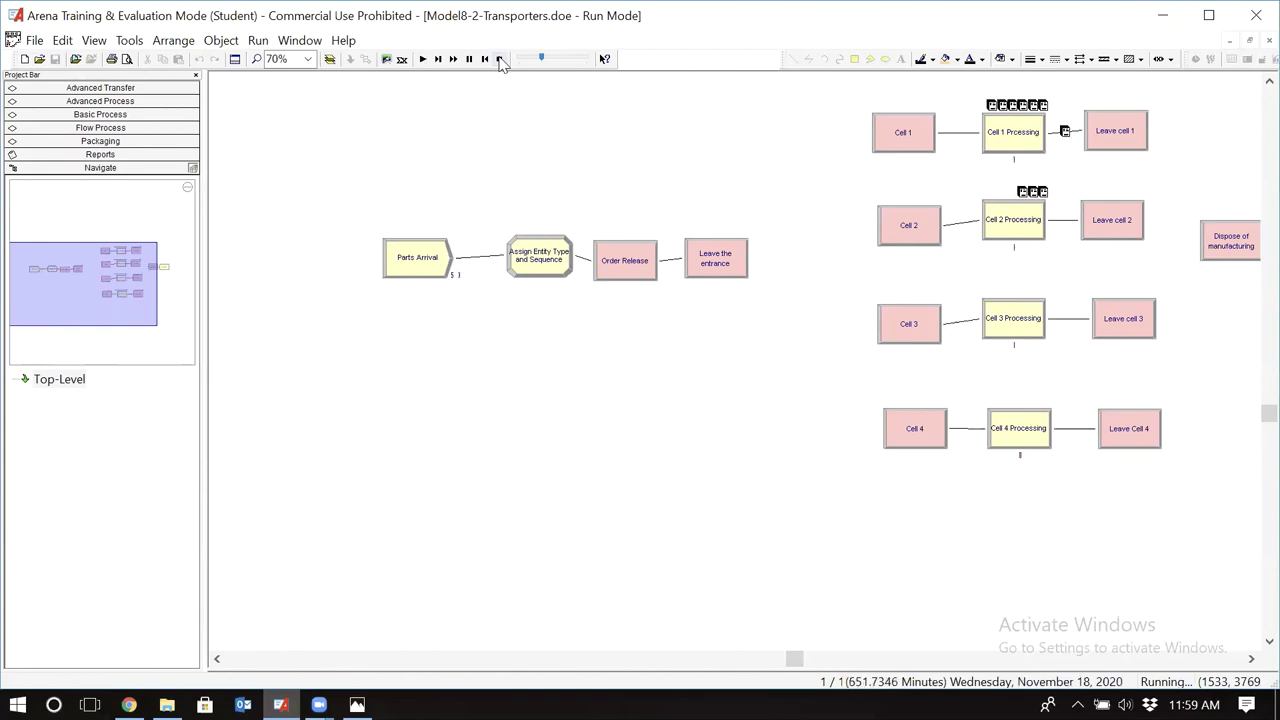
left_click(500, 59)
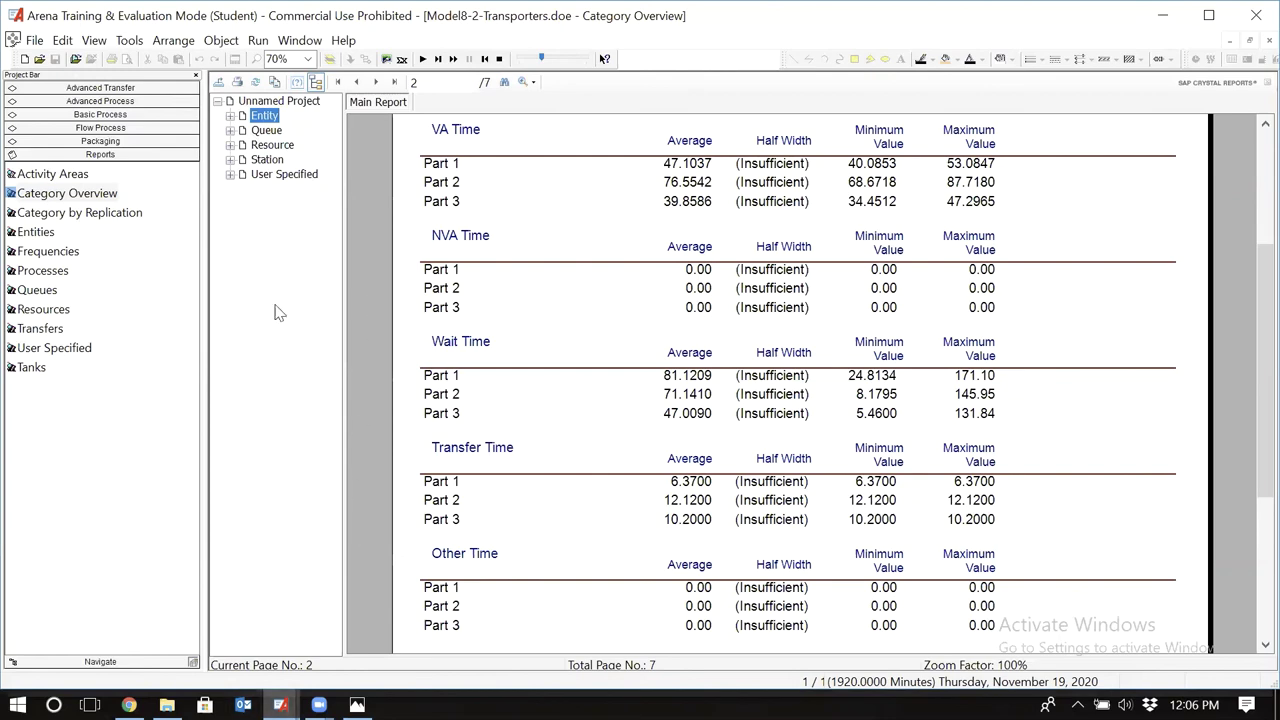
key("ctrl+F4")
Review the transporter settings in the Leave cell 2 module without changing them, and open the Cell 2 Enter module
scroll(572, 200, "right", 6)
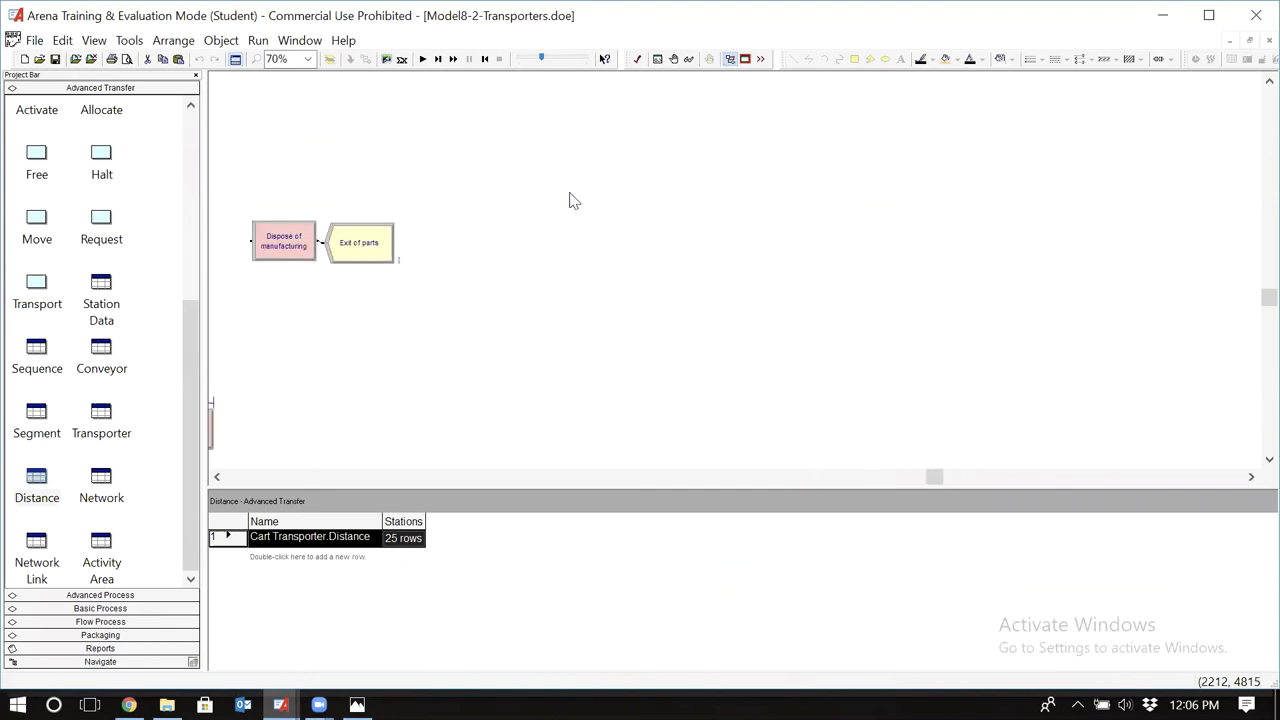
scroll(572, 200, "left", 6)
scroll(572, 200, "right", 2)
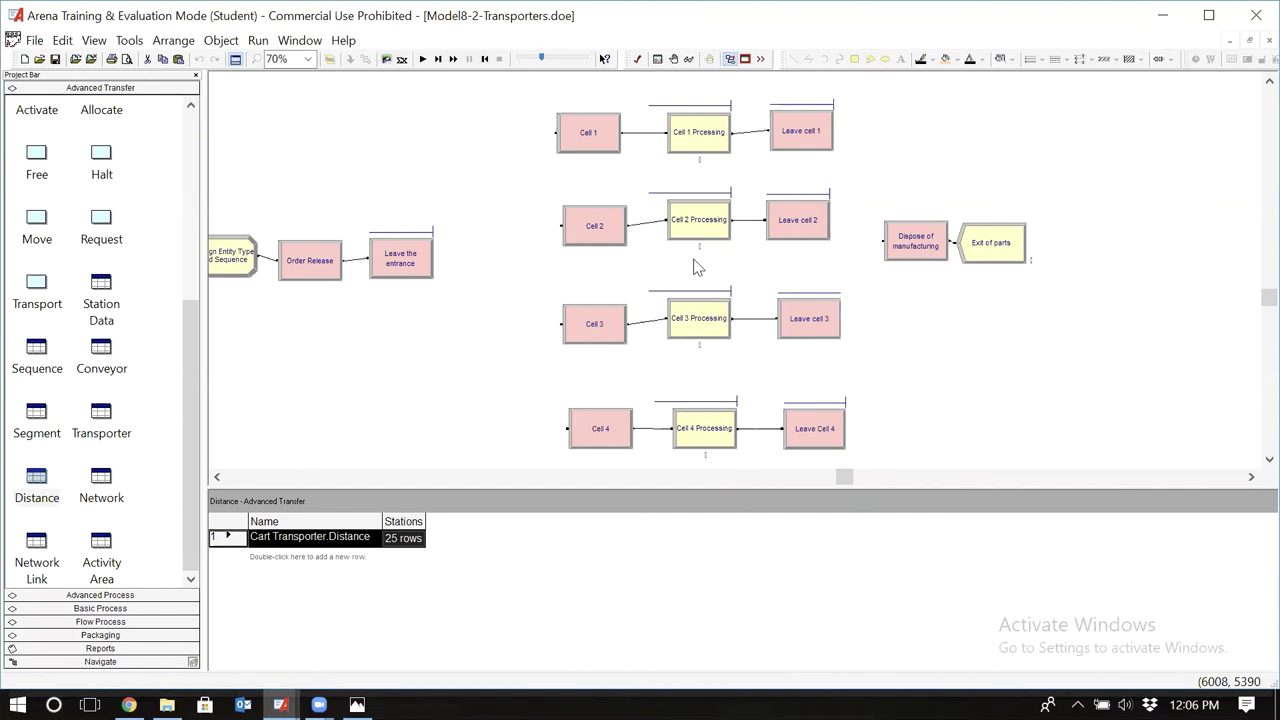
double_click(807, 221)
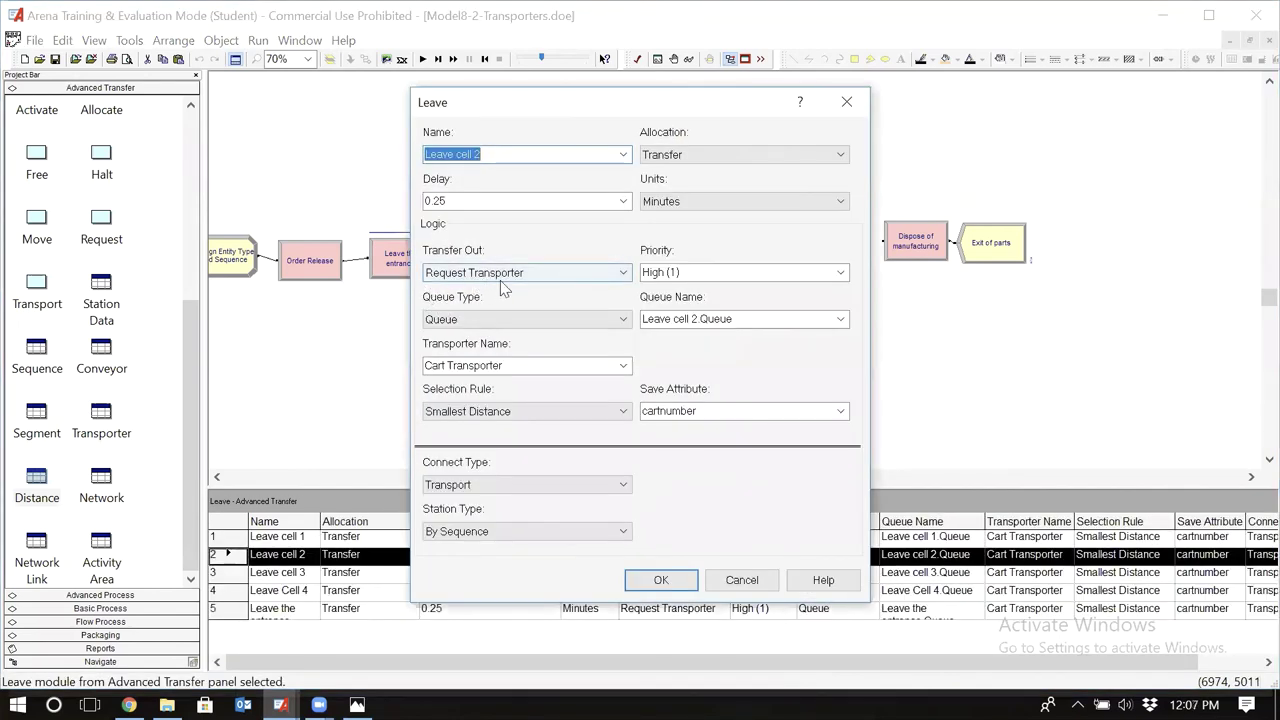
left_click(742, 580)
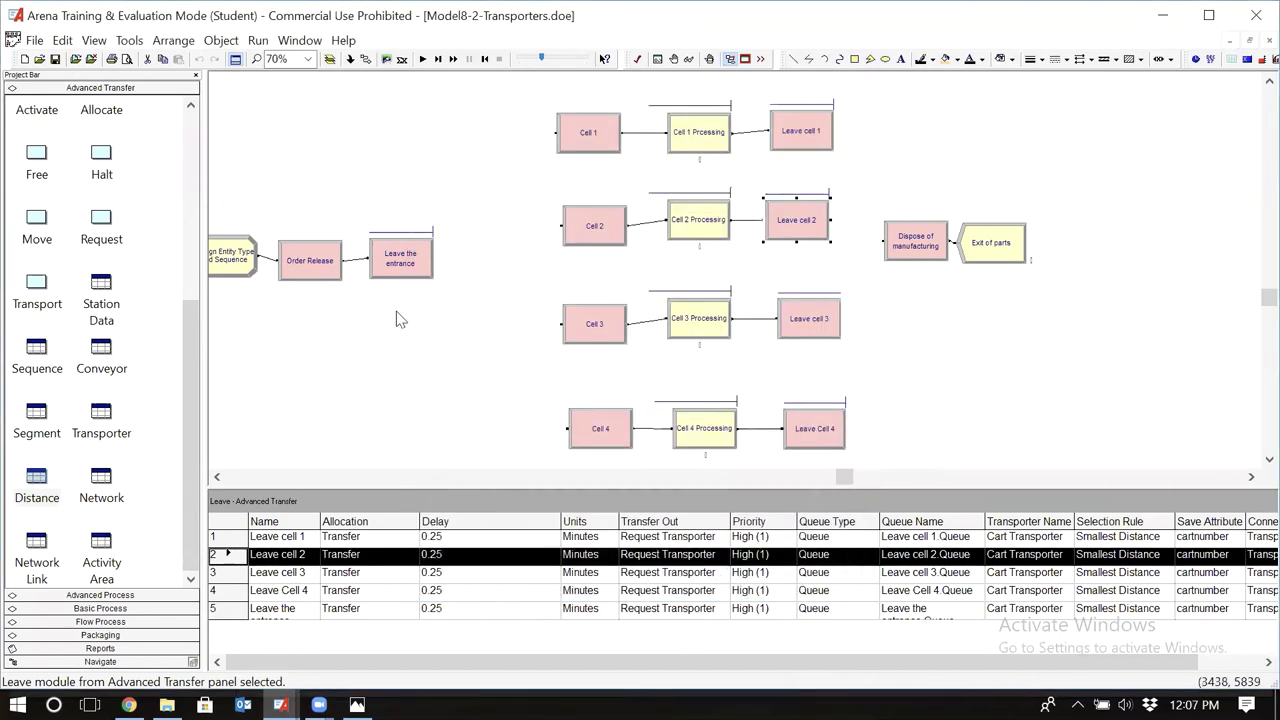
double_click(593, 218)
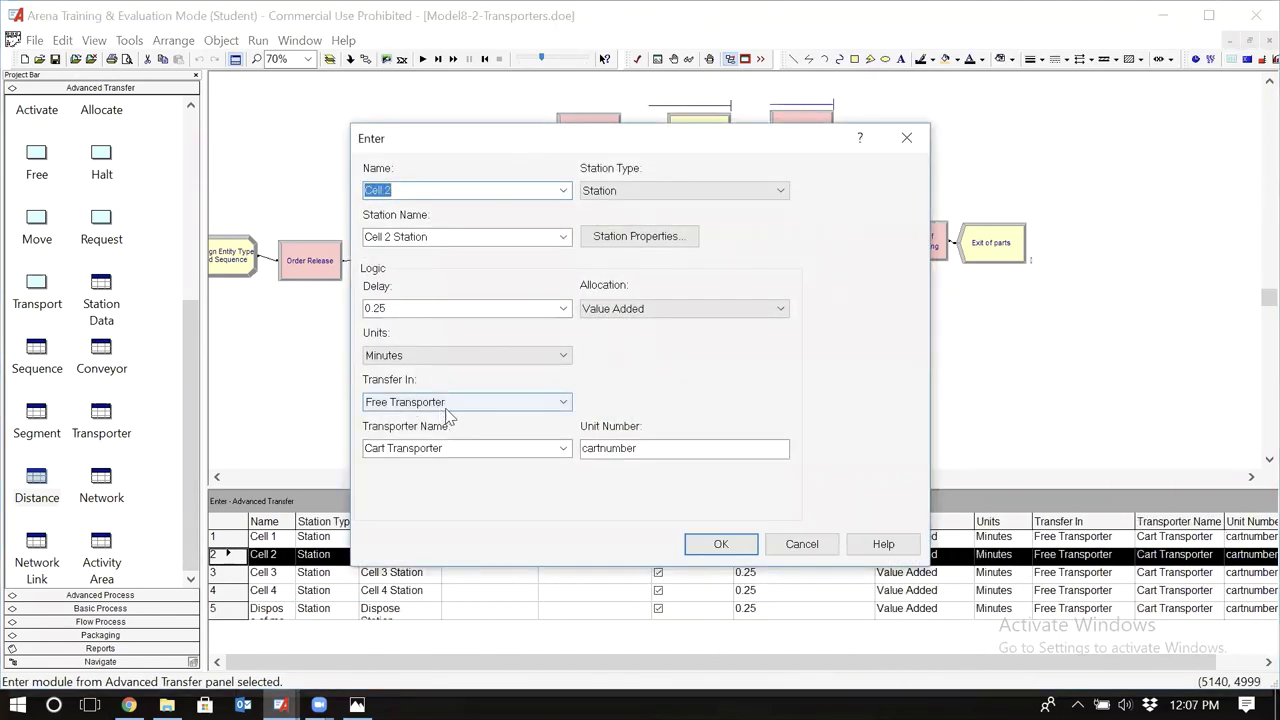